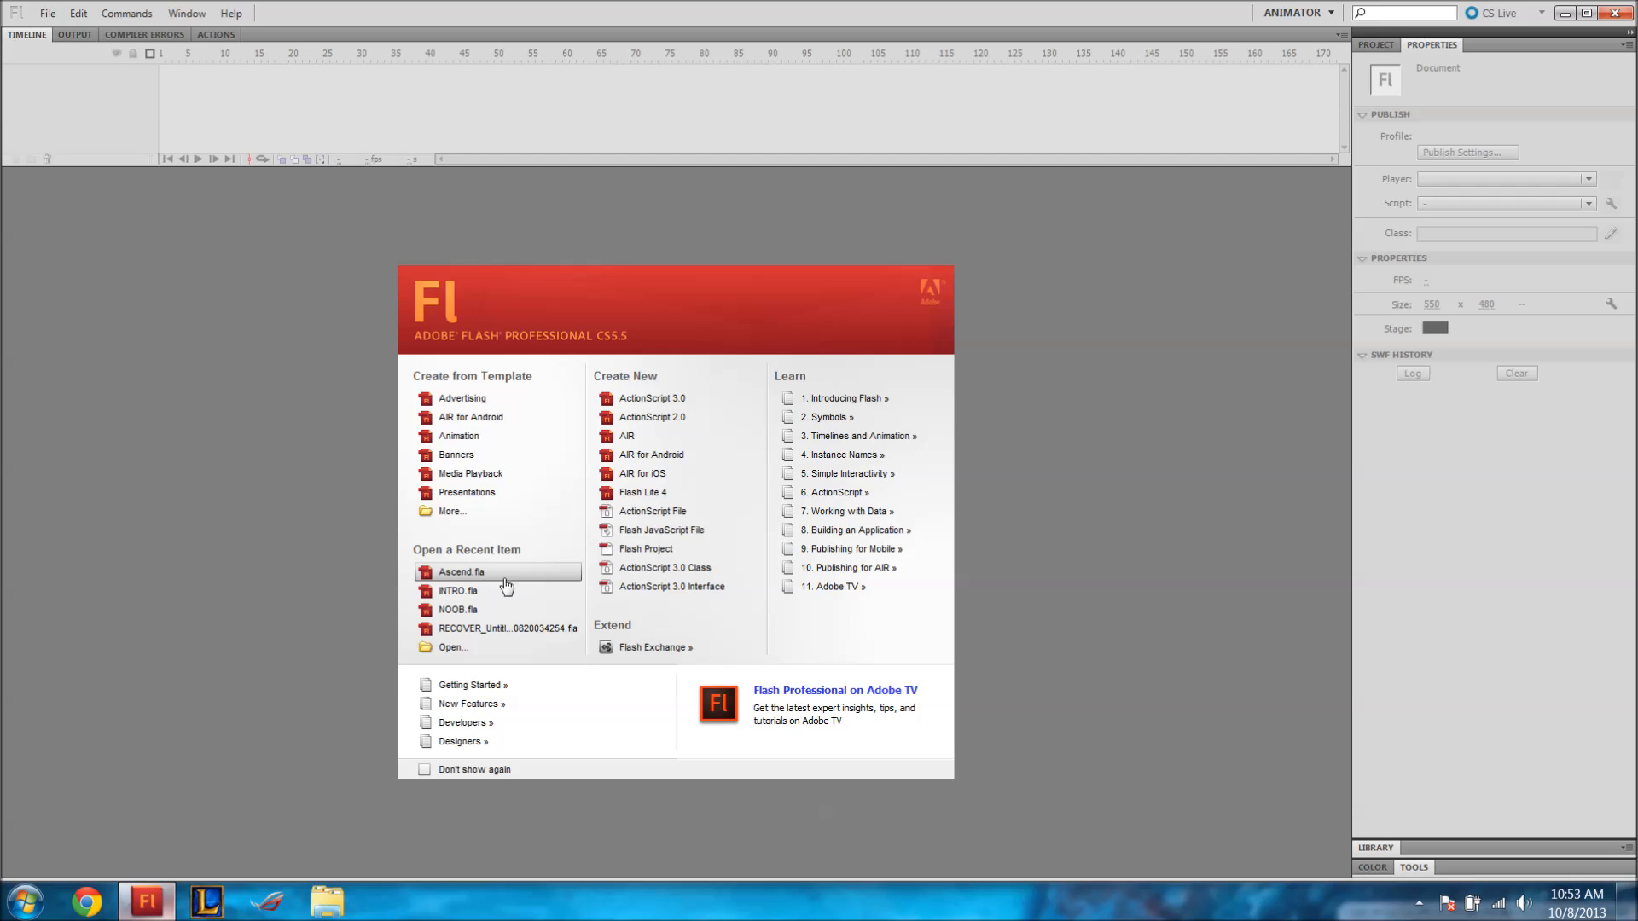
pyautogui.click(49, 14)
pyautogui.click(45, 17)
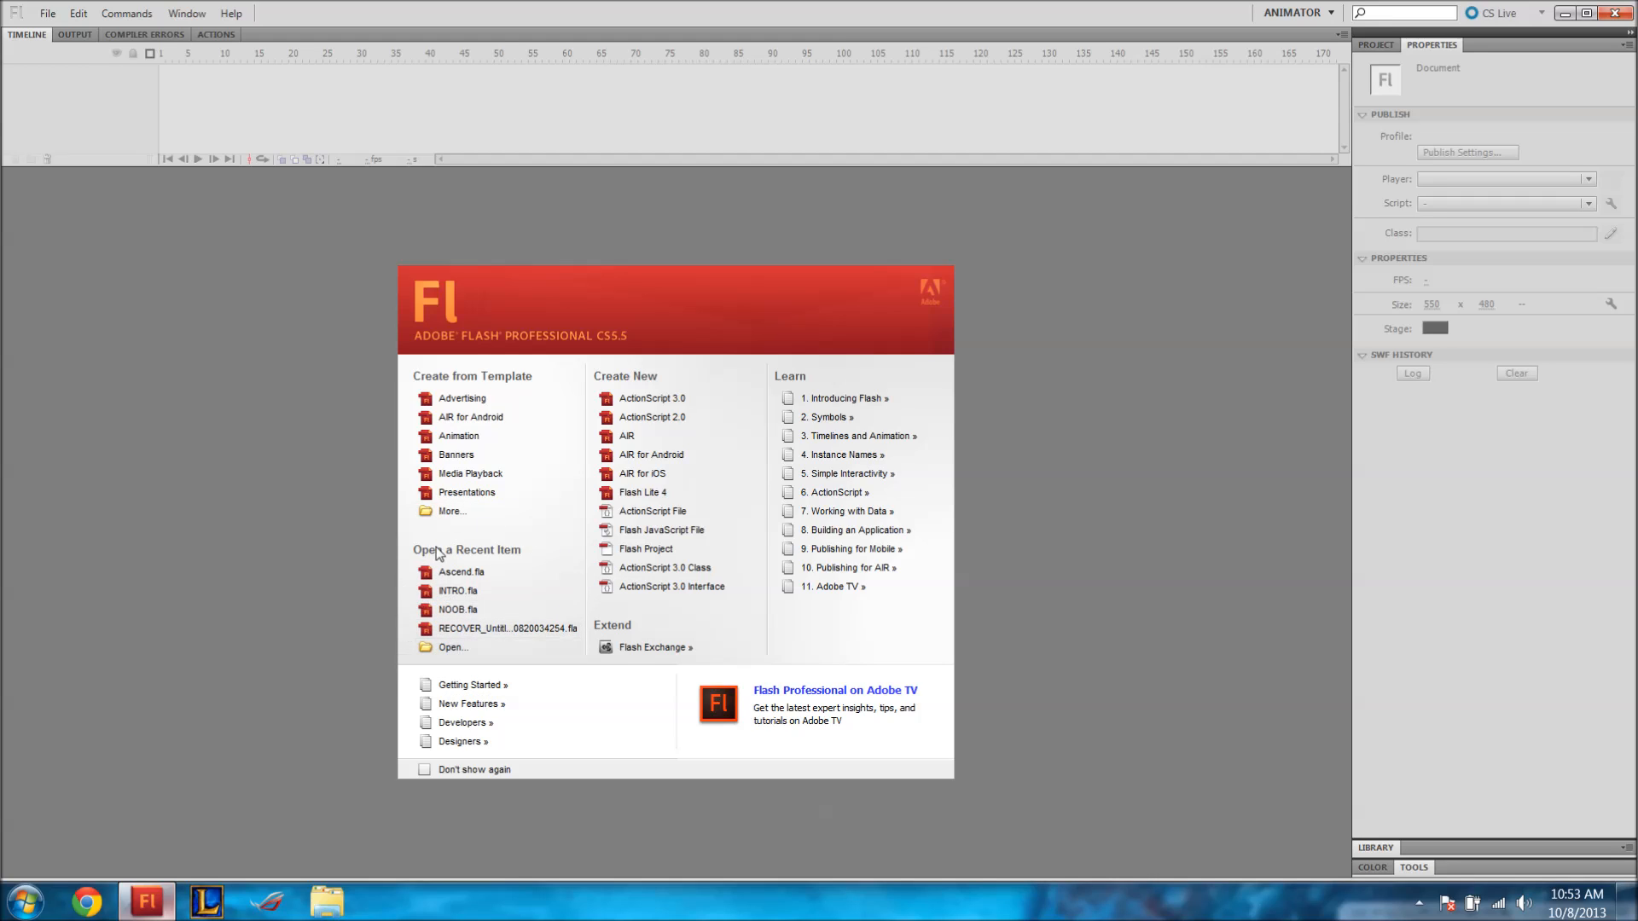
pyautogui.click(47, 14)
pyautogui.click(47, 14)
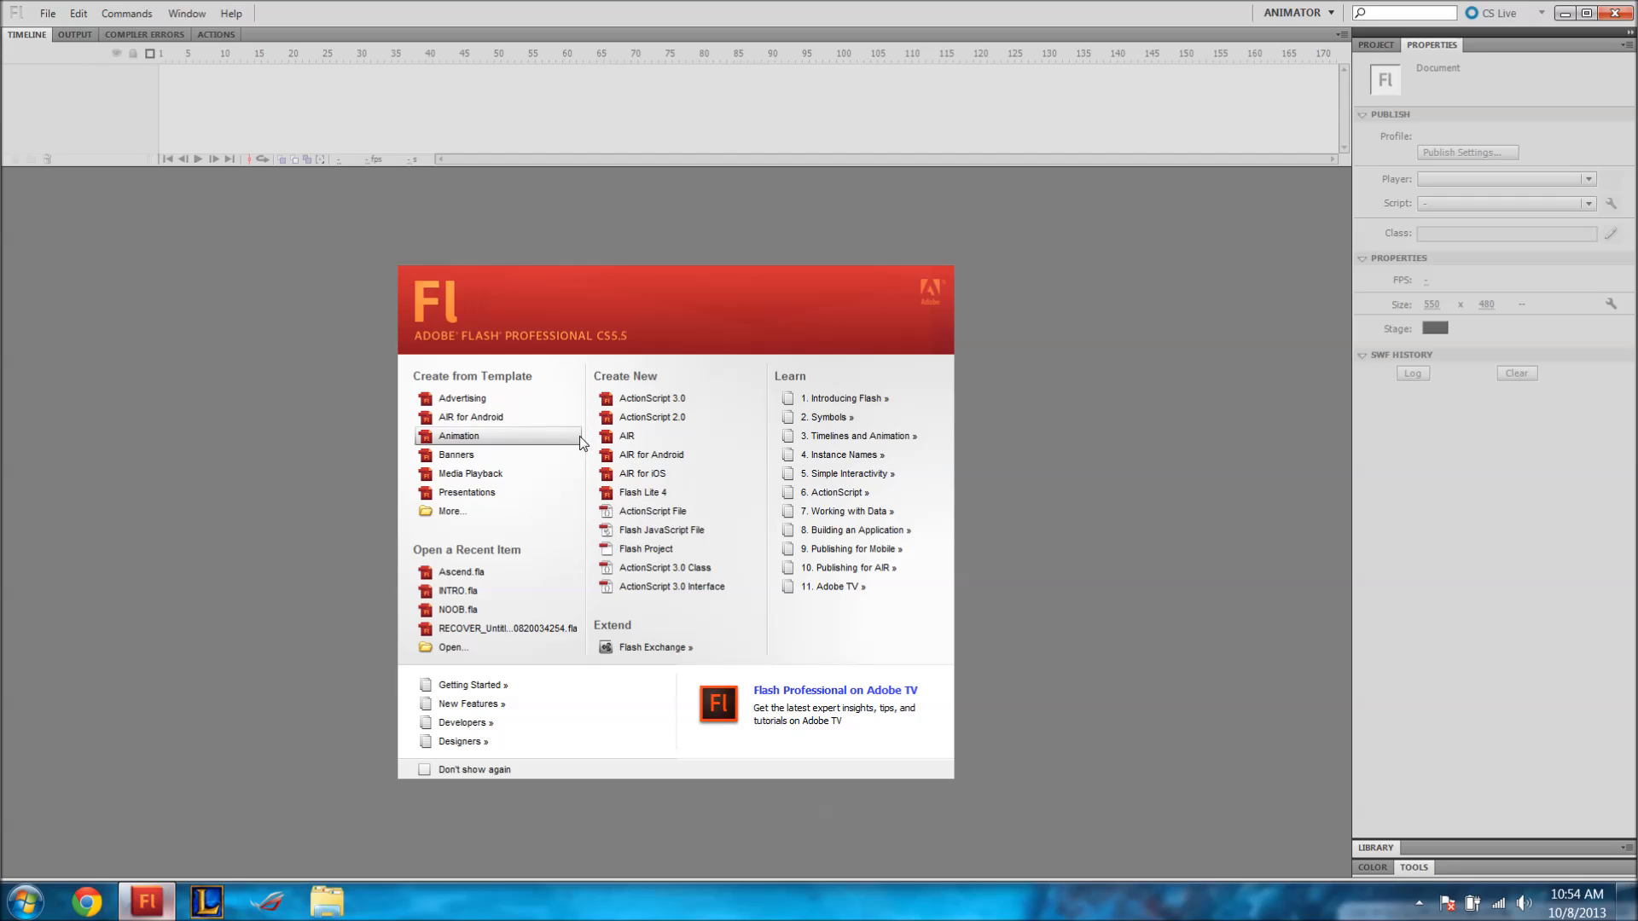
# Start a new ActionScript 3.0 document and set its size to 1280 px wide and 720 px high.
pyautogui.click(58, 13)
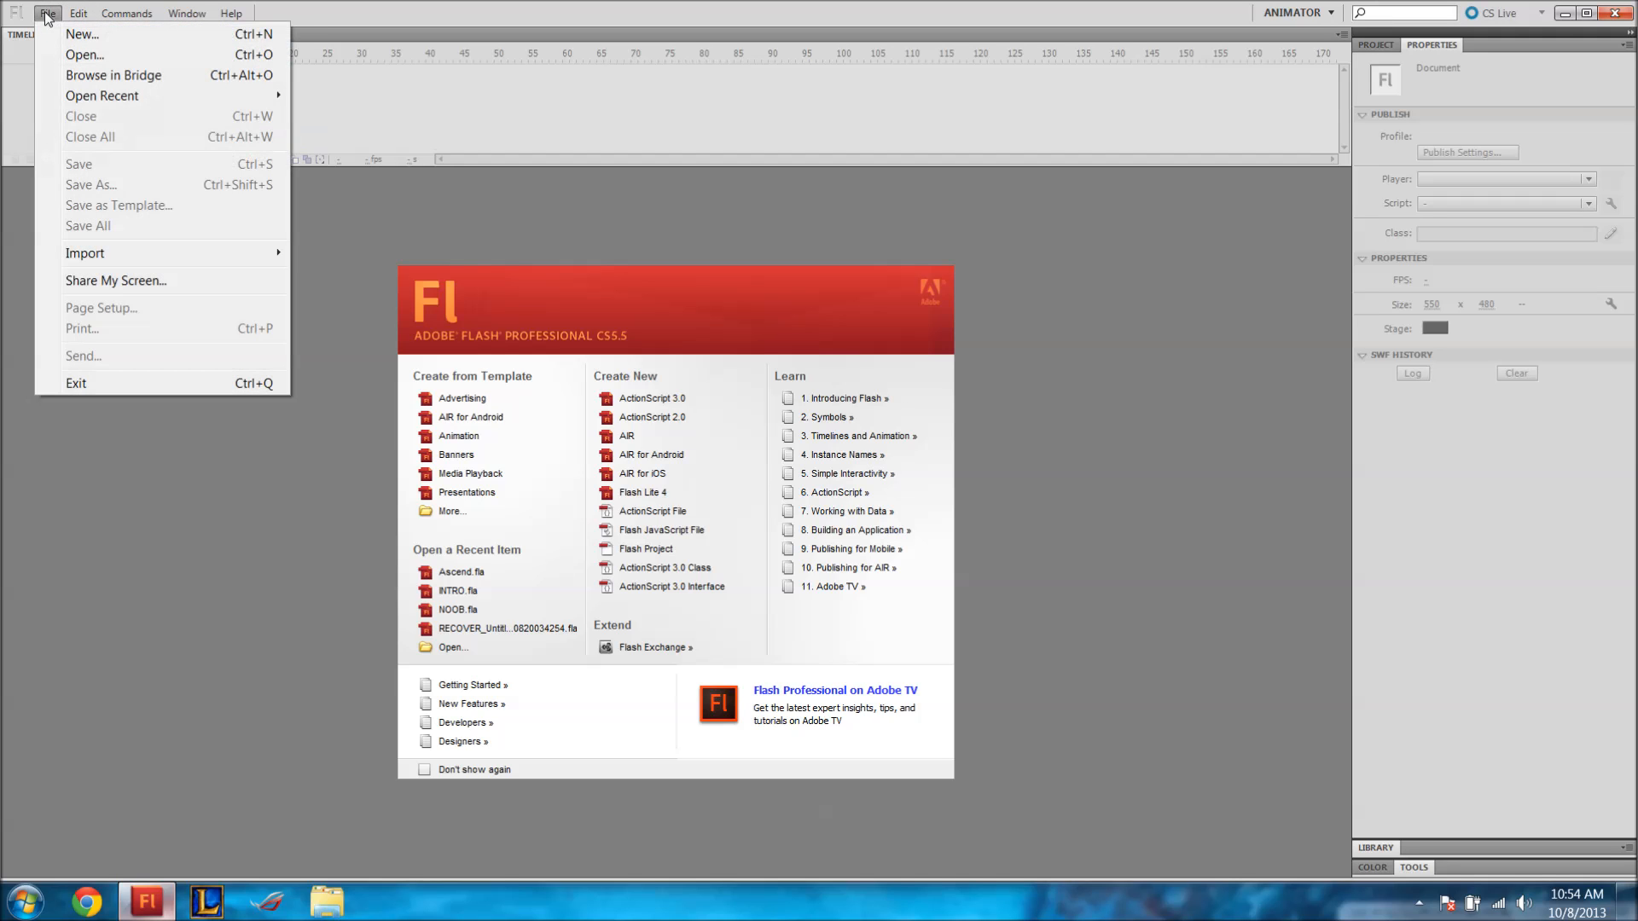
pyautogui.click(79, 34)
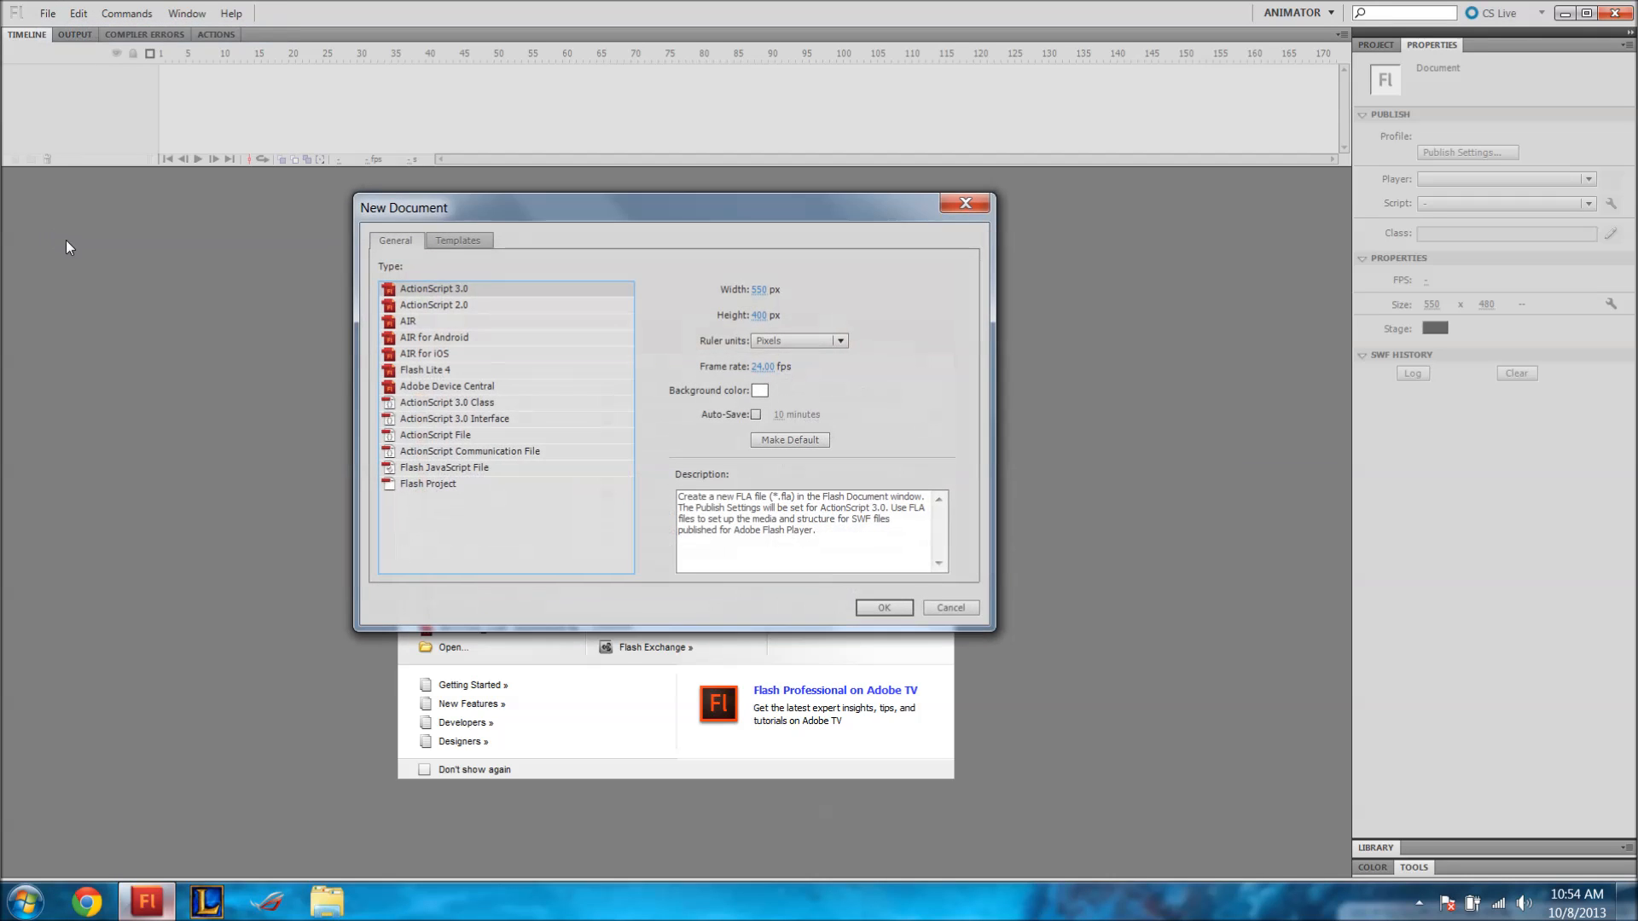
pyautogui.moveTo(703, 213); pyautogui.dragTo(749, 246)
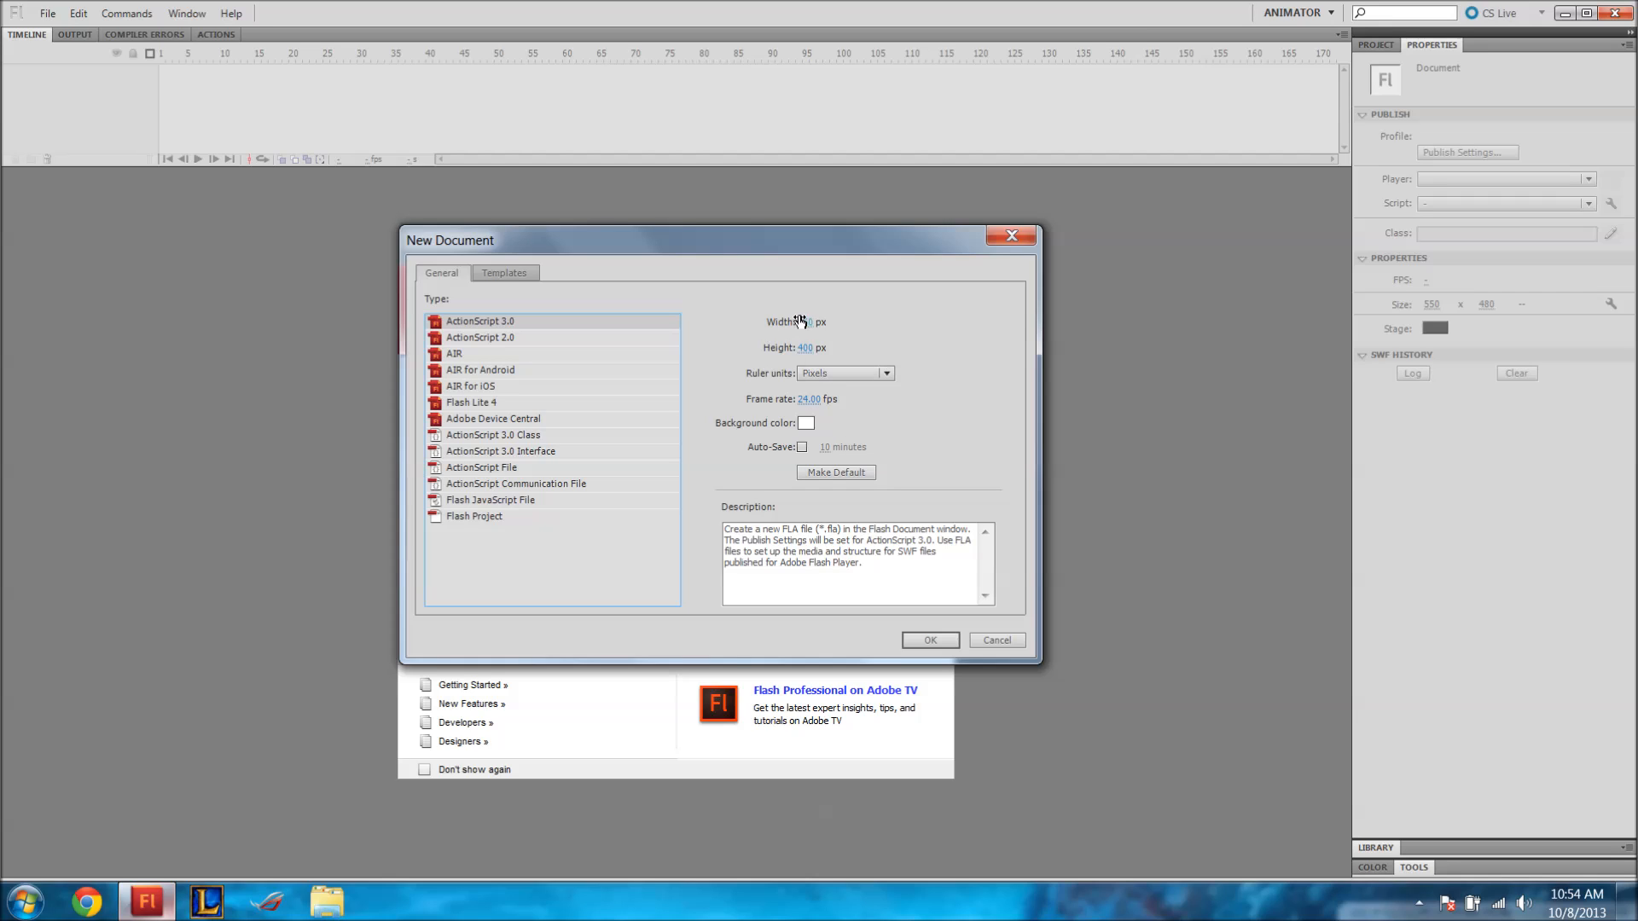
pyautogui.moveTo(804, 348); pyautogui.dragTo(810, 348)
pyautogui.click(806, 348)
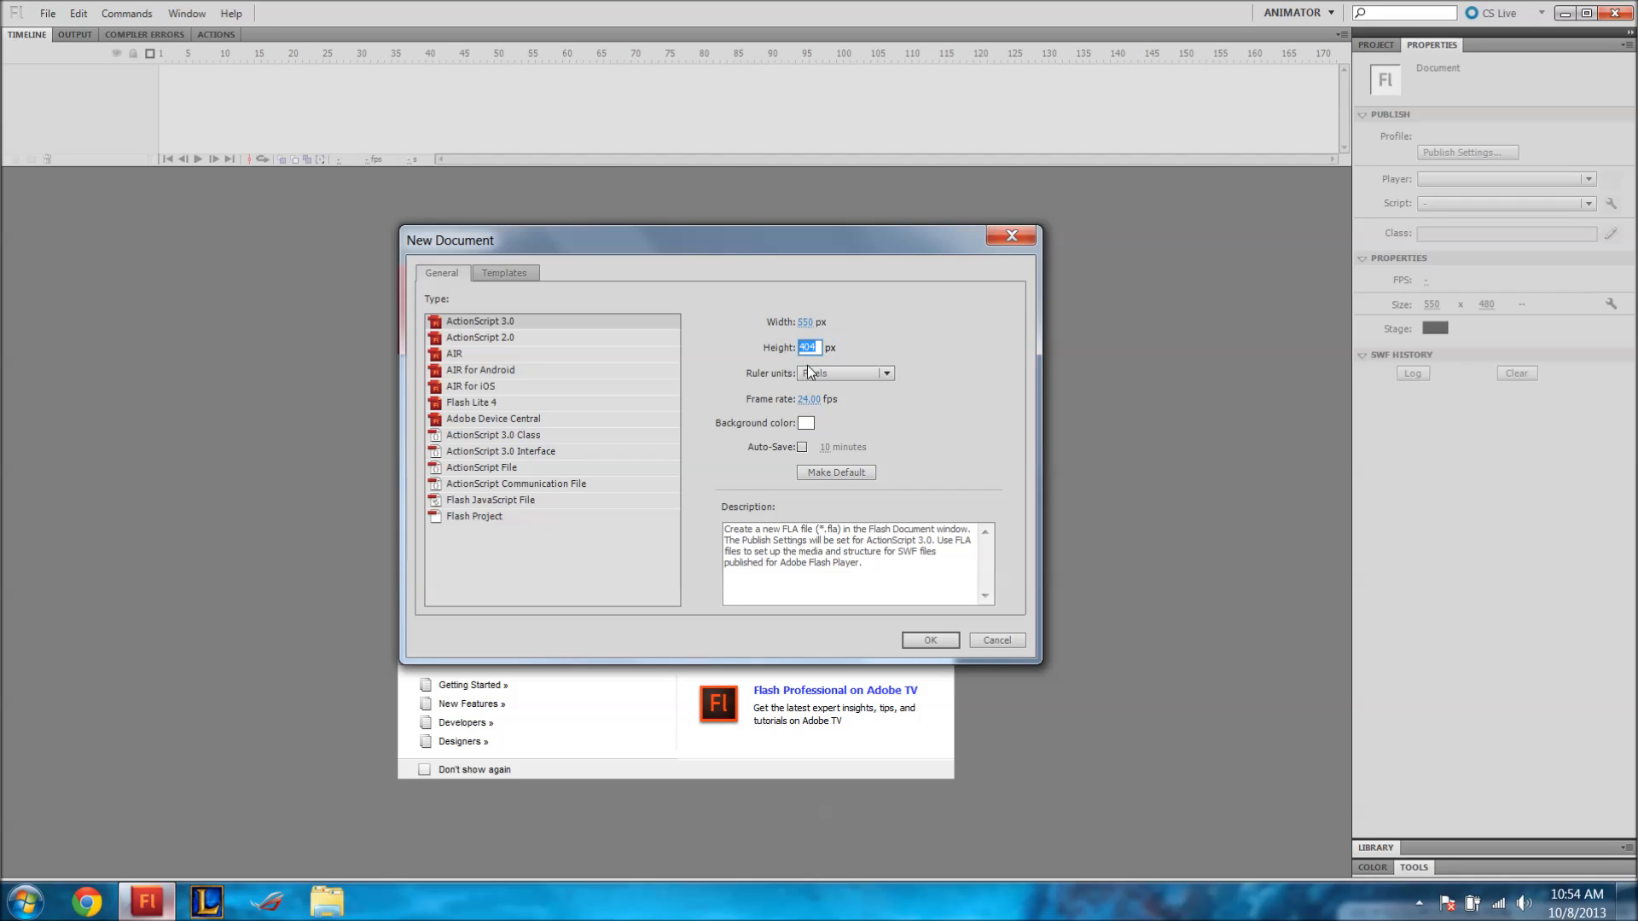
pyautogui.write('720')
pyautogui.hotkey('shift', 'Tab')
pyautogui.write('12')
pyautogui.hotkey('ctrl', 'a')
# Keep the ruler units at Pixels and create the document.
pyautogui.click(884, 373)
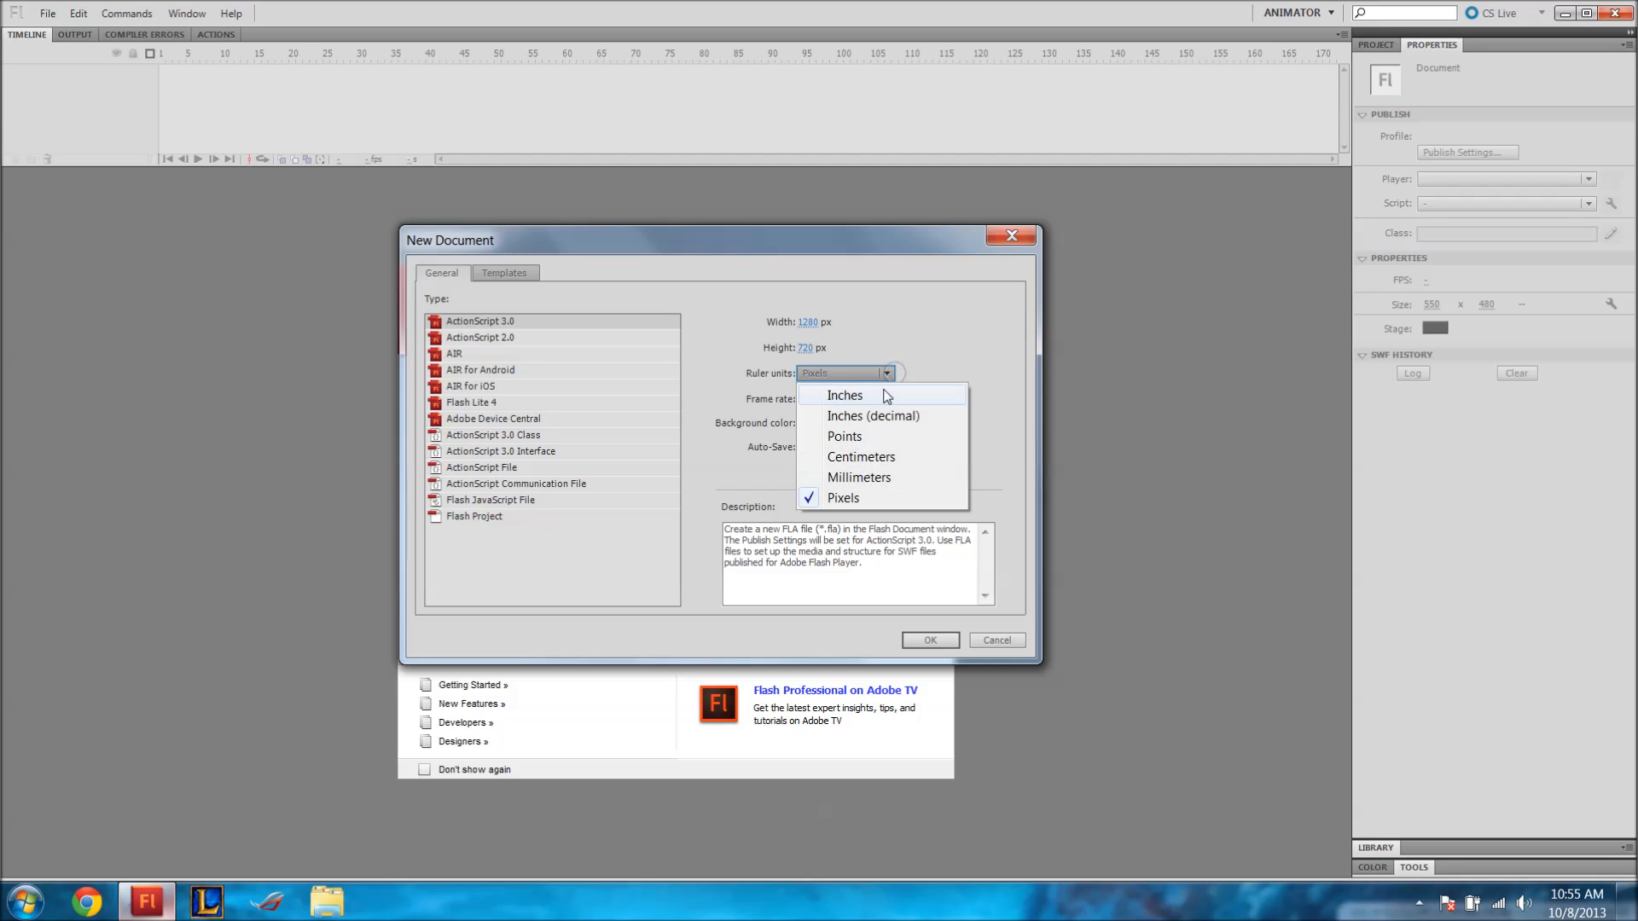
pyautogui.click(887, 375)
pyautogui.click(888, 376)
pyautogui.click(888, 376)
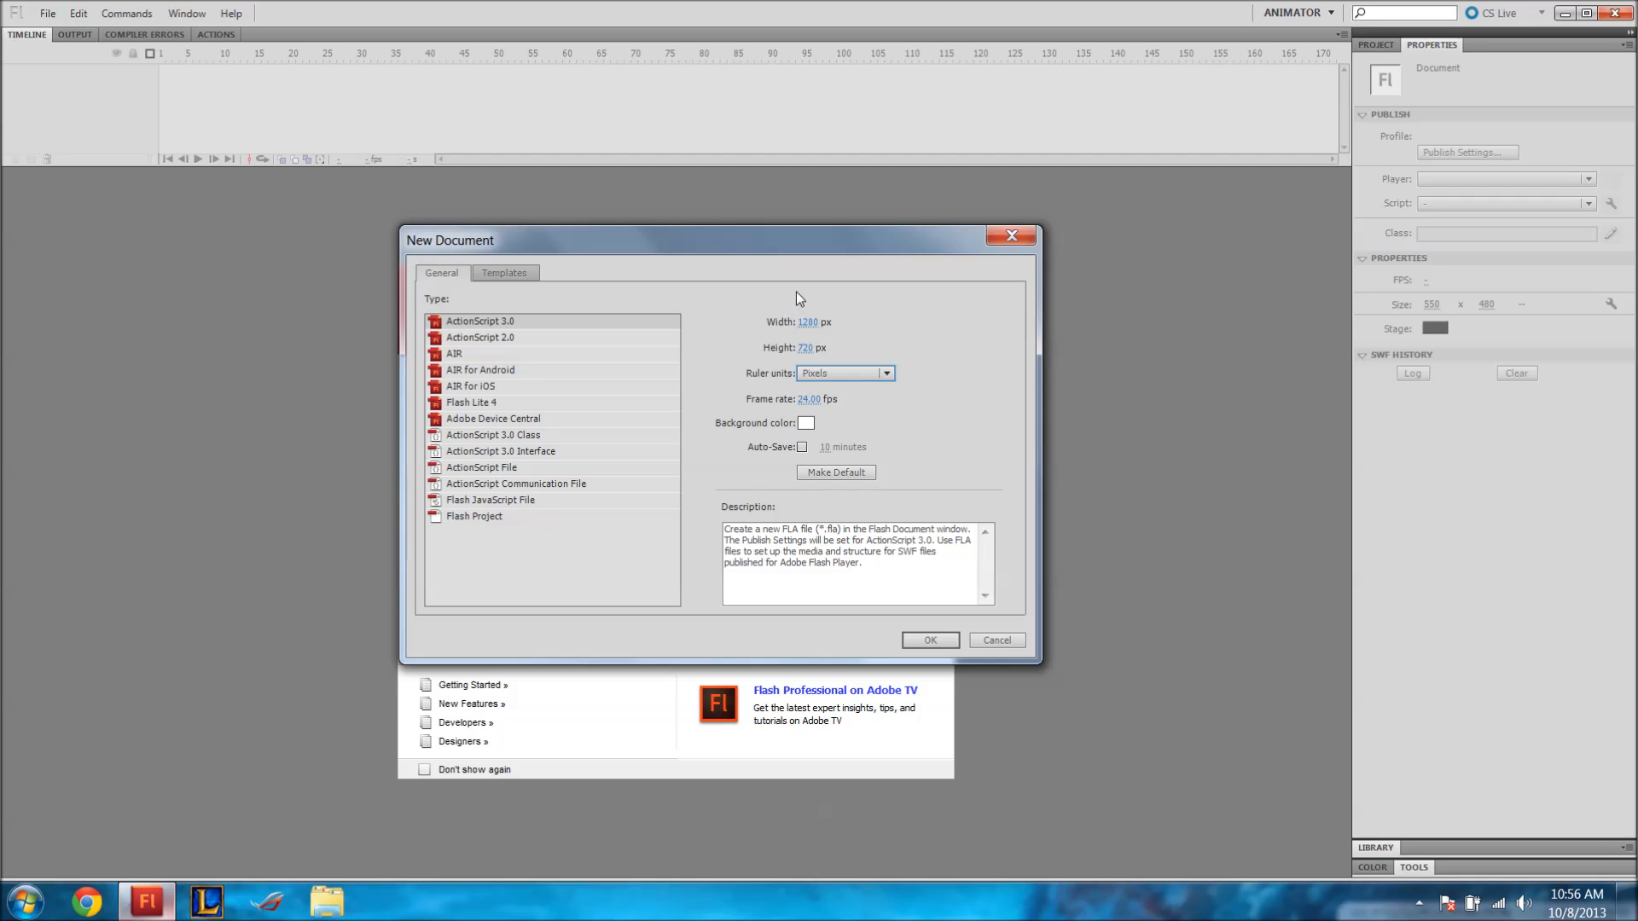
pyautogui.moveTo(807, 232)
pyautogui.mouseDown()
pyautogui.moveTo(822, 408)
pyautogui.moveTo(793, 377)
pyautogui.moveTo(801, 350)
pyautogui.moveTo(747, 295)
pyautogui.moveTo(771, 287)
pyautogui.moveTo(770, 258)
pyautogui.moveTo(811, 264)
pyautogui.mouseUp()
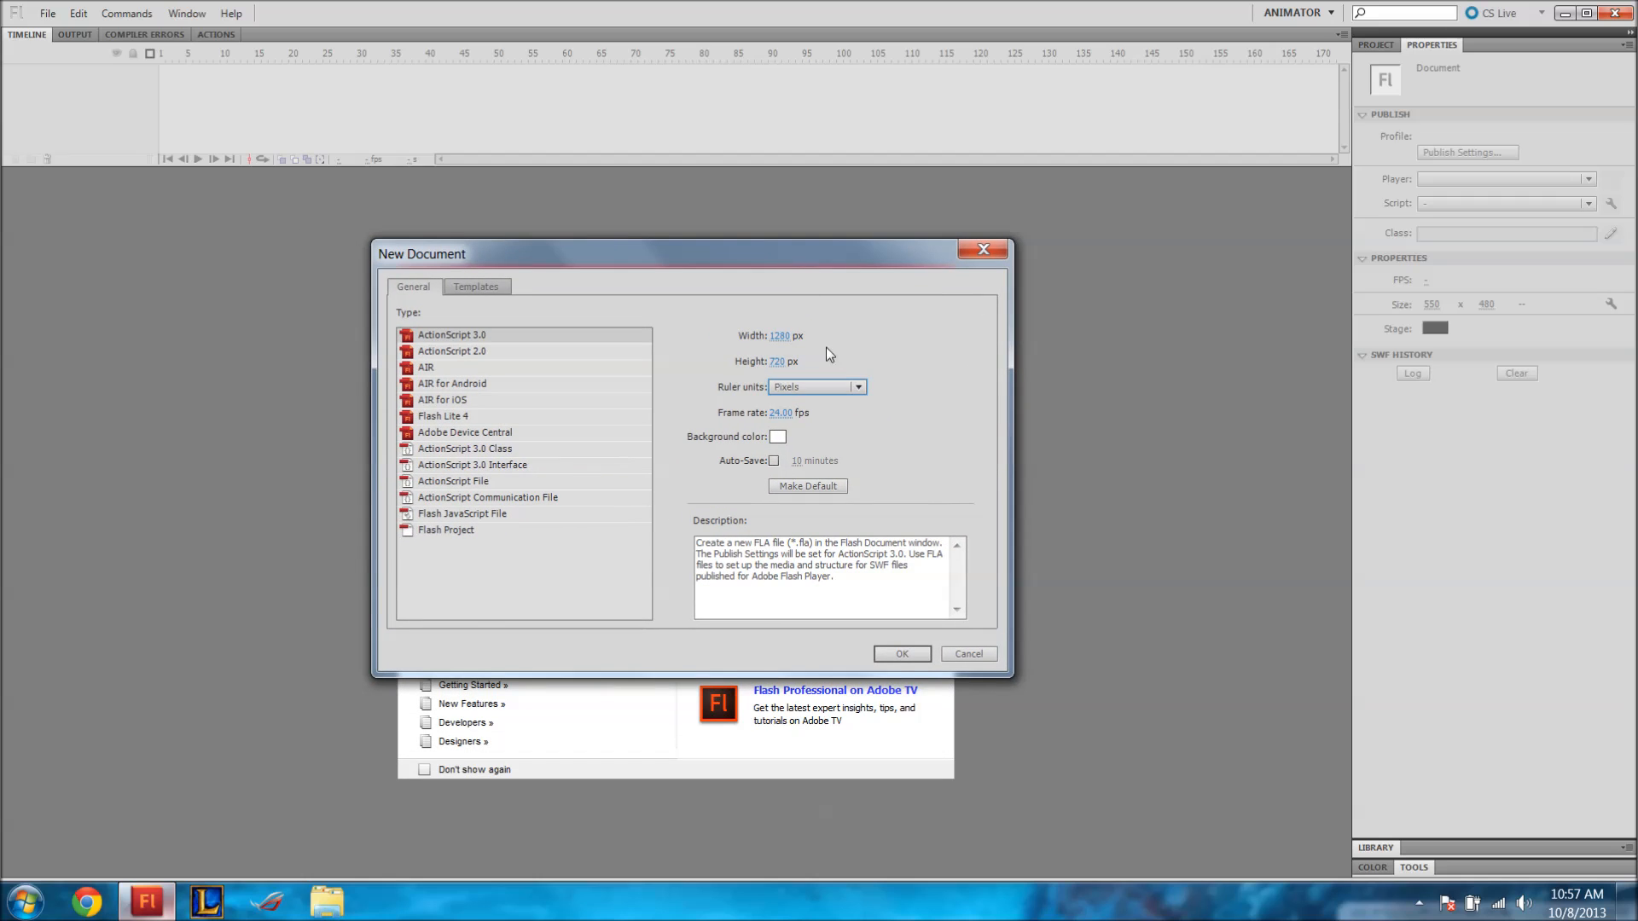
pyautogui.click(903, 654)
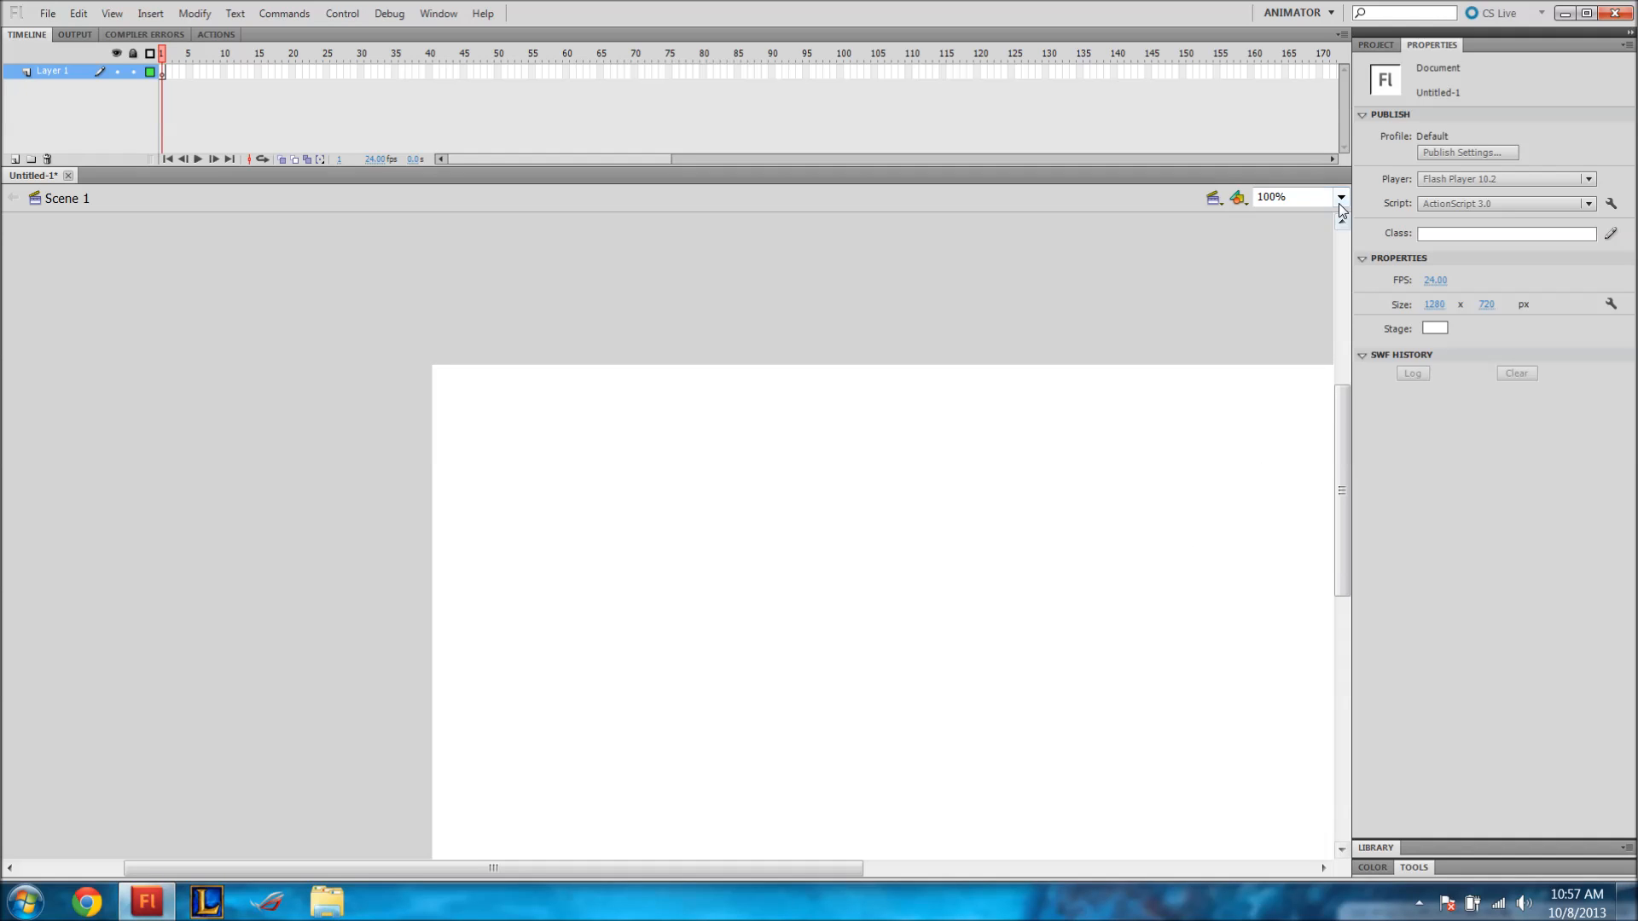
# Bring the whole stage into view, show the drawing tools and choose the Brush tool.
pyautogui.moveTo(443, 862); pyautogui.dragTo(597, 861)
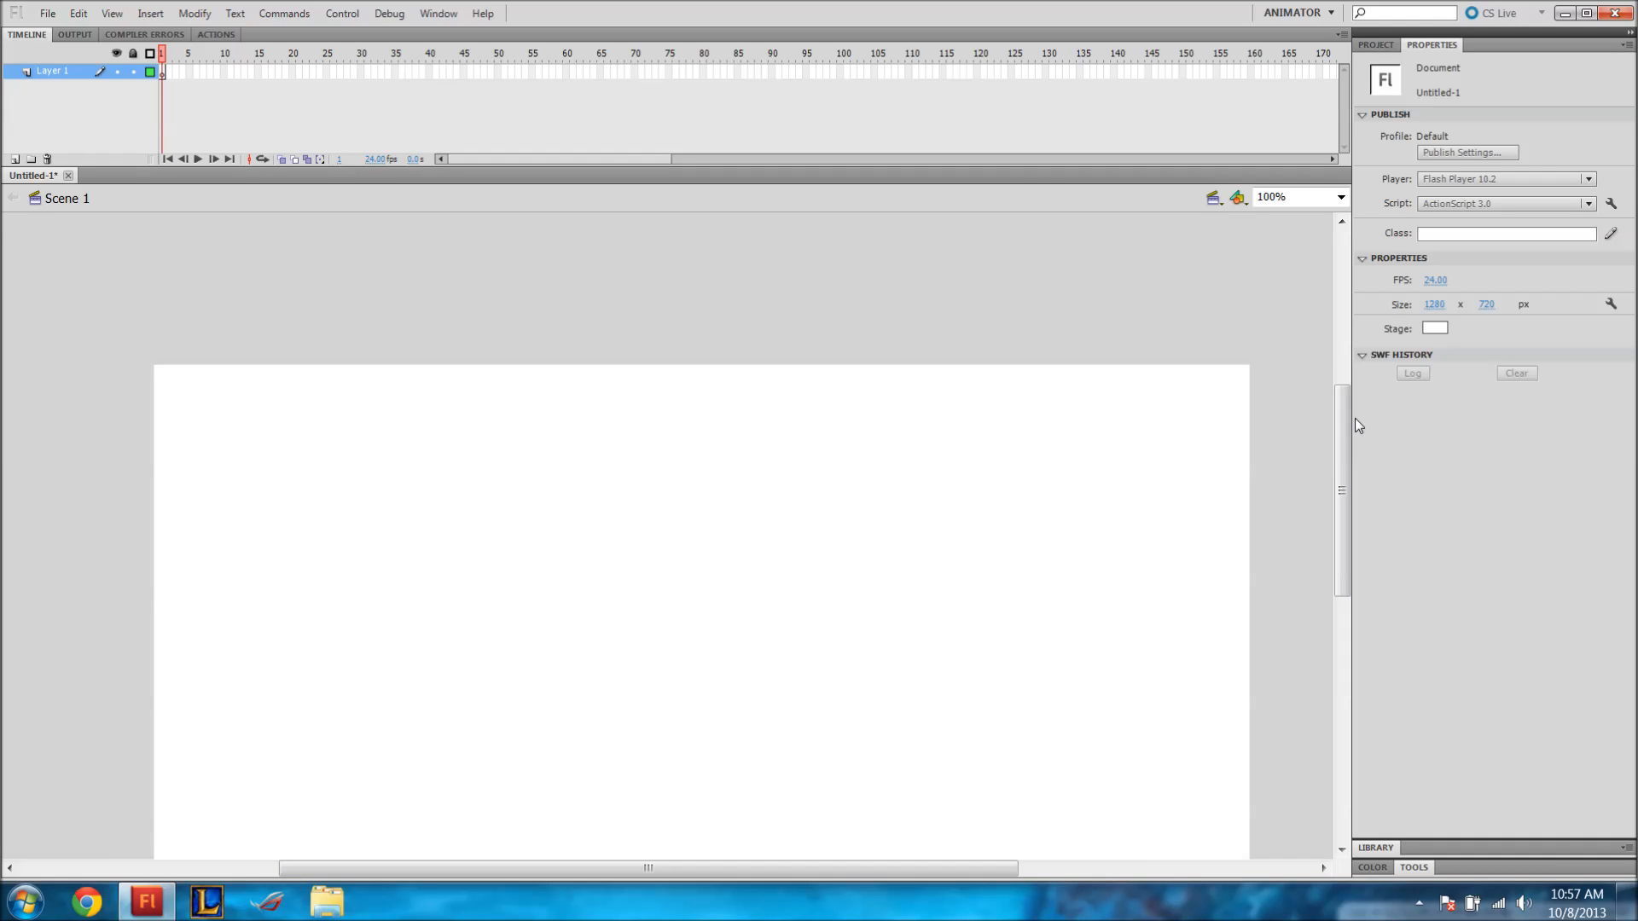
pyautogui.scroll(-3, 1338, 468)
pyautogui.moveTo(1333, 448); pyautogui.dragTo(1336, 452)
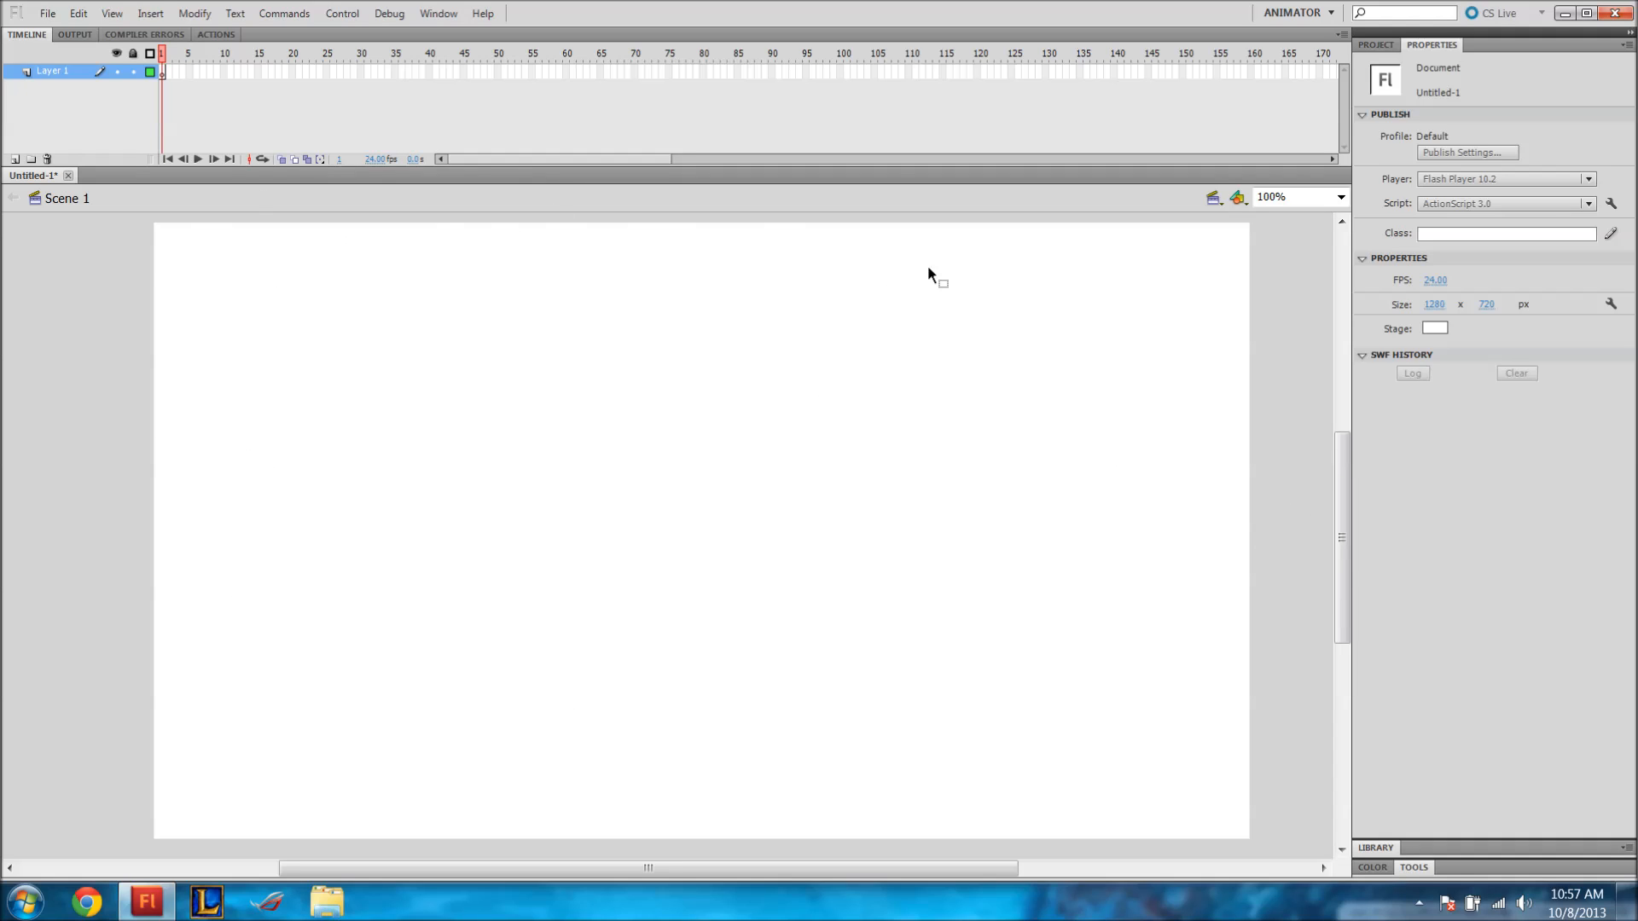
pyautogui.moveTo(1344, 566)
pyautogui.mouseDown()
pyautogui.moveTo(1348, 539)
pyautogui.moveTo(1344, 565)
pyautogui.mouseUp()
pyautogui.click(1371, 866)
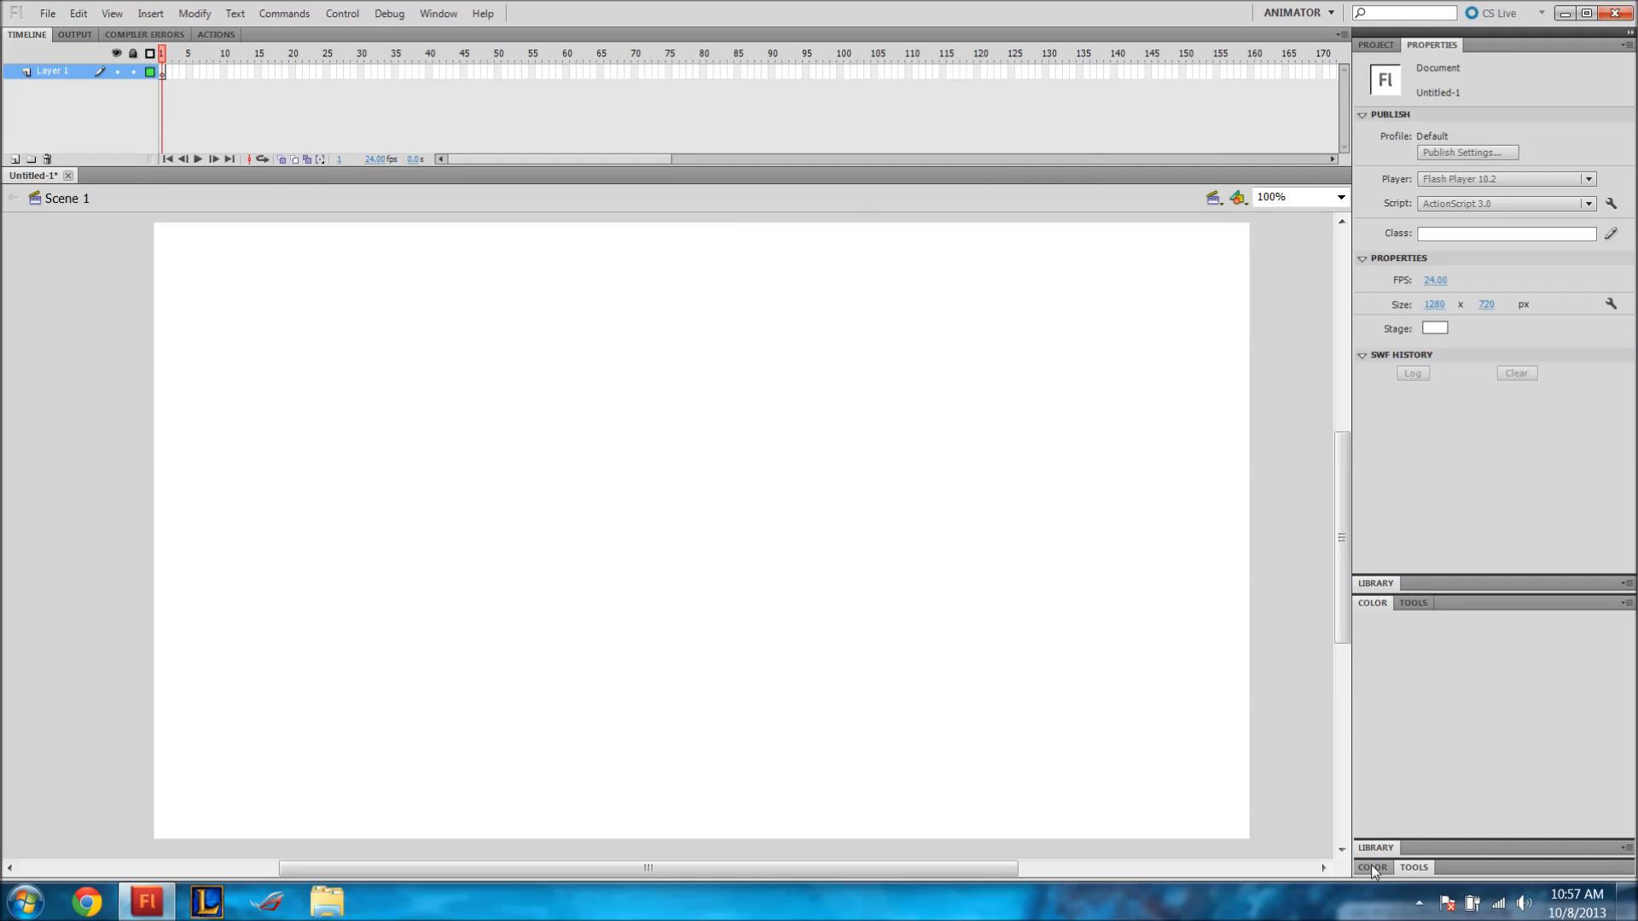
pyautogui.click(1413, 602)
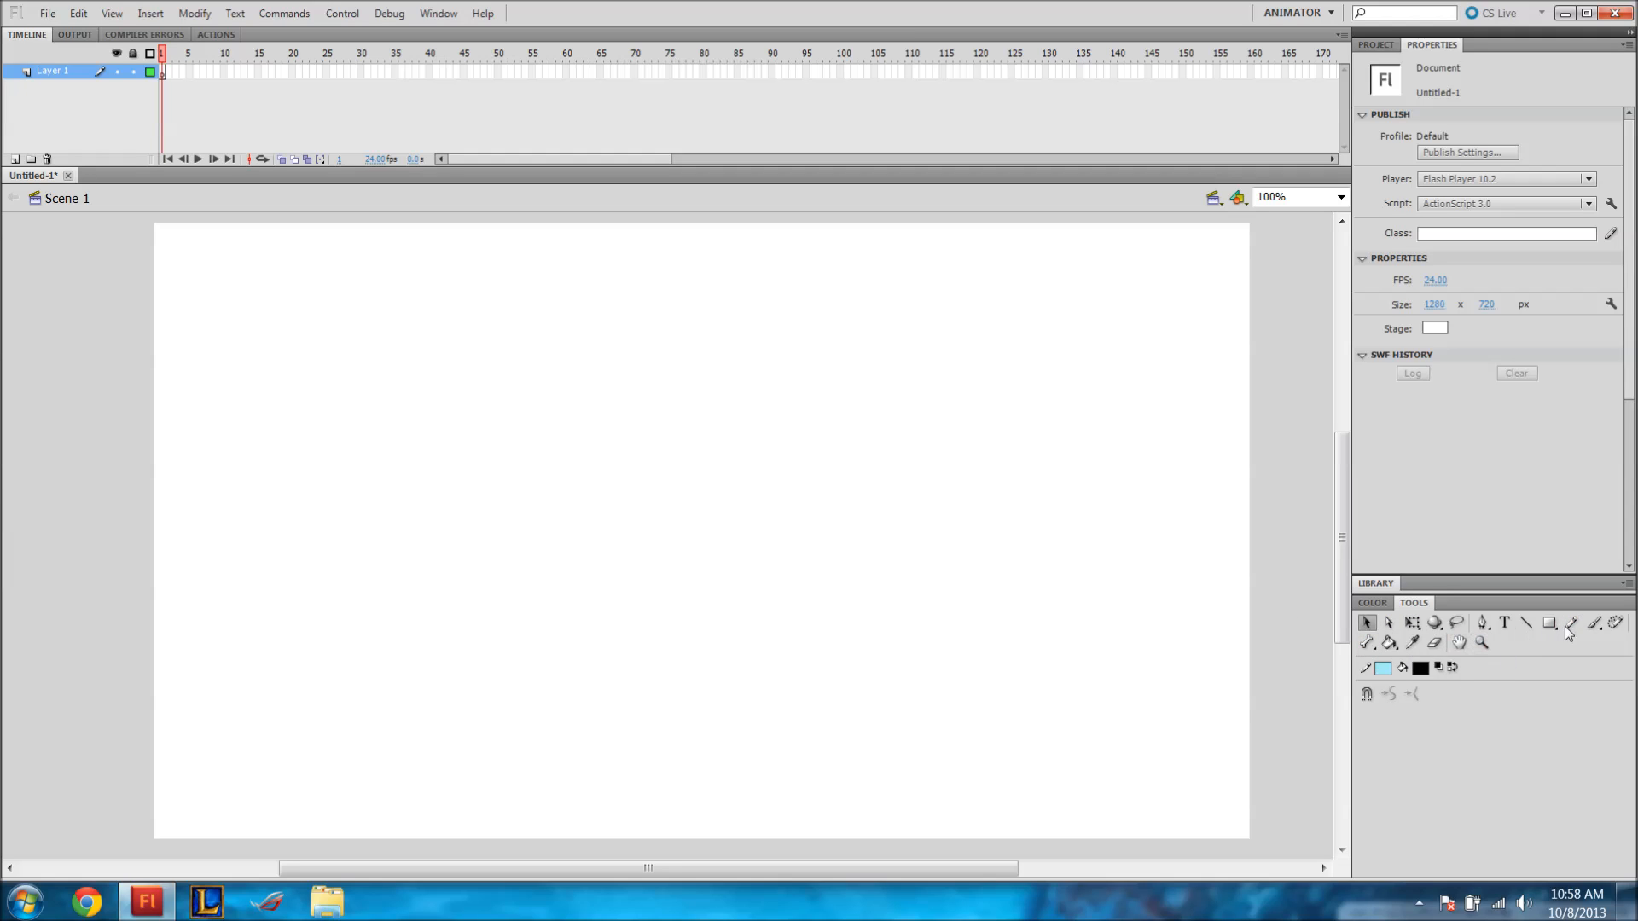
pyautogui.click(1594, 623)
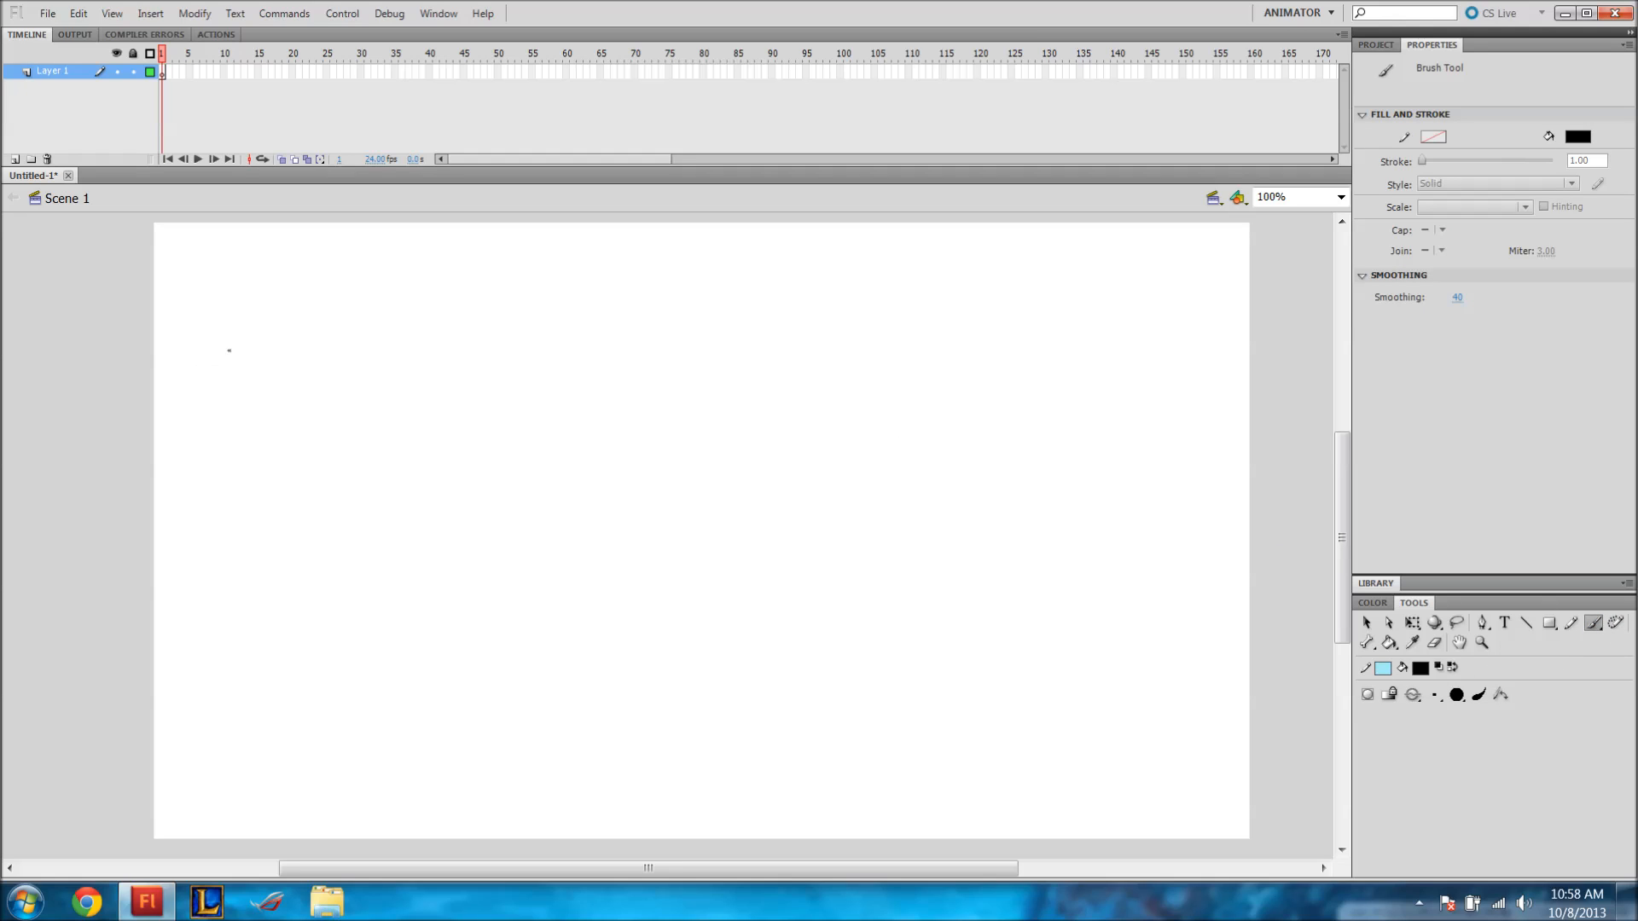
# Brush a stick figure with a round face, body, legs and one raised hand near the stage's left side.
pyautogui.moveTo(360, 267)
pyautogui.mouseDown()
pyautogui.moveTo(323, 344)
pyautogui.moveTo(413, 377)
pyautogui.moveTo(433, 281)
pyautogui.moveTo(338, 262)
pyautogui.mouseUp()
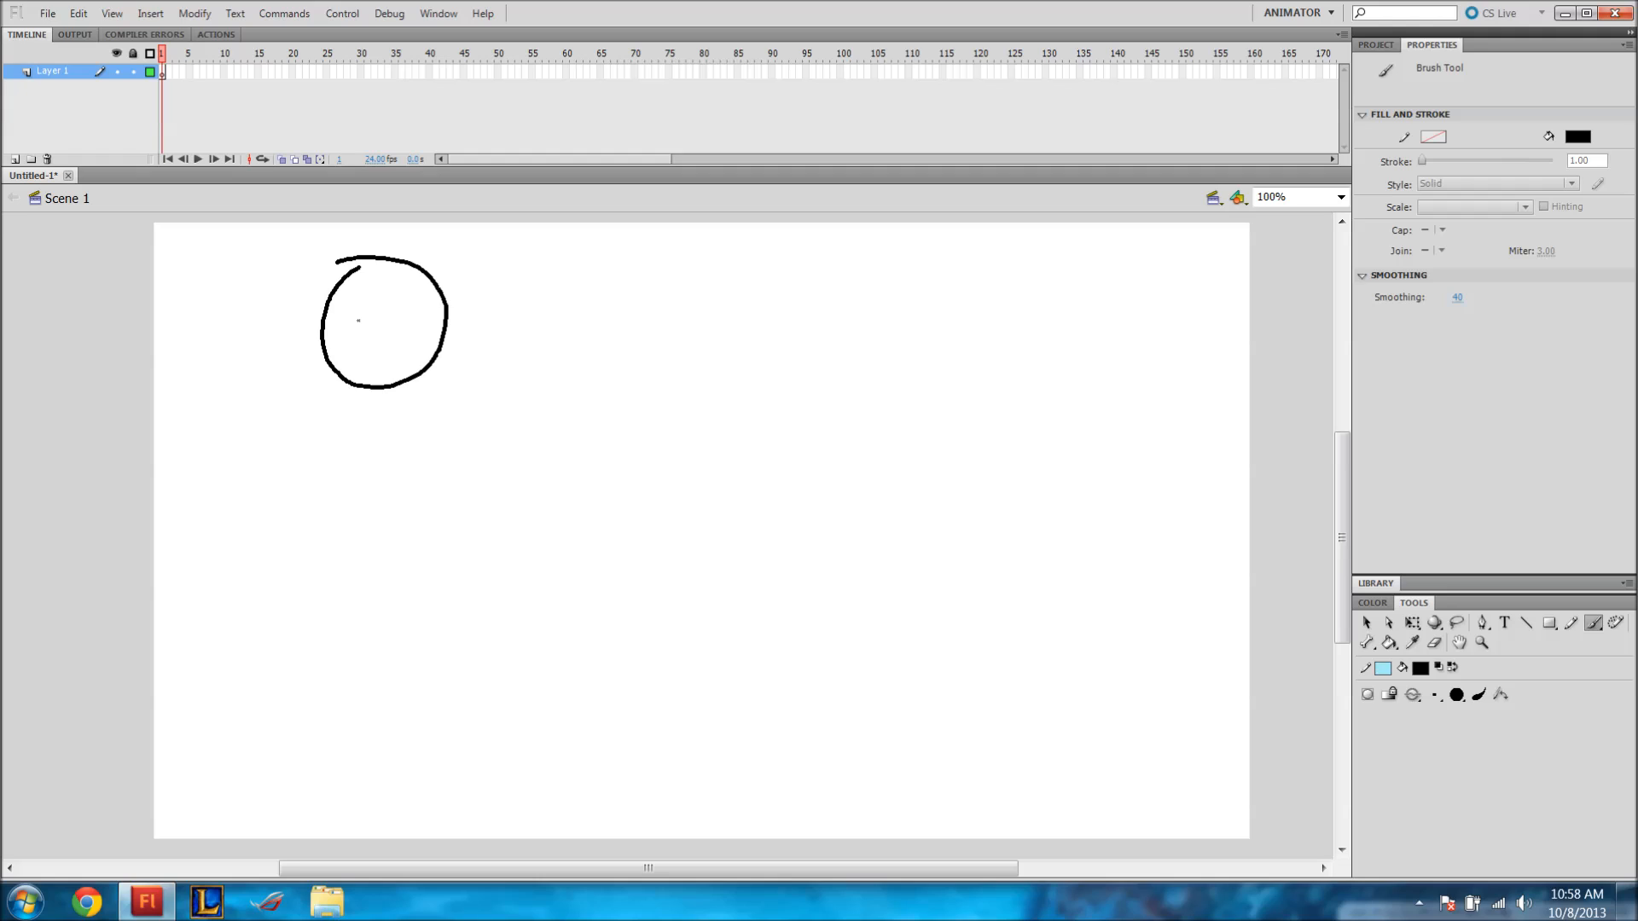
pyautogui.moveTo(359, 337)
pyautogui.mouseDown()
pyautogui.moveTo(404, 303)
pyautogui.moveTo(383, 352)
pyautogui.moveTo(397, 367)
pyautogui.moveTo(404, 664)
pyautogui.moveTo(437, 673)
pyautogui.mouseUp()
pyautogui.moveTo(409, 540)
pyautogui.mouseDown()
pyautogui.moveTo(452, 659)
pyautogui.moveTo(508, 651)
pyautogui.mouseUp()
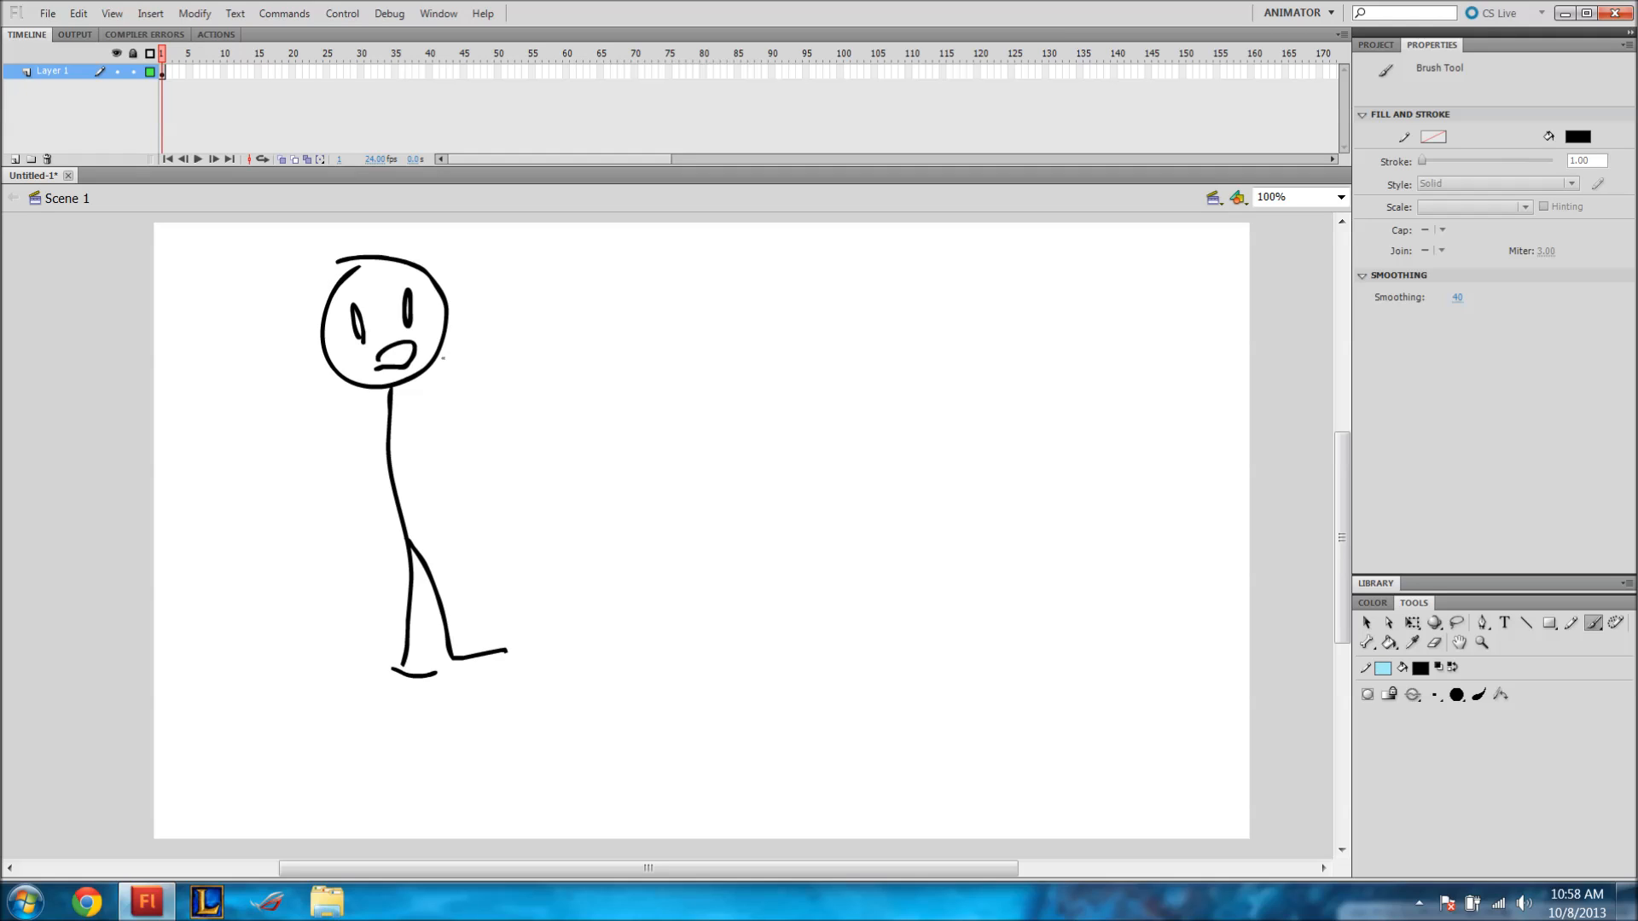
pyautogui.moveTo(393, 386)
pyautogui.mouseDown()
pyautogui.moveTo(447, 341)
pyautogui.moveTo(461, 227)
pyautogui.moveTo(517, 249)
pyautogui.moveTo(510, 375)
pyautogui.moveTo(445, 377)
pyautogui.moveTo(420, 357)
pyautogui.moveTo(431, 310)
pyautogui.moveTo(479, 344)
pyautogui.moveTo(479, 437)
pyautogui.moveTo(494, 355)
pyautogui.mouseUp()
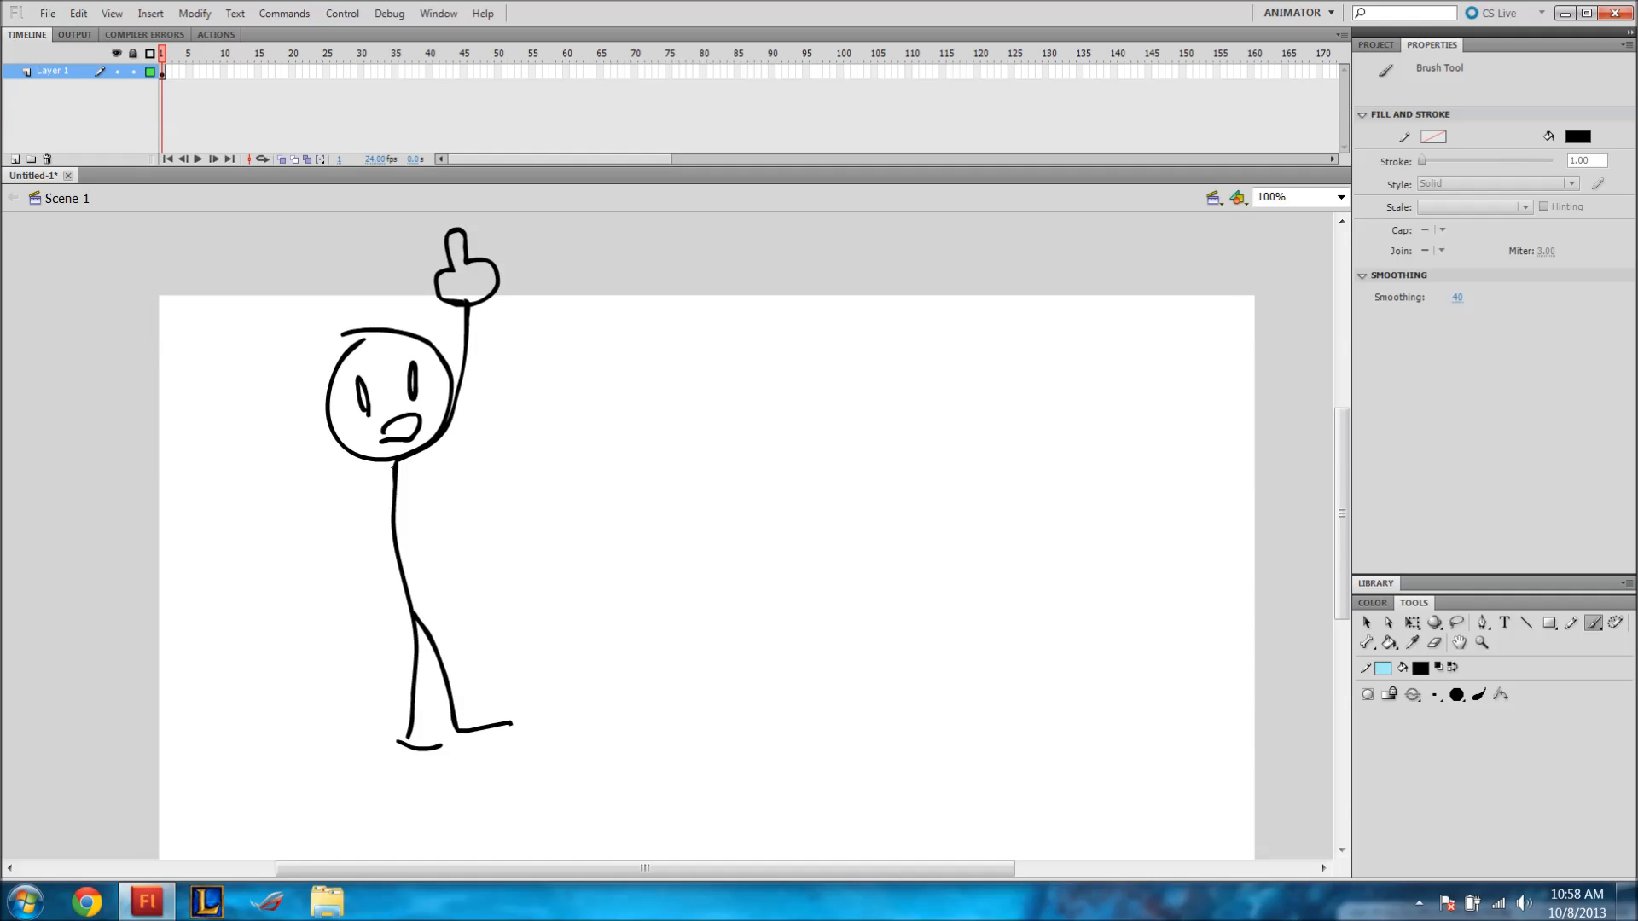
pyautogui.moveTo(394, 465); pyautogui.dragTo(363, 630)
pyautogui.moveTo(400, 298); pyautogui.dragTo(548, 298)
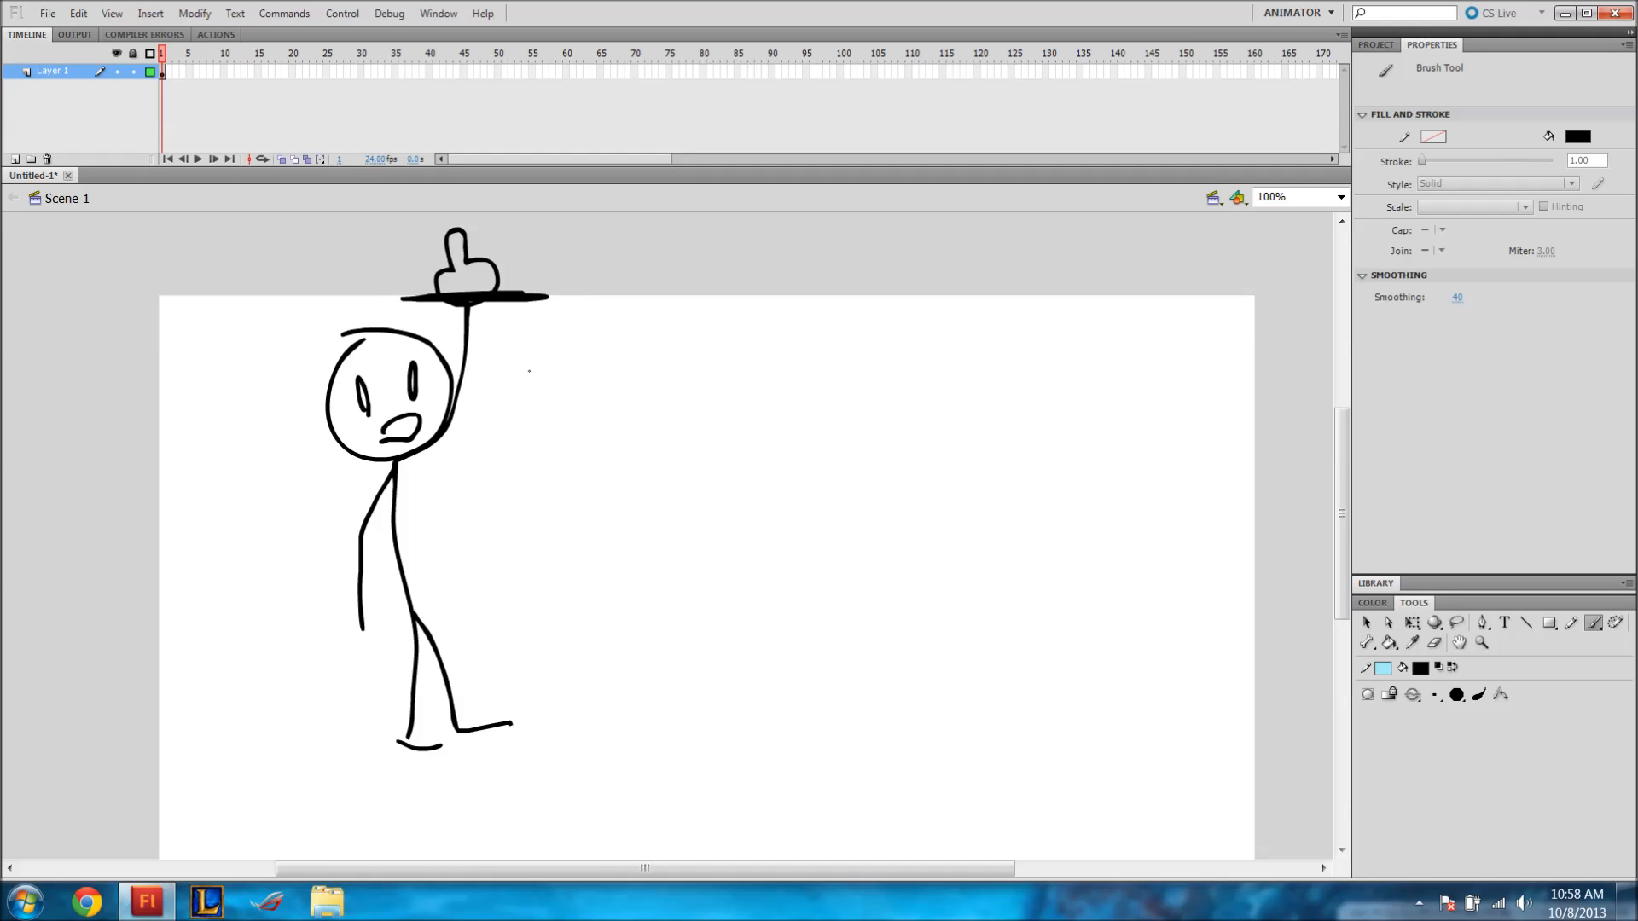
# Undo every brush stroke of the stick figure with the raised hand.
pyautogui.hotkey('ctrl', 'z')
pyautogui.moveTo(523, 369)
pyautogui.mouseDown()
pyautogui.moveTo(541, 332)
pyautogui.moveTo(538, 395)
pyautogui.mouseUp()
pyautogui.hotkey('ctrl', 'z')
pyautogui.hotkey('ctrl', 'z')
pyautogui.hotkey('ctrl', 'z')
pyautogui.hotkey('ctrl', 'z')
pyautogui.hotkey('ctrl', 'z')
pyautogui.hotkey('ctrl', 'z')
pyautogui.hotkey('ctrl', 'z')
pyautogui.hotkey('ctrl', 'z')
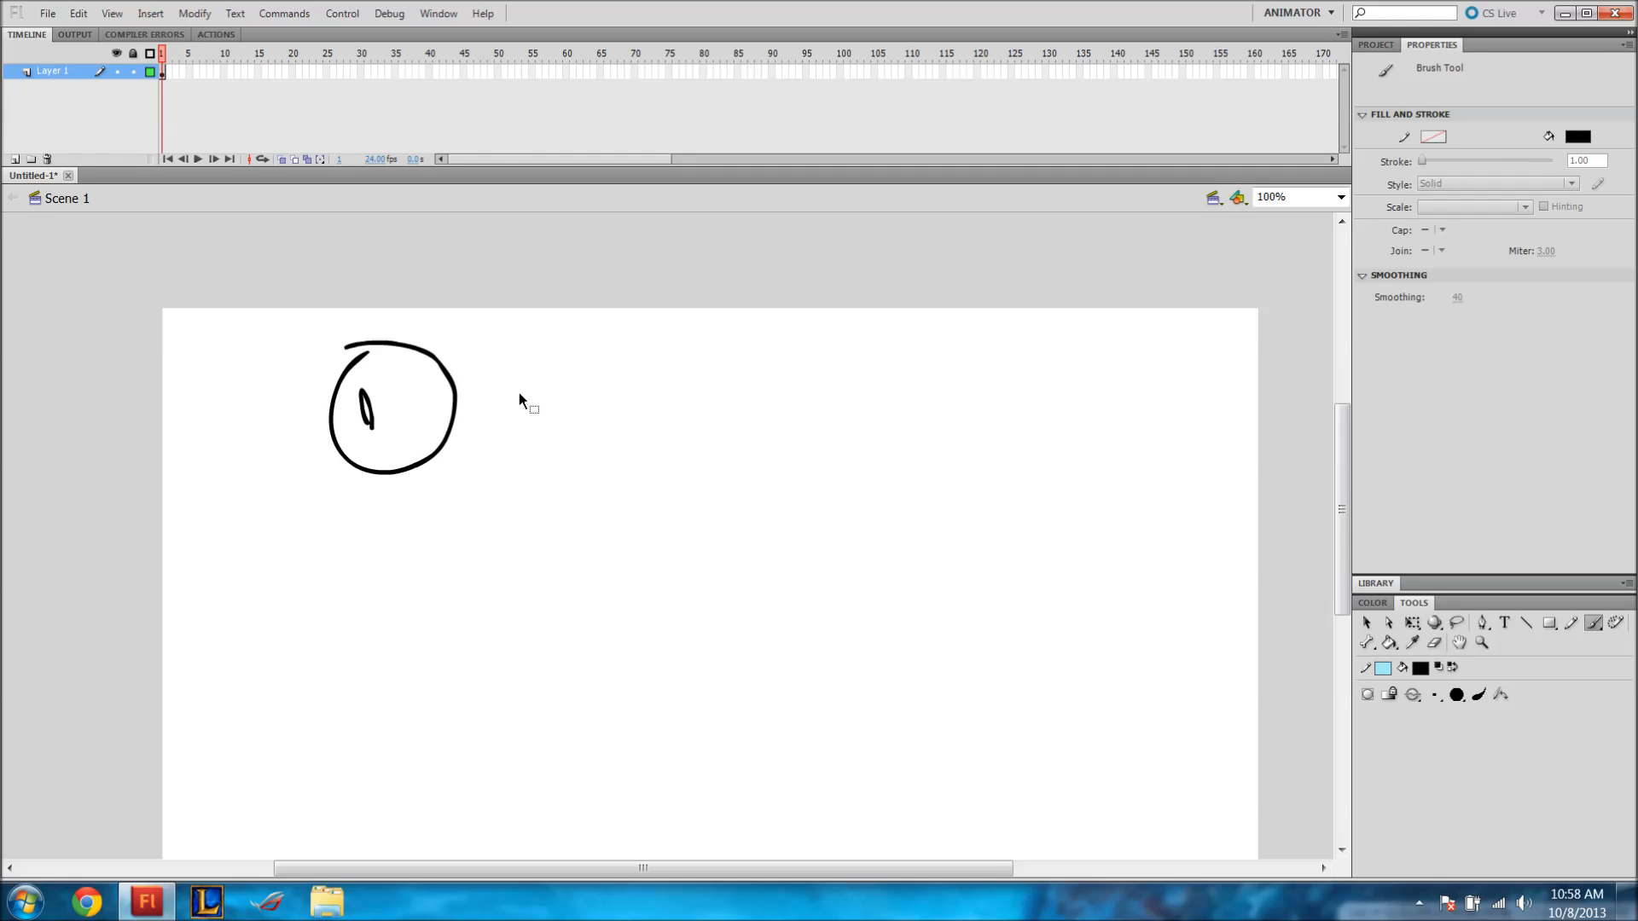
pyautogui.hotkey('ctrl', 'z')
pyautogui.hotkey('ctrl', 'z')
pyautogui.moveTo(512, 399)
pyautogui.mouseDown()
pyautogui.moveTo(512, 417)
pyautogui.moveTo(552, 289)
pyautogui.moveTo(522, 313)
pyautogui.mouseUp()
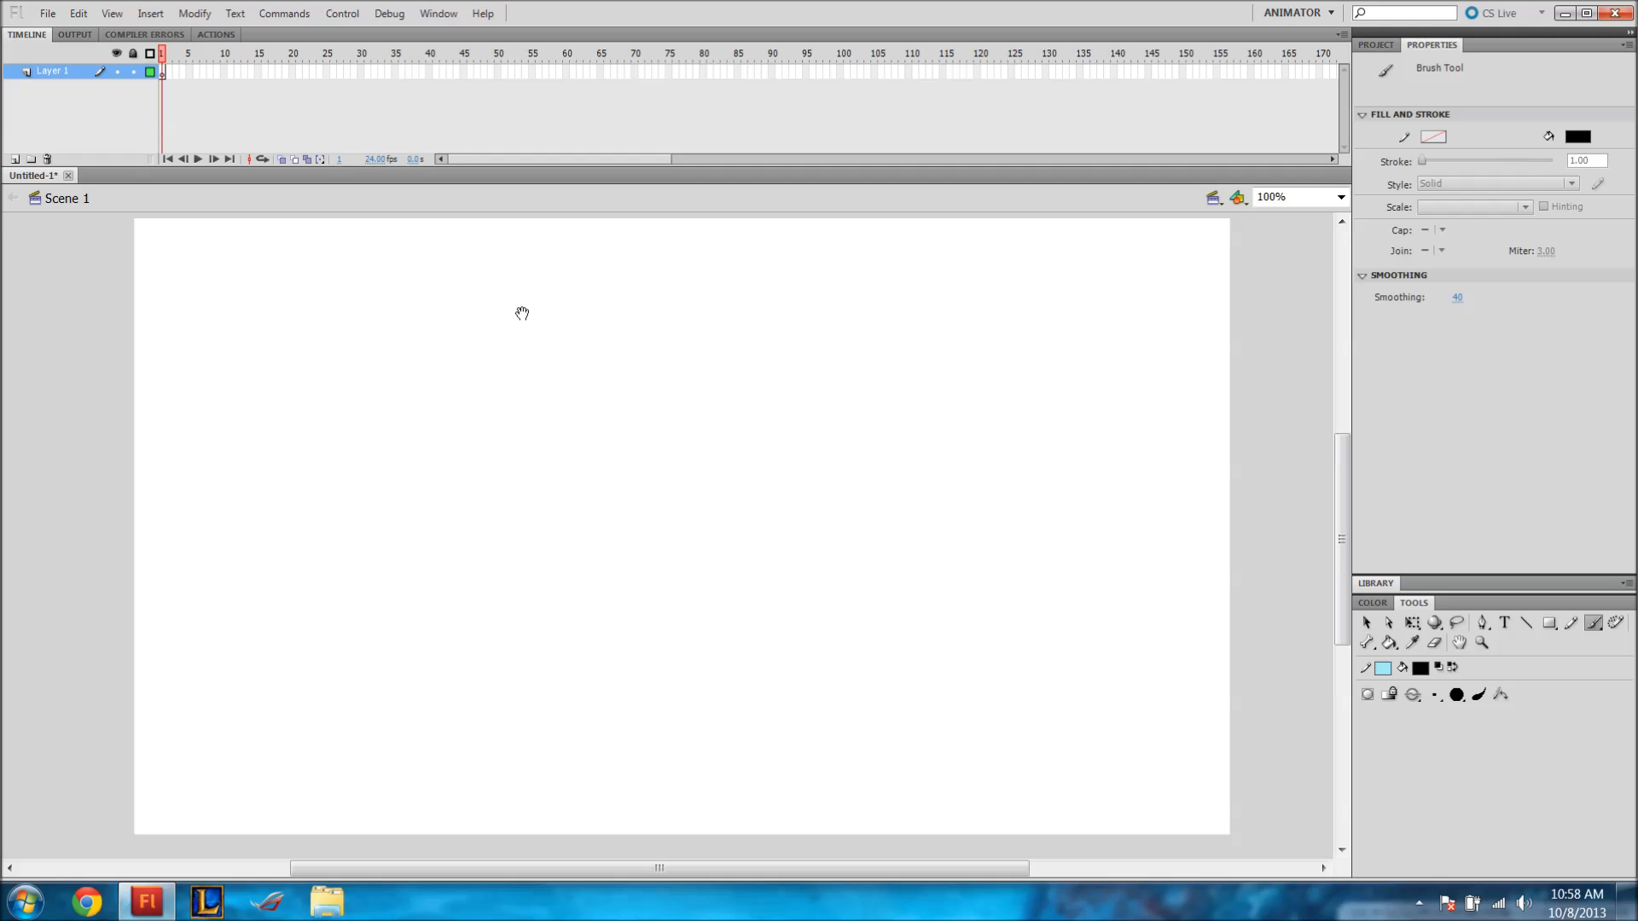
# On frame 1 of Layer 1, brush a frowning stick figure with both arms hanging down and two bent legs.
pyautogui.moveTo(556, 160)
pyautogui.mouseDown()
pyautogui.moveTo(914, 157)
pyautogui.moveTo(530, 152)
pyautogui.mouseUp()
pyautogui.click(173, 55)
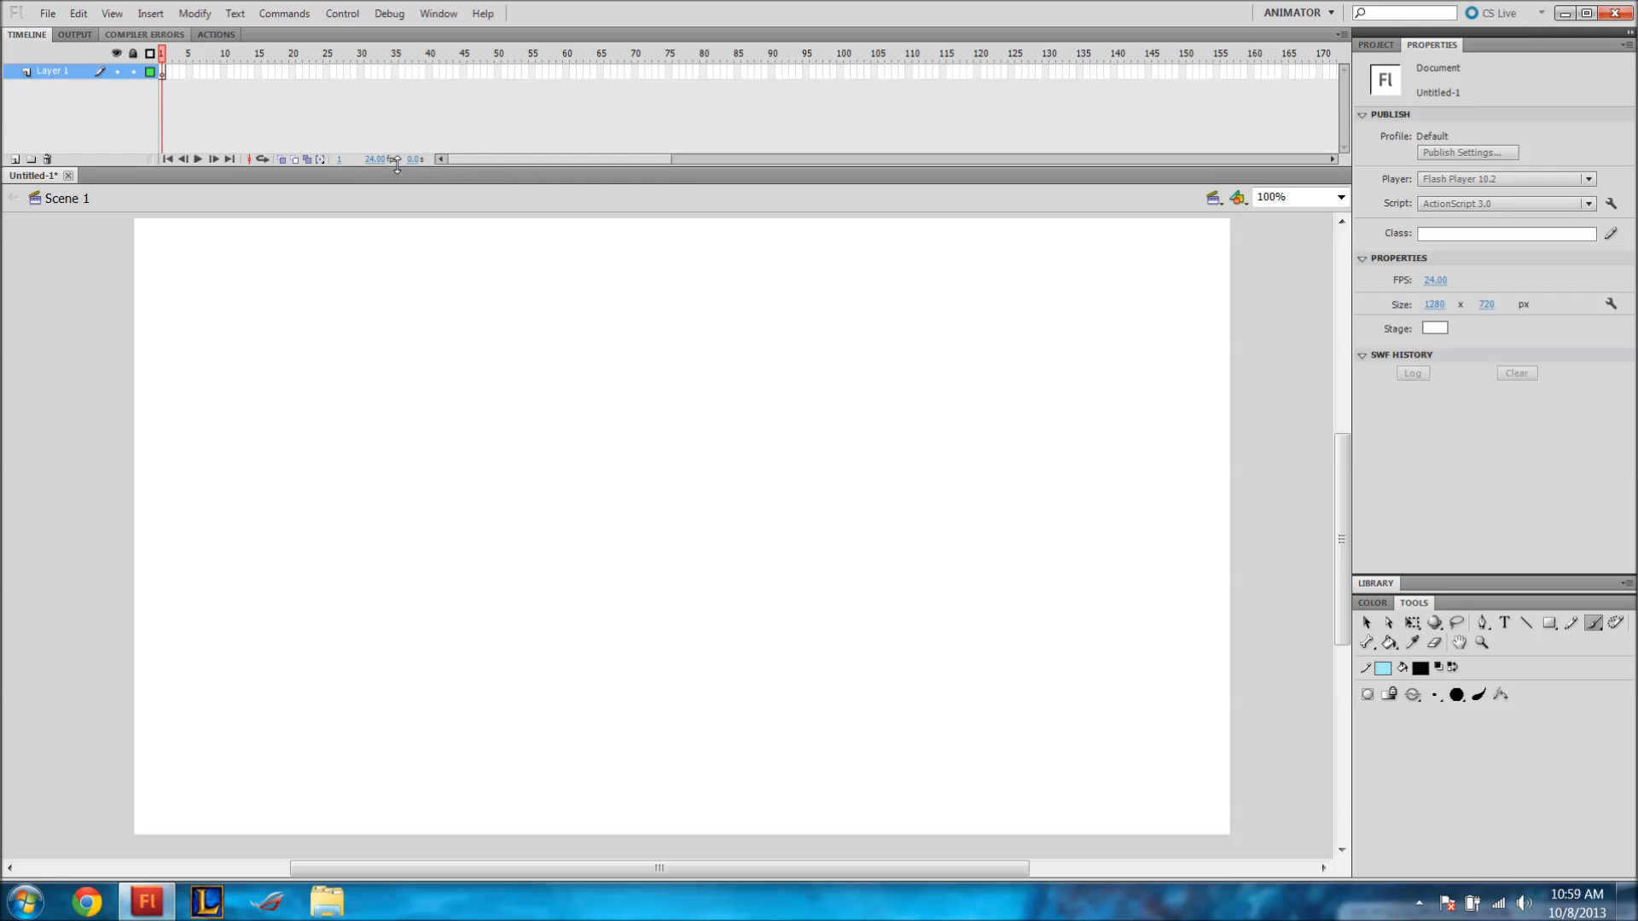
pyautogui.click(163, 72)
pyautogui.moveTo(468, 349)
pyautogui.mouseDown()
pyautogui.moveTo(435, 408)
pyautogui.moveTo(535, 426)
pyautogui.moveTo(437, 354)
pyautogui.moveTo(470, 426)
pyautogui.moveTo(499, 434)
pyautogui.moveTo(484, 447)
pyautogui.moveTo(514, 467)
pyautogui.moveTo(501, 511)
pyautogui.moveTo(561, 684)
pyautogui.moveTo(611, 692)
pyautogui.mouseUp()
pyautogui.moveTo(529, 595)
pyautogui.mouseDown()
pyautogui.moveTo(495, 693)
pyautogui.moveTo(549, 701)
pyautogui.mouseUp()
pyautogui.moveTo(493, 487)
pyautogui.mouseDown()
pyautogui.moveTo(480, 647)
pyautogui.moveTo(566, 629)
pyautogui.mouseUp()
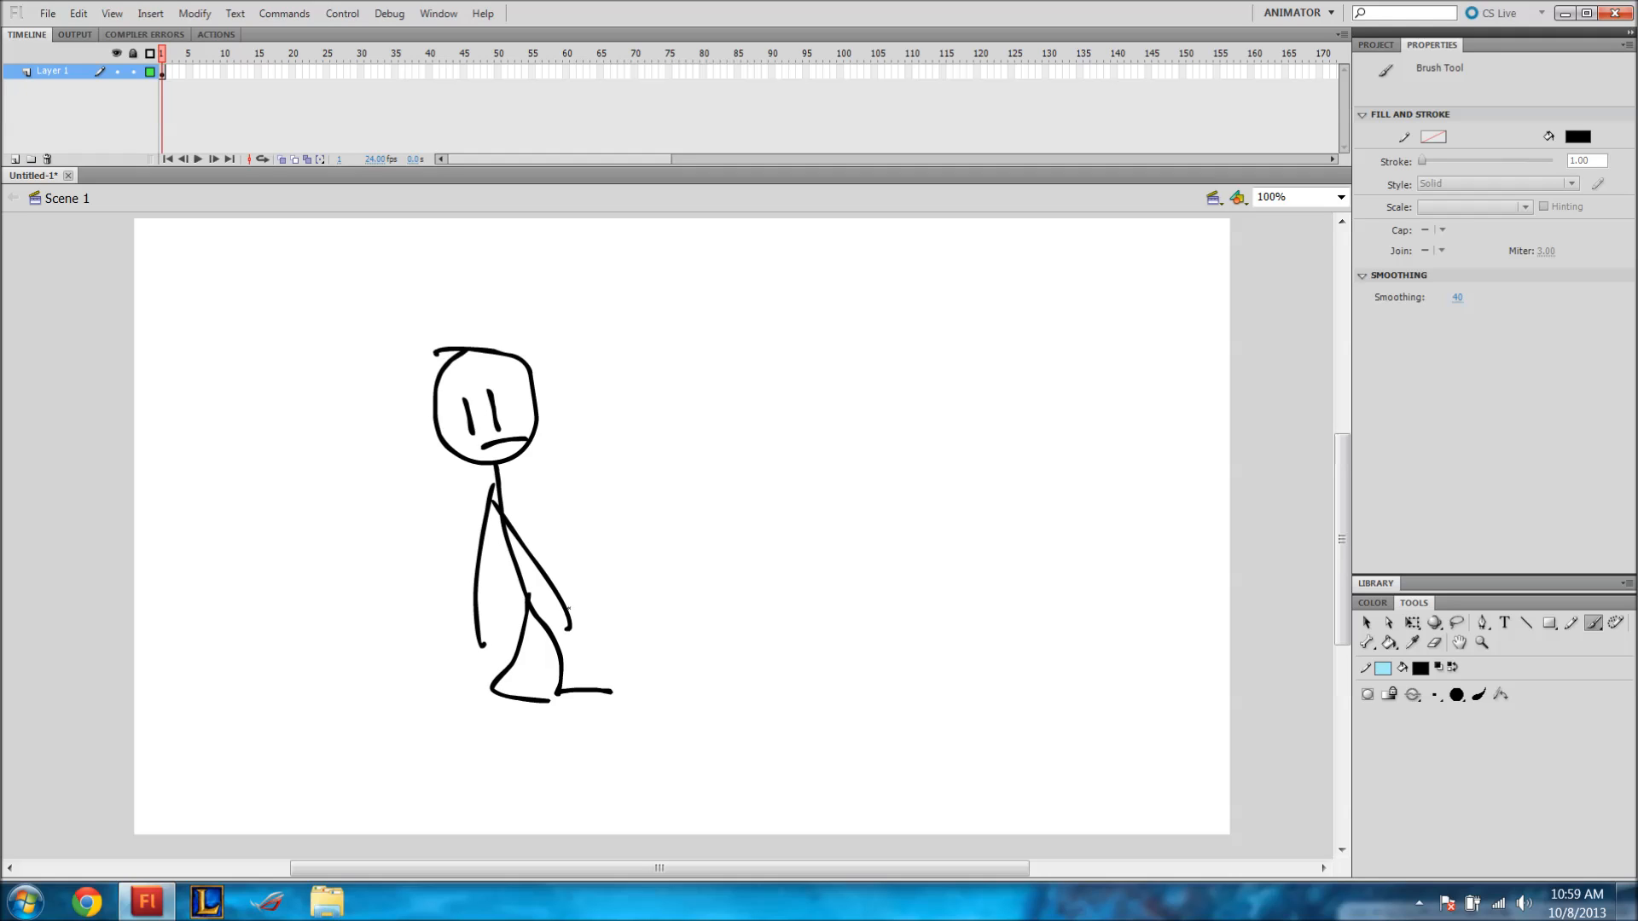
# Insert consecutive keyframes on Layer 1 from frame 2 through frame 24 and play the animation.
pyautogui.click(162, 61)
pyautogui.click(162, 74)
pyautogui.click(163, 57)
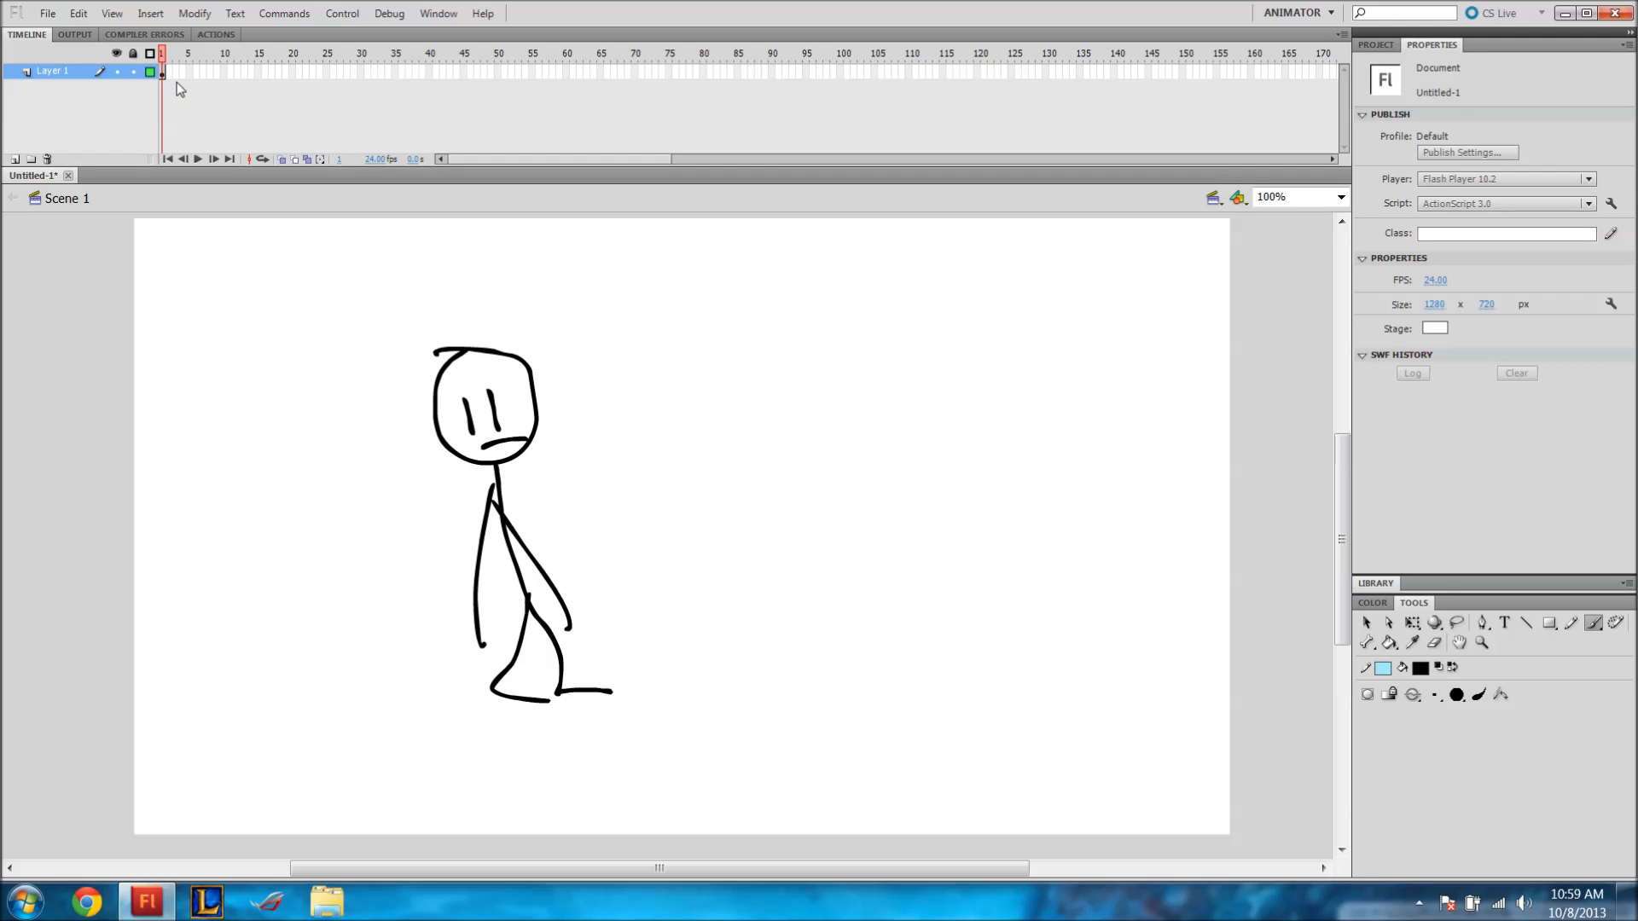
pyautogui.click(169, 75)
pyautogui.press('F6')
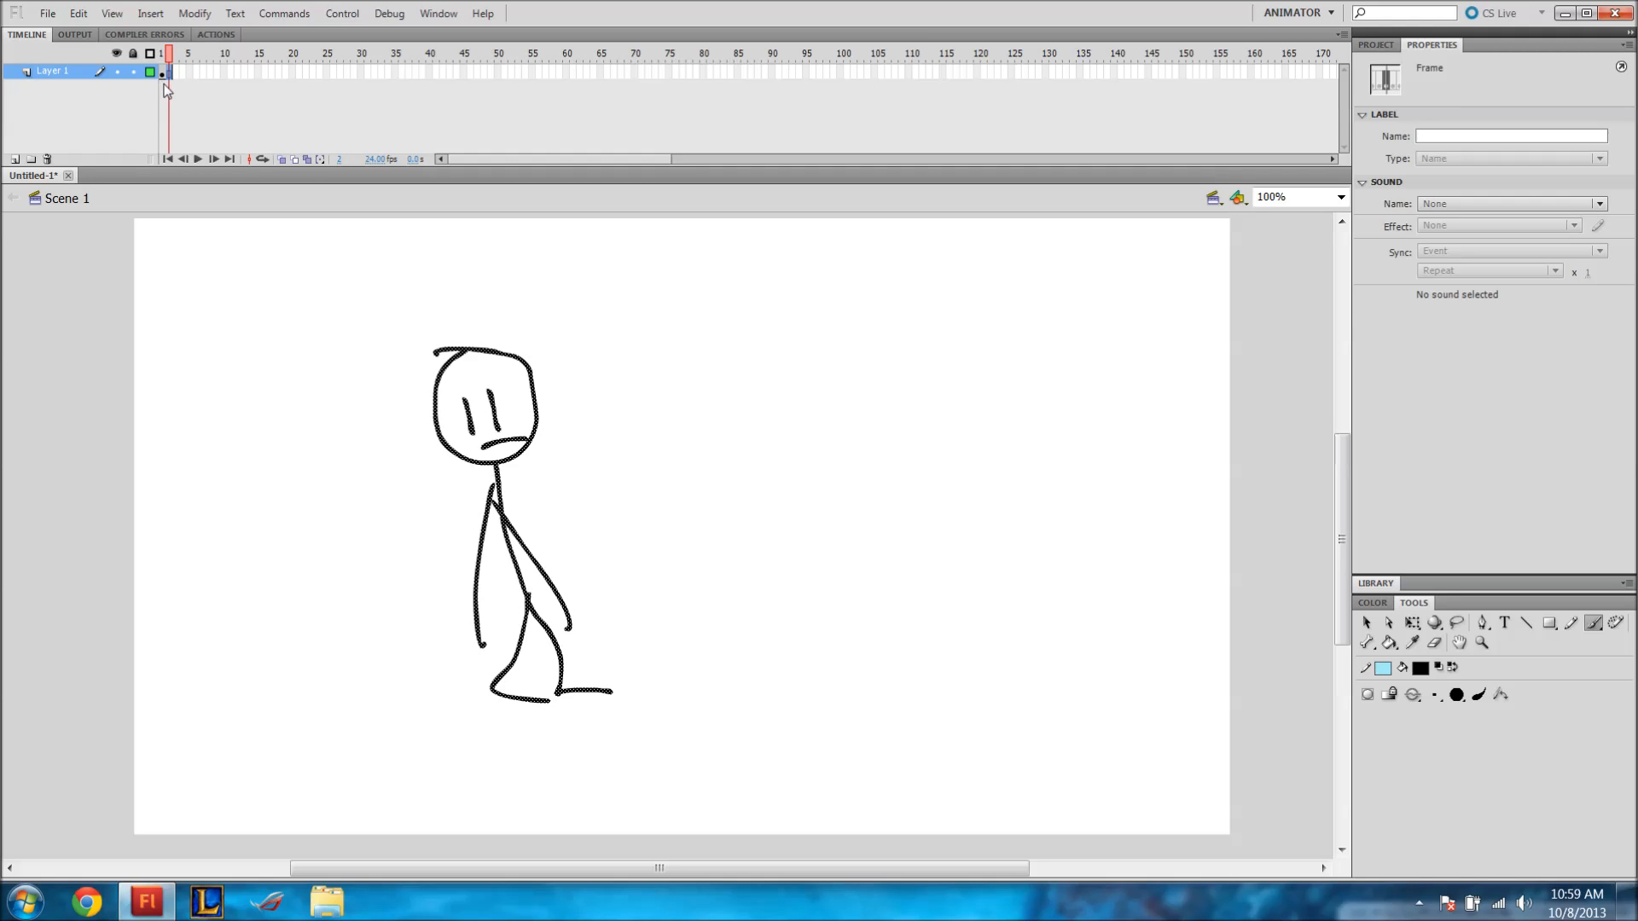
pyautogui.press('F6')
pyautogui.press('F6')
pyautogui.press('F6')
pyautogui.press('F6')
pyautogui.press('F6')
pyautogui.press('F6')
pyautogui.press('F6')
pyautogui.press('F6')
pyautogui.press('F6')
pyautogui.press('F6')
pyautogui.press('F6')
pyautogui.press('F6')
pyautogui.press('F6')
pyautogui.press('F6')
pyautogui.press('F6')
pyautogui.press('F6')
pyautogui.press('F6')
pyautogui.press('F6')
pyautogui.press('F6')
pyautogui.press('F6')
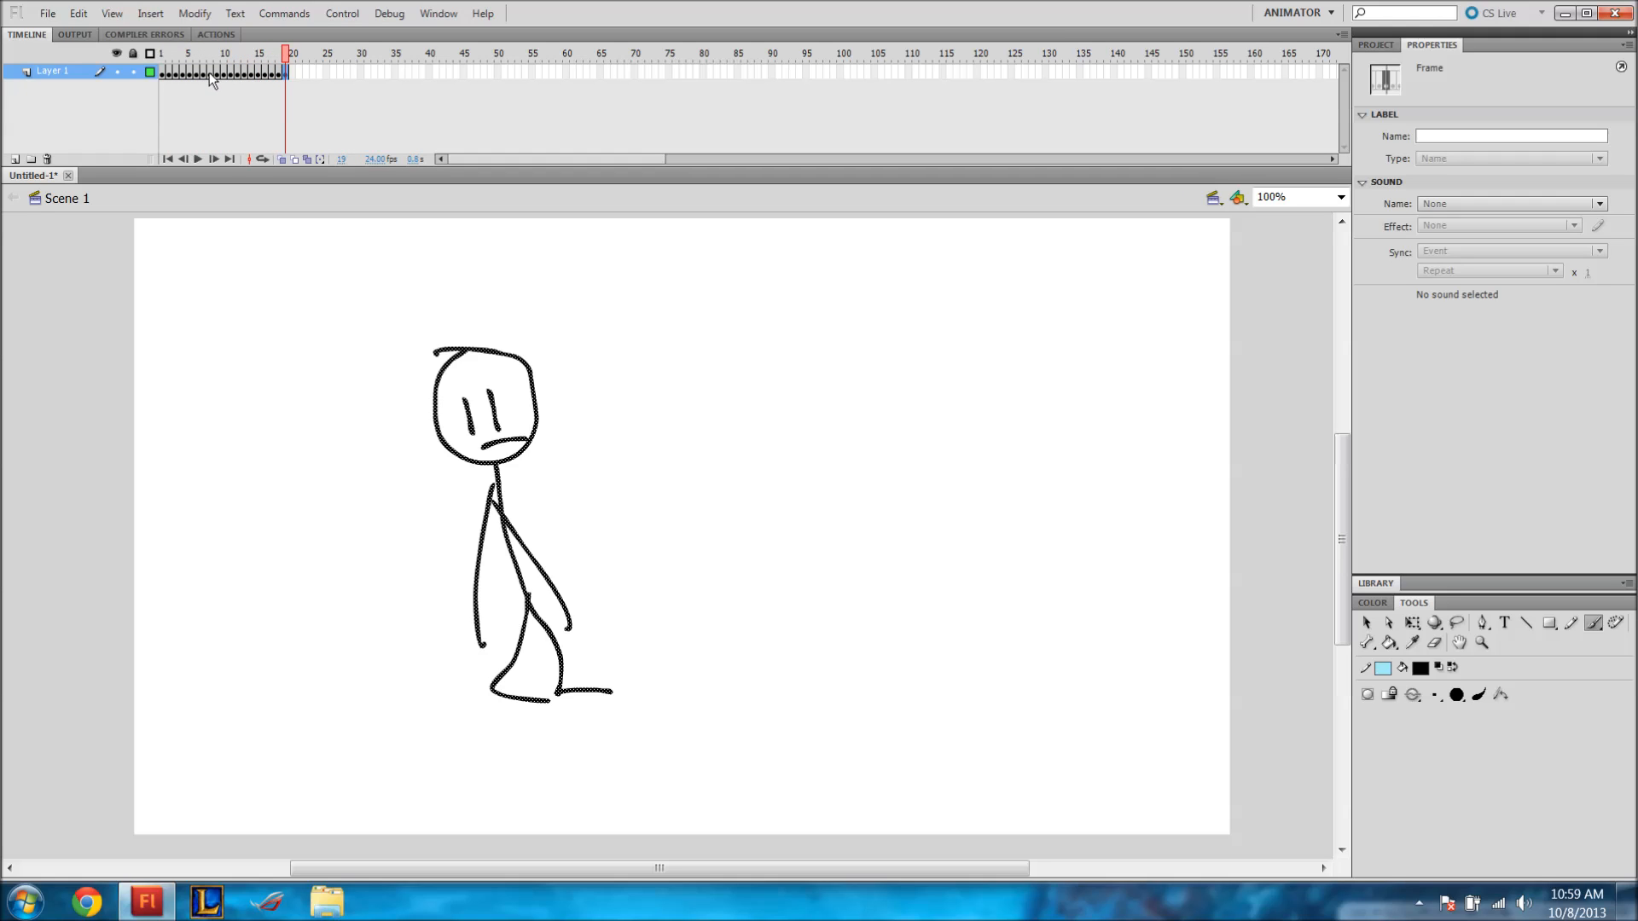
pyautogui.press('F6')
pyautogui.press('F6')
pyautogui.press('Return')
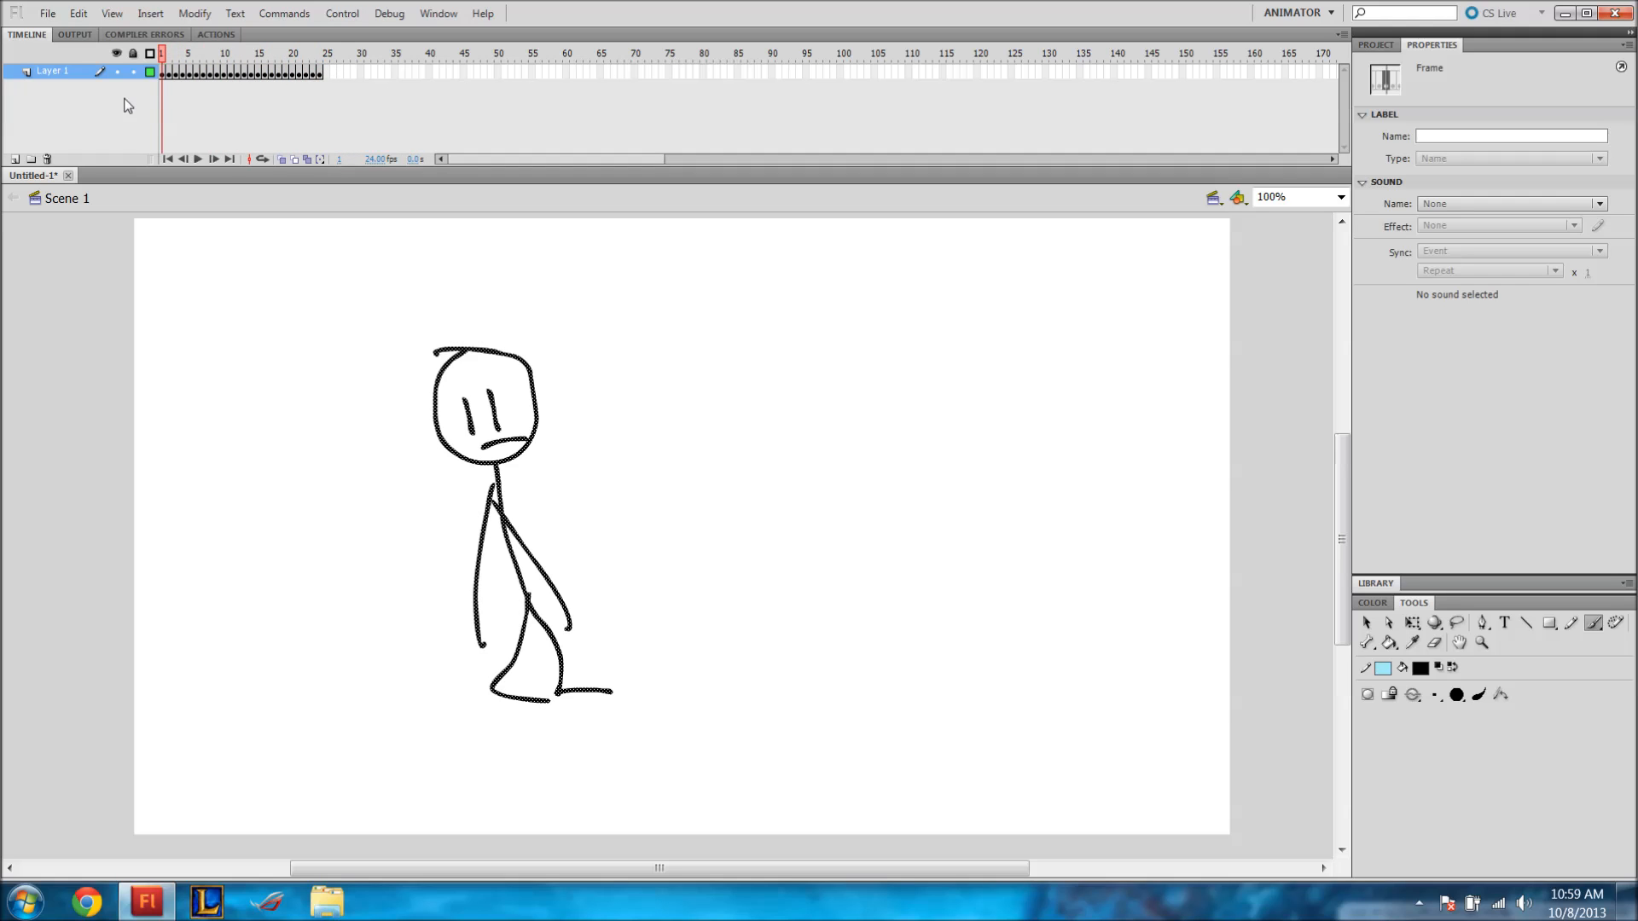
# Try deleting the content of the last frame on Layer 1, and undo that along with all inserted keyframes.
pyautogui.moveTo(315, 85); pyautogui.dragTo(321, 77)
pyautogui.press('Delete')
pyautogui.hotkey('ctrl', 'z')
pyautogui.hotkey('ctrl', 'z')
pyautogui.hotkey('ctrl', 'z')
pyautogui.hotkey('ctrl', 'z')
pyautogui.hotkey('ctrl', 'z')
pyautogui.hotkey('ctrl', 'z')
pyautogui.hotkey('ctrl', 'z')
pyautogui.hotkey('ctrl', 'z')
pyautogui.hotkey('ctrl', 'z')
pyautogui.hotkey('ctrl', 'z')
pyautogui.hotkey('ctrl', 'z')
pyautogui.hotkey('ctrl', 'z')
pyautogui.hotkey('ctrl', 'z')
pyautogui.hotkey('ctrl', 'z')
pyautogui.hotkey('ctrl', 'z')
pyautogui.hotkey('ctrl', 'z')
pyautogui.hotkey('ctrl', 'z')
pyautogui.hotkey('ctrl', 'z')
pyautogui.hotkey('ctrl', 'z')
pyautogui.hotkey('ctrl', 'z')
pyautogui.hotkey('ctrl', 'z')
pyautogui.hotkey('ctrl', 'z')
pyautogui.hotkey('ctrl', 'z')
pyautogui.hotkey('ctrl', 'z')
pyautogui.hotkey('ctrl', 'z')
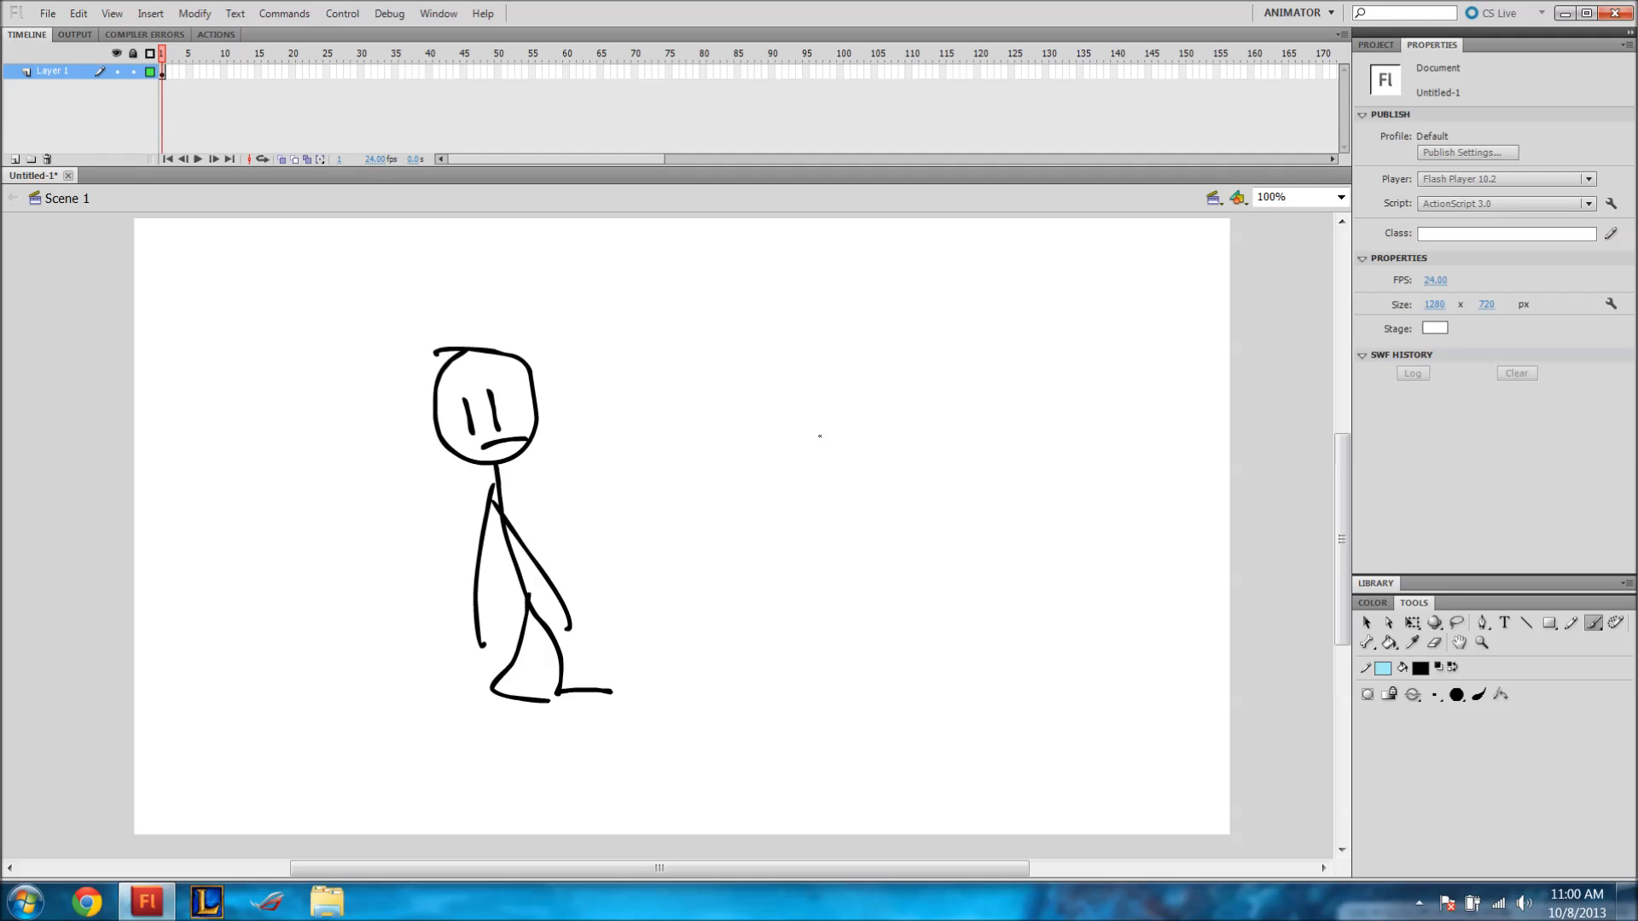
# Undo the frowning stick figure's brush strokes on frame 1 until the stage is empty.
pyautogui.hotkey('ctrl', 'z')
pyautogui.hotkey('ctrl', 'z')
pyautogui.hotkey('ctrl', 'z')
pyautogui.hotkey('ctrl', 'z')
pyautogui.hotkey('ctrl', 'z')
pyautogui.hotkey('ctrl', 'z')
pyautogui.hotkey('ctrl', 'z')
pyautogui.hotkey('ctrl', 'z')
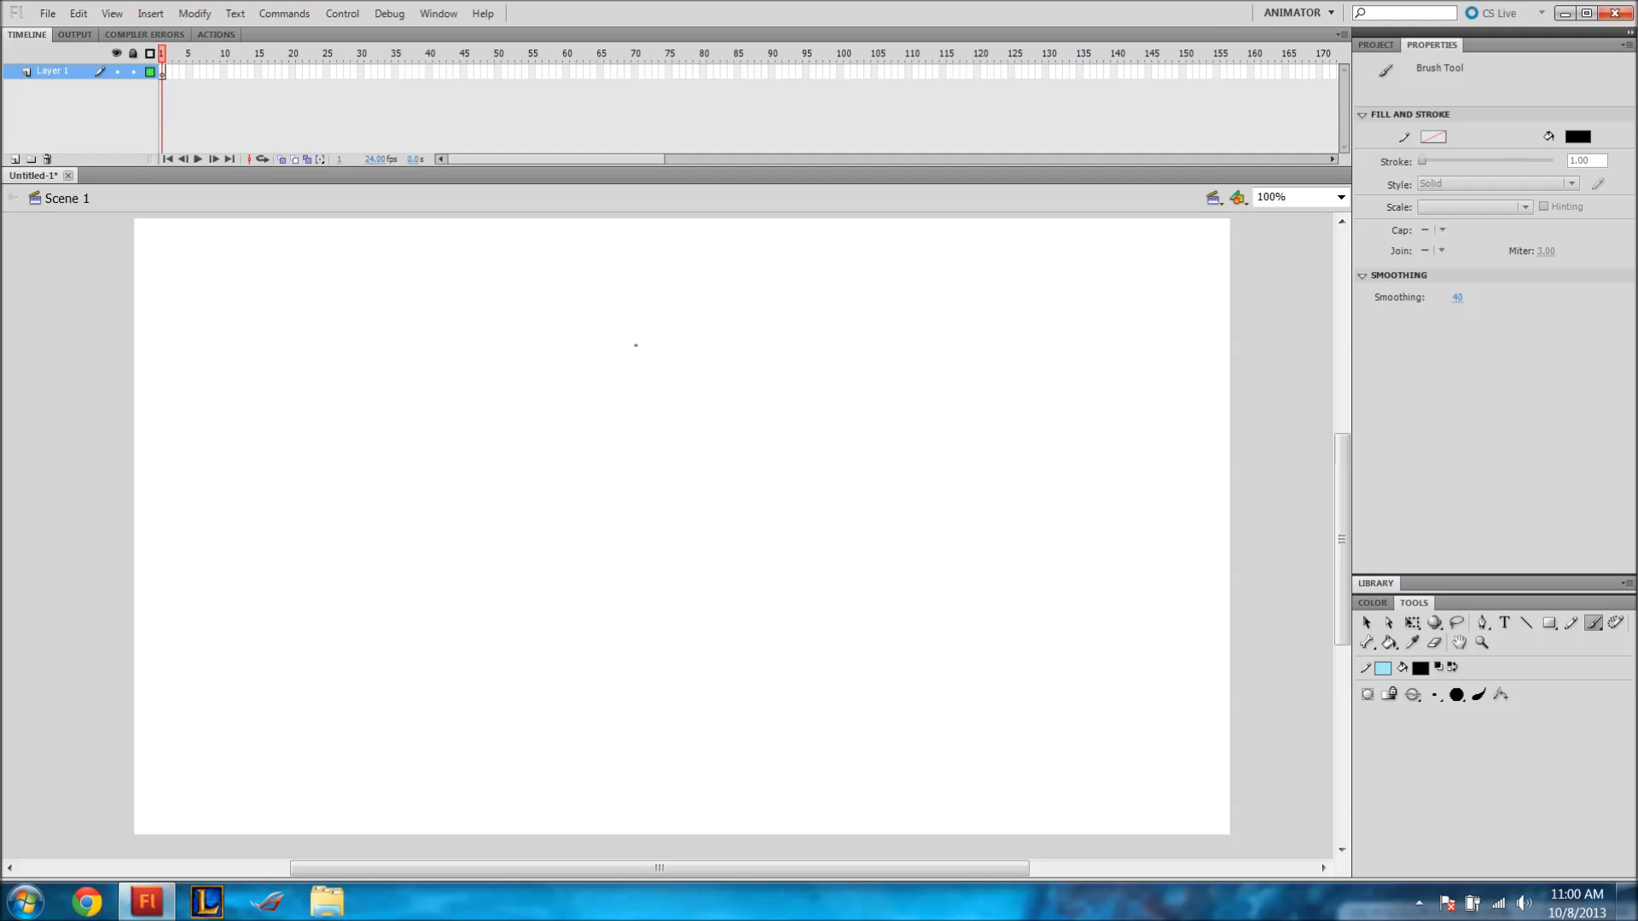
# Brush a zigzag scribble and another test stroke on frame 1, undoing each one.
pyautogui.moveTo(1340, 498); pyautogui.dragTo(1339, 495)
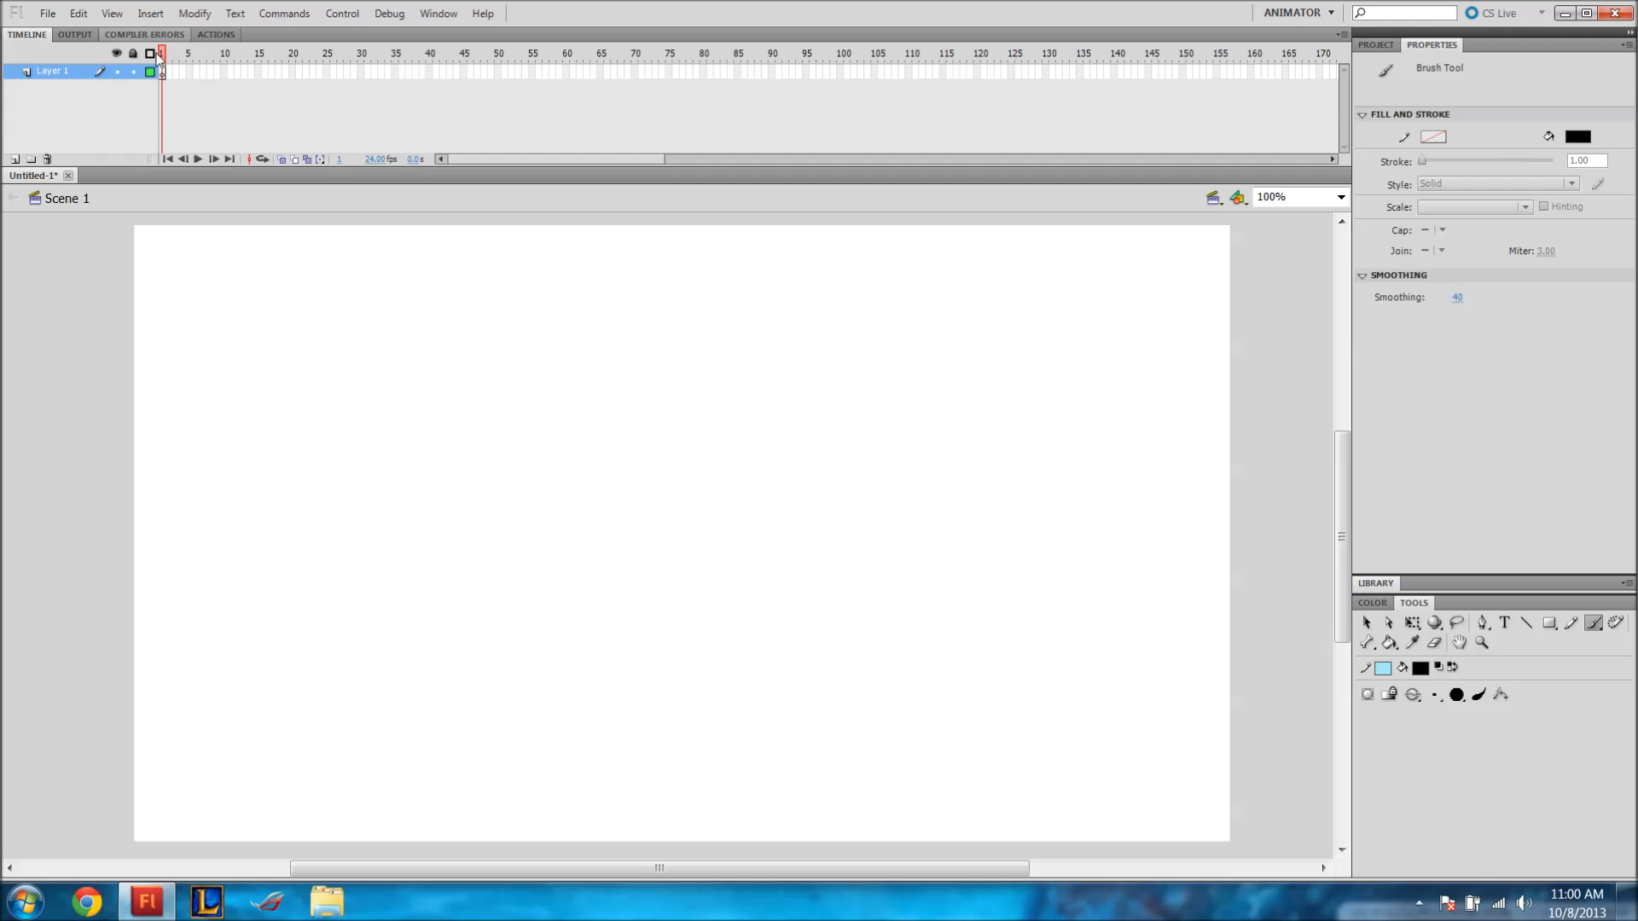
pyautogui.click(159, 56)
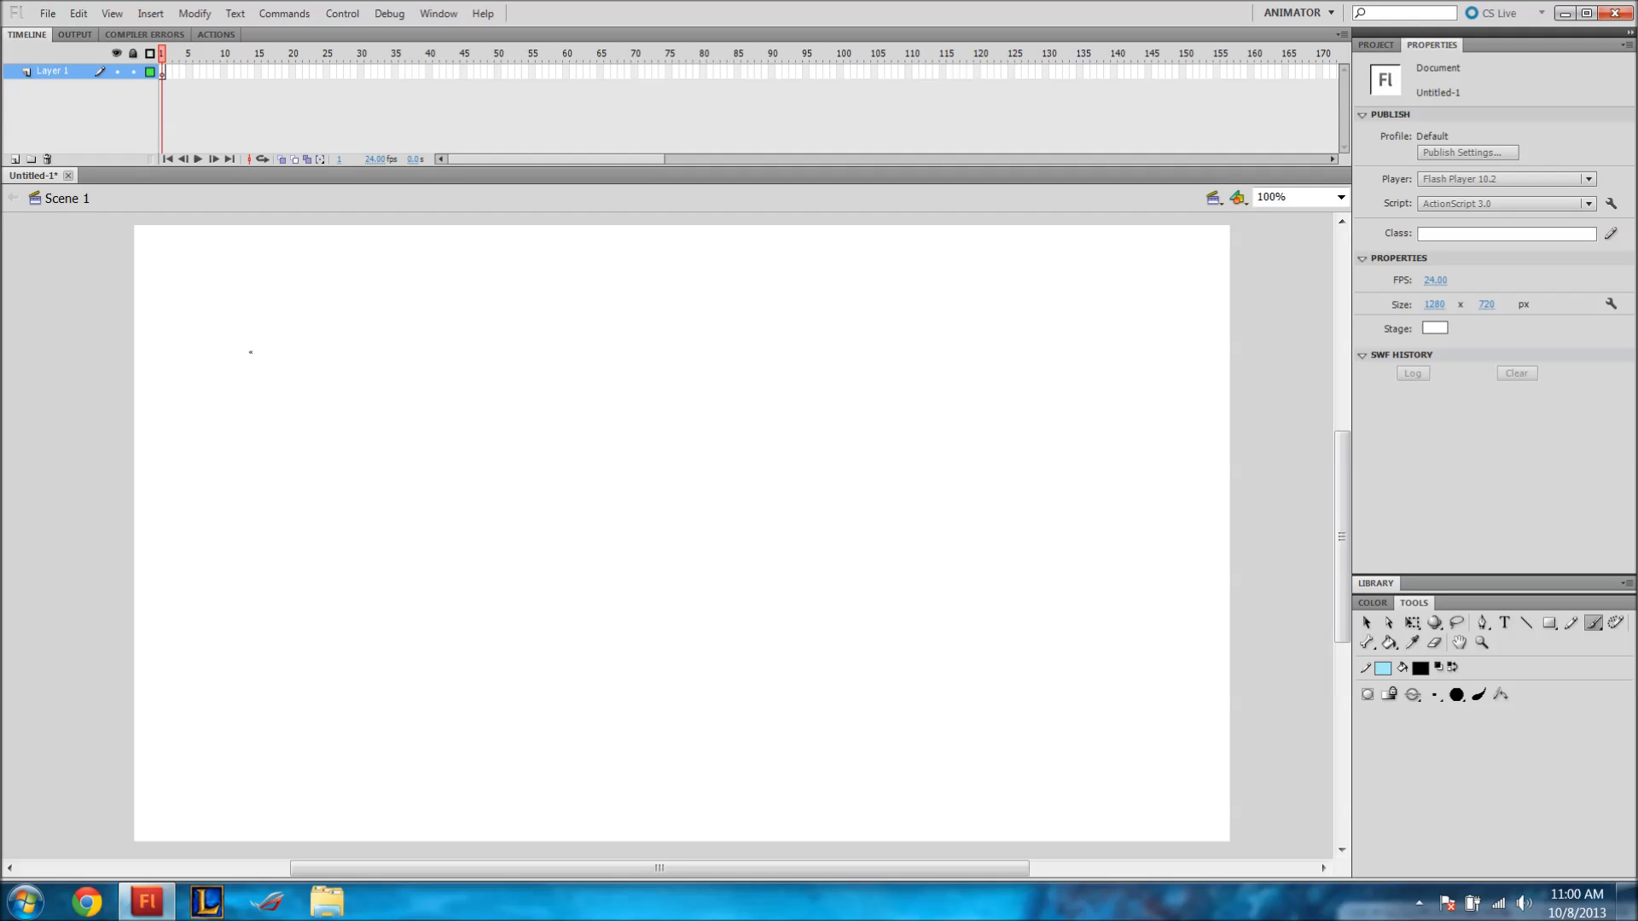
pyautogui.moveTo(279, 386); pyautogui.dragTo(561, 452)
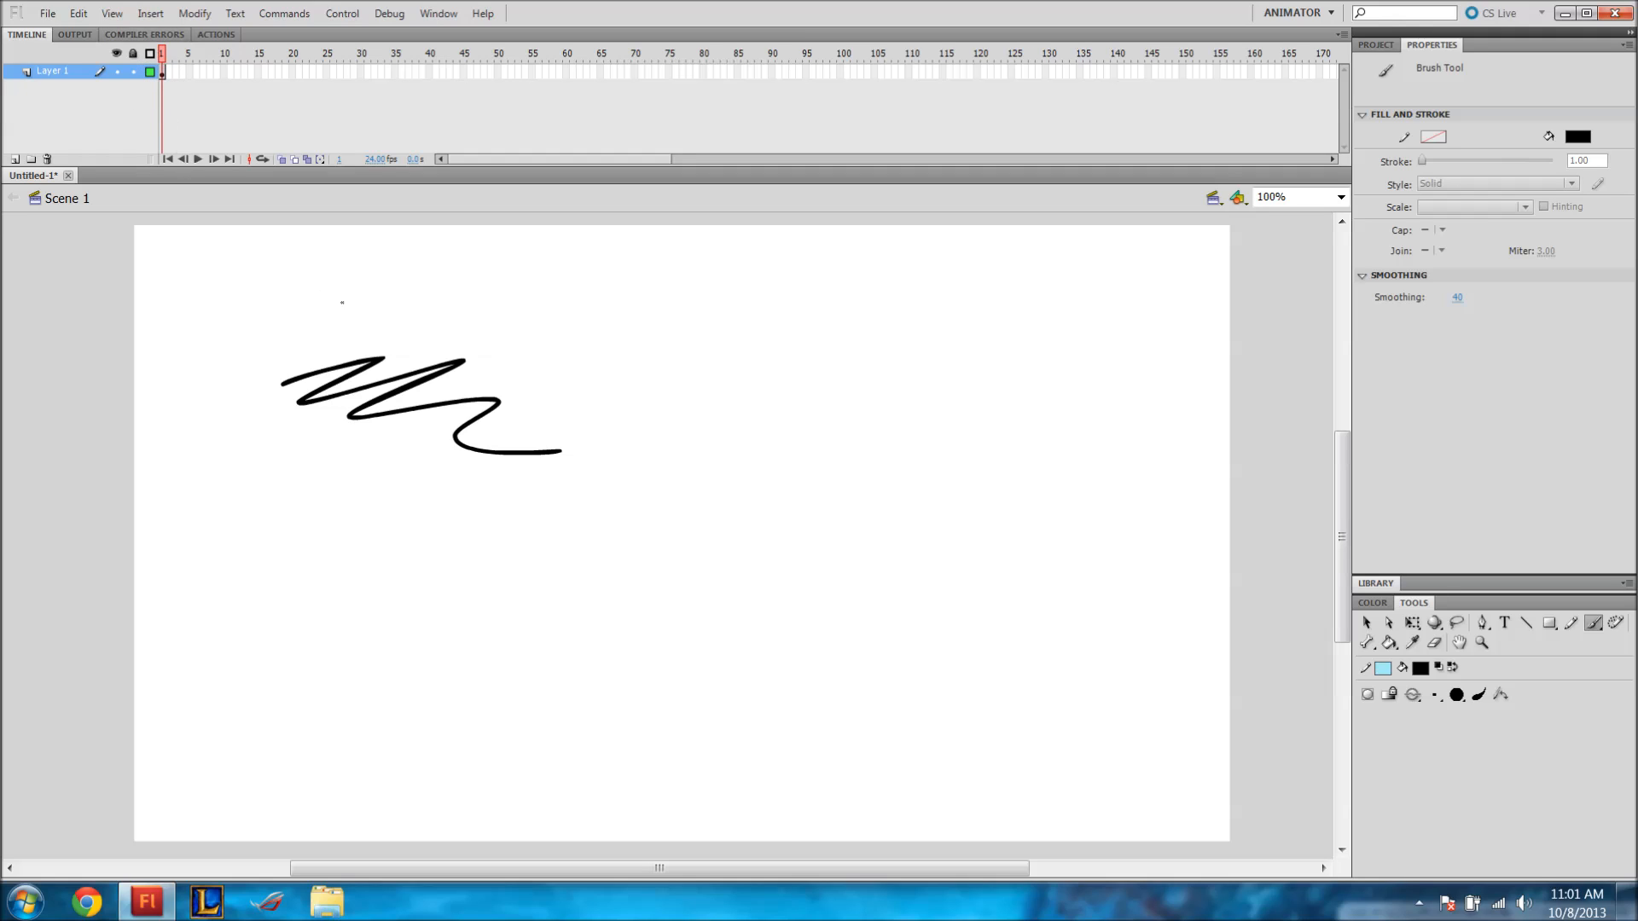
pyautogui.click(173, 150)
pyautogui.hotkey('ctrl', 'z')
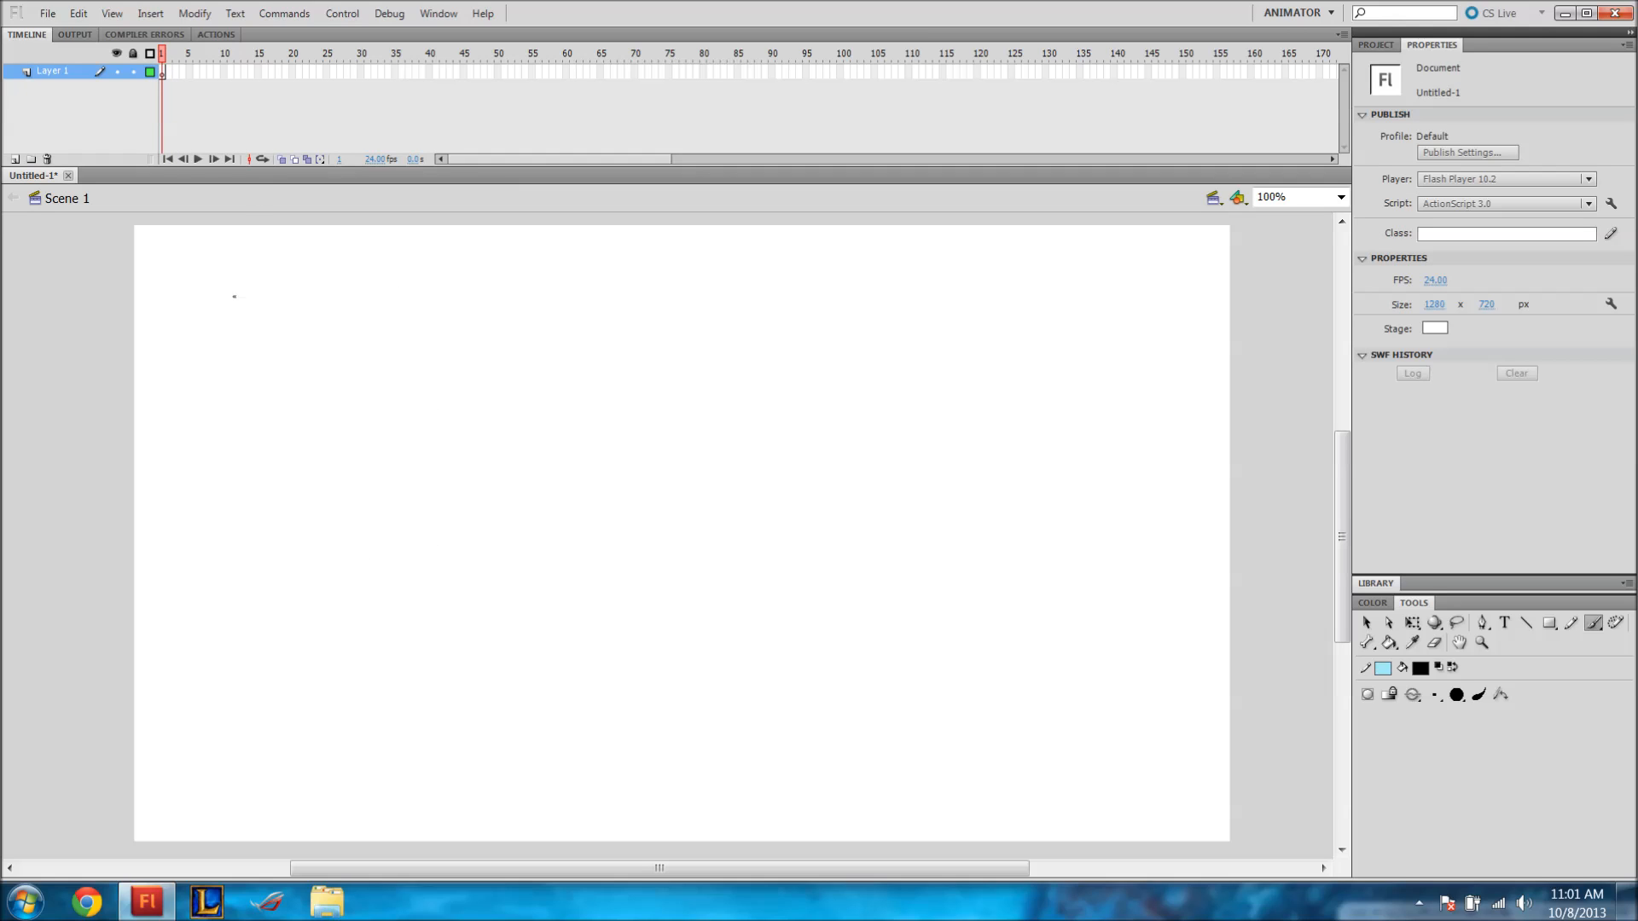
pyautogui.moveTo(367, 307)
pyautogui.mouseDown()
pyautogui.moveTo(402, 538)
pyautogui.moveTo(853, 720)
pyautogui.moveTo(606, 319)
pyautogui.mouseUp()
pyautogui.hotkey('ctrl', 'z')
# Brush a circle outline near the stage's upper-left corner on frame 1.
pyautogui.moveTo(226, 301)
pyautogui.mouseDown()
pyautogui.moveTo(208, 328)
pyautogui.moveTo(299, 353)
pyautogui.moveTo(226, 302)
pyautogui.mouseUp()
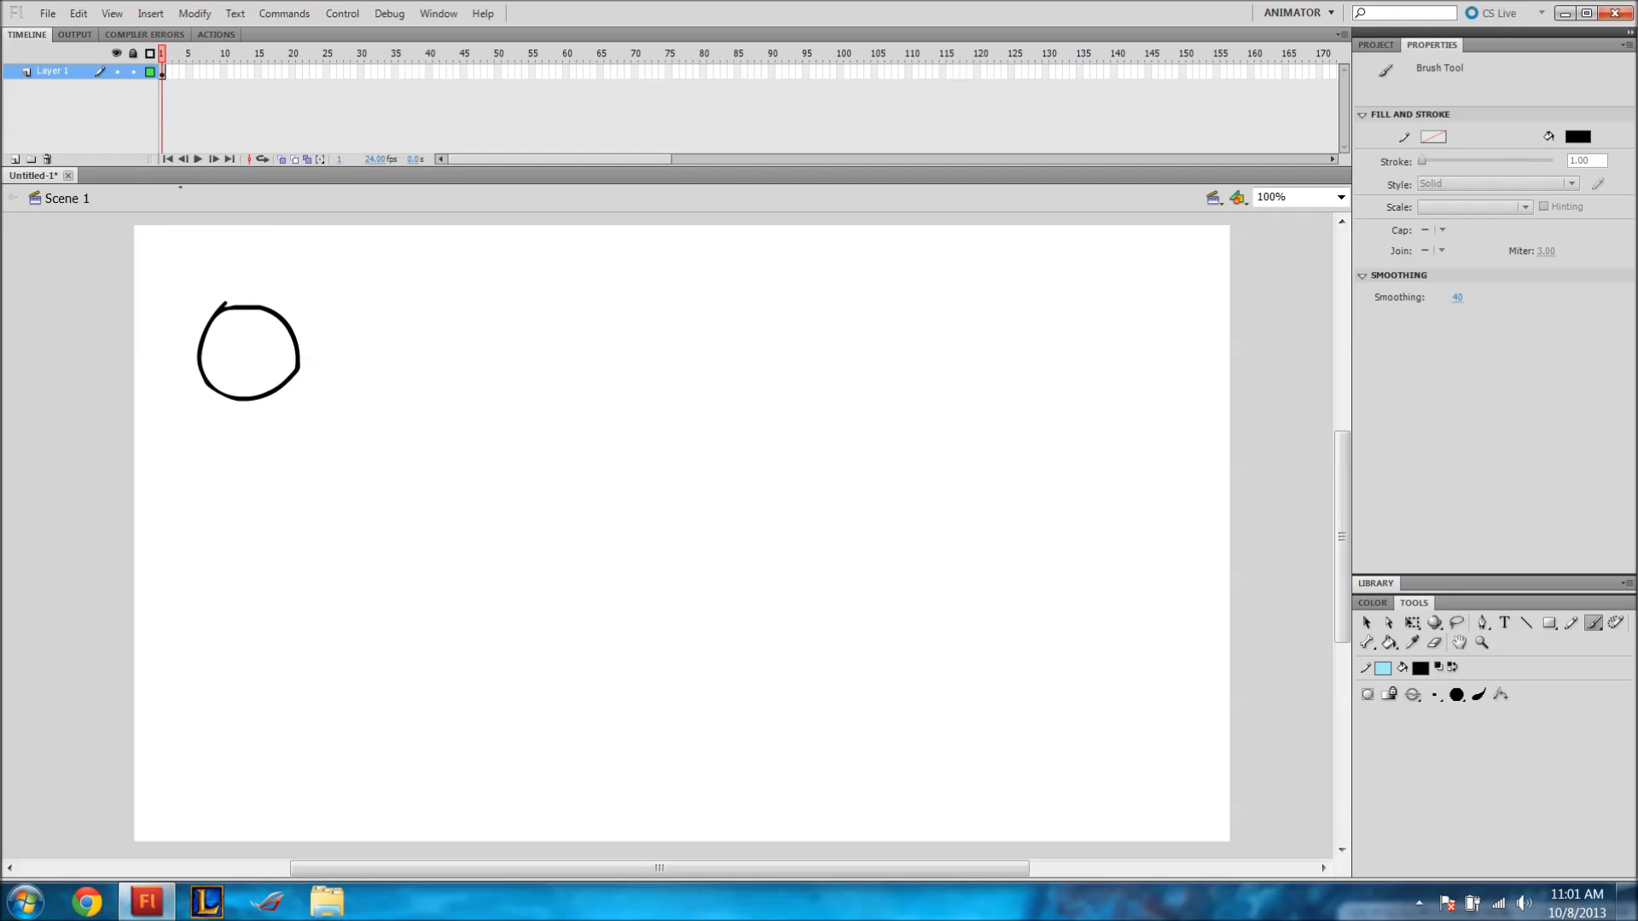
pyautogui.click(47, 13)
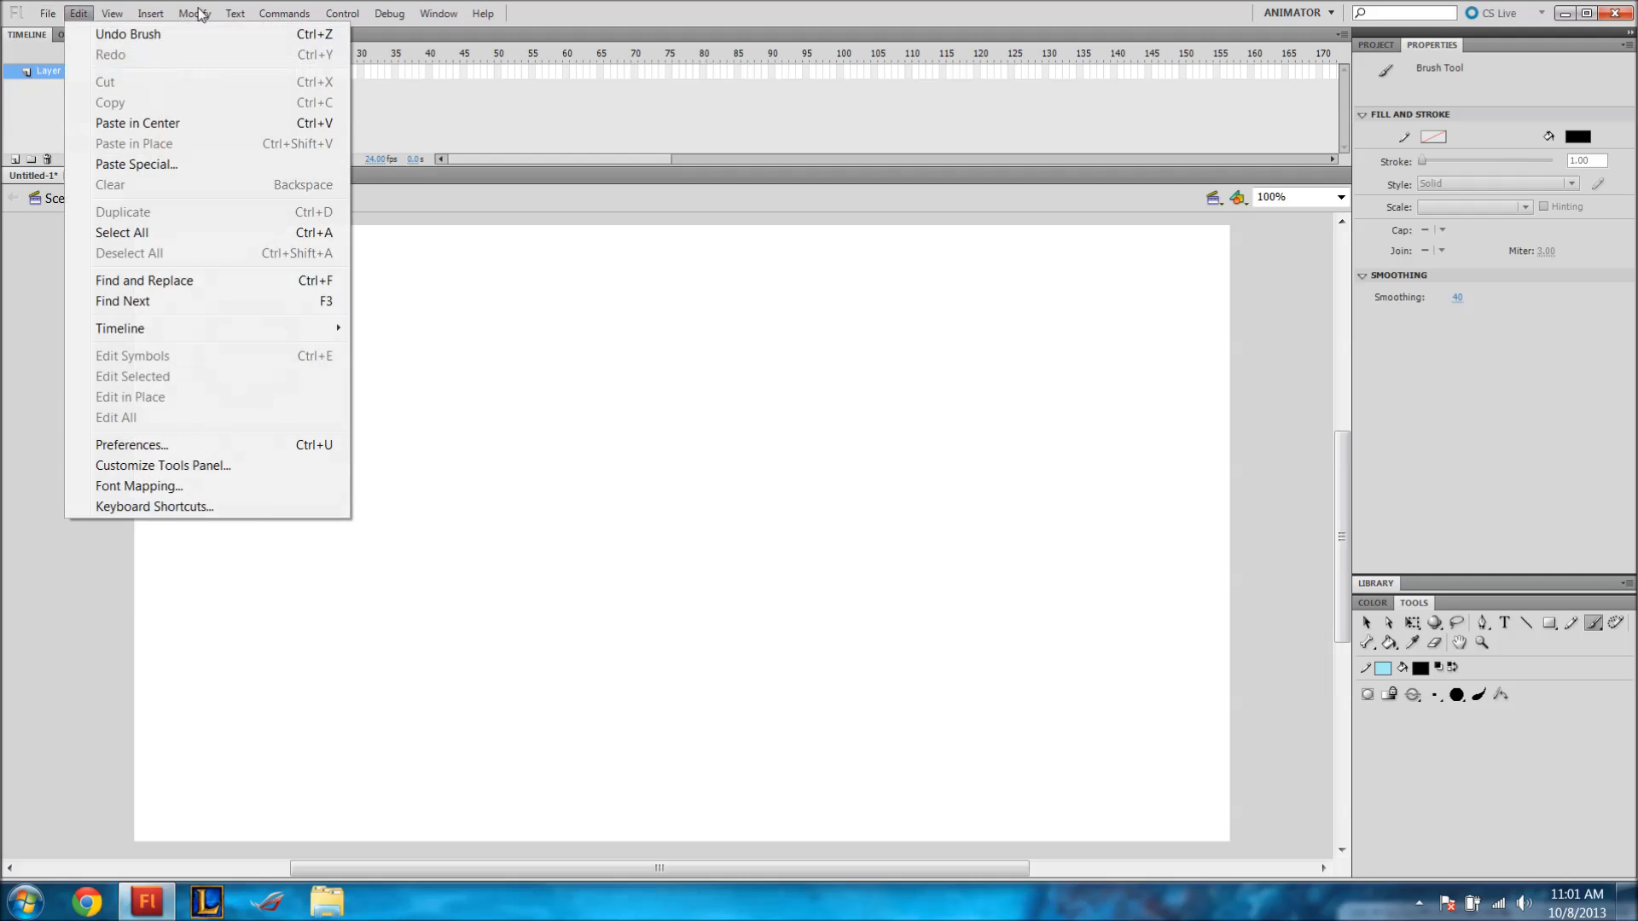
pyautogui.moveTo(151, 17)
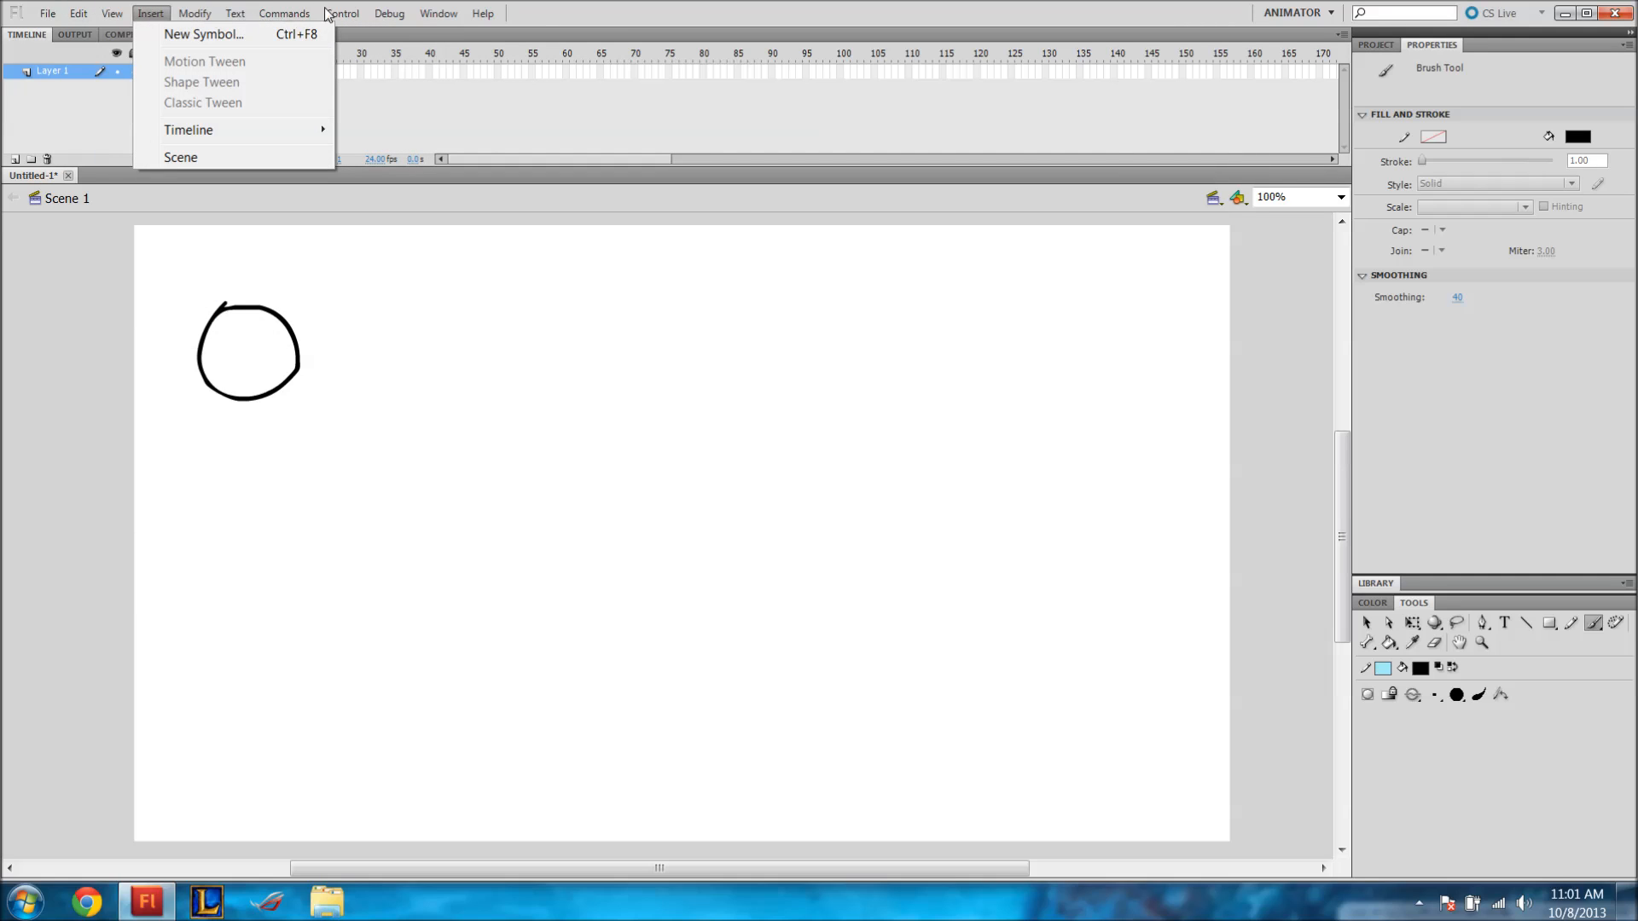
pyautogui.click(379, 177)
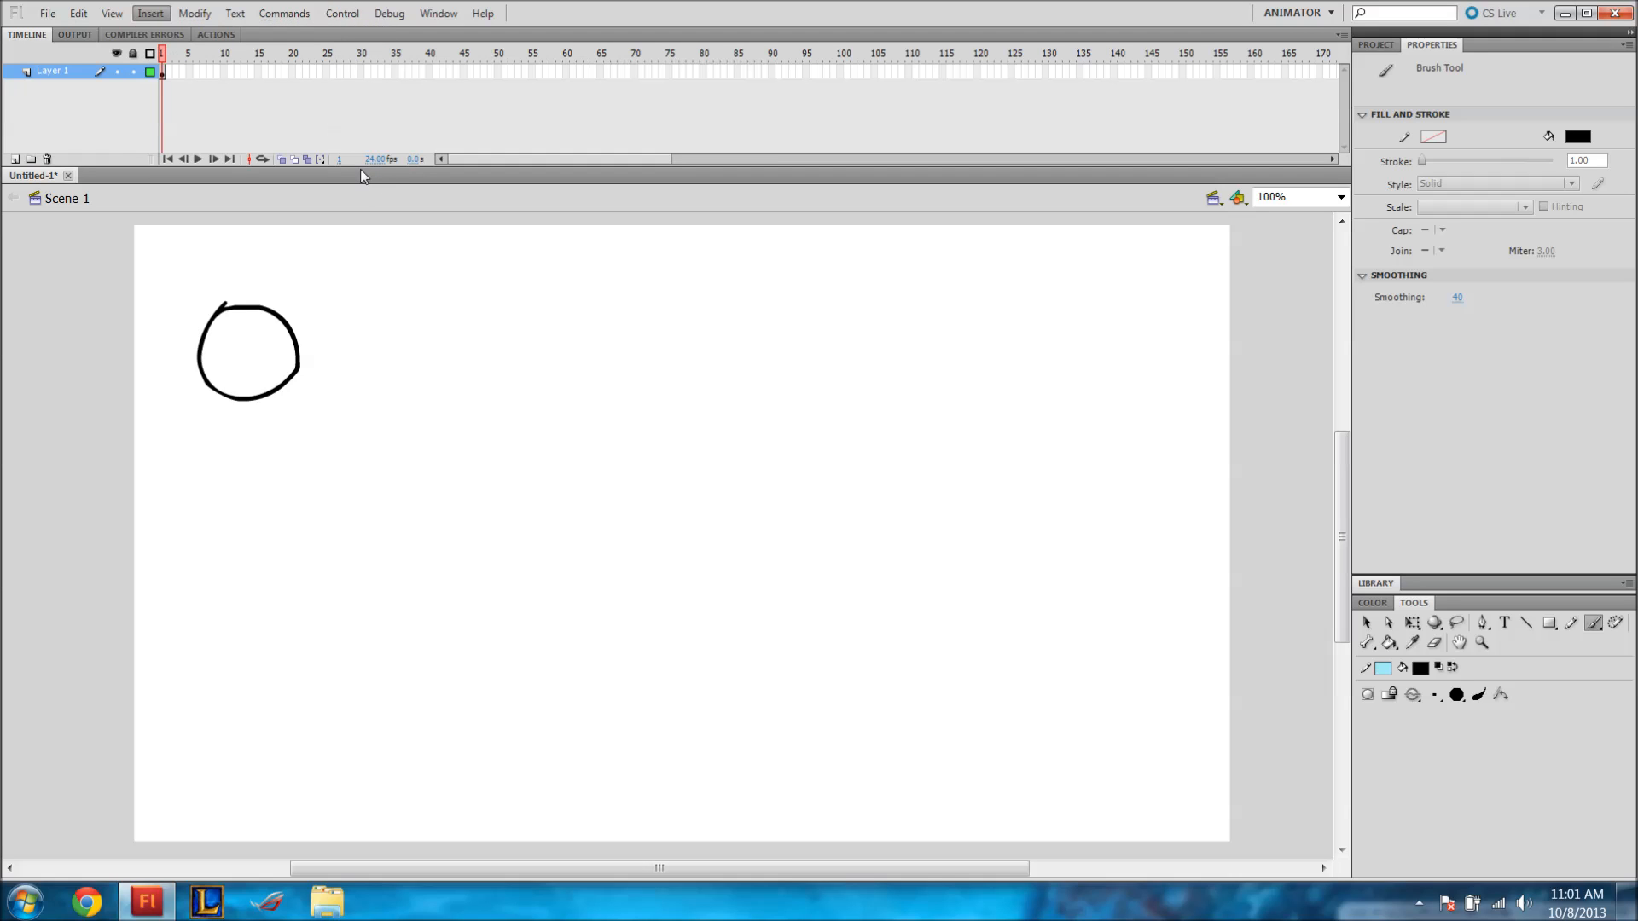
pyautogui.click(379, 14)
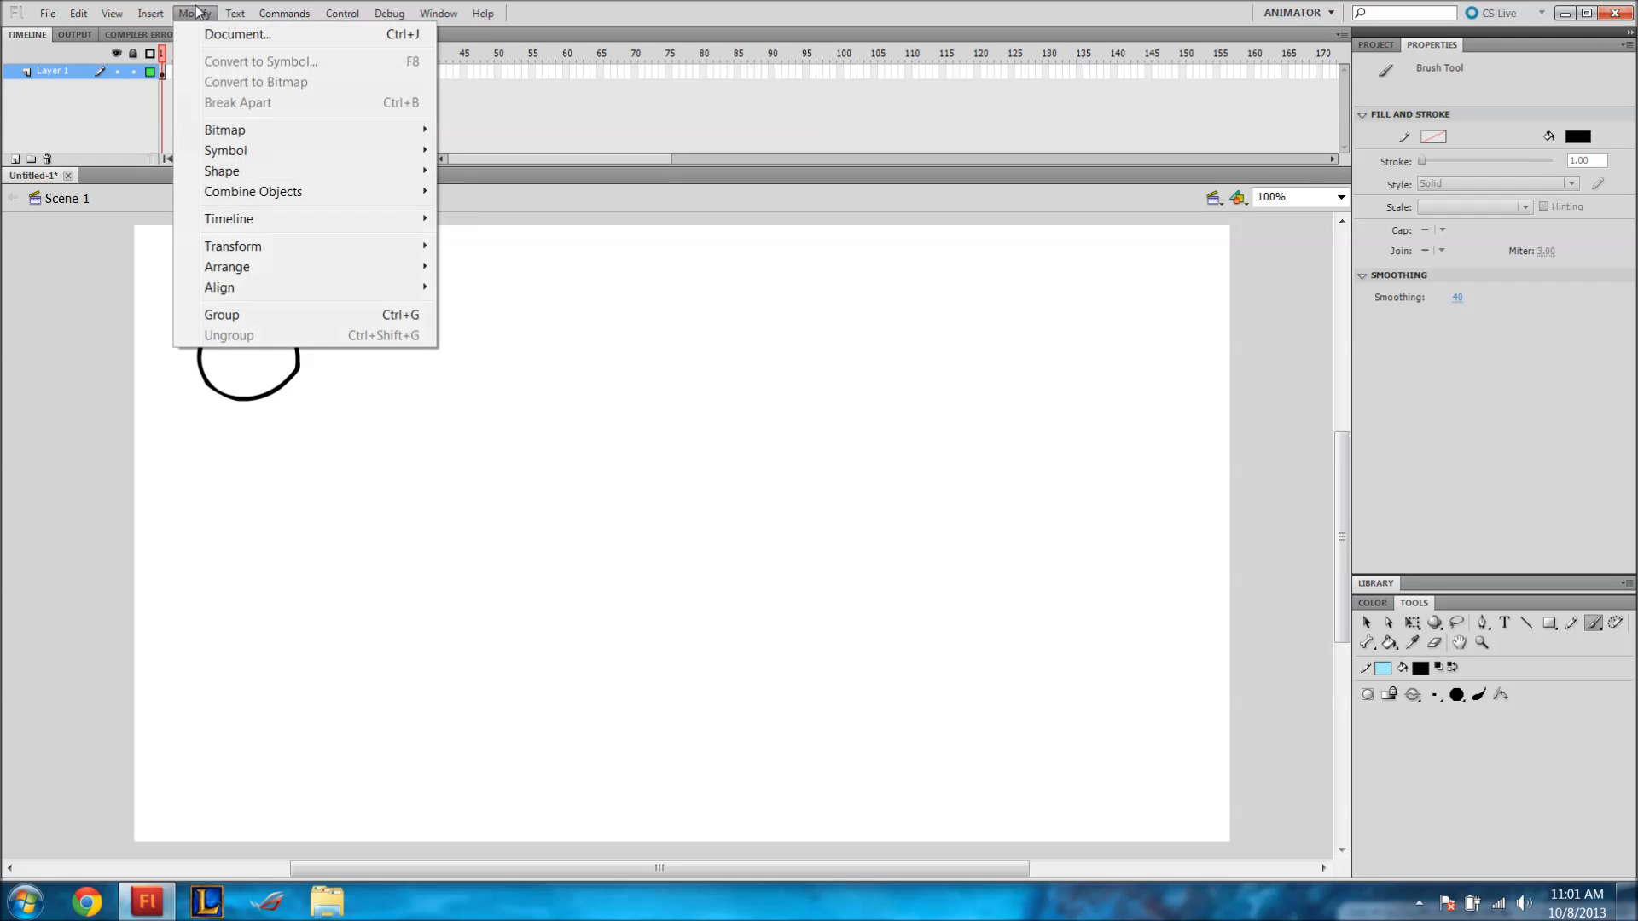
pyautogui.click(125, 124)
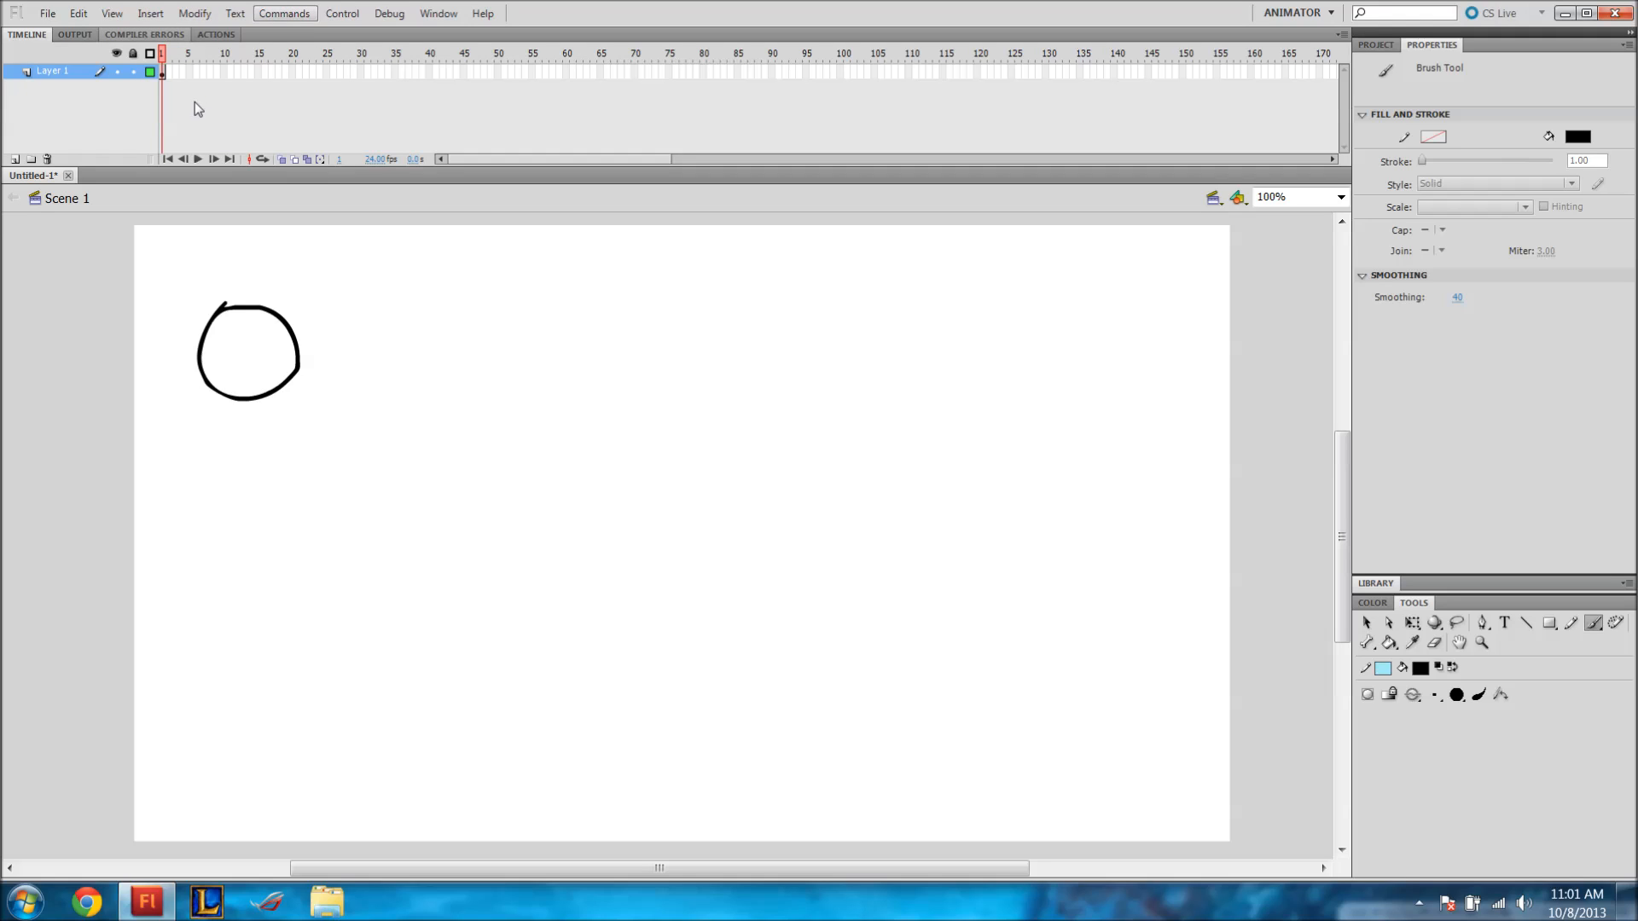
# Insert a keyframe at frame 2 of Layer 1 and switch between frames 1 and 2 to compare them.
pyautogui.press('F6')
pyautogui.click(169, 73)
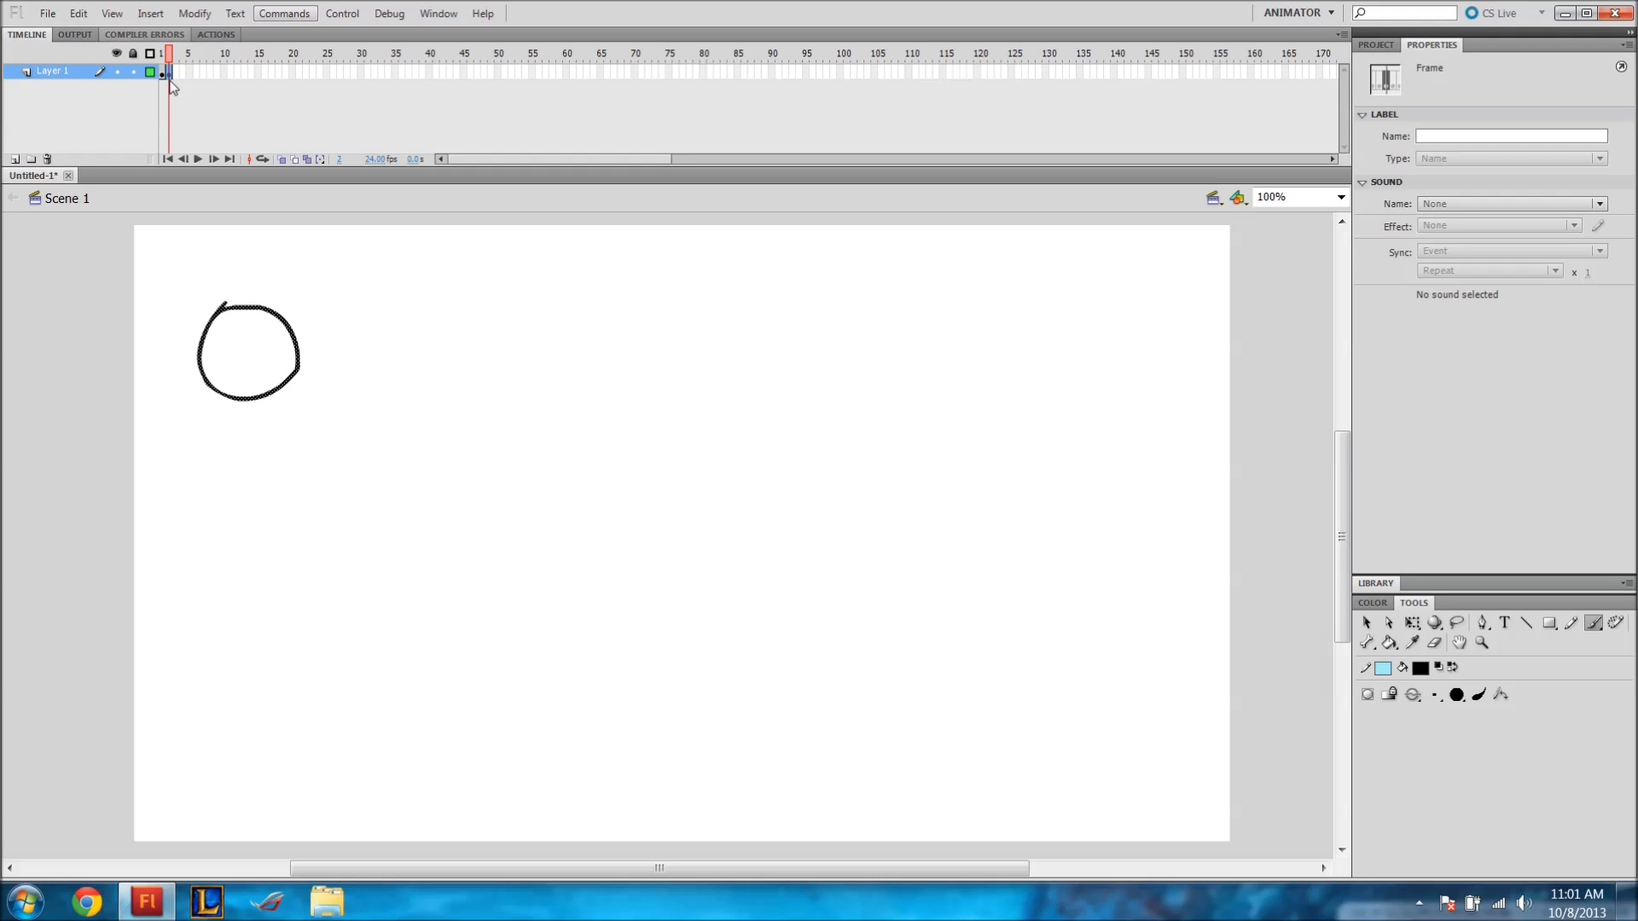
pyautogui.click(163, 76)
pyautogui.click(169, 77)
pyautogui.click(163, 76)
pyautogui.click(169, 77)
pyautogui.hotkey('alt', 'v')
pyautogui.click(345, 385)
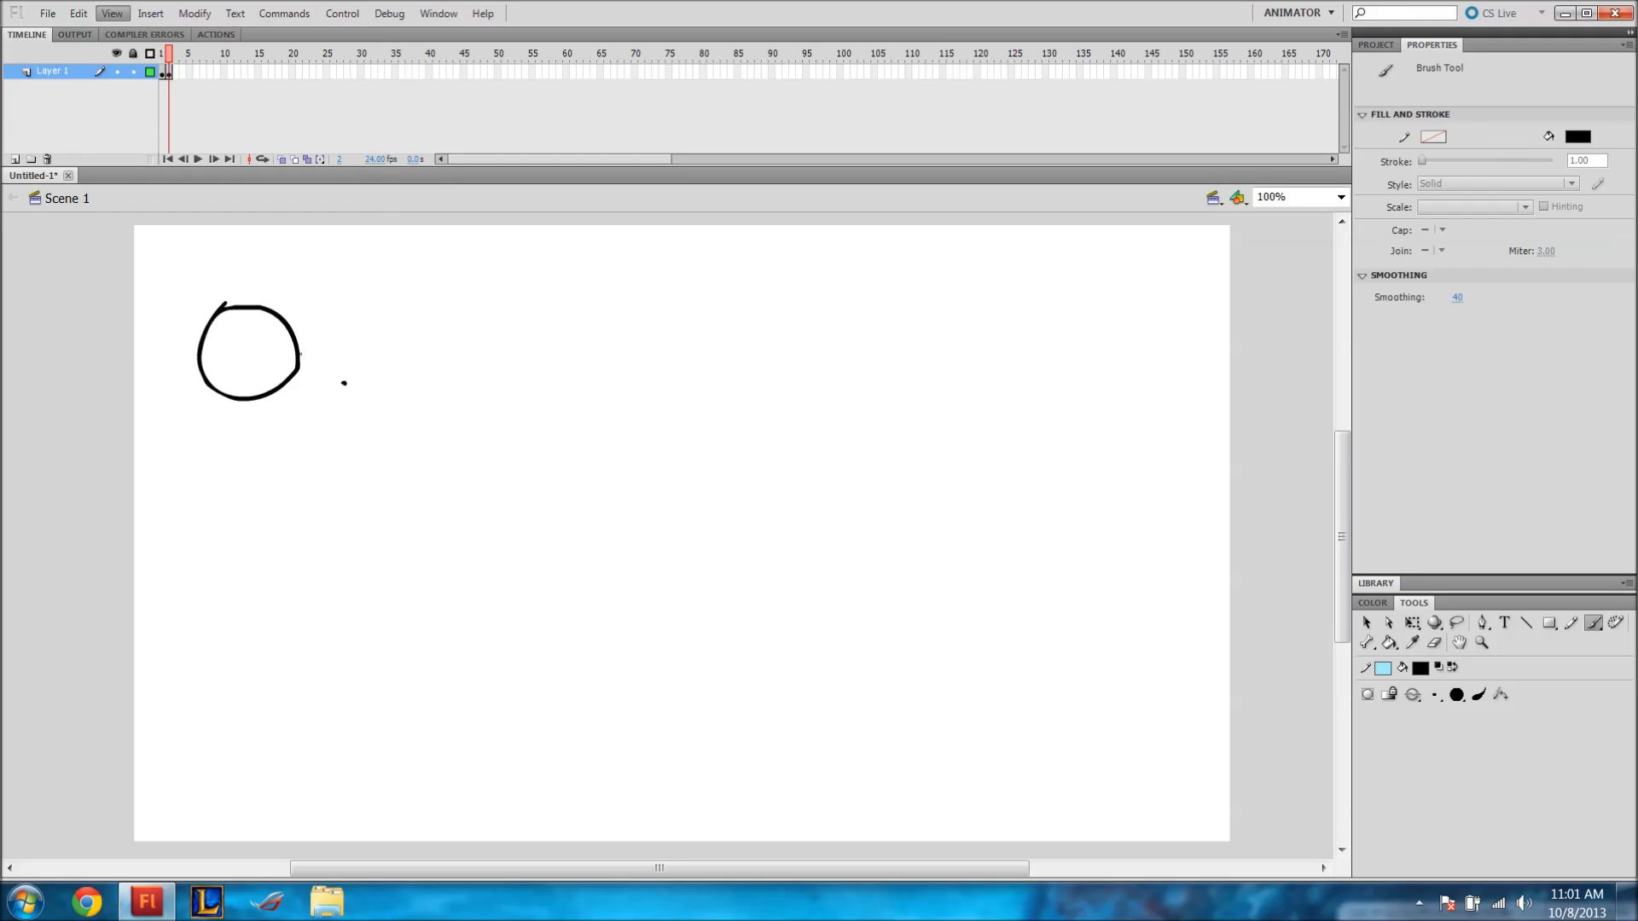
pyautogui.hotkey('ctrl', 'z')
pyautogui.hotkey('alt', 'v')
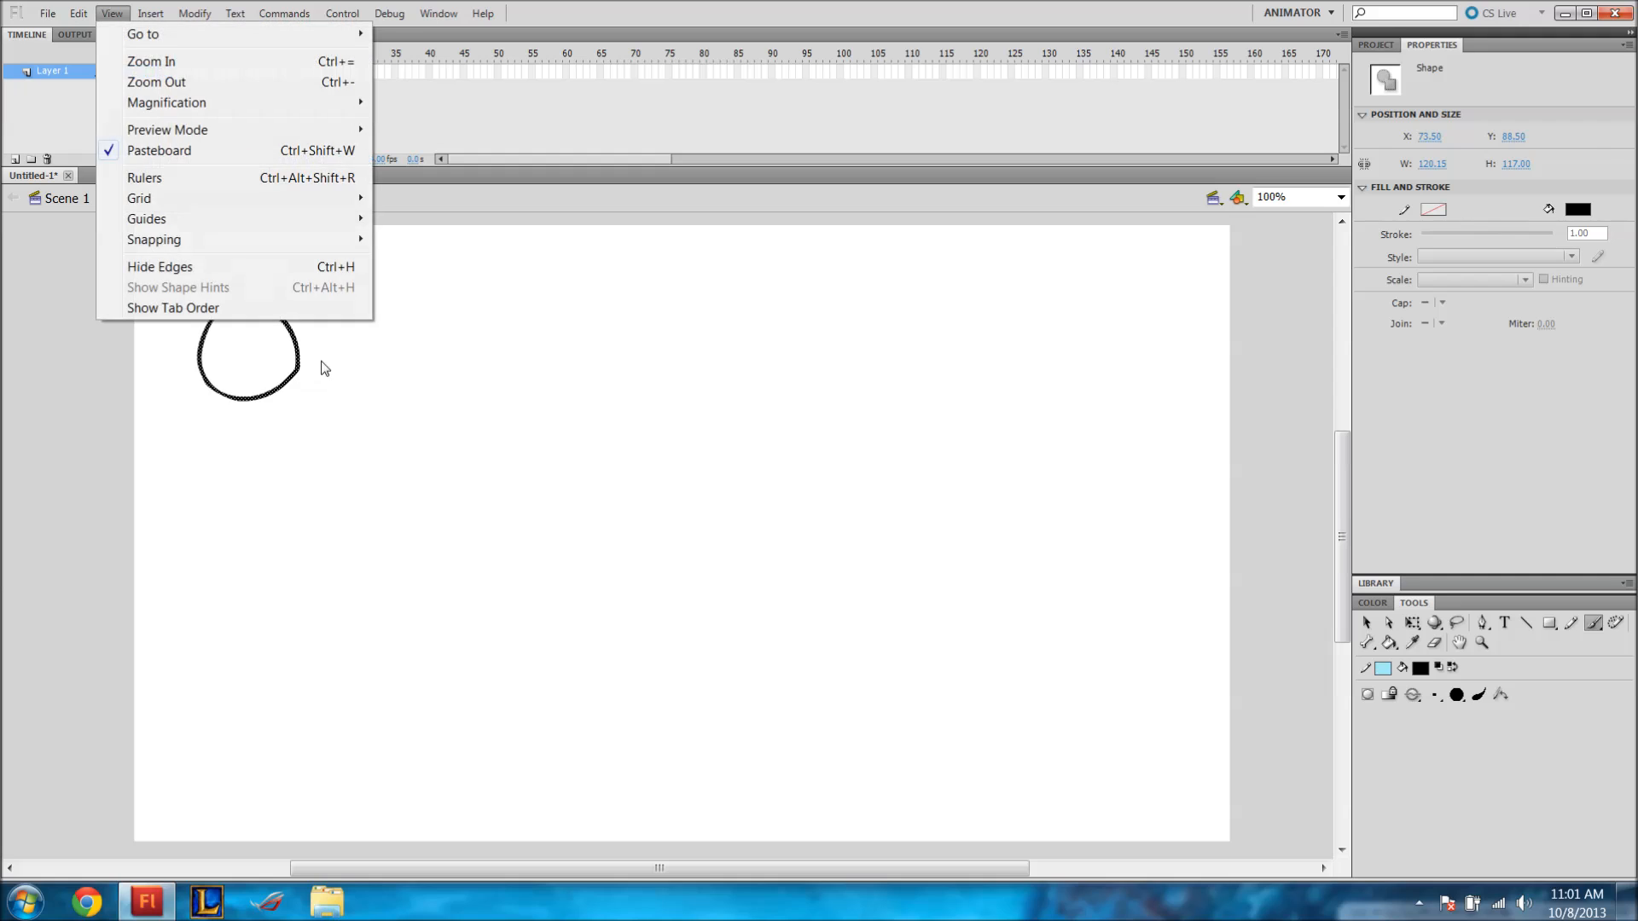
pyautogui.click(323, 362)
pyautogui.hotkey('alt', 'v')
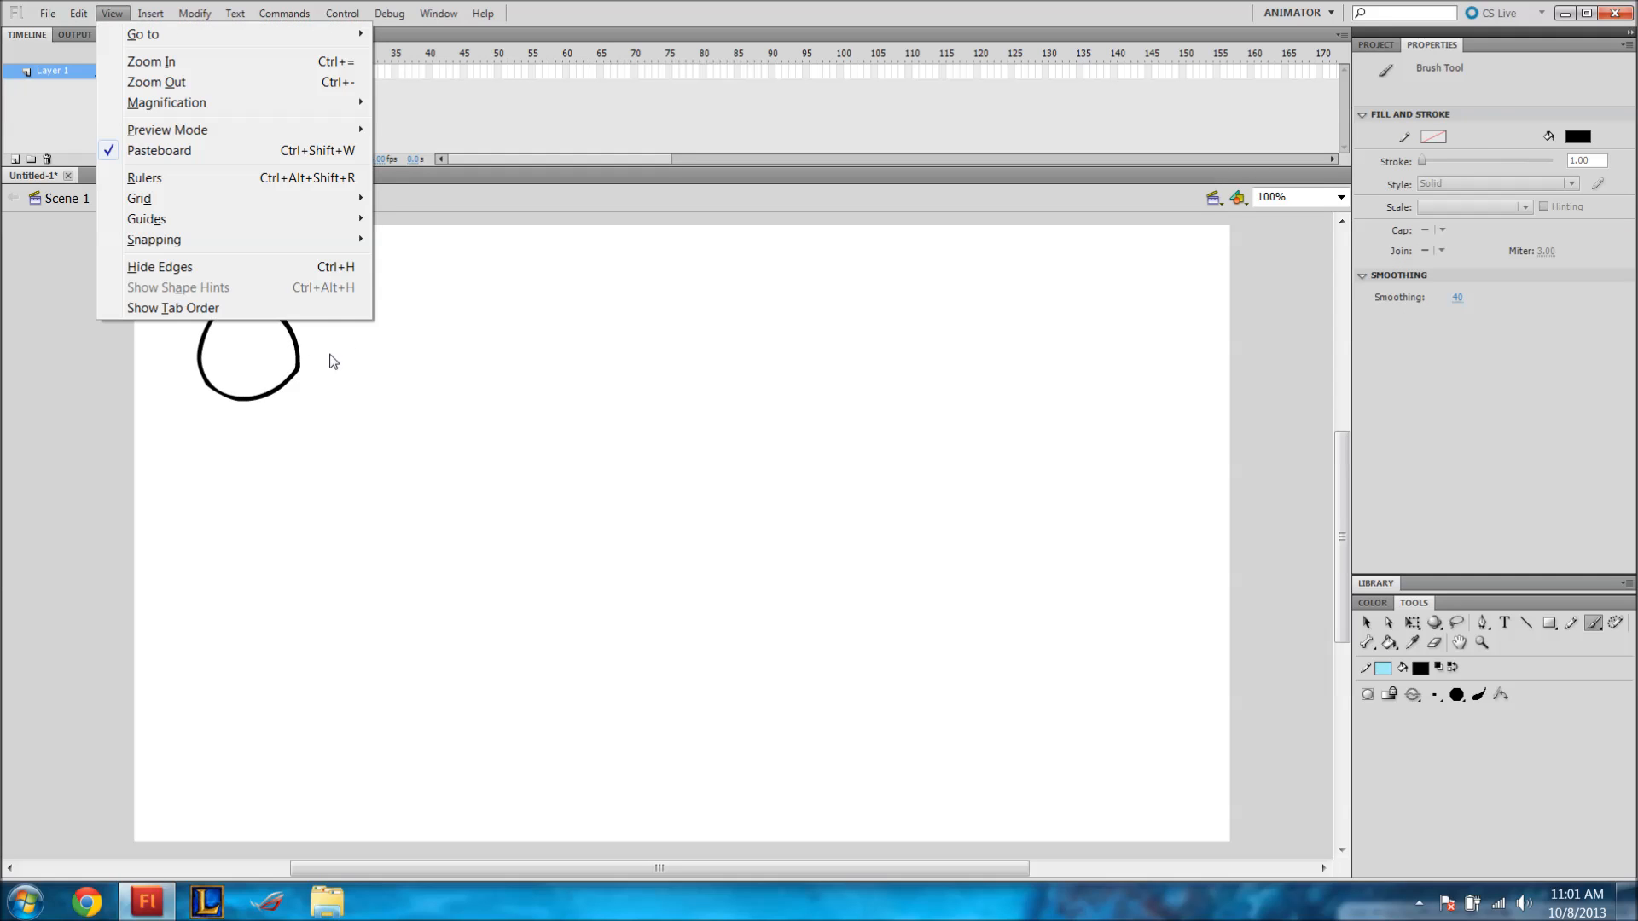
pyautogui.click(113, 7)
pyautogui.click(541, 359)
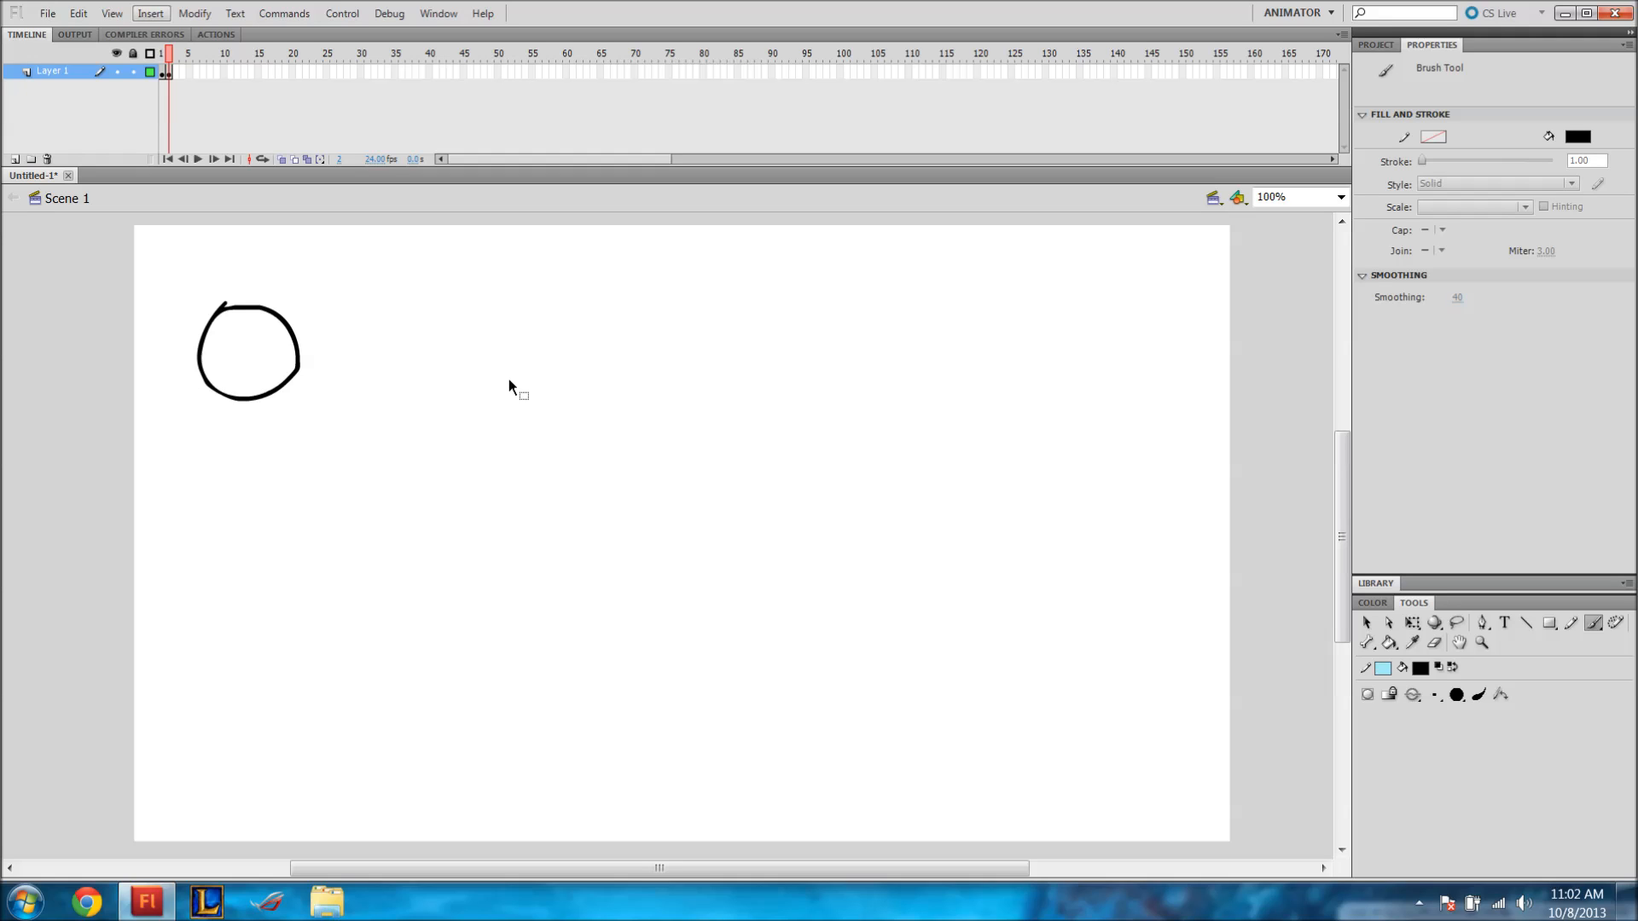
pyautogui.click(299, 354)
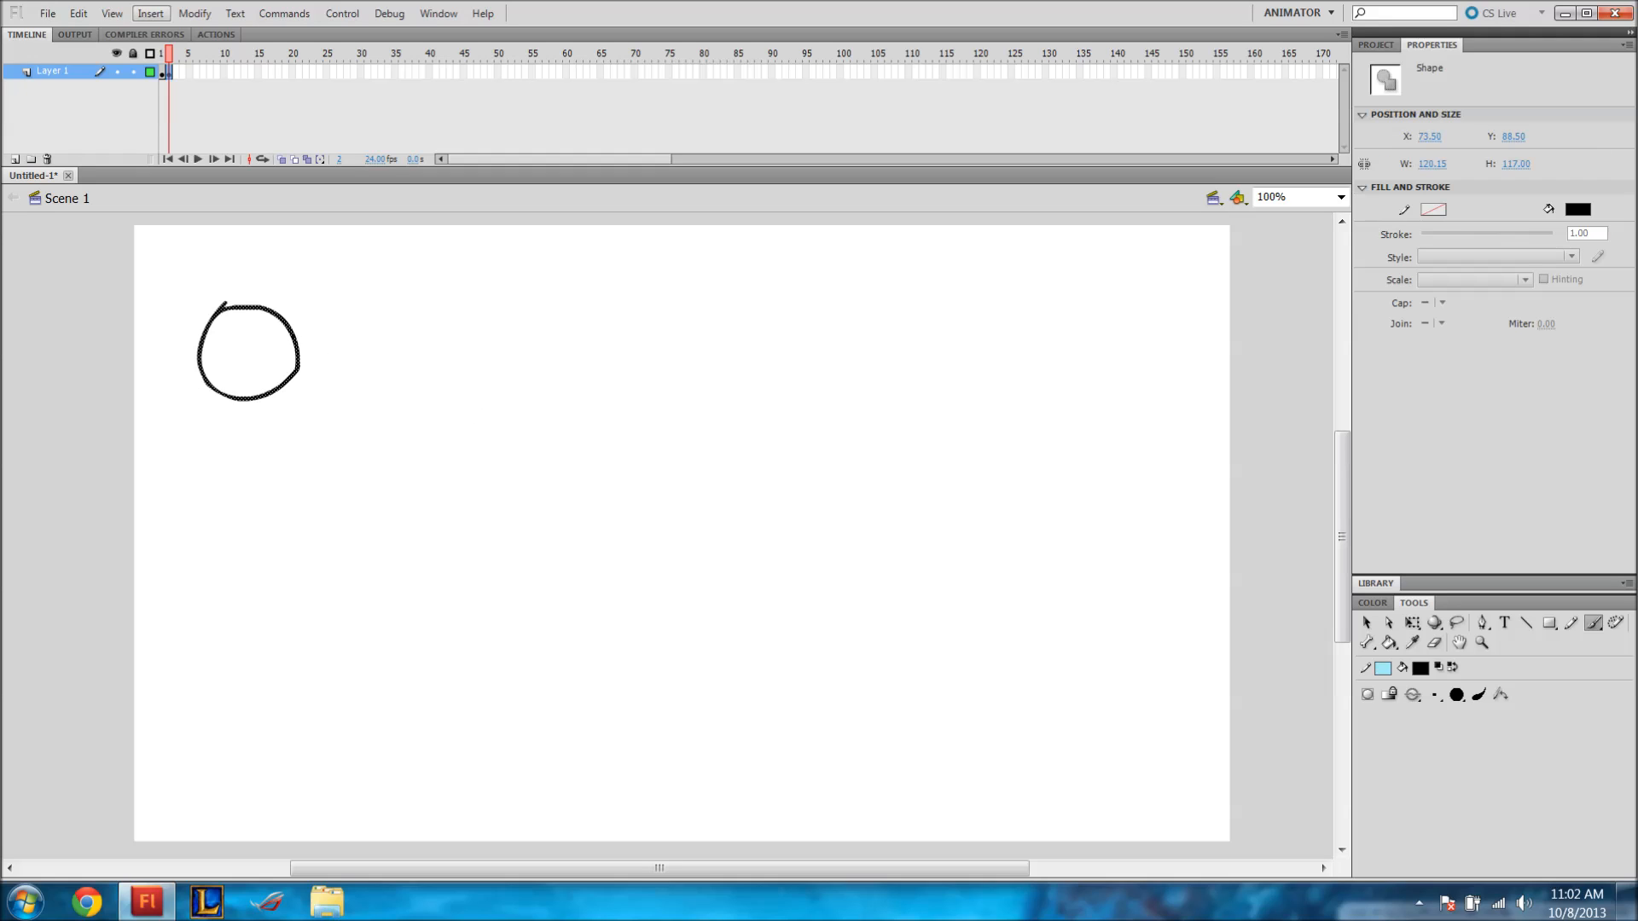
pyautogui.hotkey('alt', 'v')
pyautogui.moveTo(297, 344); pyautogui.dragTo(319, 355)
pyautogui.hotkey('ctrl', 'z')
# Move the circle on frame 2 diagonally down and to the right with the Selection tool, and insert a keyframe at frame 3.
pyautogui.click(1367, 626)
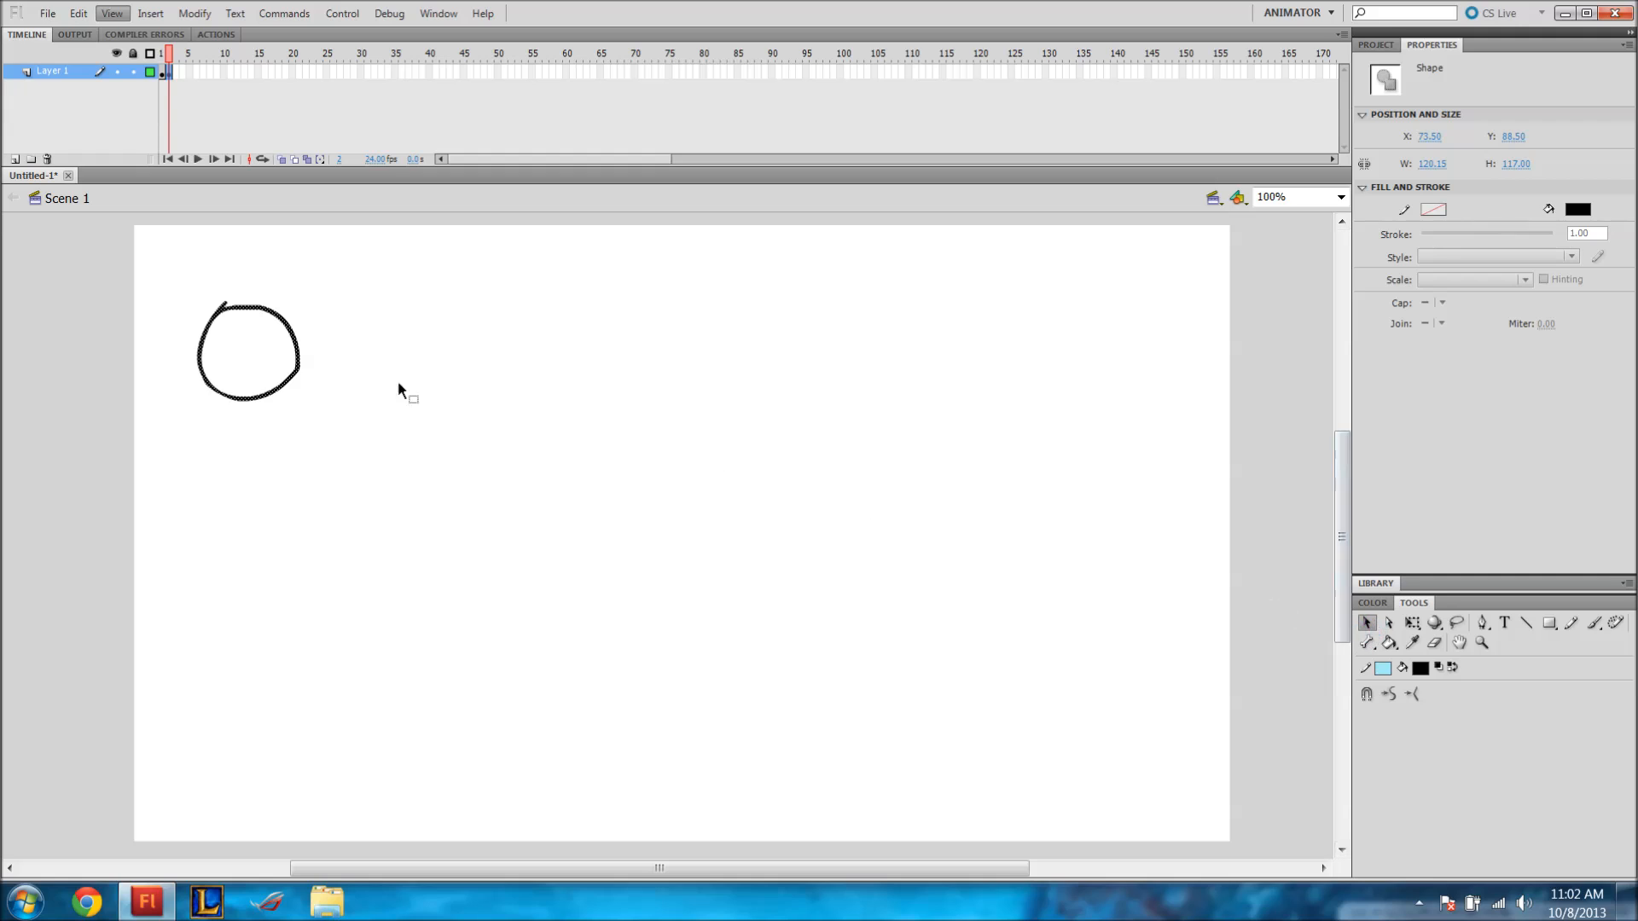
pyautogui.moveTo(302, 366); pyautogui.dragTo(360, 410)
pyautogui.moveTo(372, 424)
pyautogui.mouseDown()
pyautogui.moveTo(332, 382)
pyautogui.moveTo(410, 461)
pyautogui.moveTo(394, 468)
pyautogui.mouseUp()
pyautogui.press('b')
pyautogui.moveTo(170, 58)
pyautogui.mouseDown()
pyautogui.moveTo(182, 77)
pyautogui.moveTo(150, 88)
pyautogui.moveTo(181, 88)
pyautogui.mouseUp()
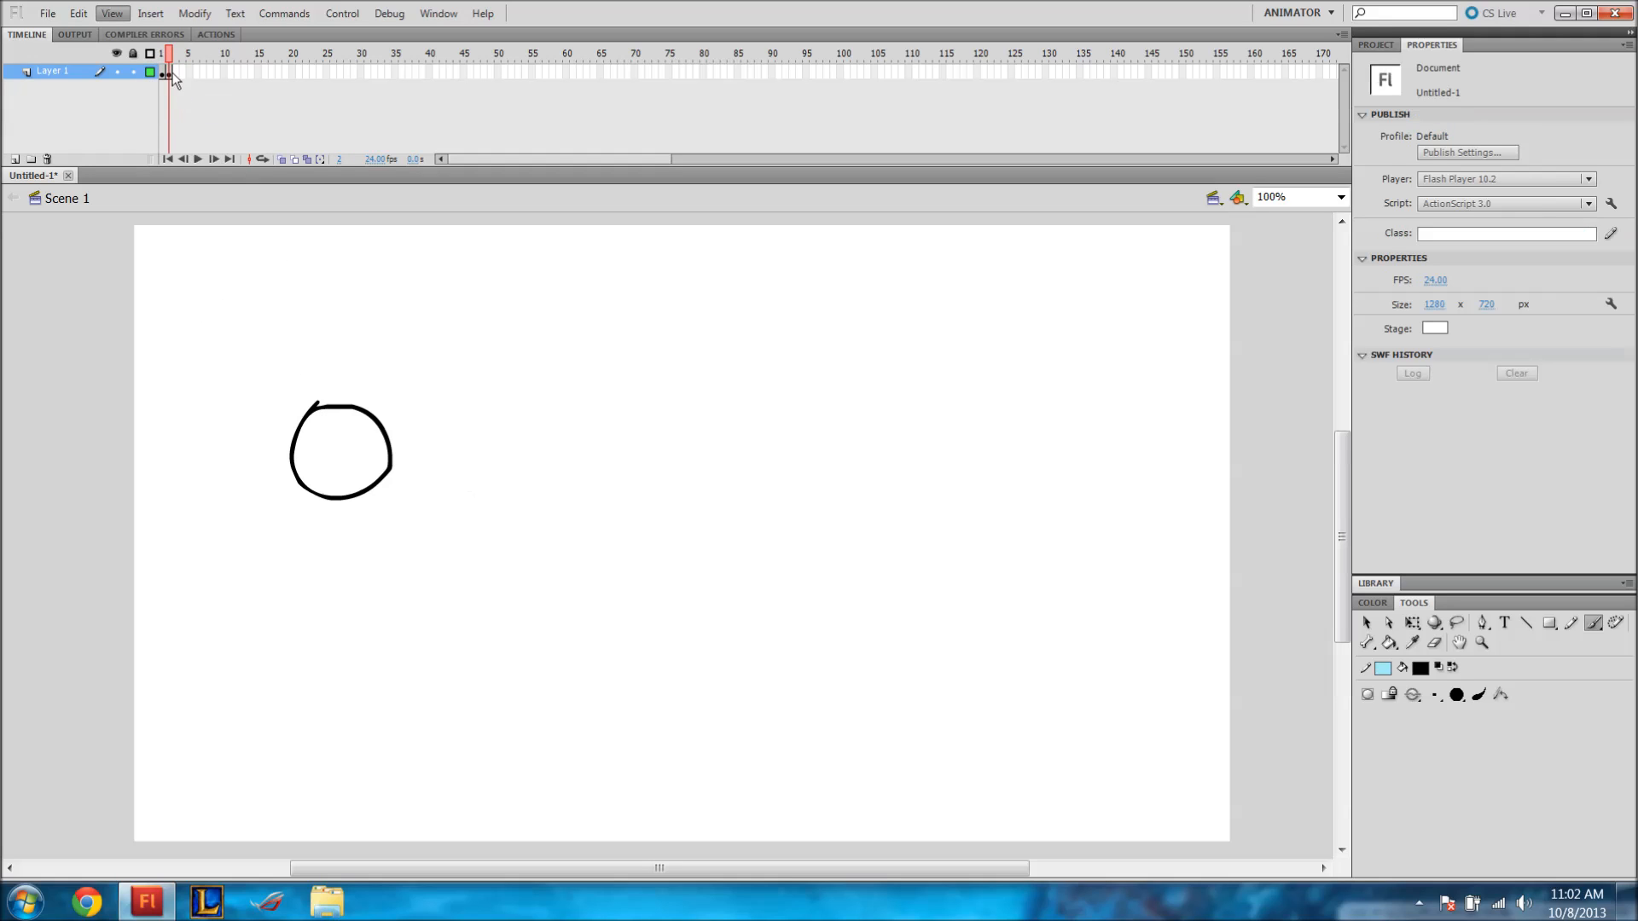
pyautogui.press('F6')
pyautogui.hotkey('alt', 'v')
pyautogui.moveTo(392, 469); pyautogui.dragTo(409, 487)
pyautogui.hotkey('ctrl', 'z')
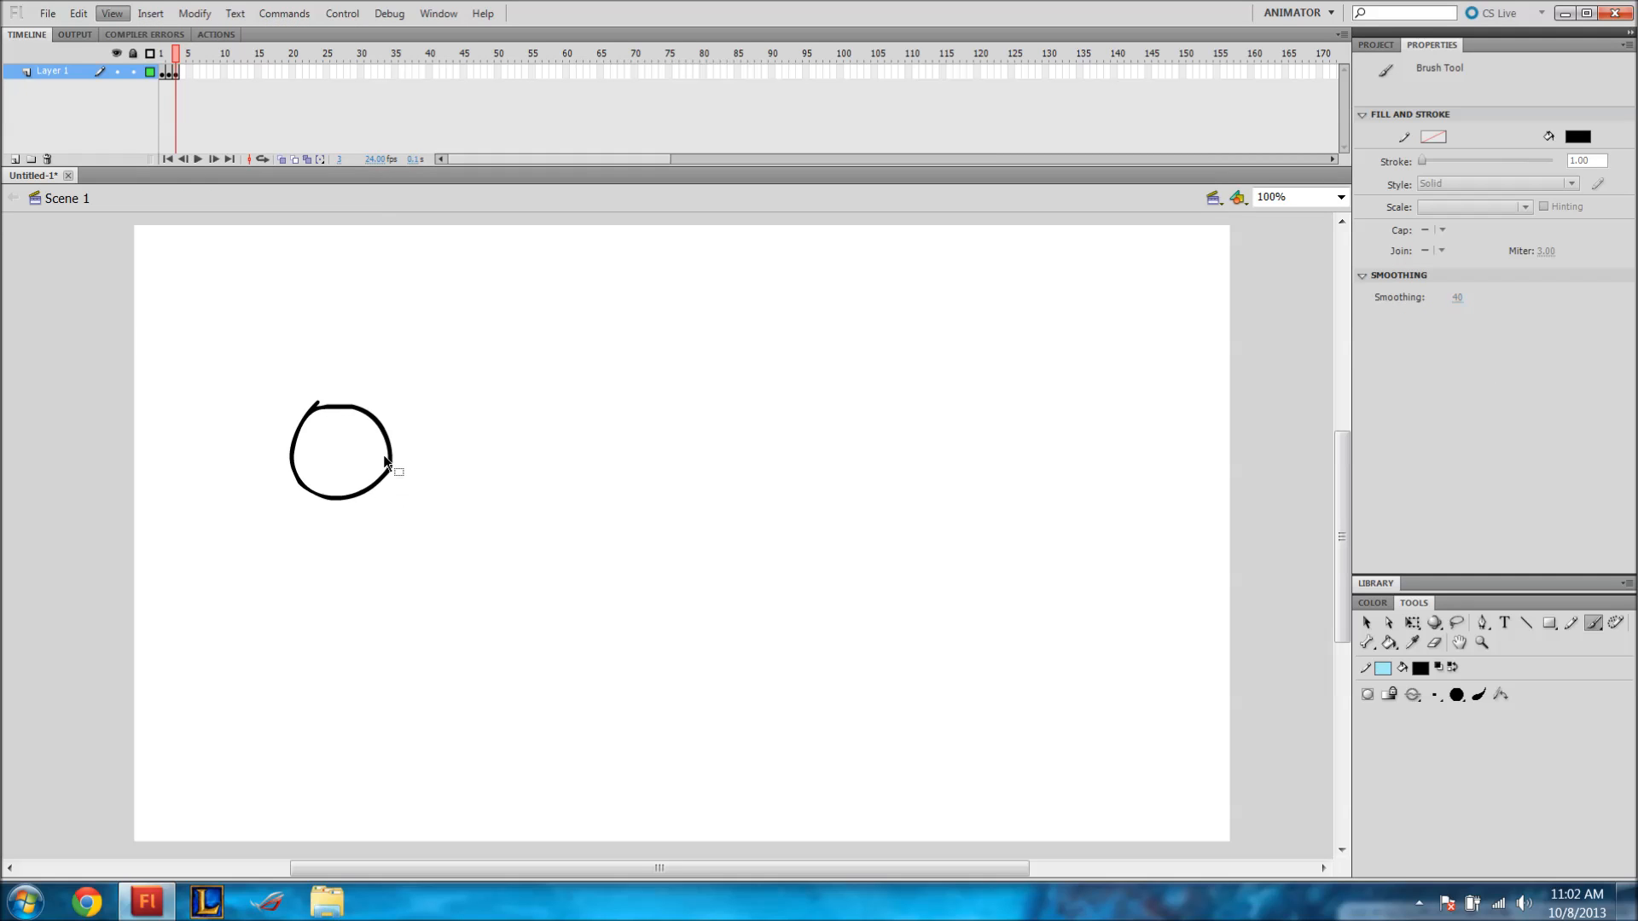
# Move the circle on frame 3 further diagonally down and to the right, to about X 285, Y 340.
pyautogui.click(1366, 623)
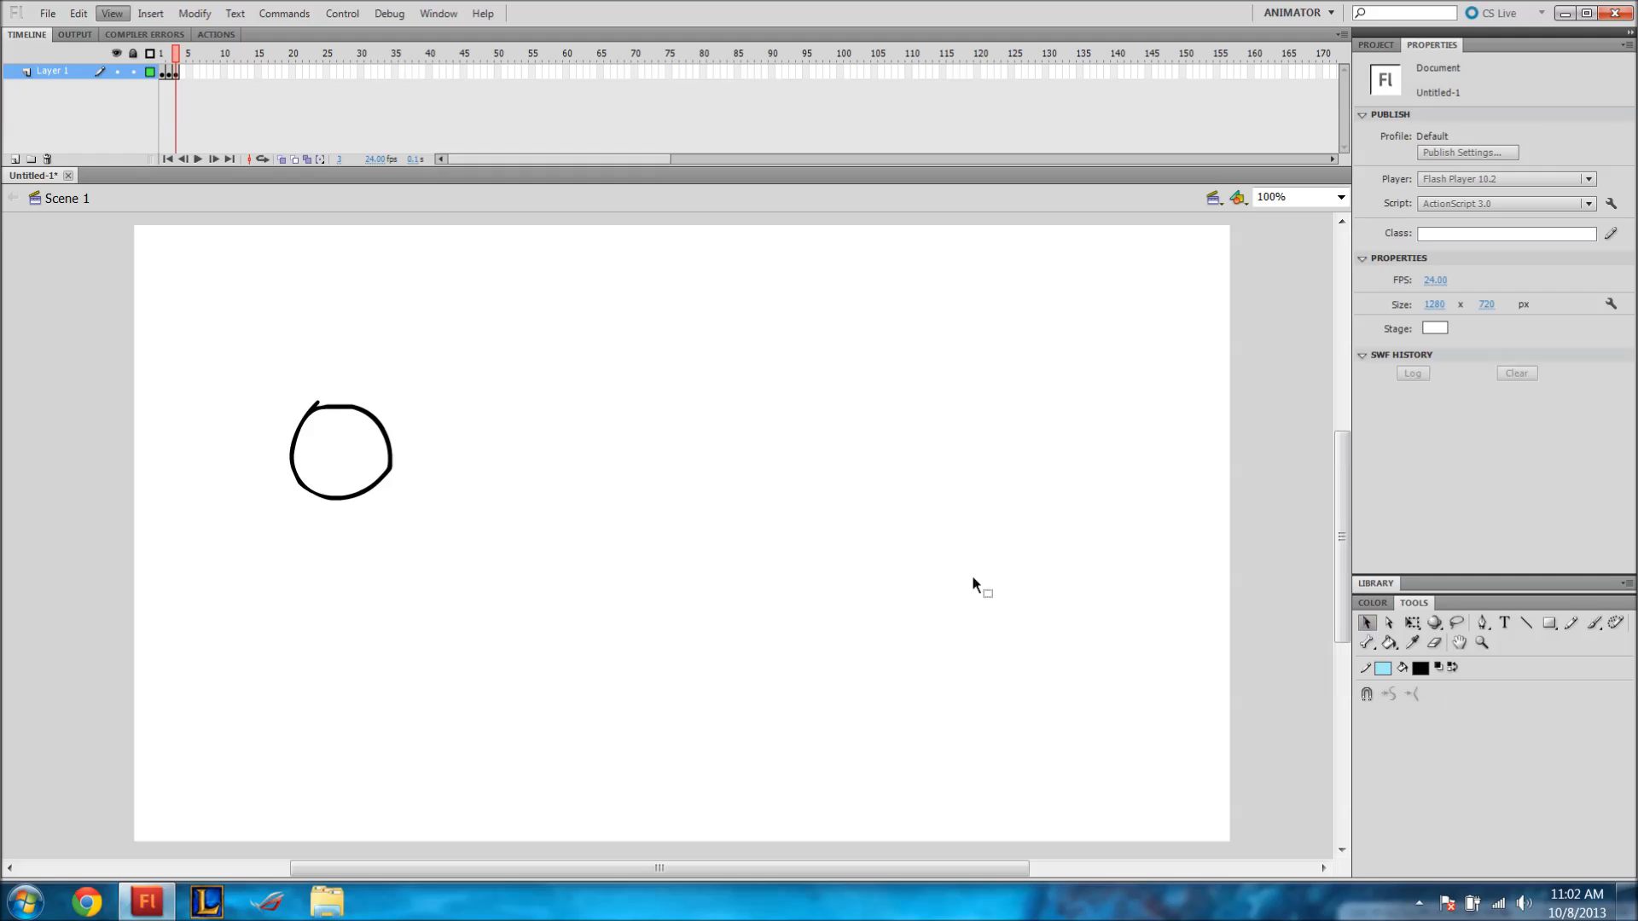
pyautogui.click(394, 461)
pyautogui.press('b')
pyautogui.click(1366, 624)
pyautogui.moveTo(395, 462); pyautogui.dragTo(483, 580)
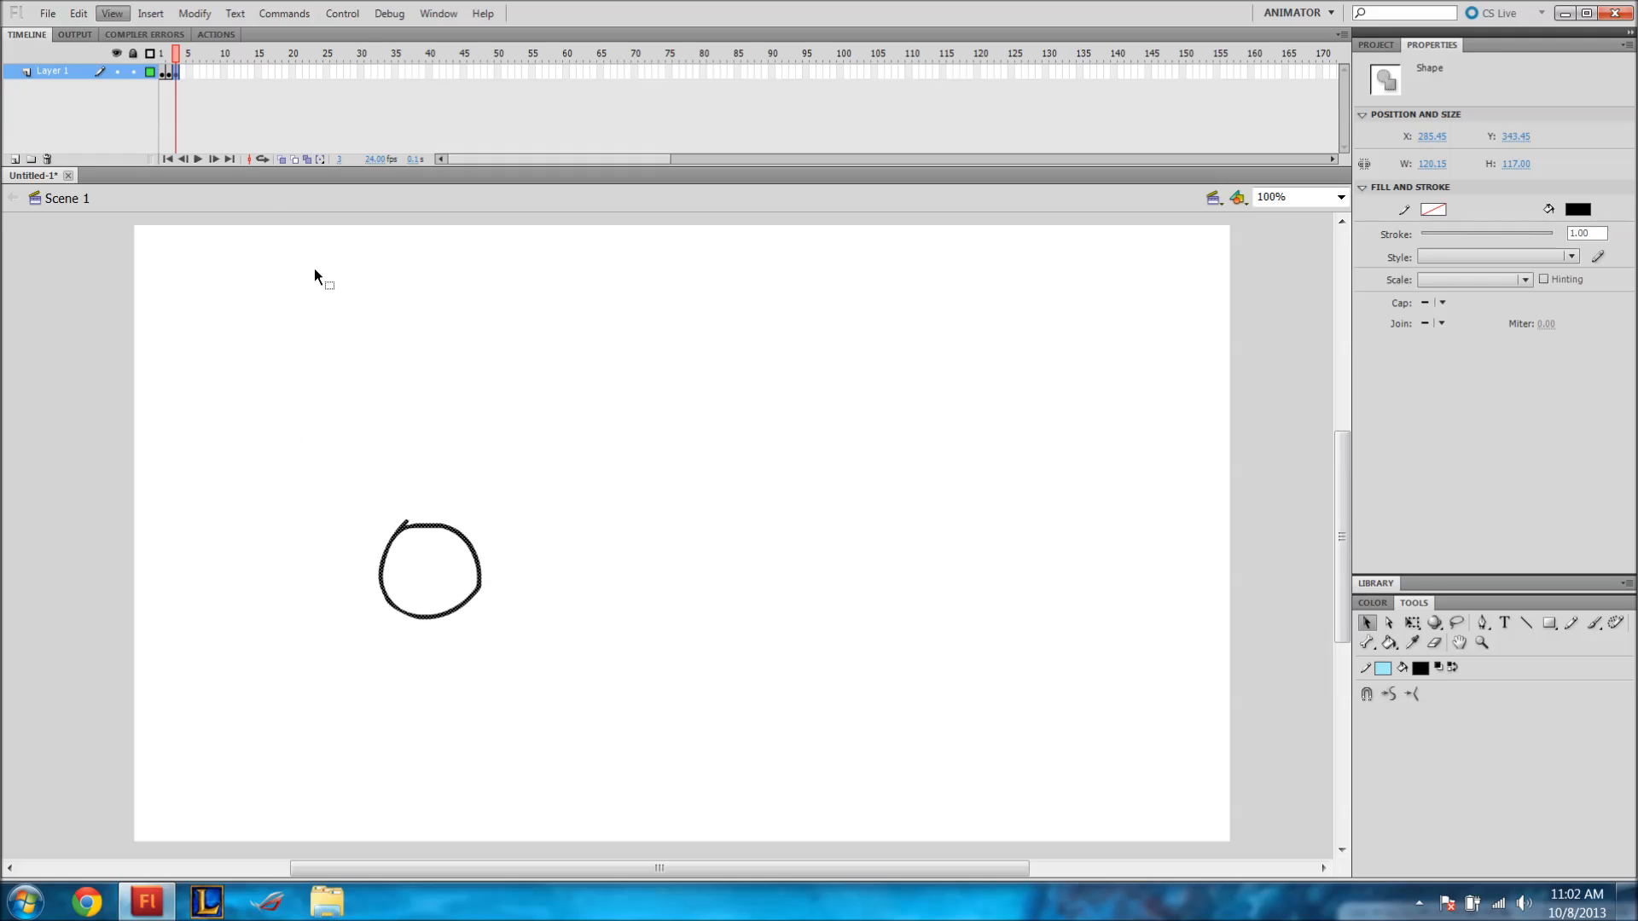
pyautogui.click(120, 16)
pyautogui.click(111, 7)
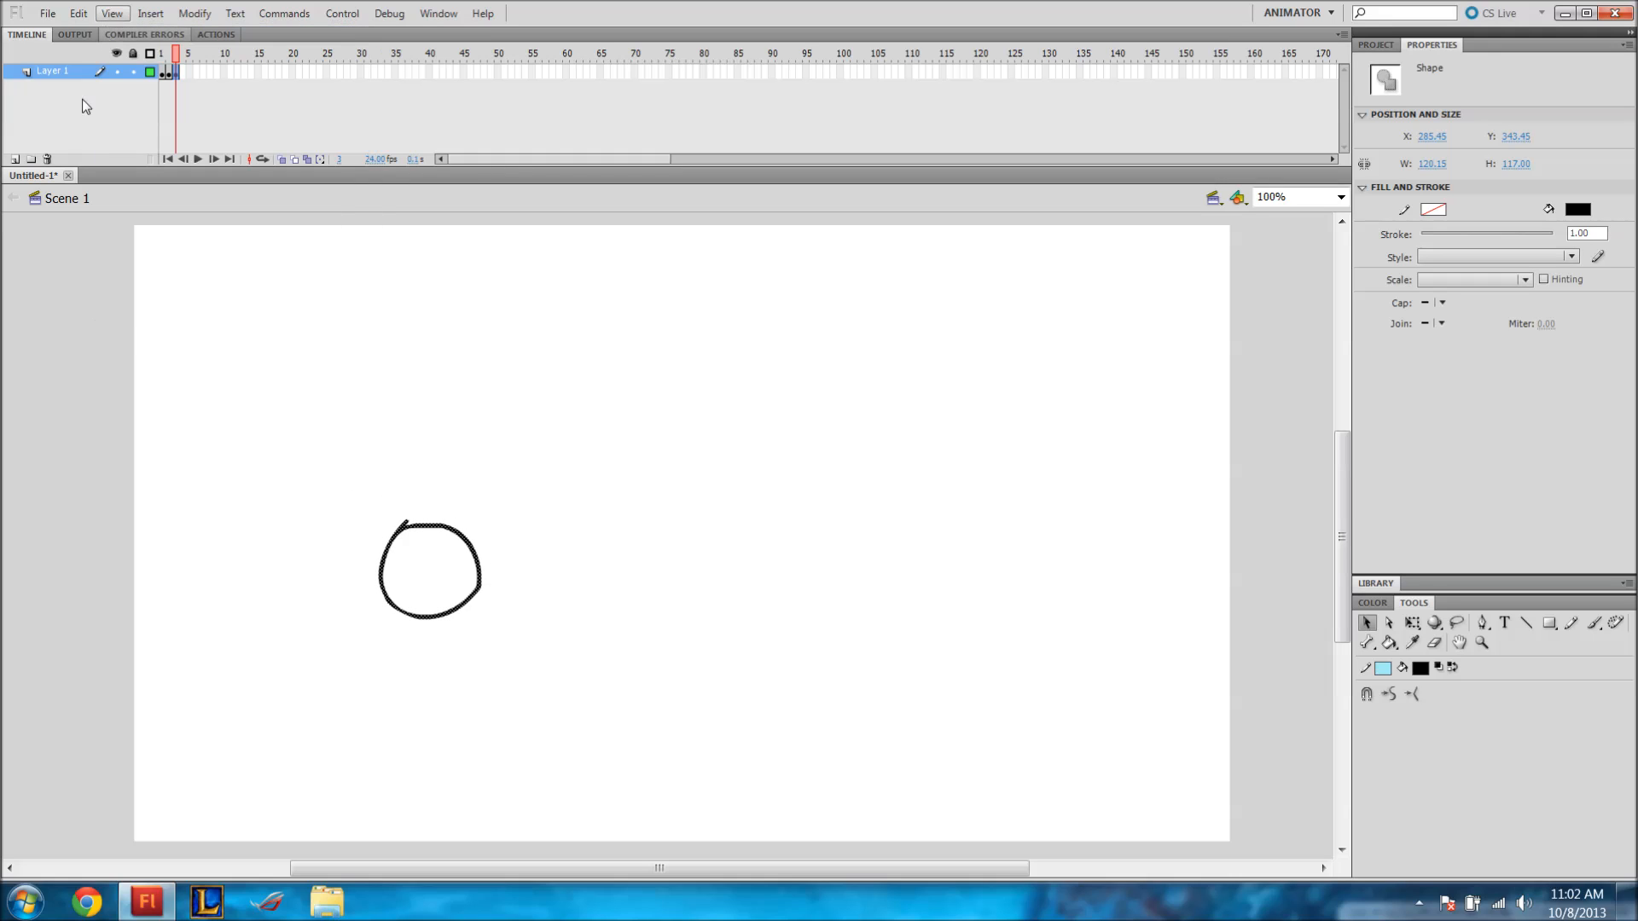
# Play the three-frame animation several times and scrub through its frames to check the circle's movement.
pyautogui.moveTo(175, 53); pyautogui.dragTo(188, 107)
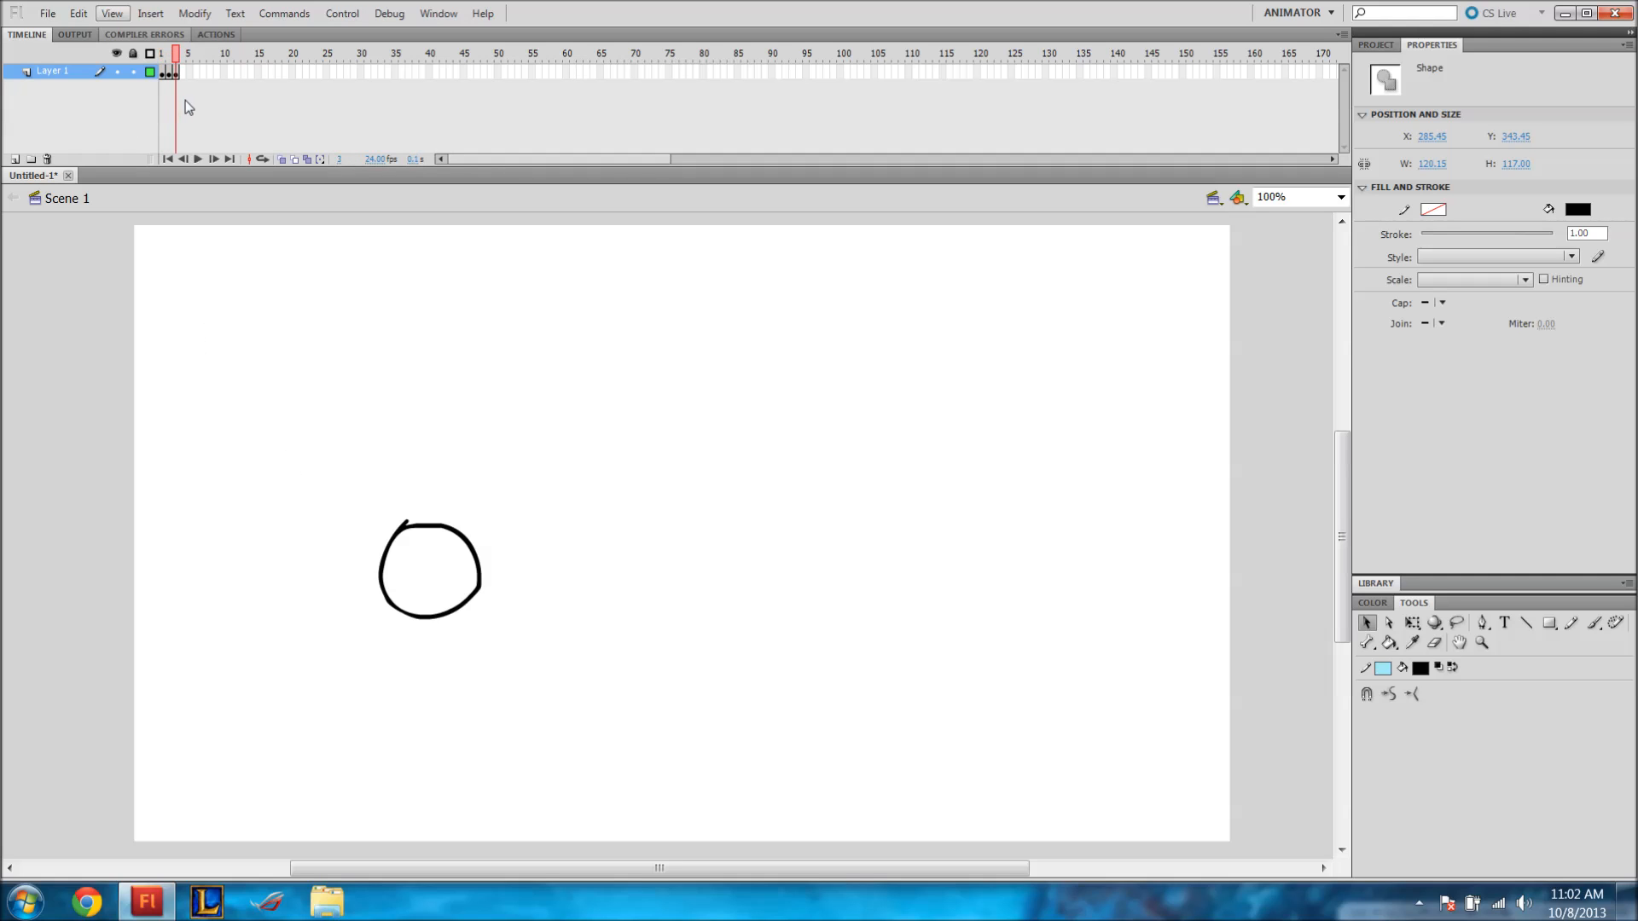
pyautogui.press('Return')
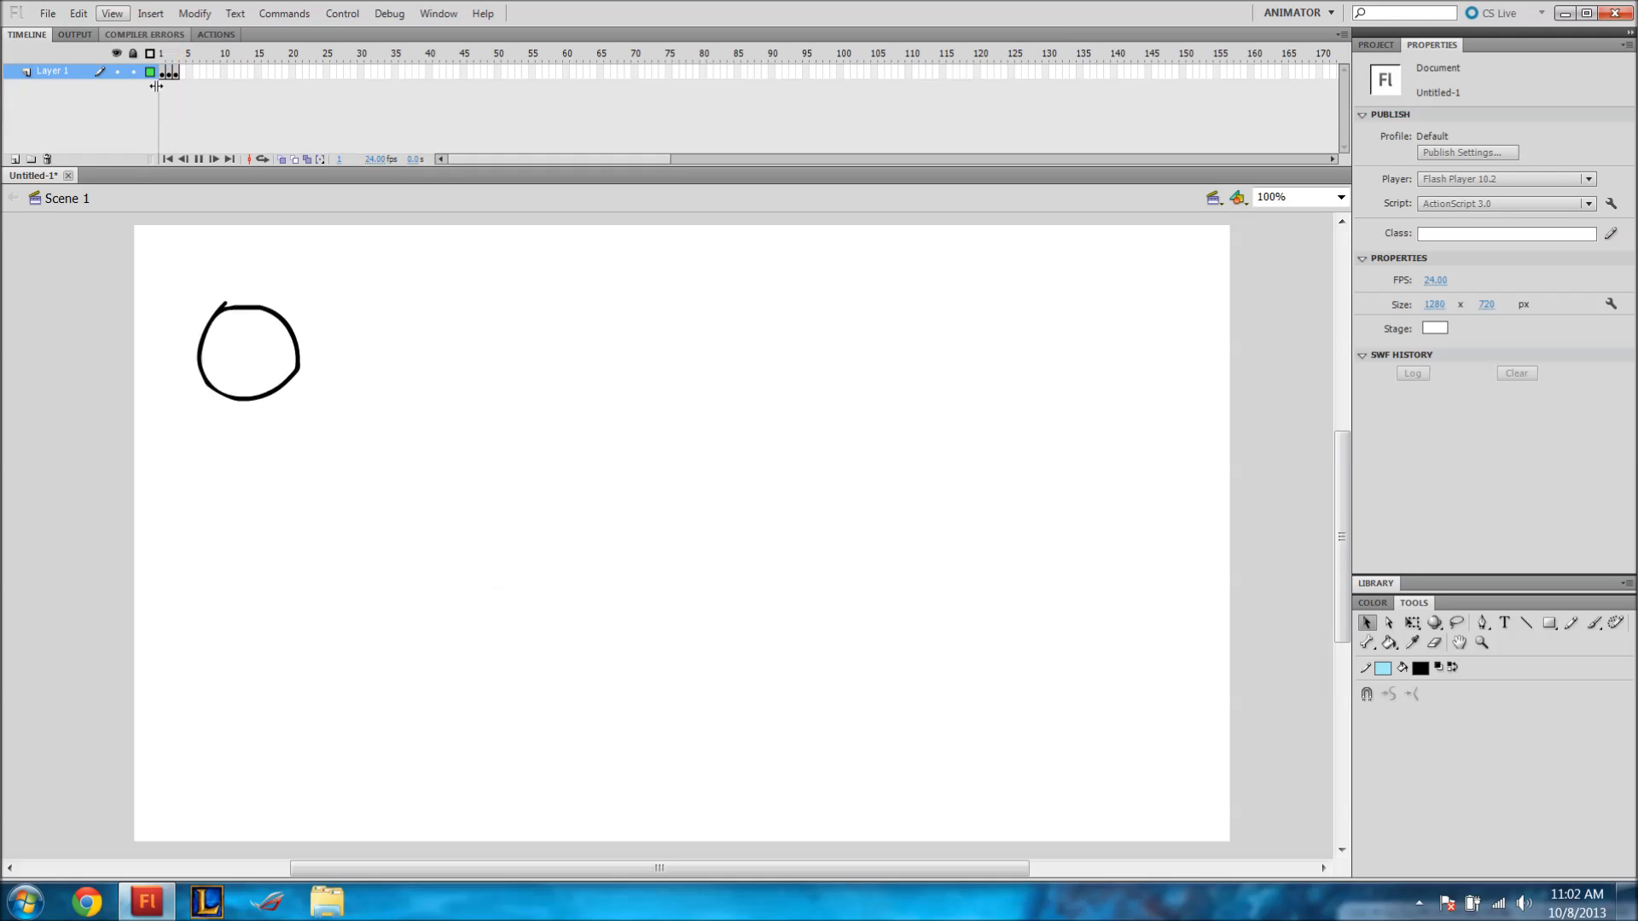
pyautogui.press('Return')
pyautogui.press('Return')
pyautogui.press('Return')
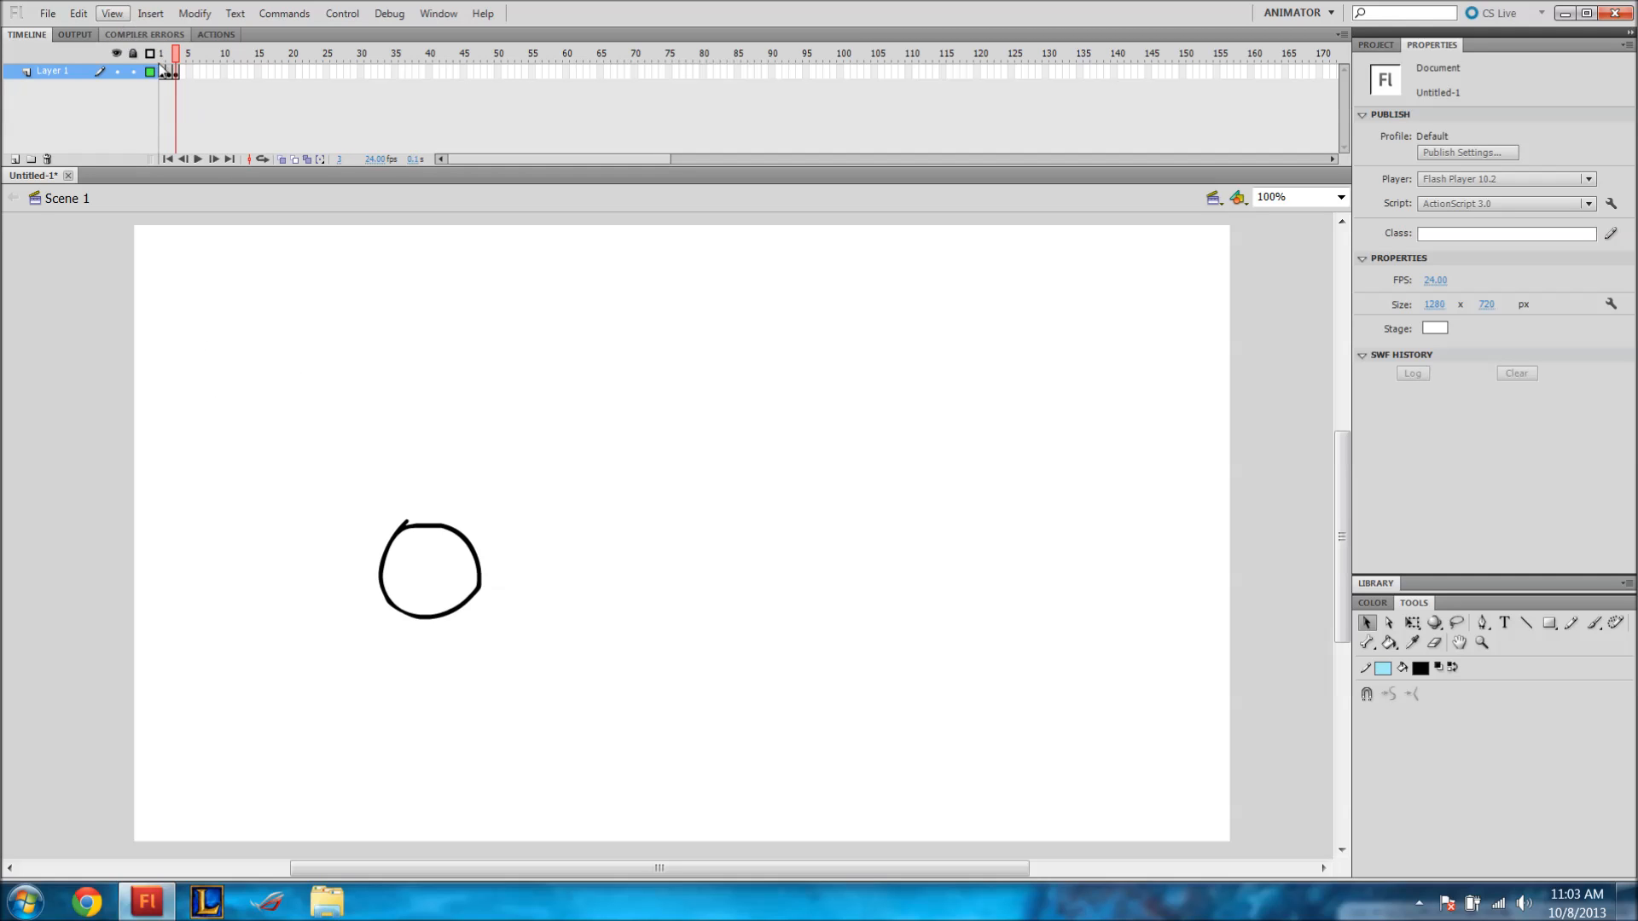
pyautogui.press('Return')
pyautogui.moveTo(182, 66); pyautogui.dragTo(170, 63)
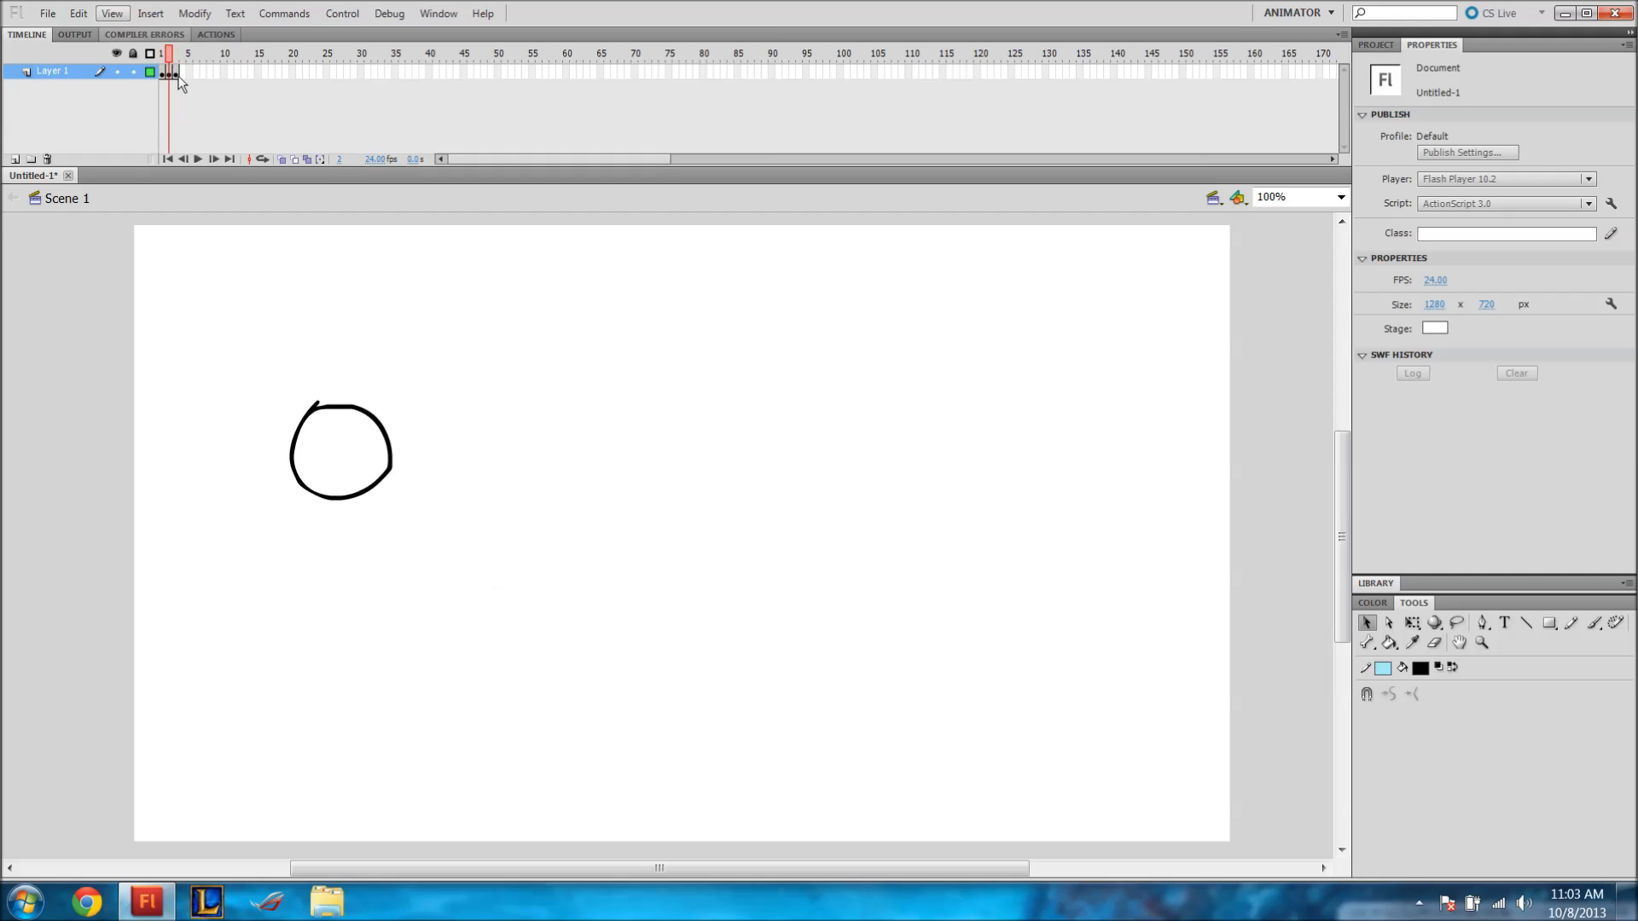
pyautogui.click(151, 73)
pyautogui.moveTo(148, 71); pyautogui.dragTo(168, 81)
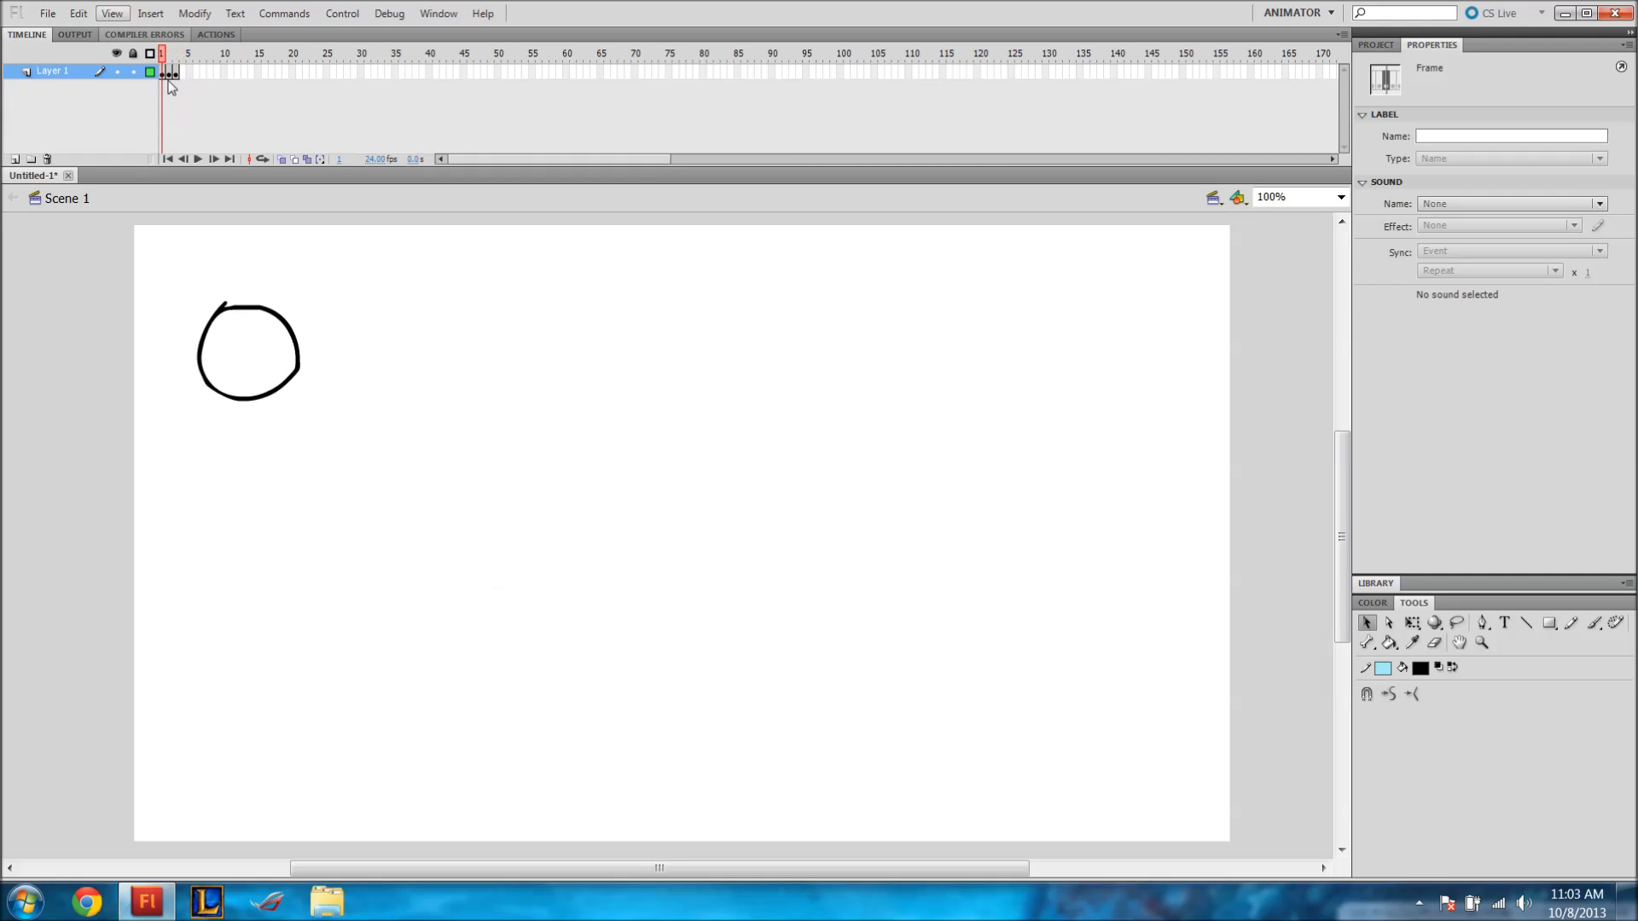
# Insert a keyframe at frame 4 of Layer 1 and delete the circle from that frame.
pyautogui.moveTo(158, 84); pyautogui.dragTo(182, 74)
pyautogui.press('F6')
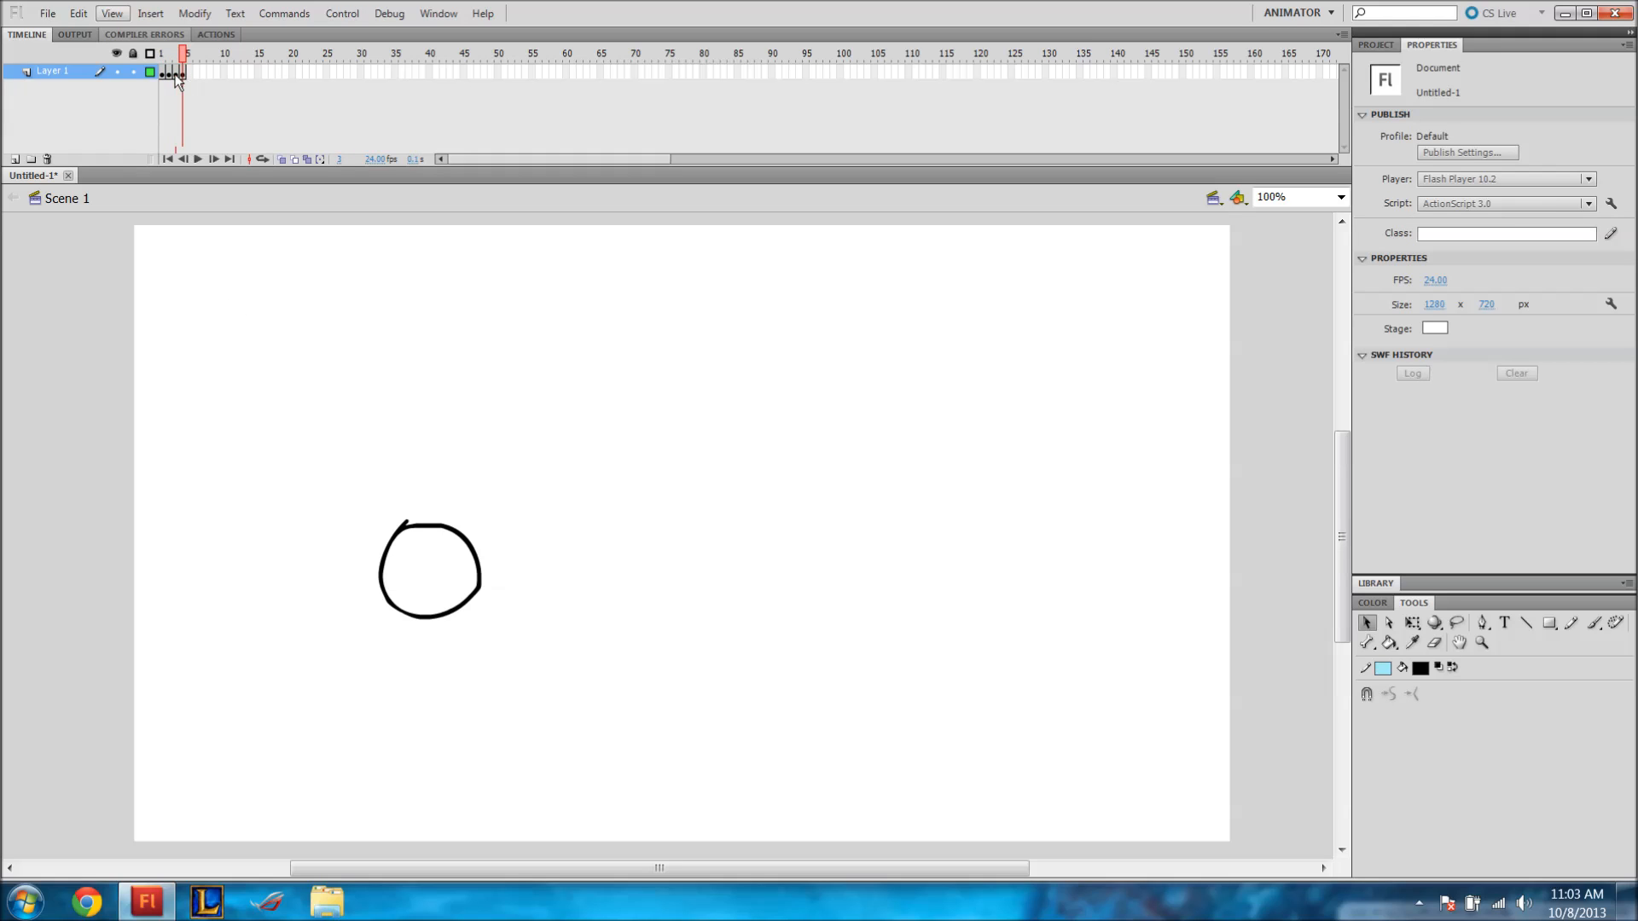
pyautogui.click(181, 75)
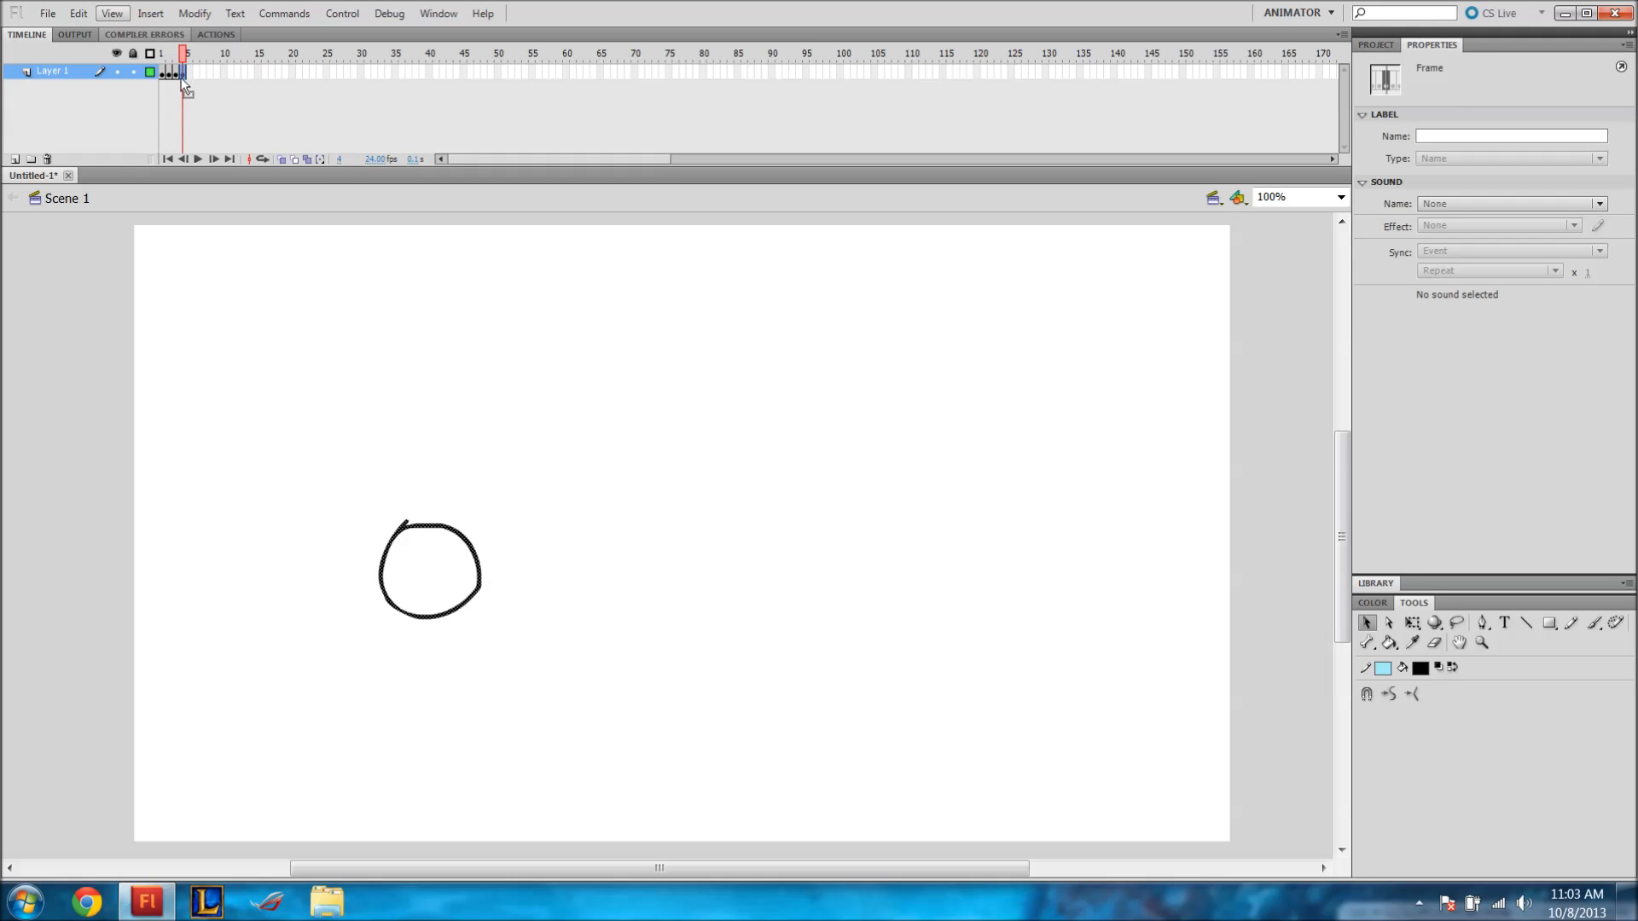
pyautogui.press('Delete')
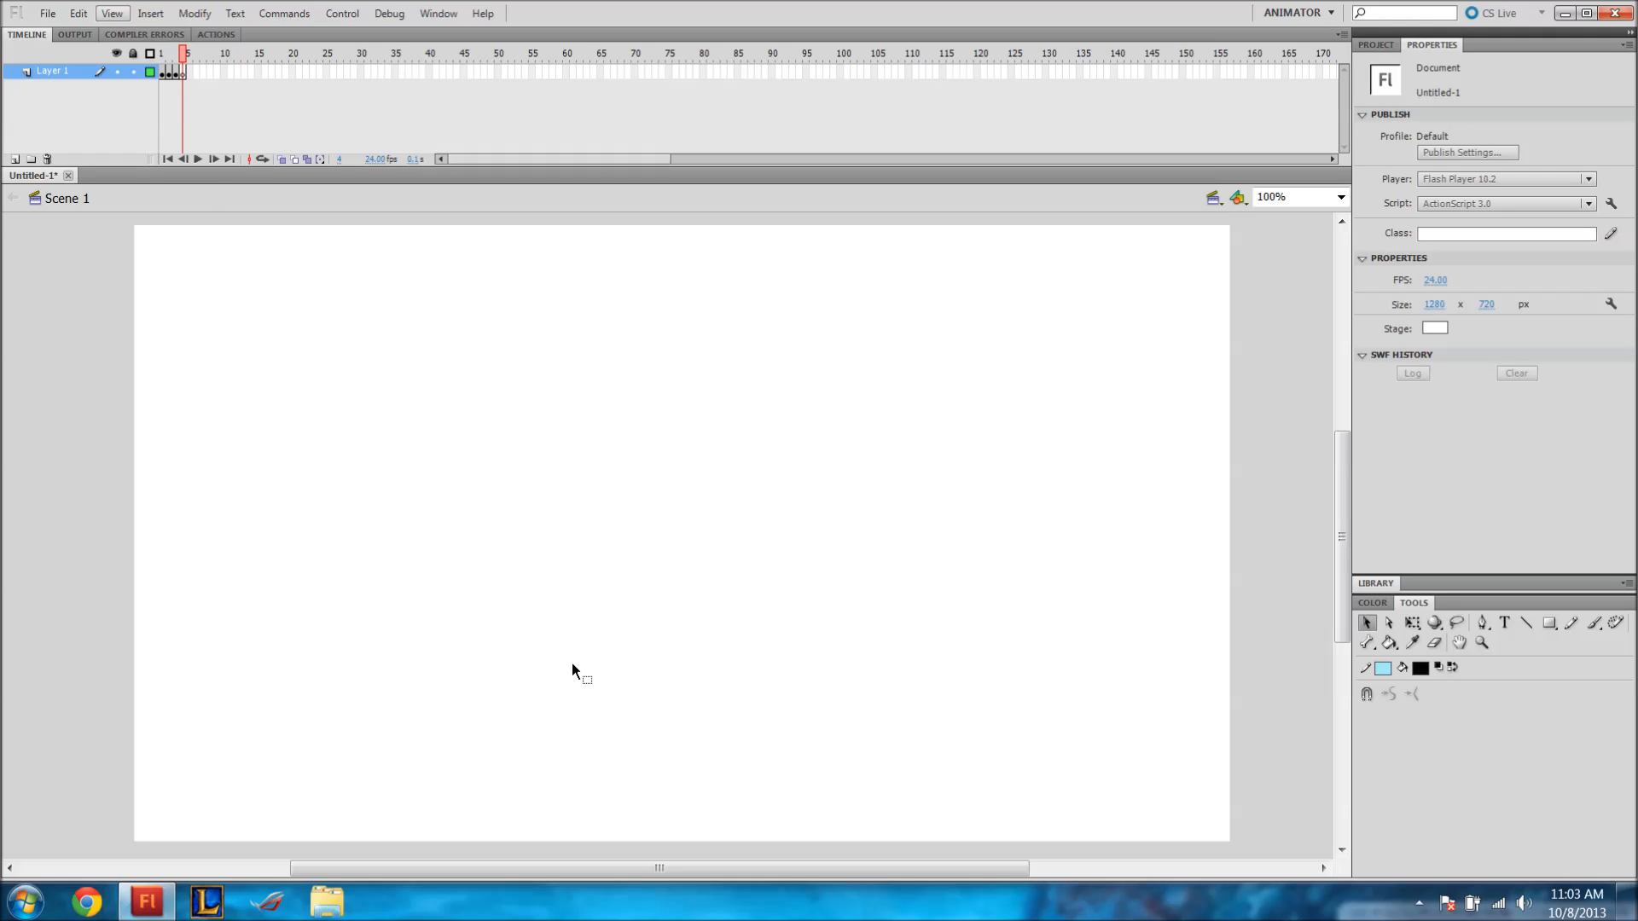
pyautogui.hotkey('alt', 'v')
pyautogui.press('Escape')
# Inspect the frame rate setting on the timeline and in the Document Settings, and close the dialog without changes.
pyautogui.click(1593, 623)
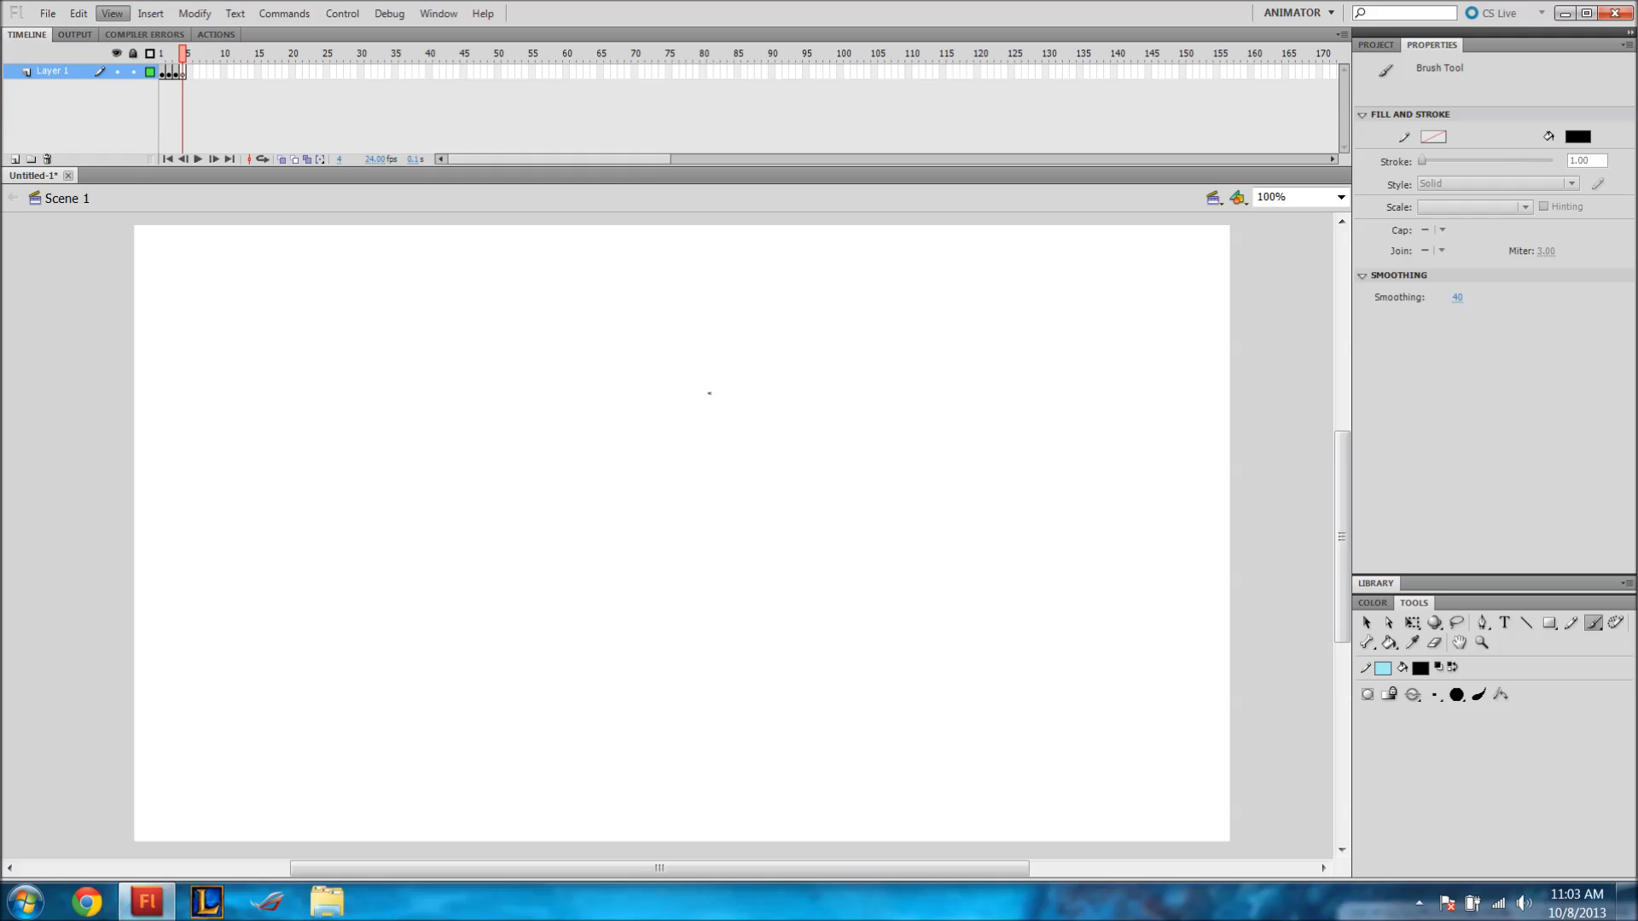
pyautogui.click(376, 162)
pyautogui.click(382, 182)
pyautogui.click(381, 161)
pyautogui.click(384, 194)
pyautogui.click(1363, 623)
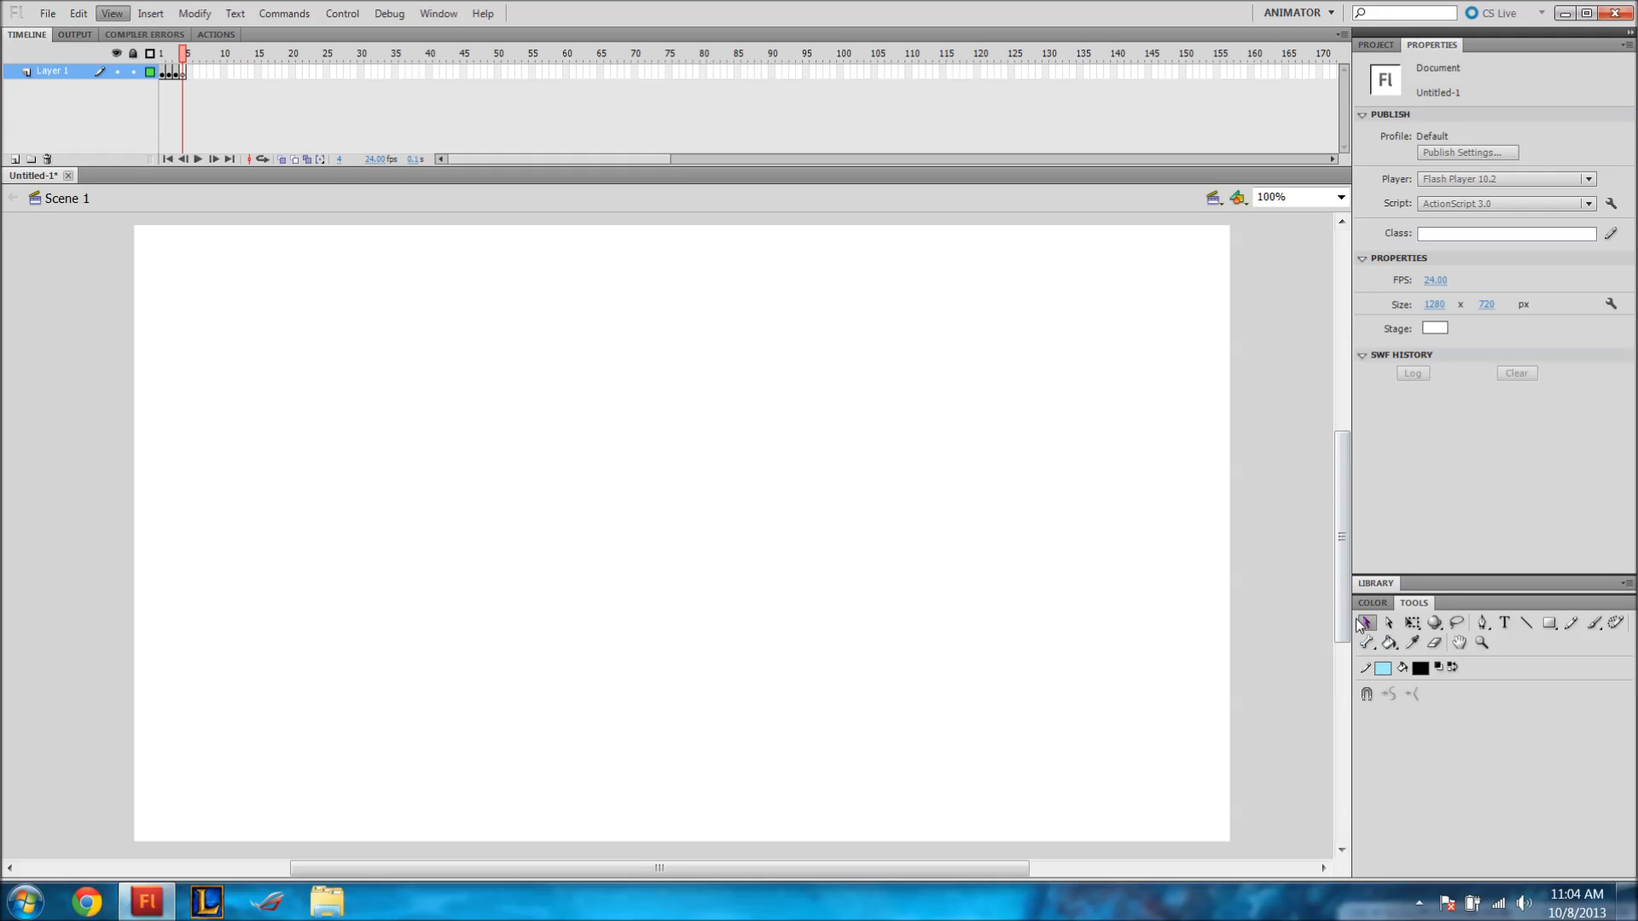
pyautogui.rightClick(918, 406)
pyautogui.click(985, 646)
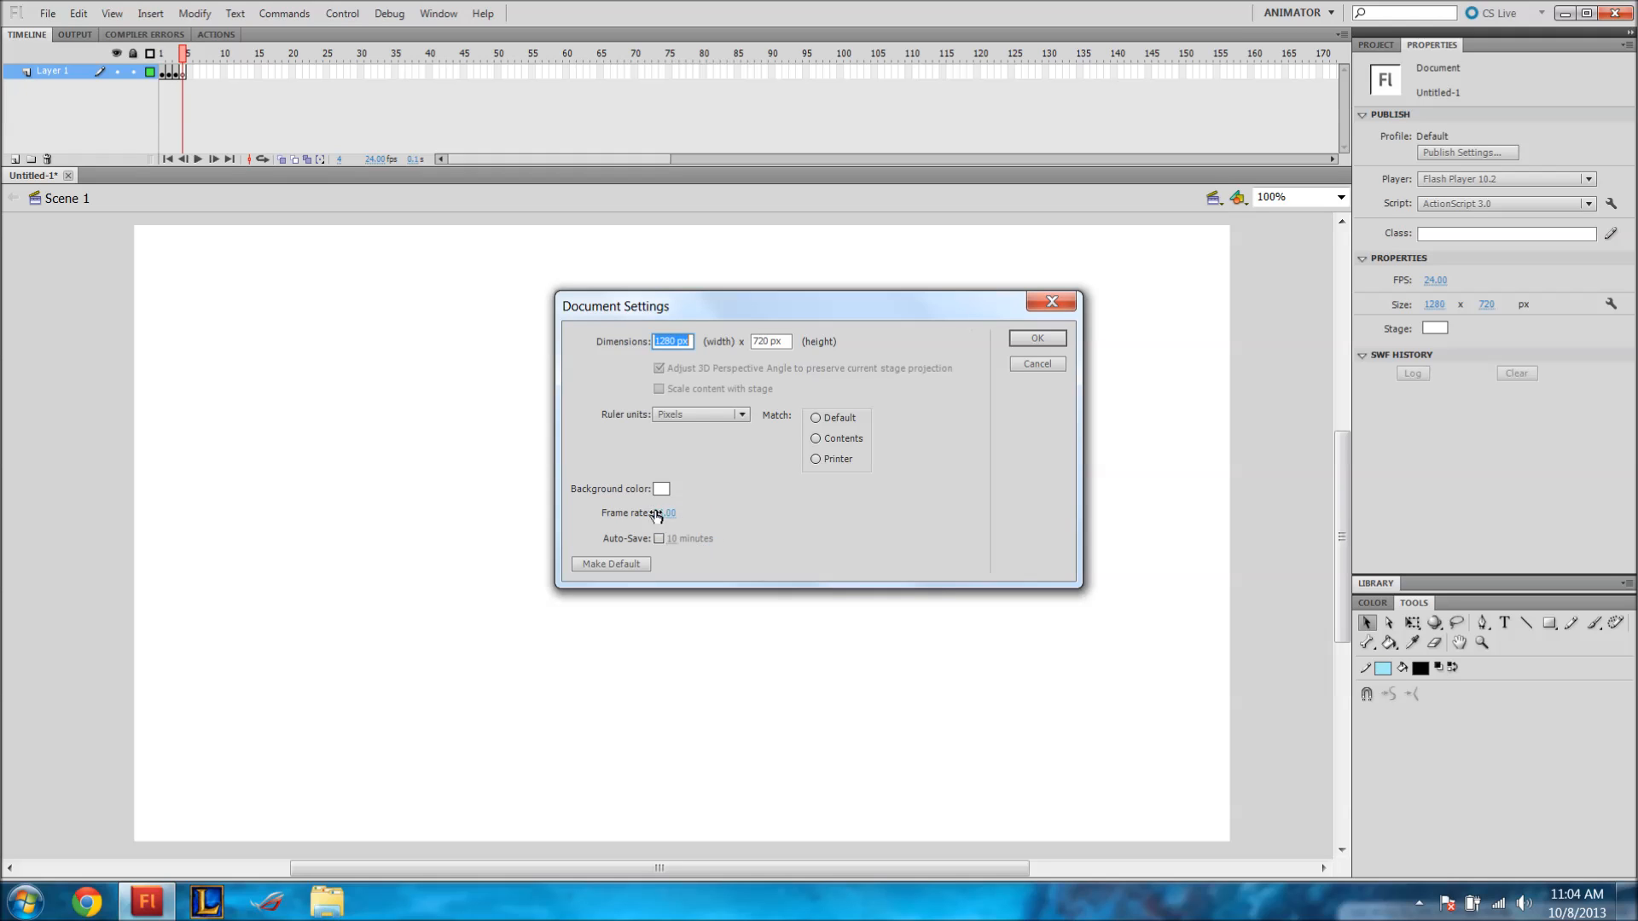
pyautogui.click(1048, 302)
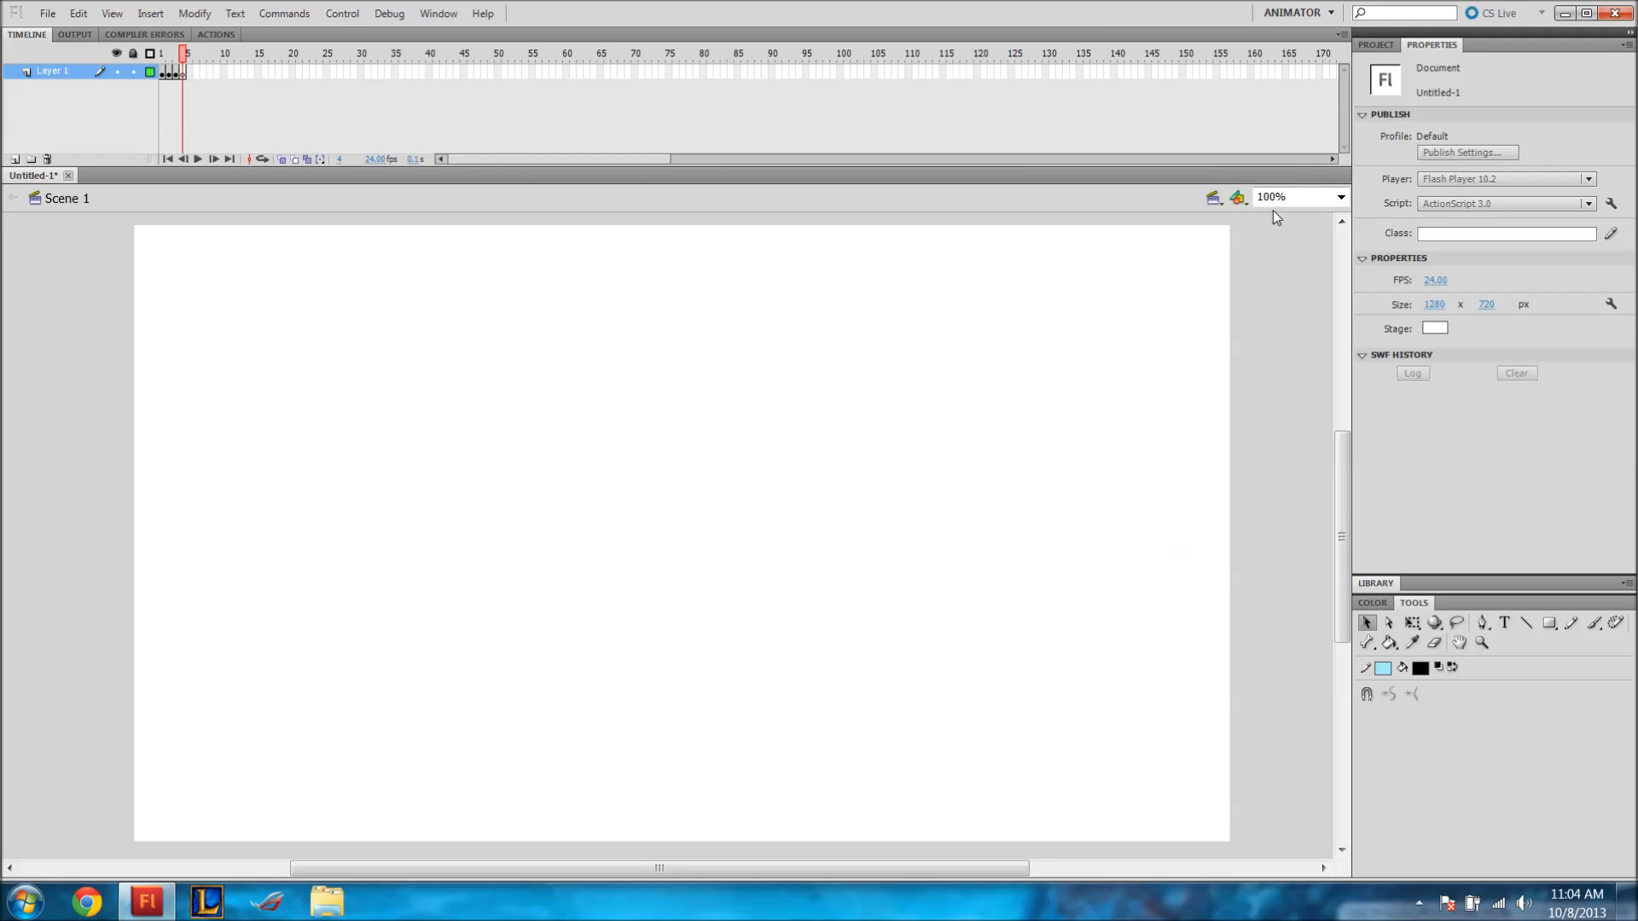
# Magnify the stage view to 2000%.
pyautogui.click(1341, 198)
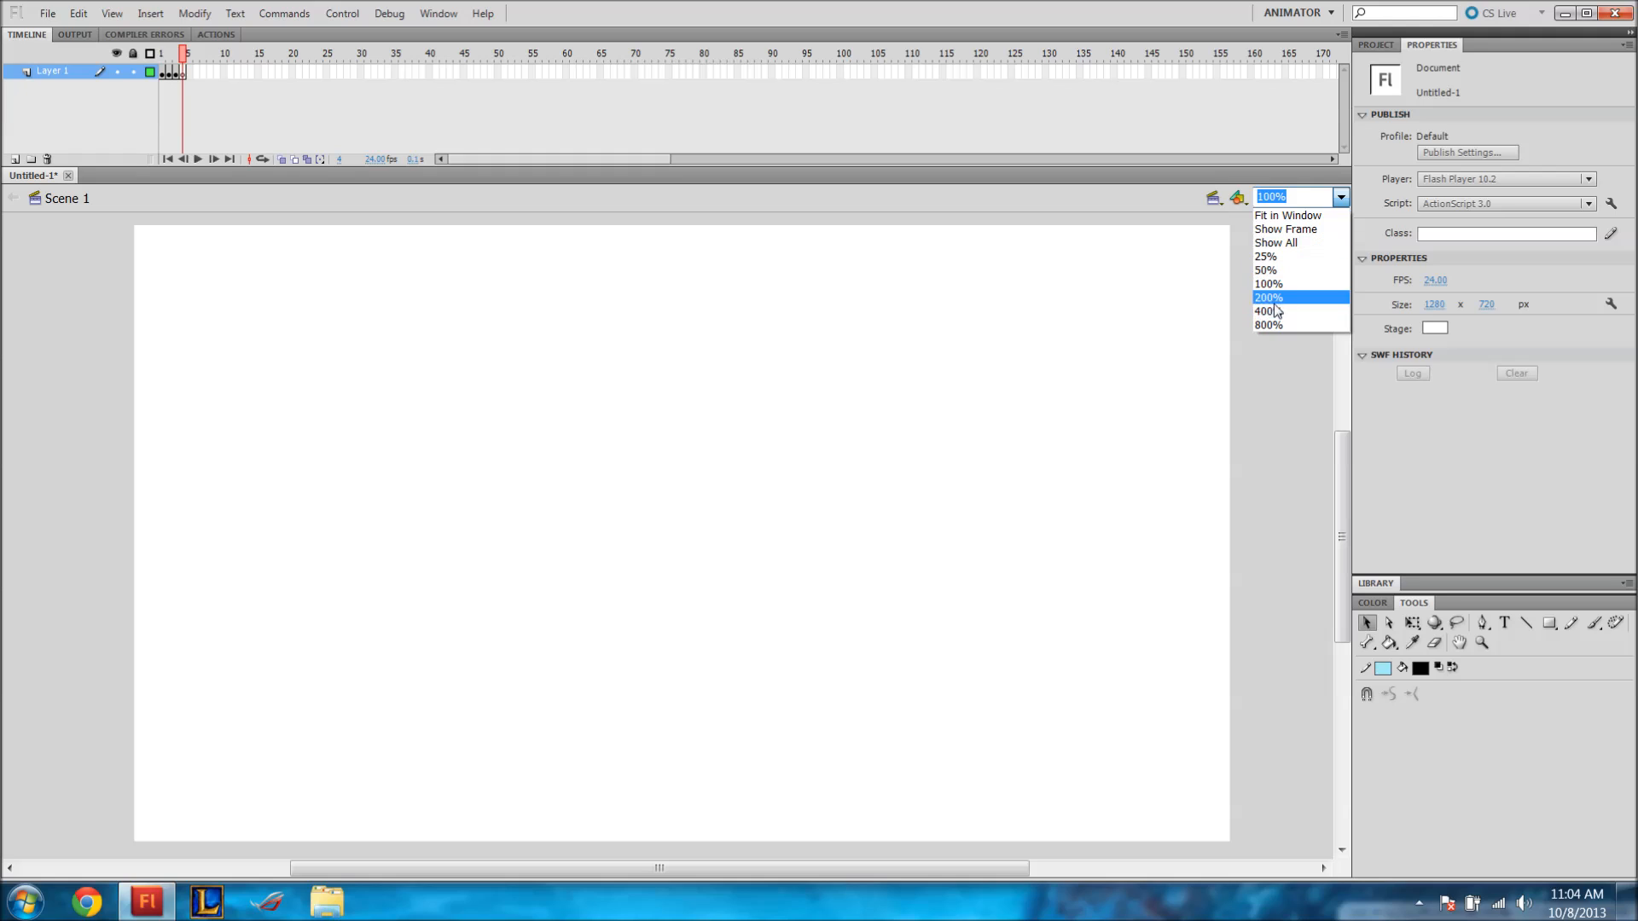
pyautogui.click(1303, 212)
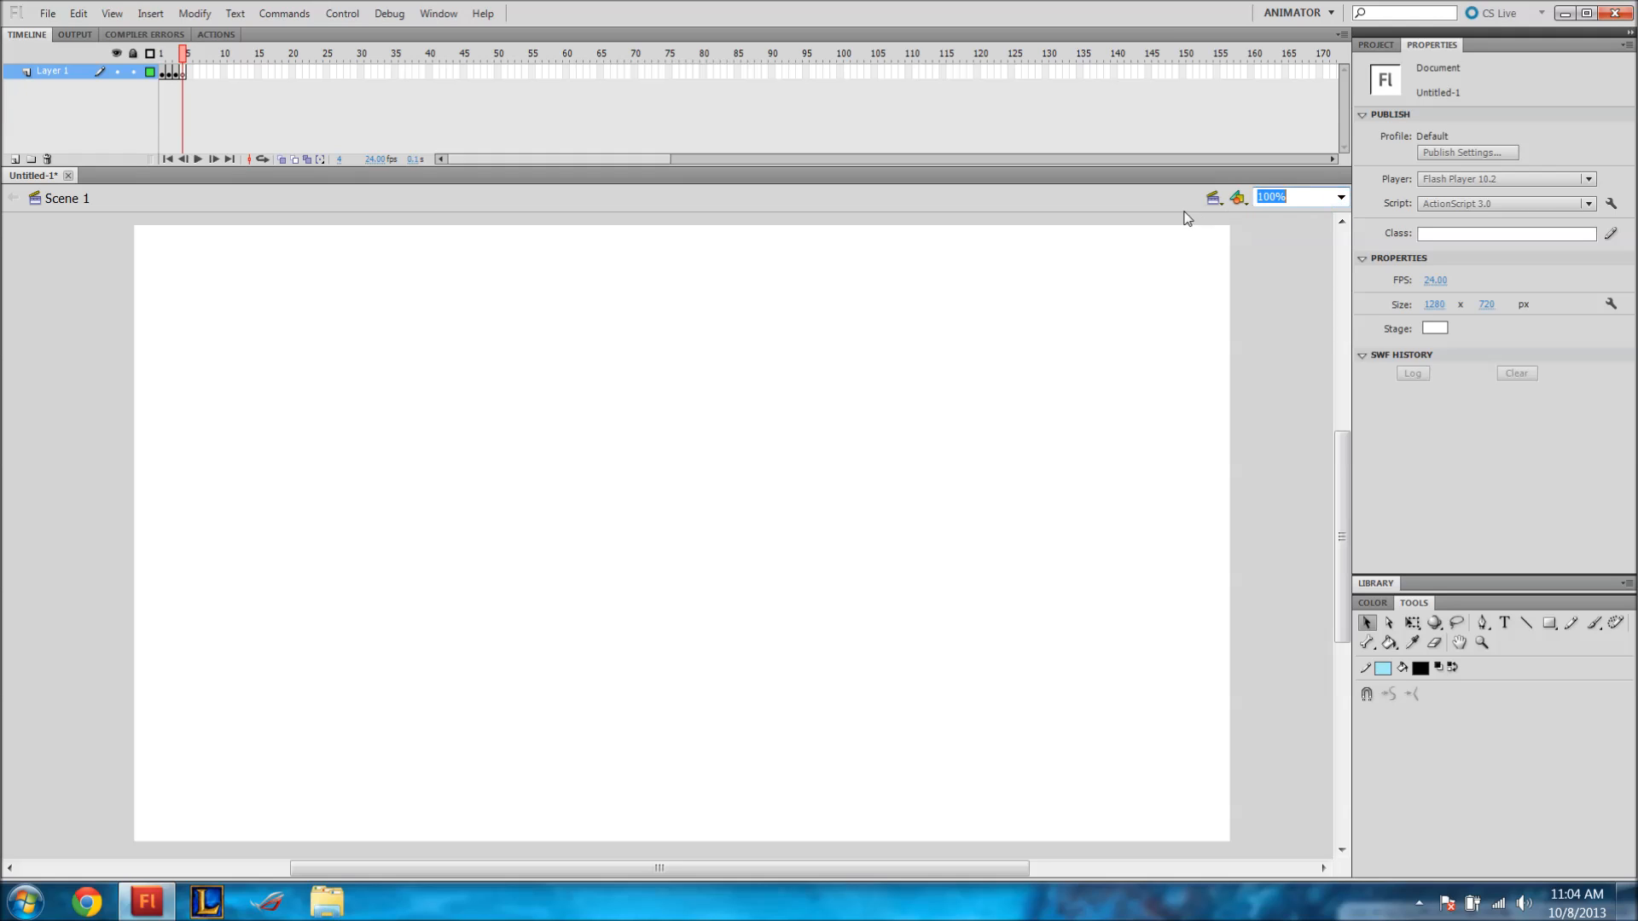
pyautogui.write('2344')
pyautogui.press('Return')
# Bring the whole stage back into view with the Show Frame and Fit in Window zoom options.
pyautogui.click(1342, 198)
pyautogui.click(1341, 198)
pyautogui.click(1341, 198)
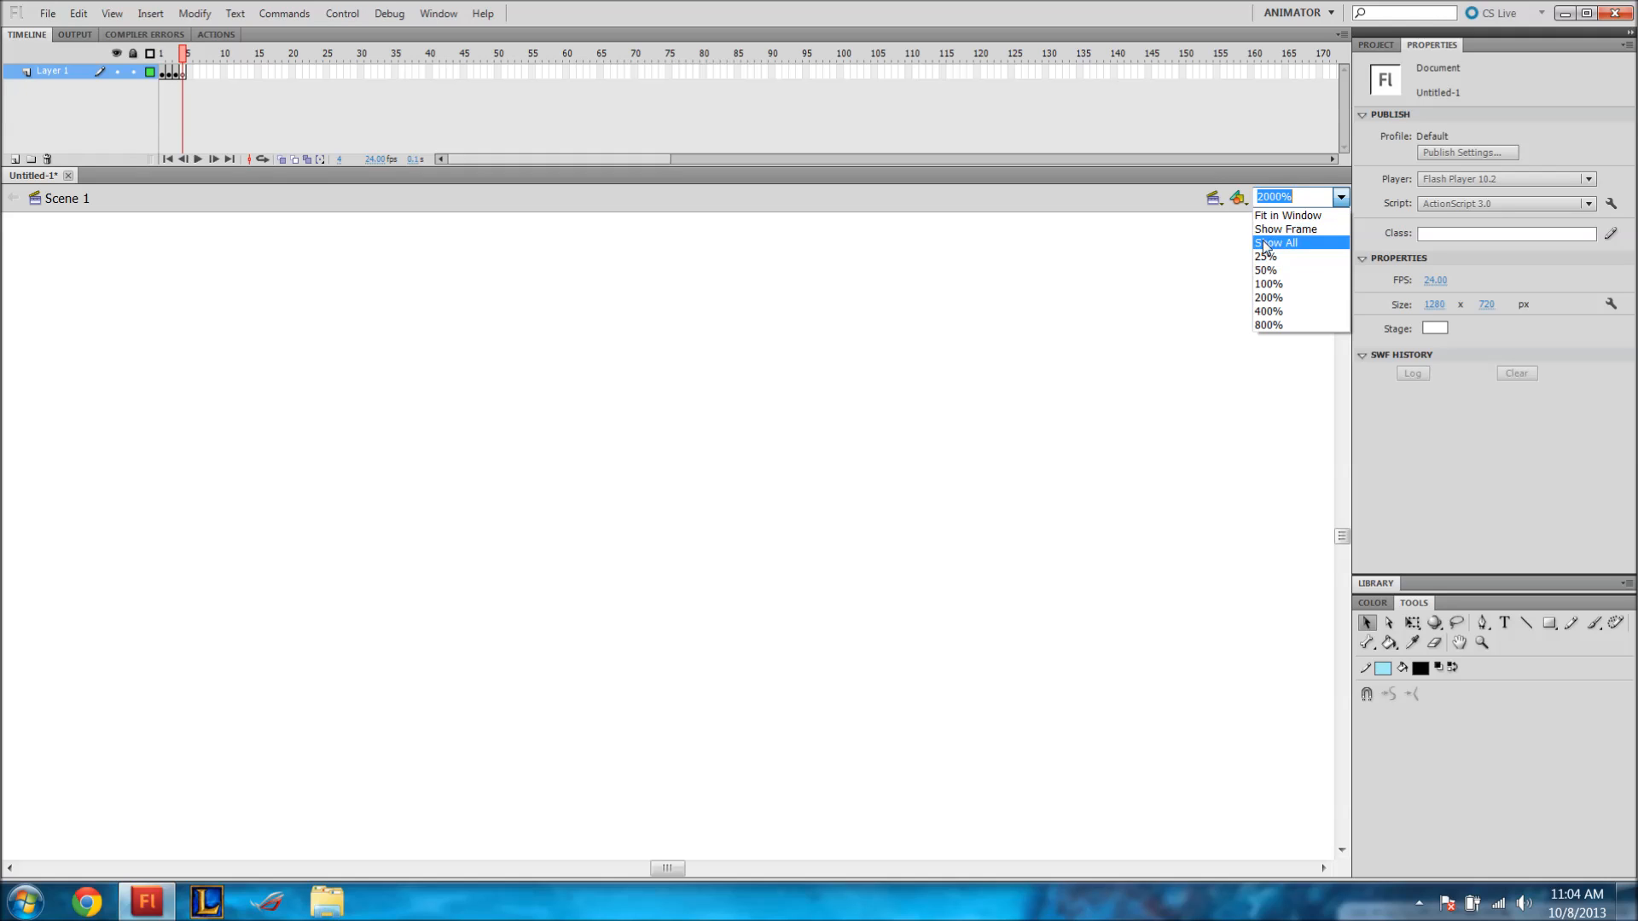
pyautogui.click(1286, 230)
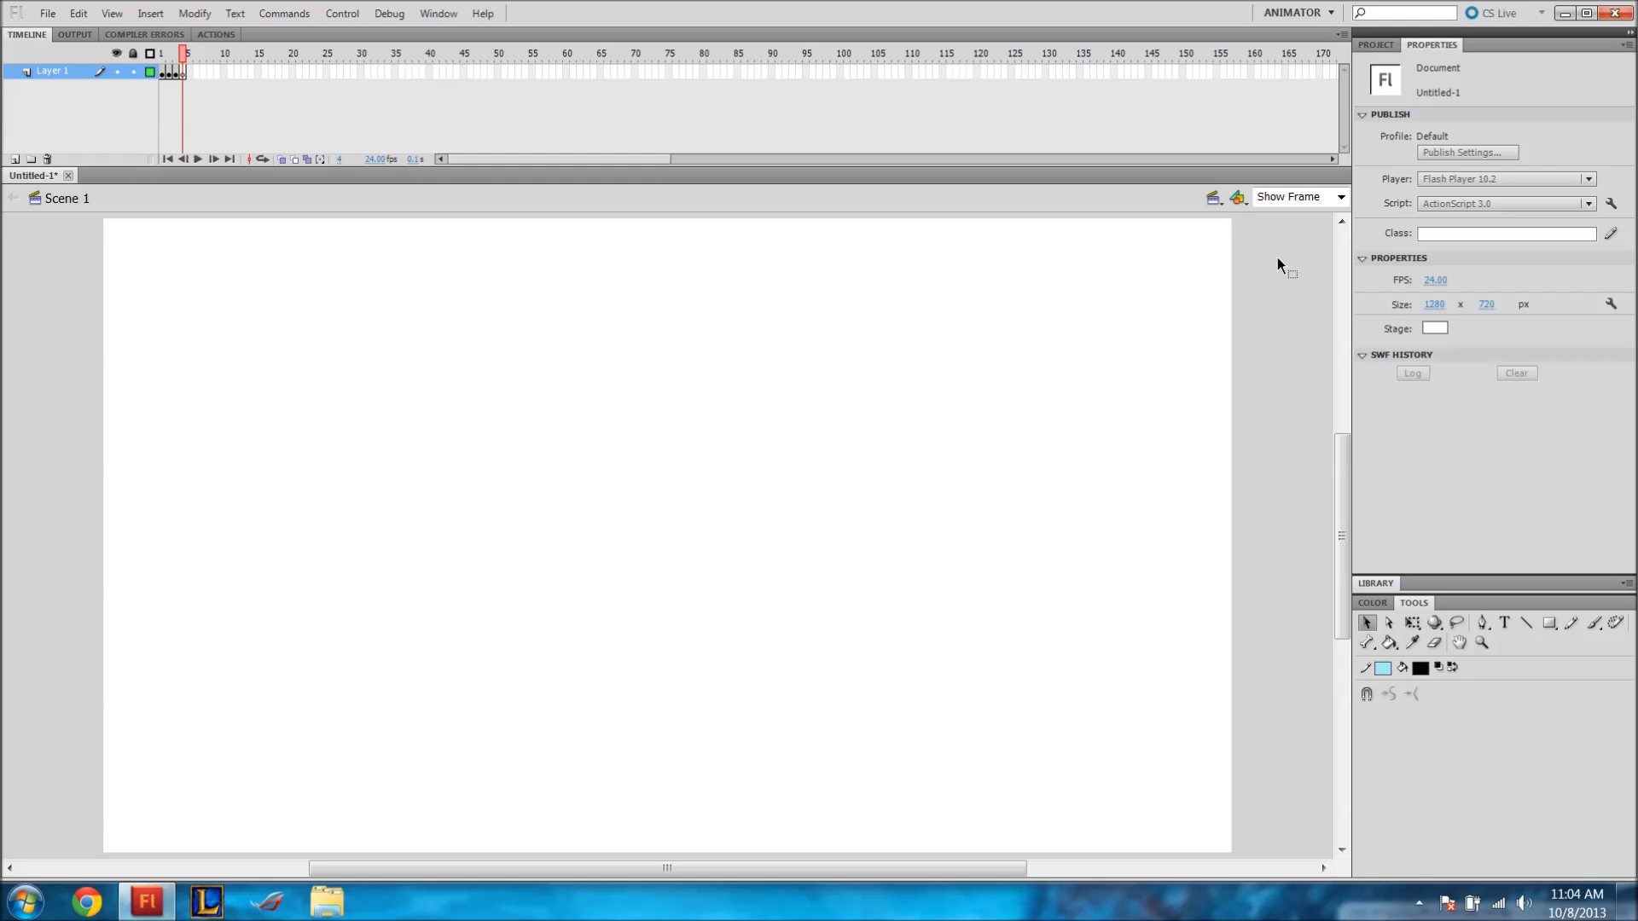
pyautogui.moveTo(1352, 199); pyautogui.dragTo(1348, 199)
pyautogui.click(1337, 201)
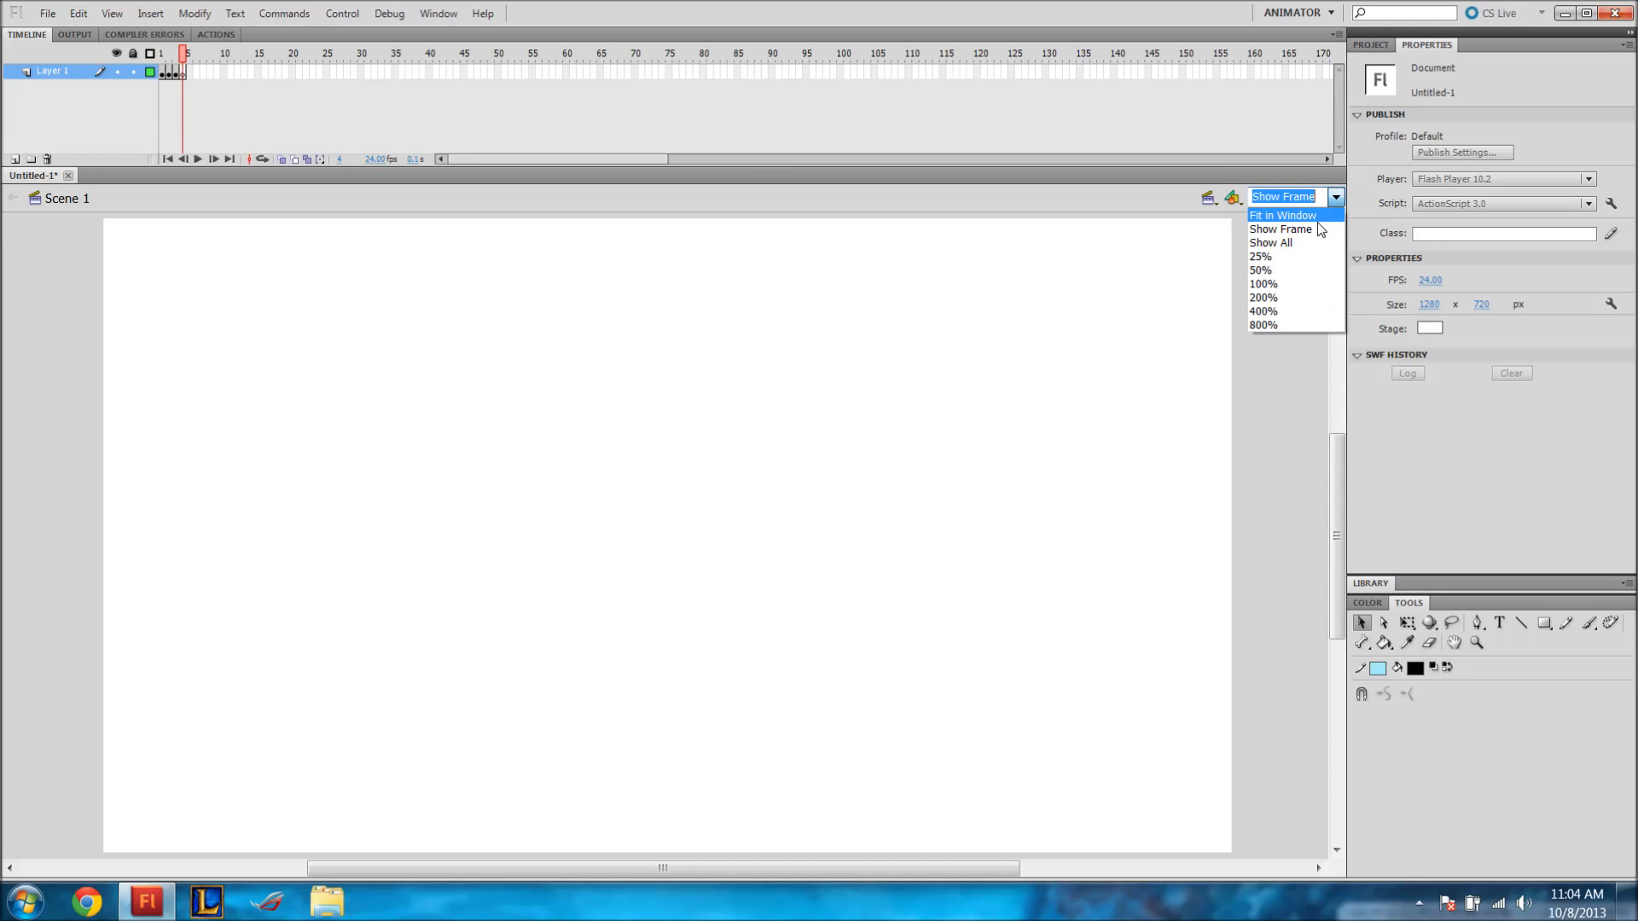
pyautogui.click(1314, 215)
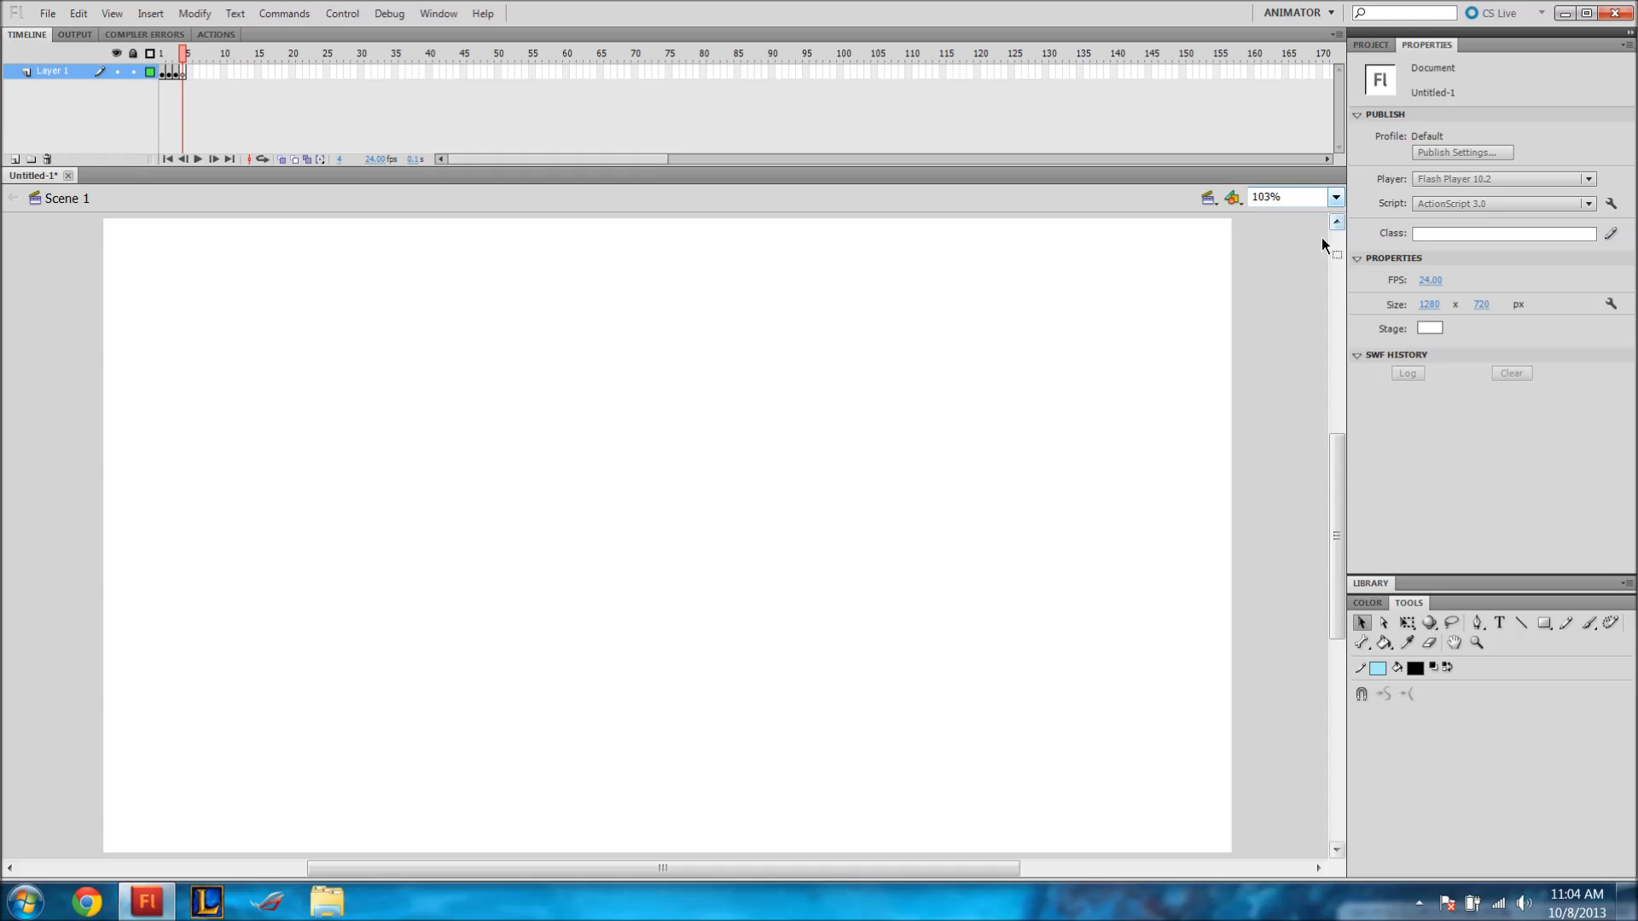
pyautogui.moveTo(1331, 458)
pyautogui.mouseDown()
pyautogui.moveTo(1307, 483)
pyautogui.moveTo(1322, 411)
pyautogui.moveTo(1297, 467)
pyautogui.moveTo(1332, 478)
pyautogui.mouseUp()
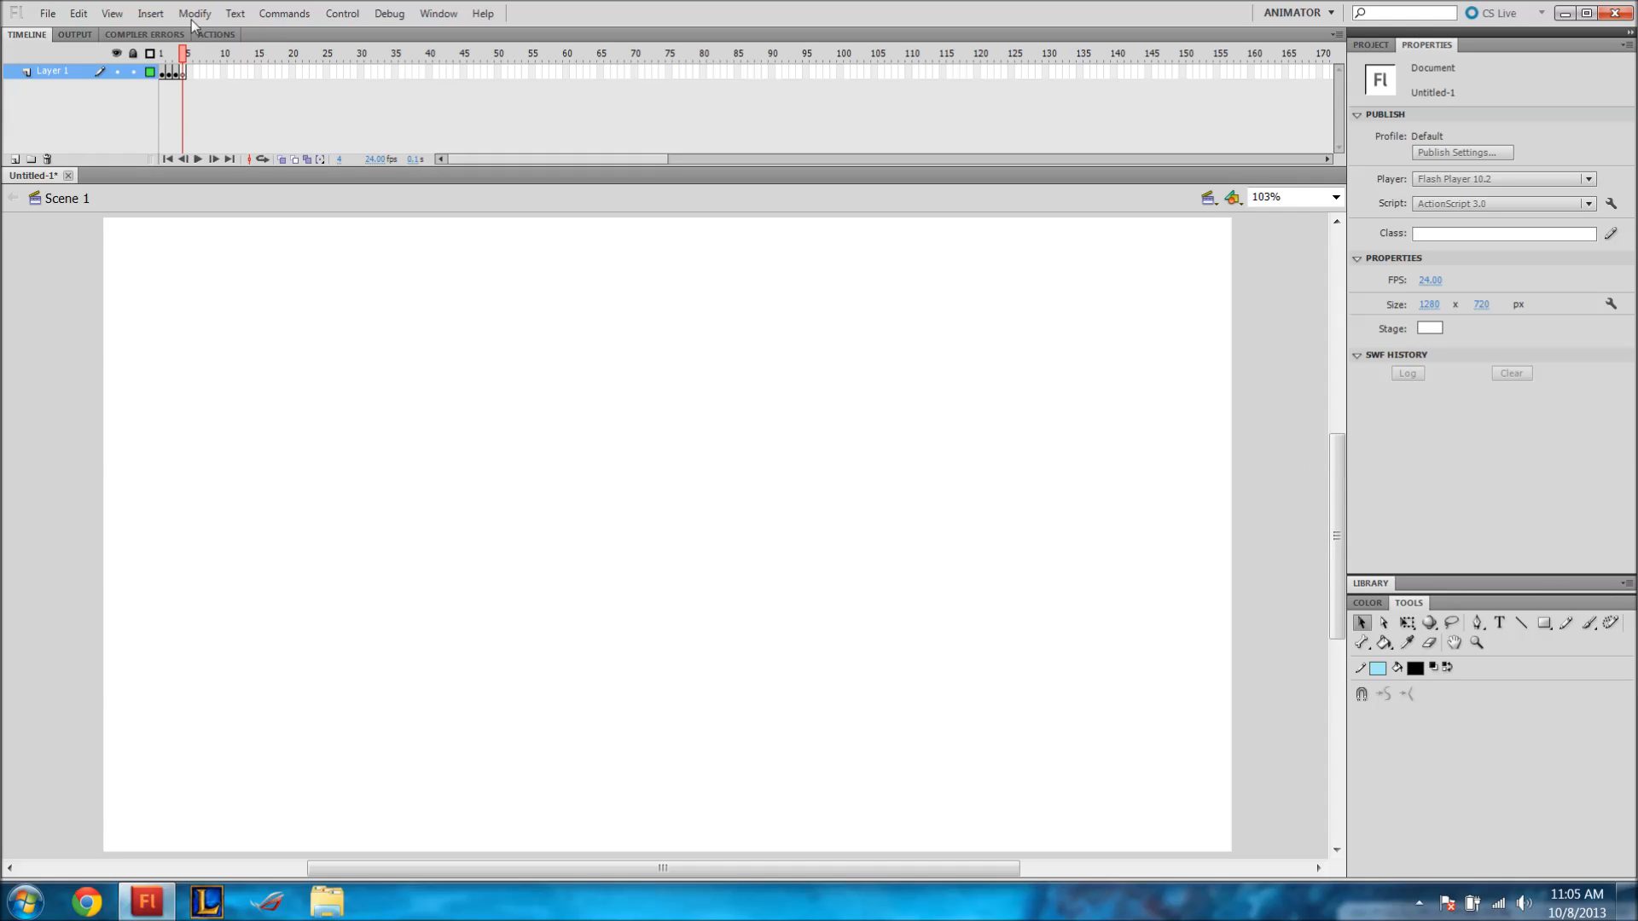
# Review the artwork on the four keyframes of Layer 1 and select frames 1 through 4.
pyautogui.moveTo(183, 56)
pyautogui.mouseDown()
pyautogui.moveTo(162, 60)
pyautogui.moveTo(177, 71)
pyautogui.mouseUp()
pyautogui.click(165, 73)
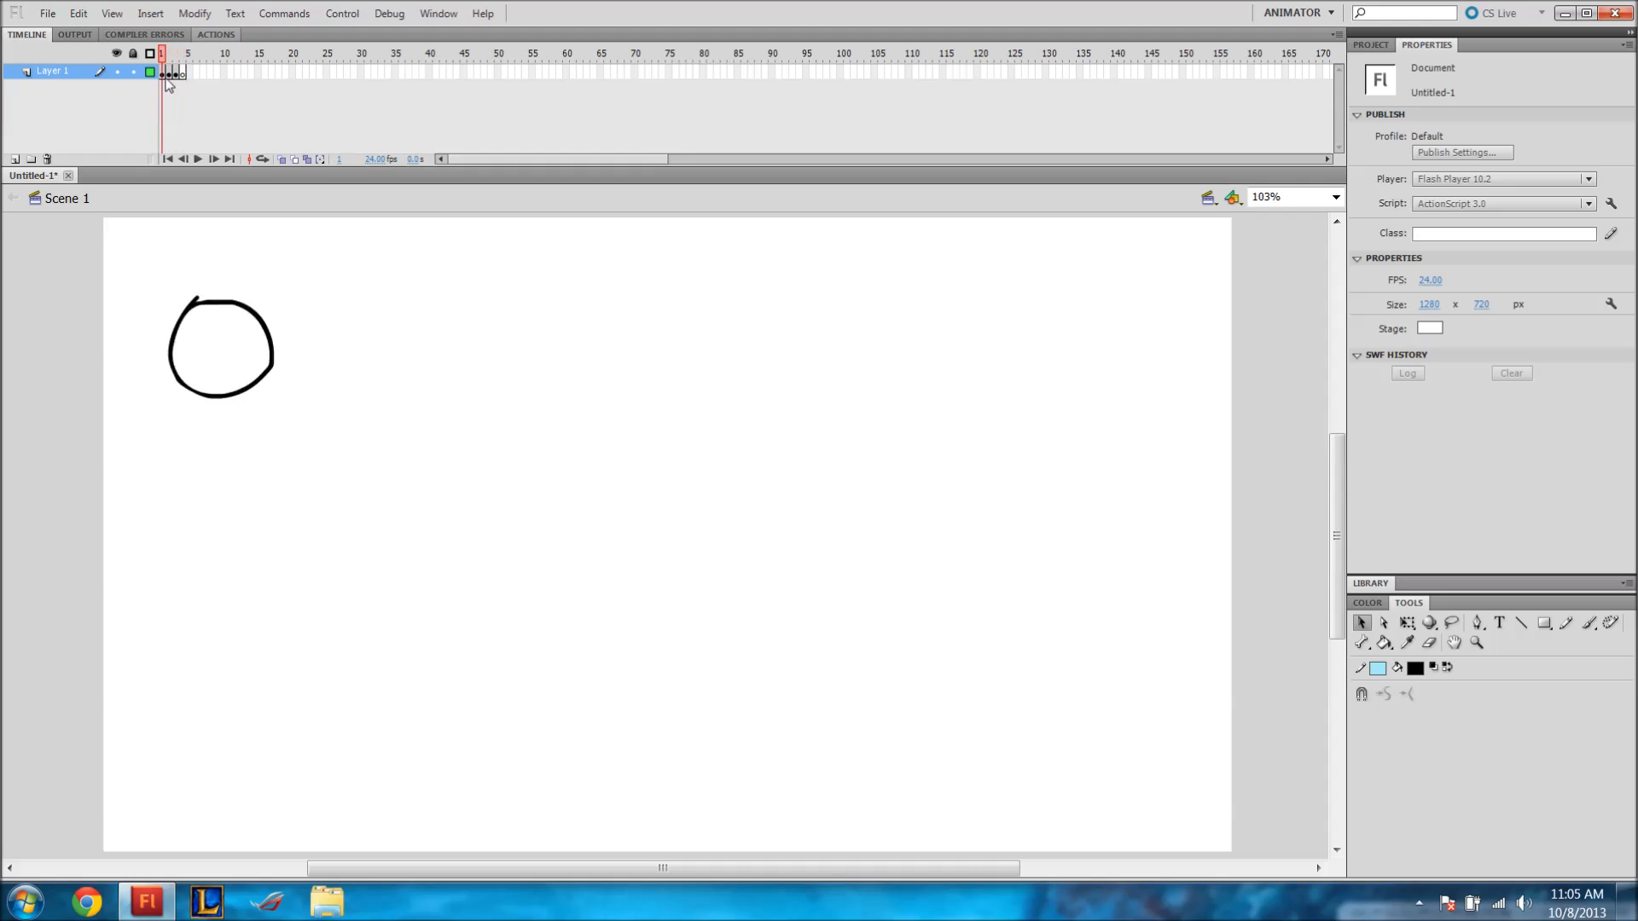
pyautogui.click(175, 75)
pyautogui.click(162, 62)
pyautogui.click(184, 75)
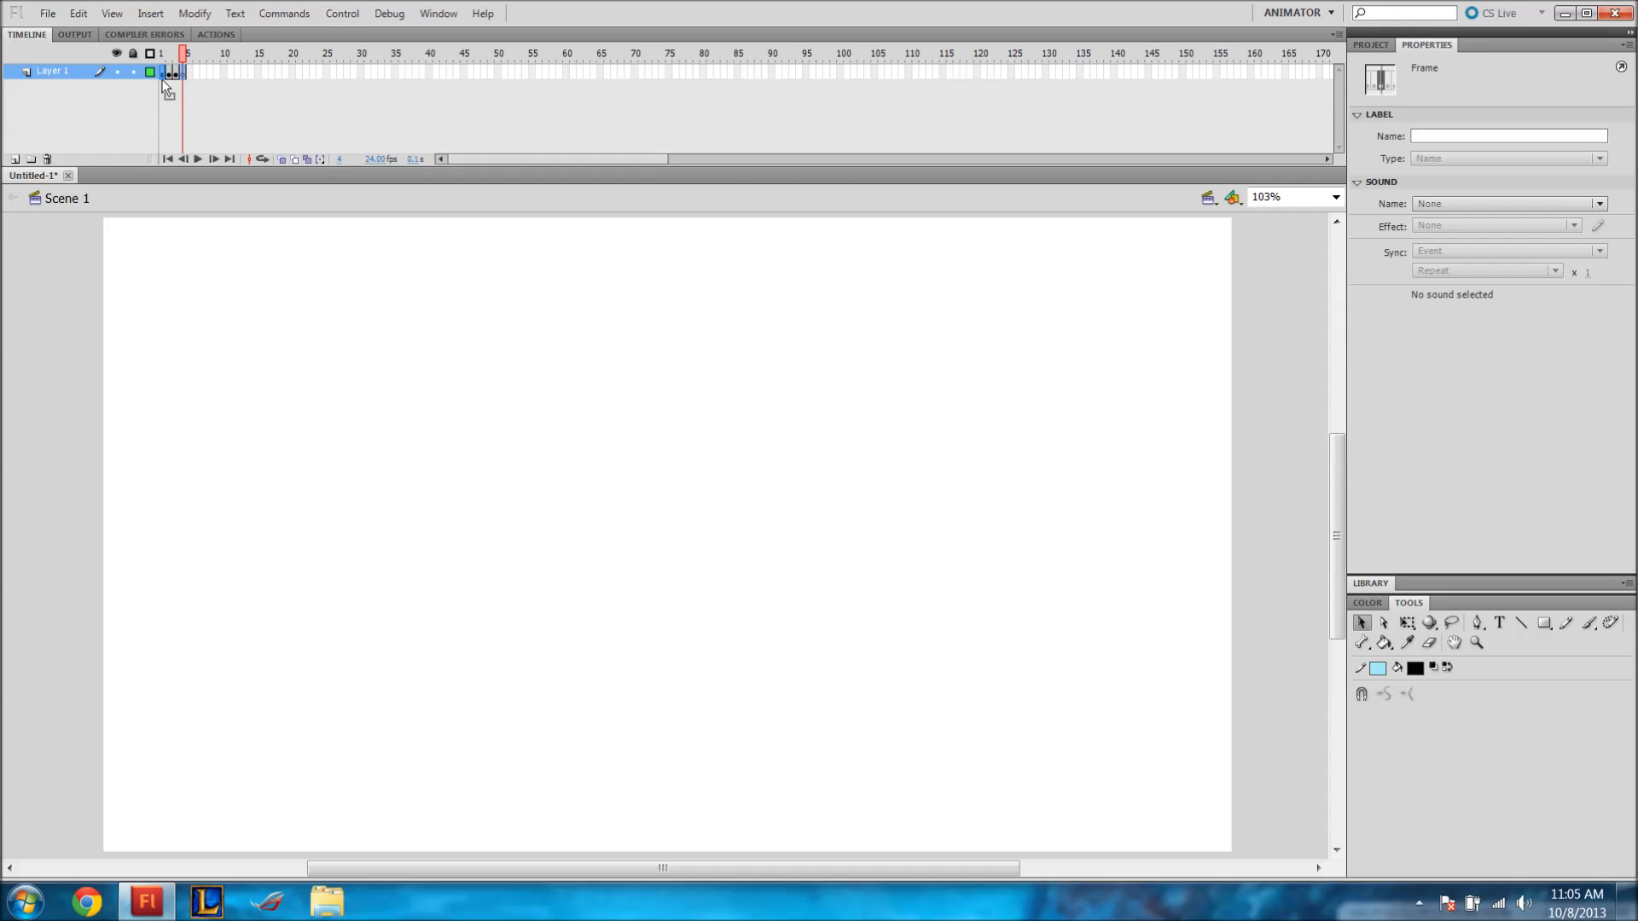
pyautogui.moveTo(184, 75); pyautogui.dragTo(162, 75)
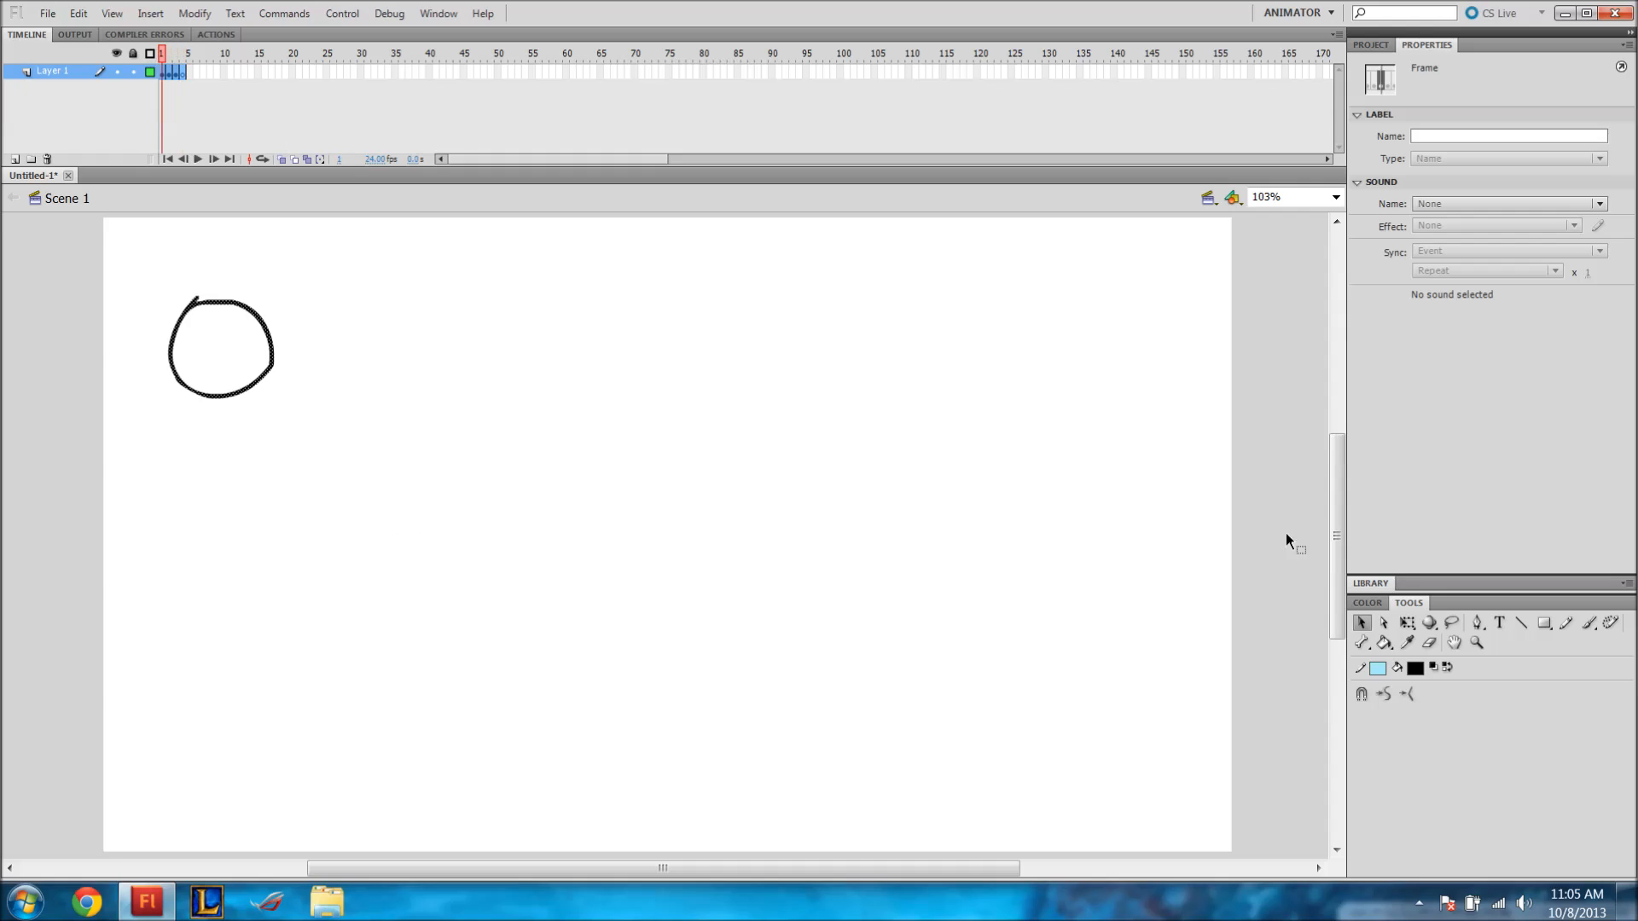
# Expand the Library and resize it so its preview and item list sit above the drawing tools.
pyautogui.click(1368, 586)
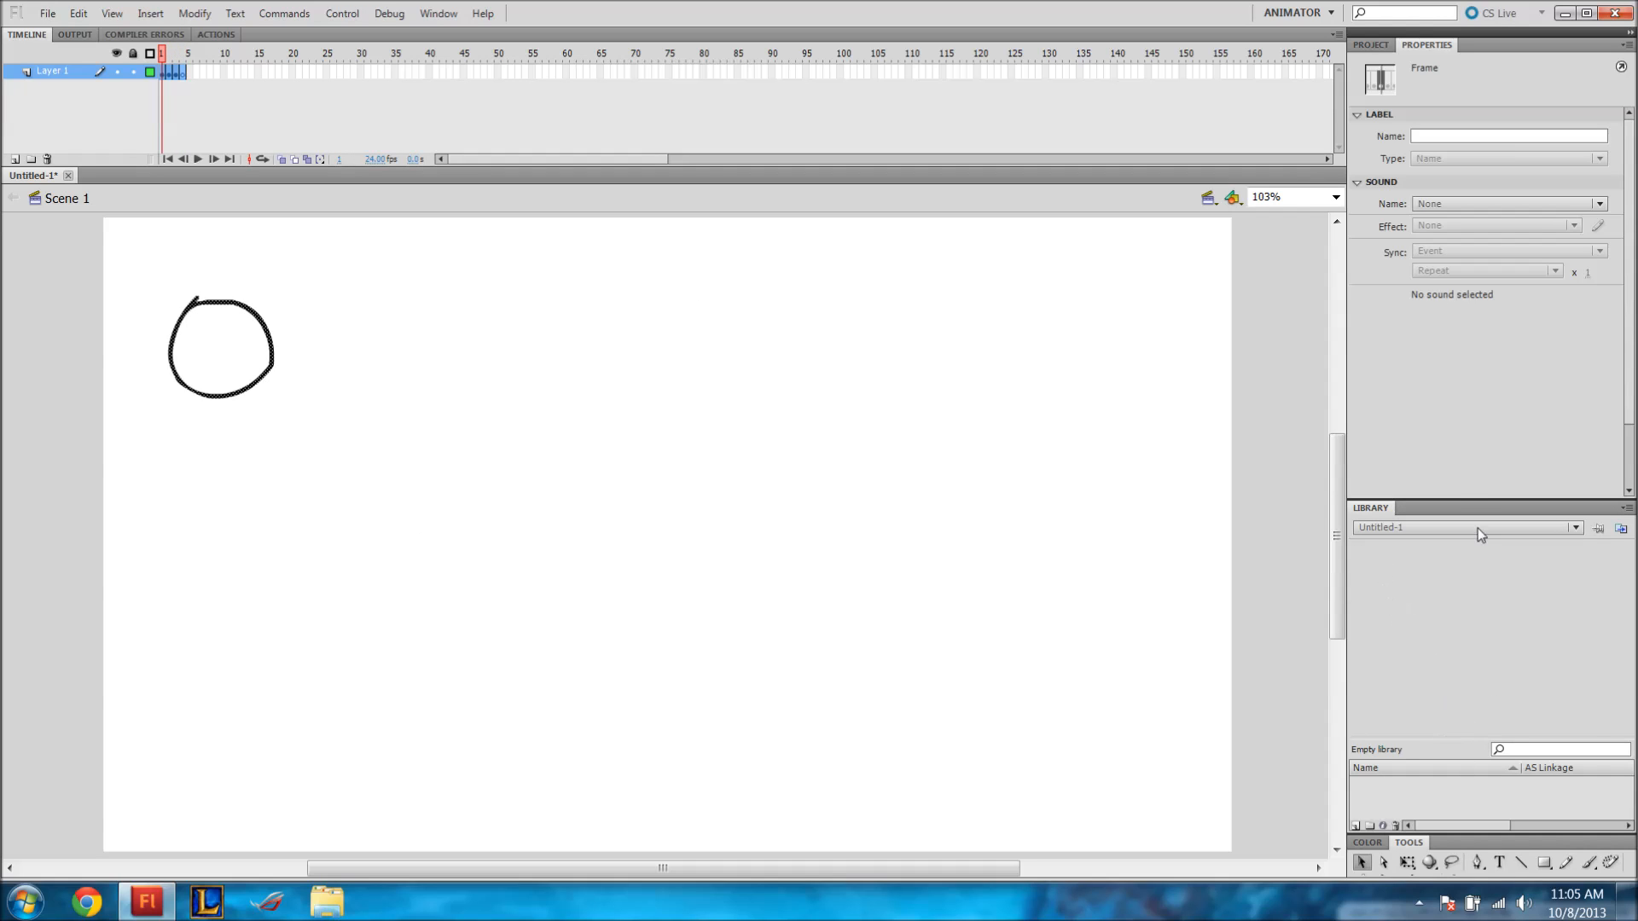
pyautogui.moveTo(1469, 503); pyautogui.dragTo(1483, 391)
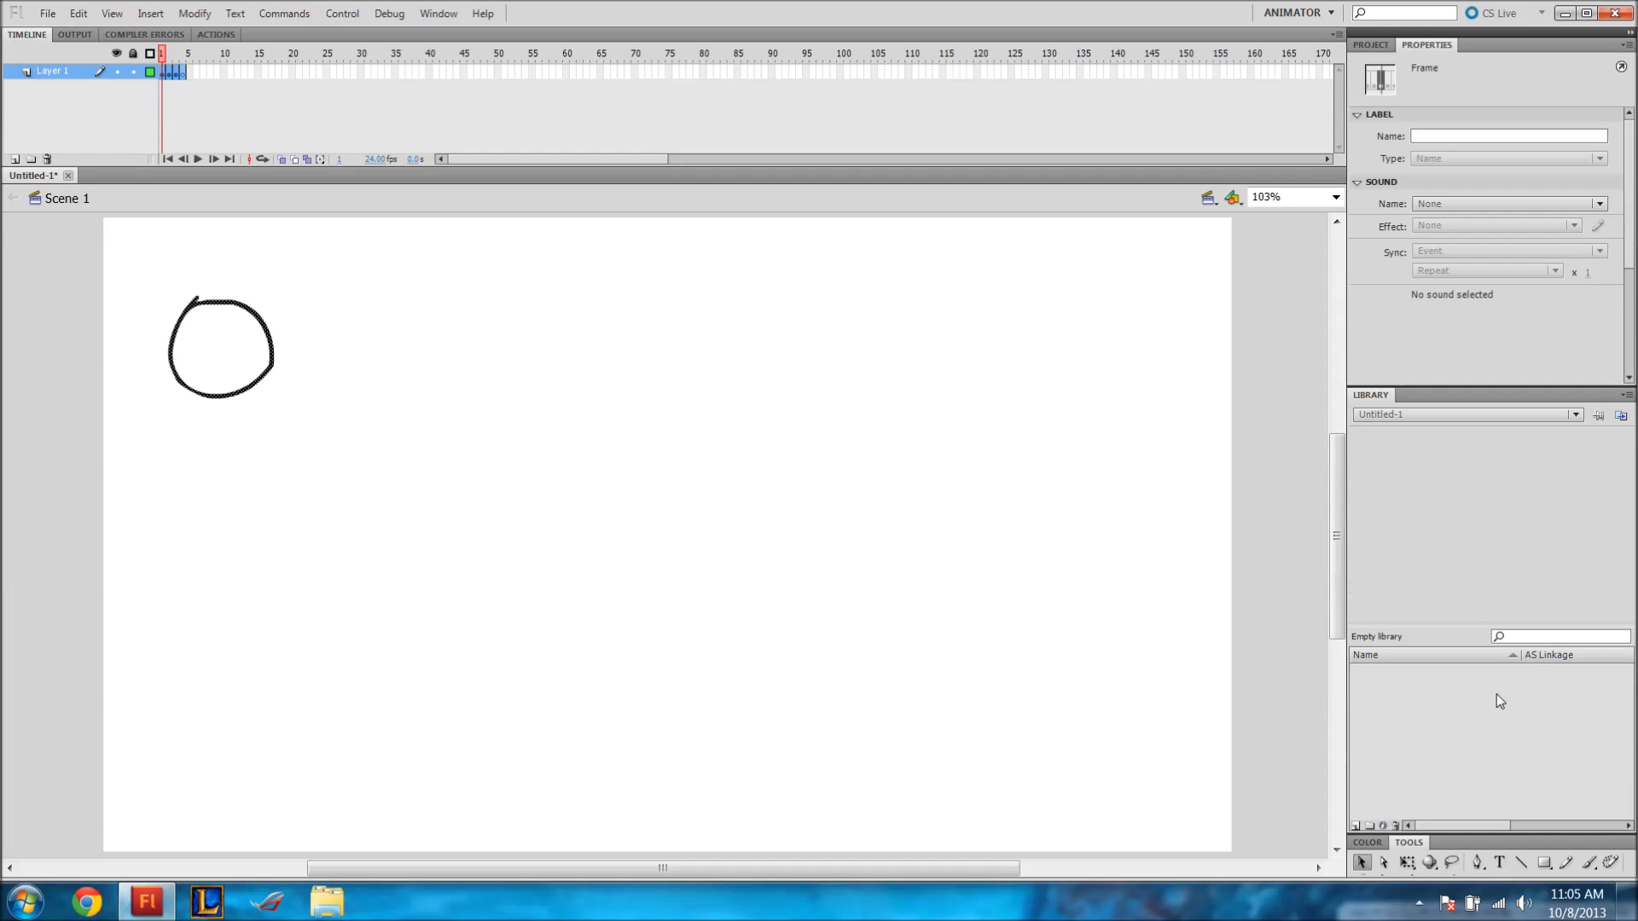
pyautogui.moveTo(1490, 843); pyautogui.dragTo(1517, 602)
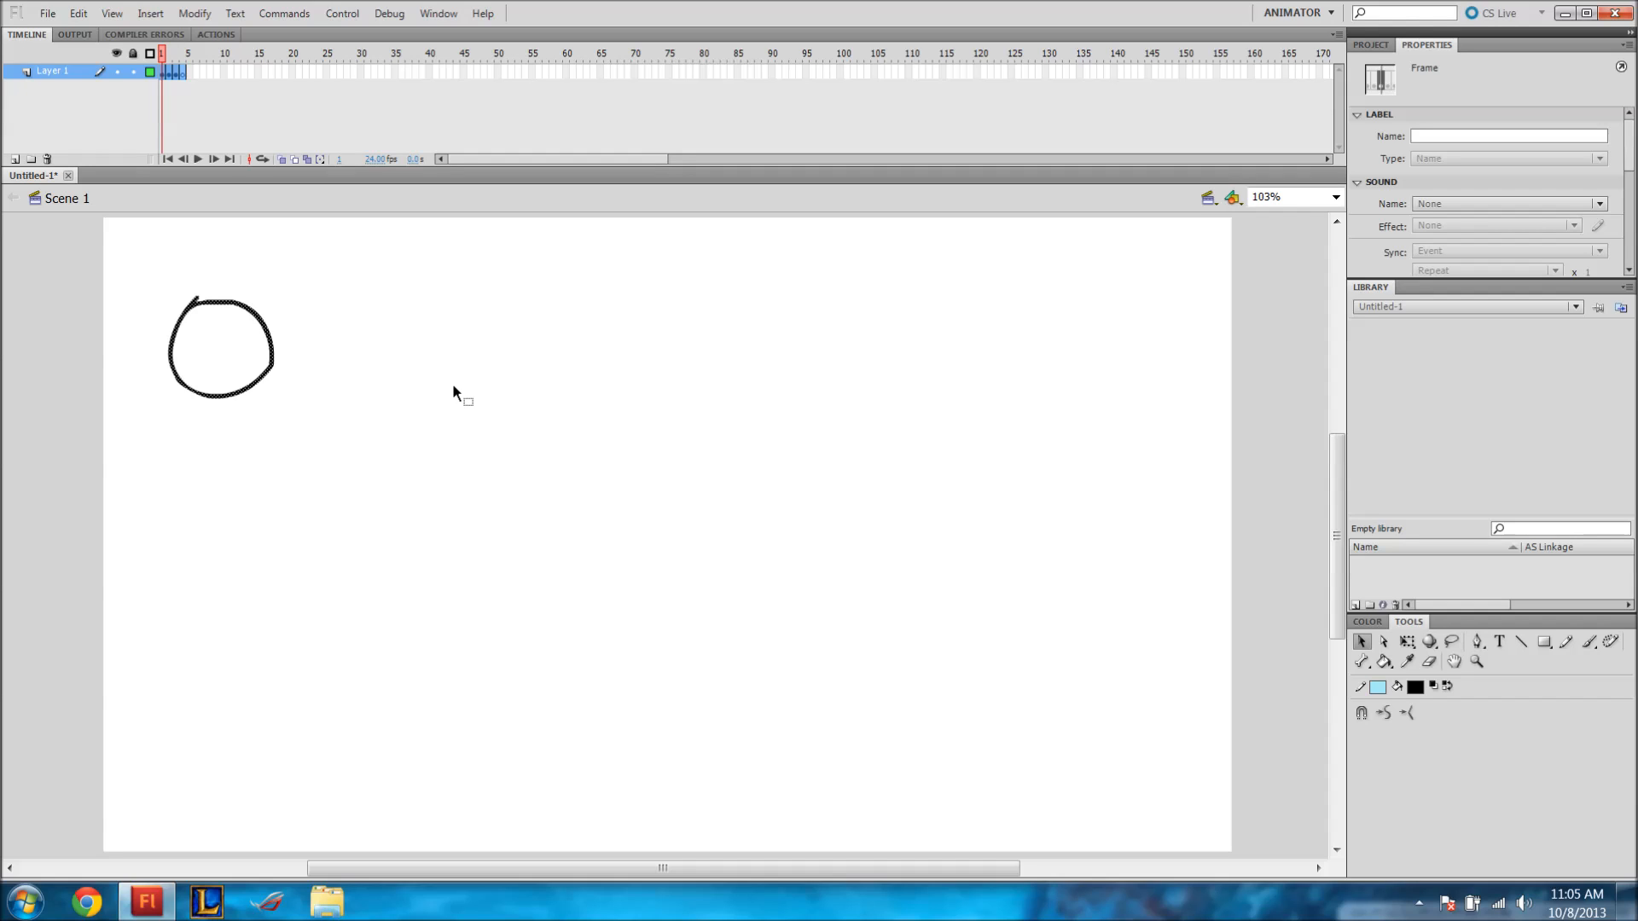
# Move the circle on frame 1 toward the middle of the stage, to about X 418, Y 218.
pyautogui.click(271, 366)
pyautogui.moveTo(270, 365); pyautogui.dragTo(577, 487)
pyautogui.click(529, 498)
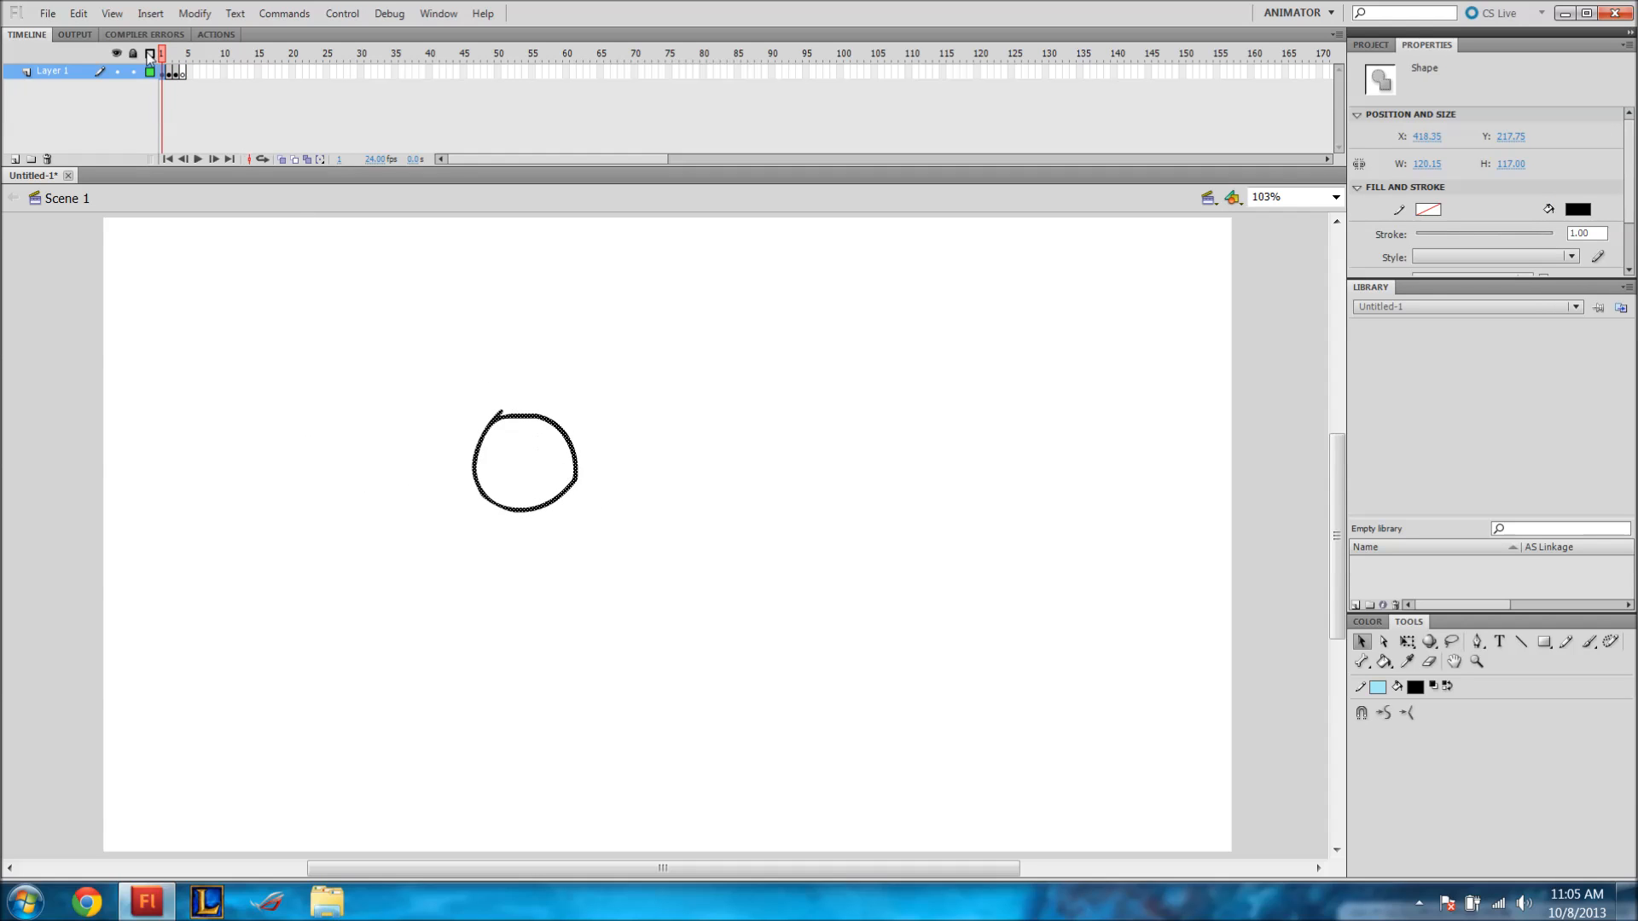
# Remove all frames after frame 1 from Layer 1.
pyautogui.click(172, 74)
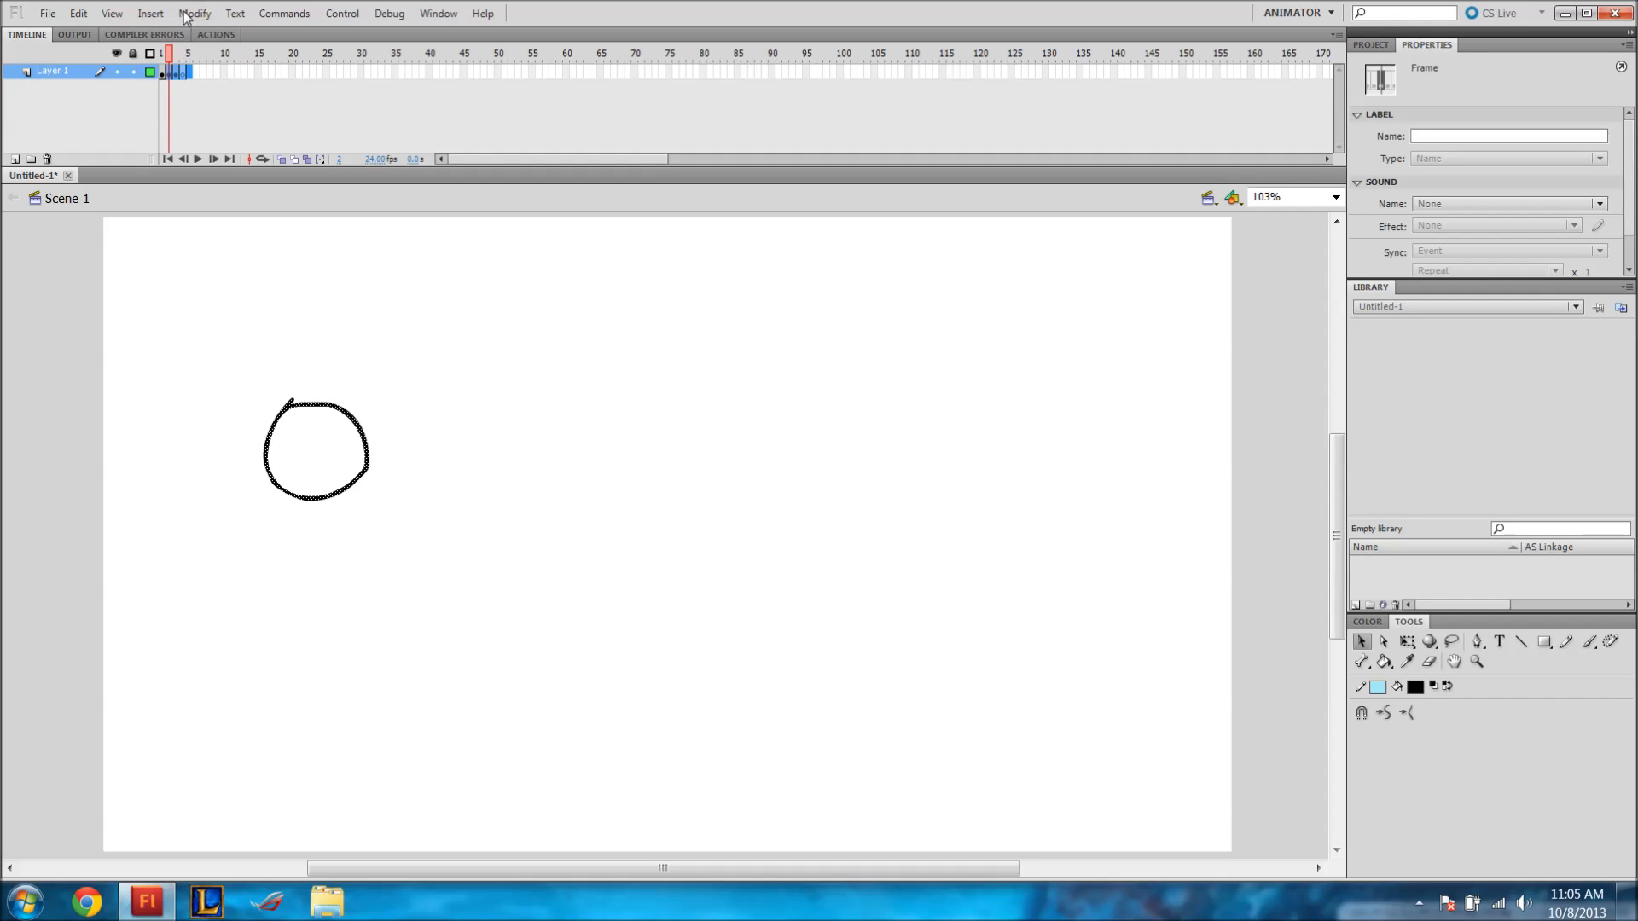
pyautogui.click(182, 73)
pyautogui.click(254, 73)
pyautogui.click(170, 72)
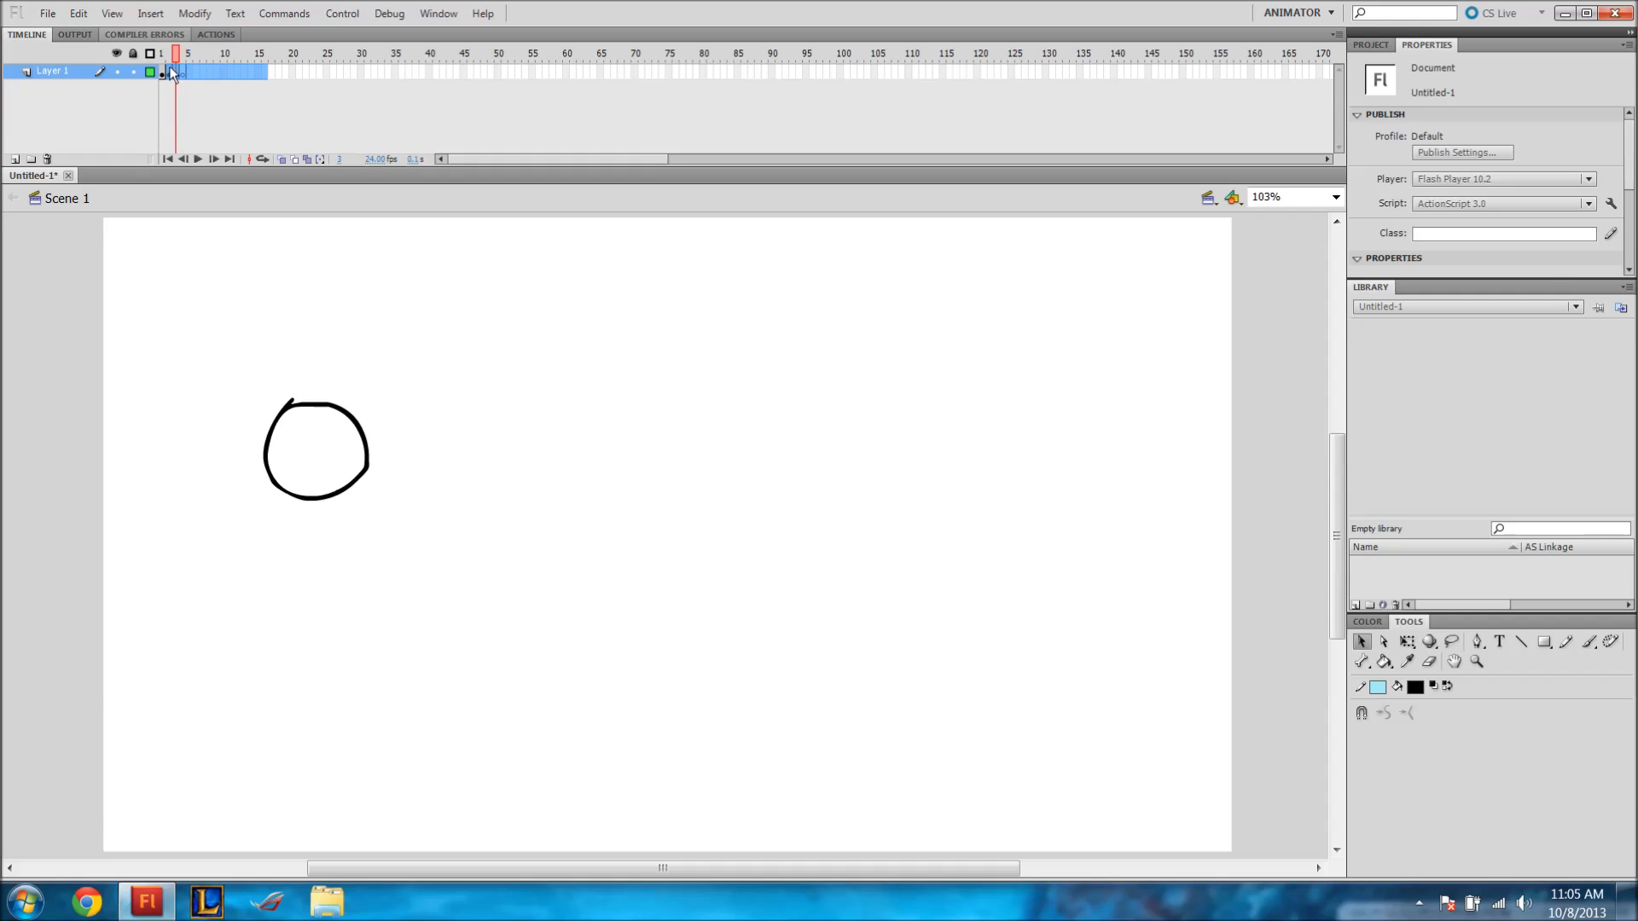
pyautogui.rightClick(177, 75)
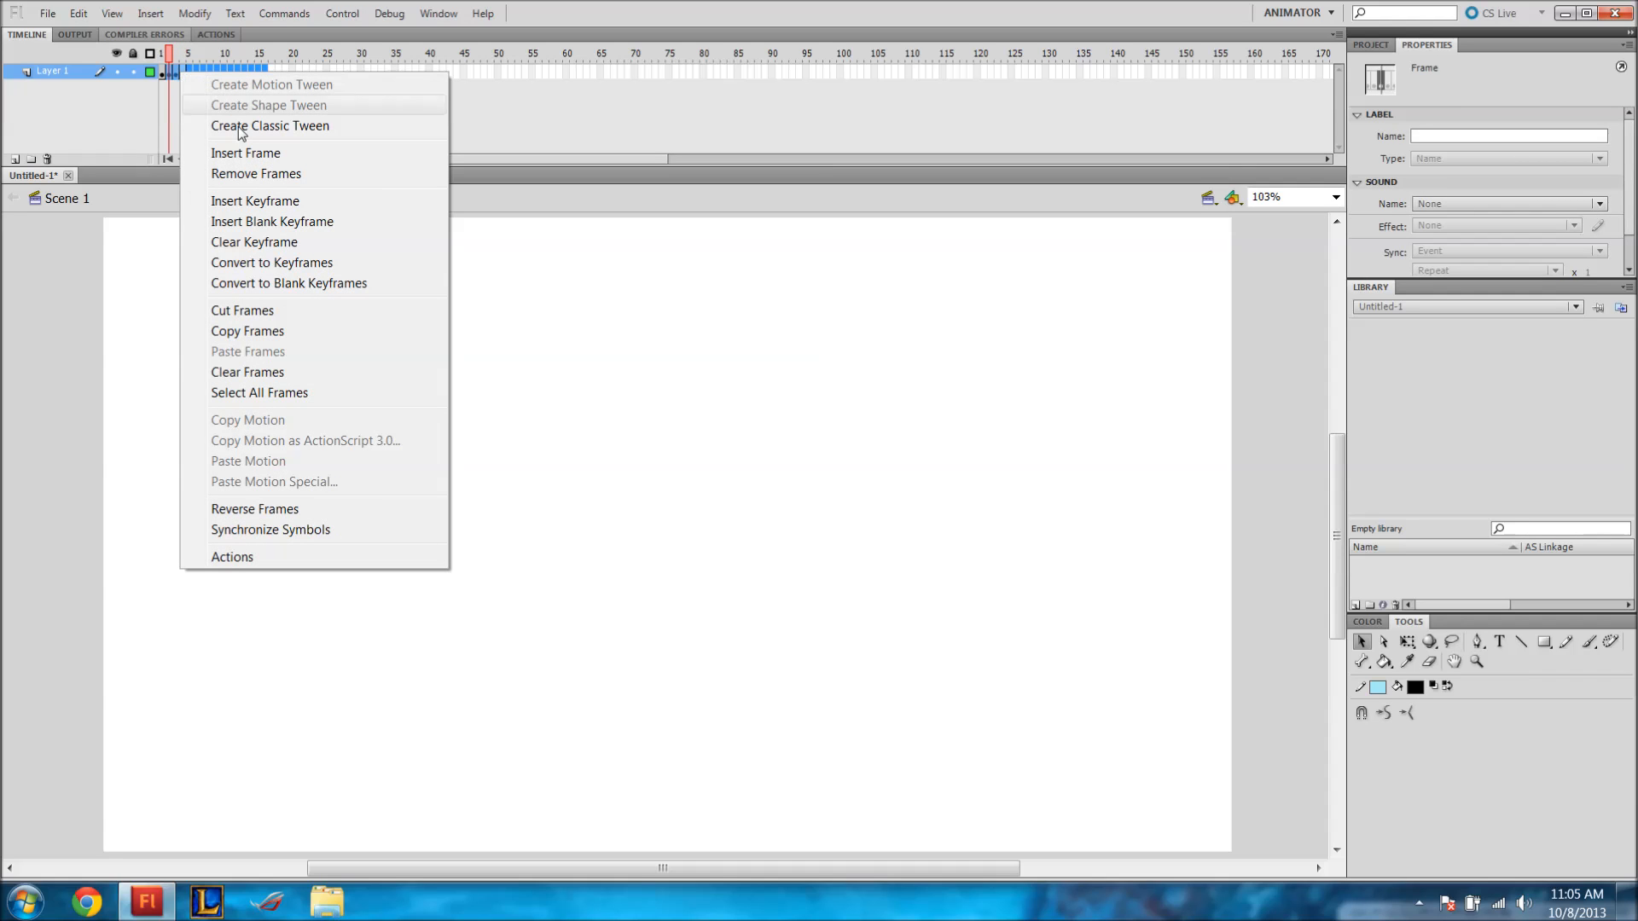
pyautogui.click(246, 177)
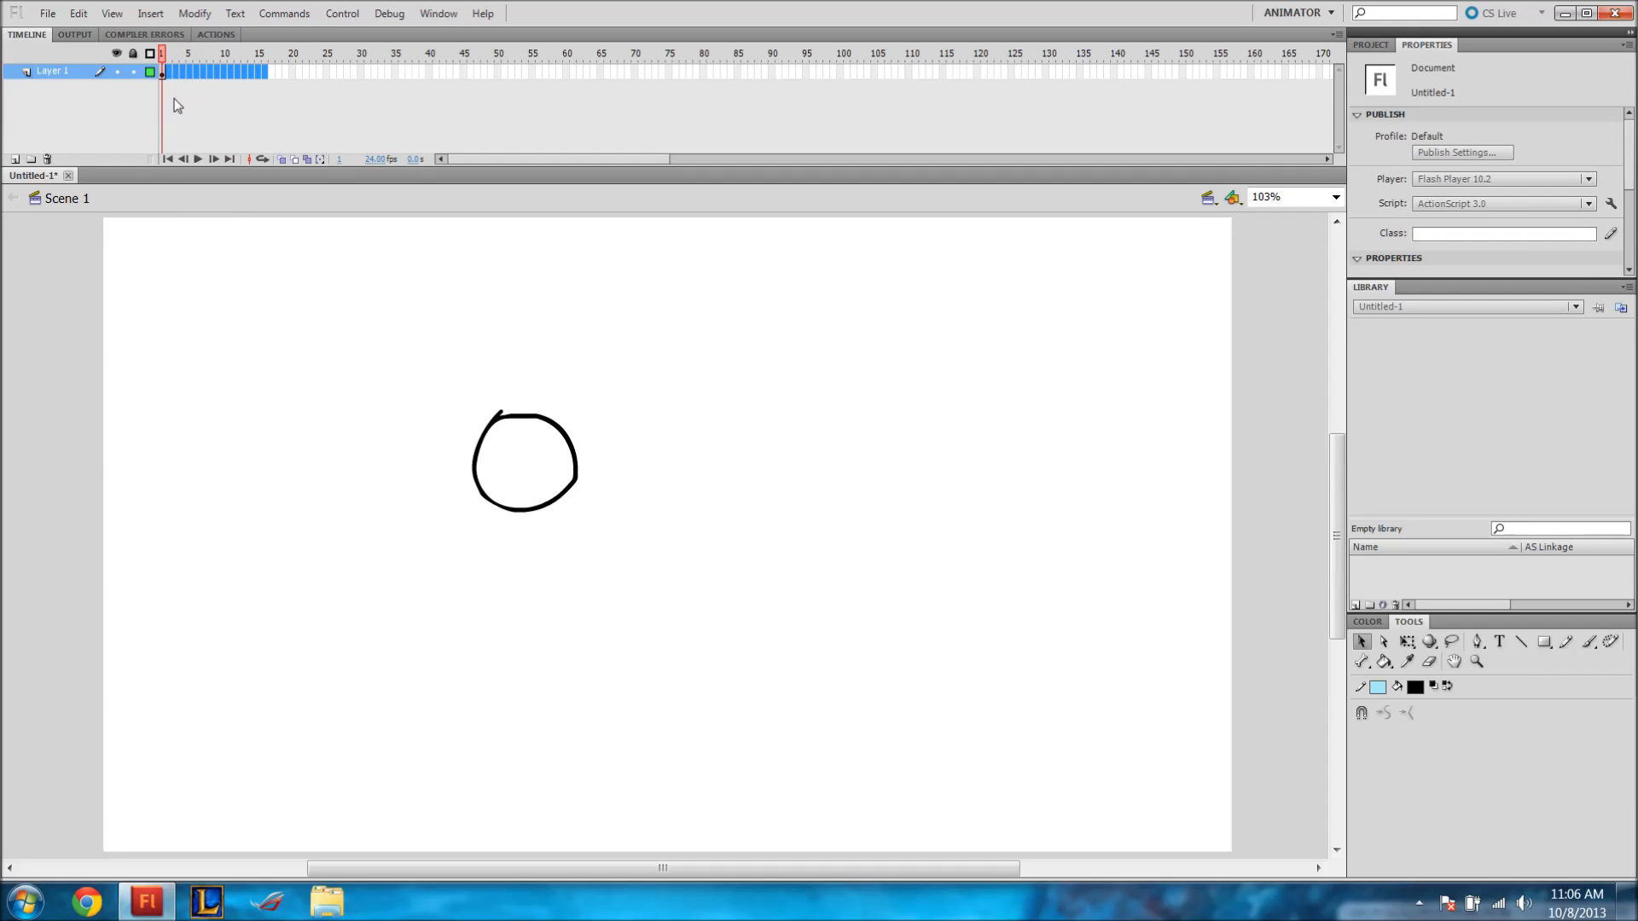
# Move the remaining circle on frame 1 nearer the stage centre, to about X 543, Y 242.
pyautogui.click(166, 91)
pyautogui.click(565, 444)
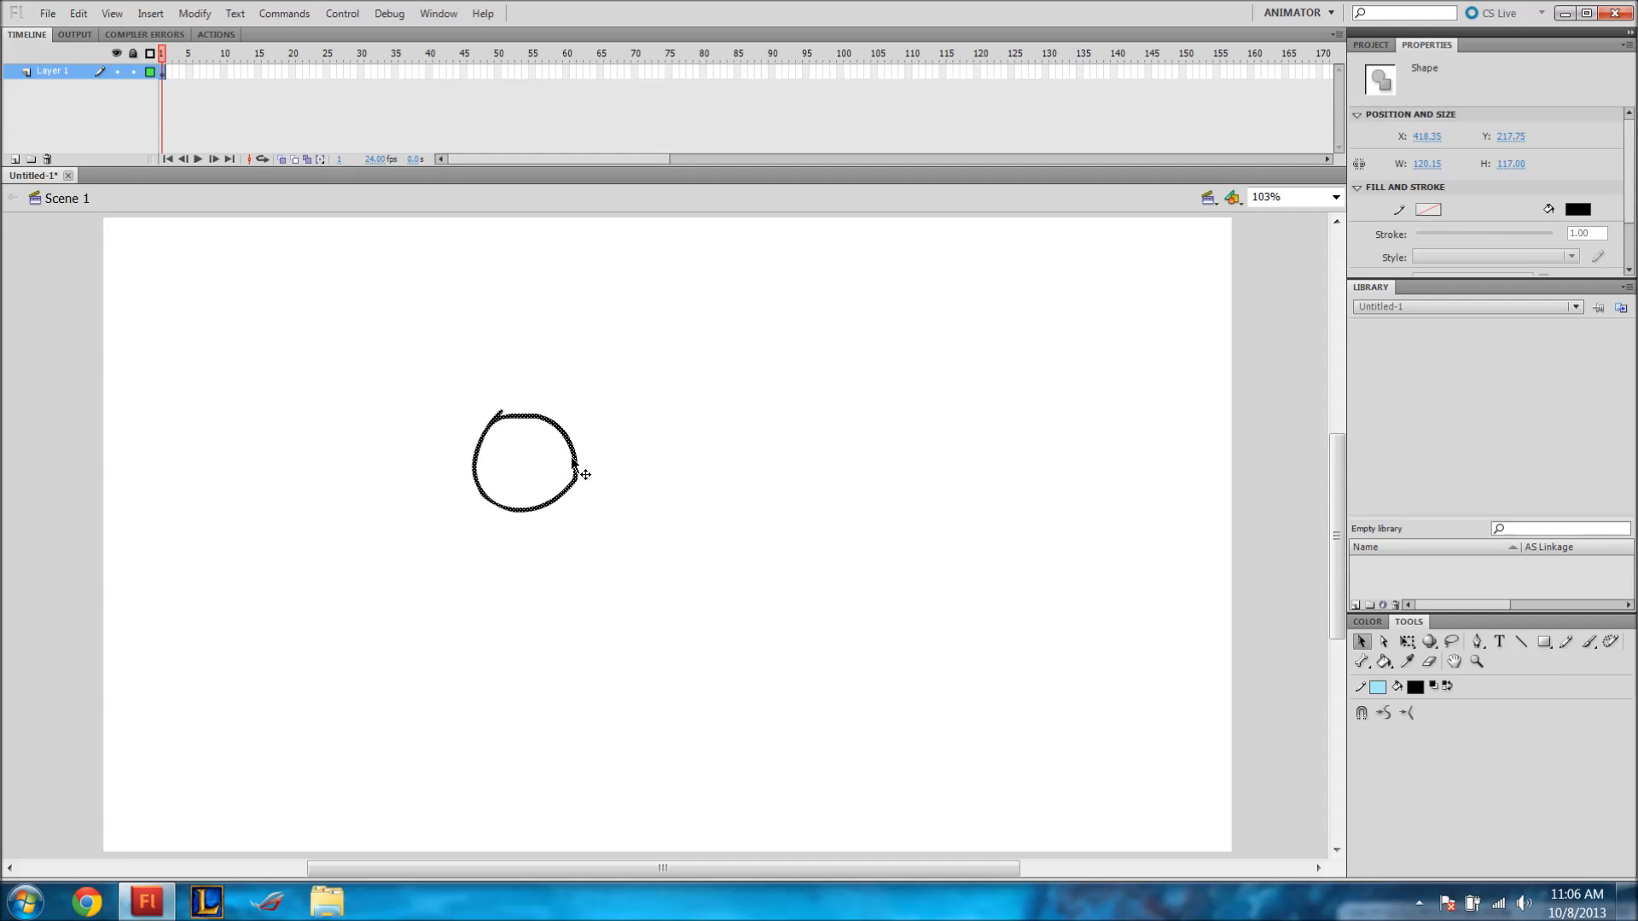
pyautogui.moveTo(578, 456); pyautogui.dragTo(688, 474)
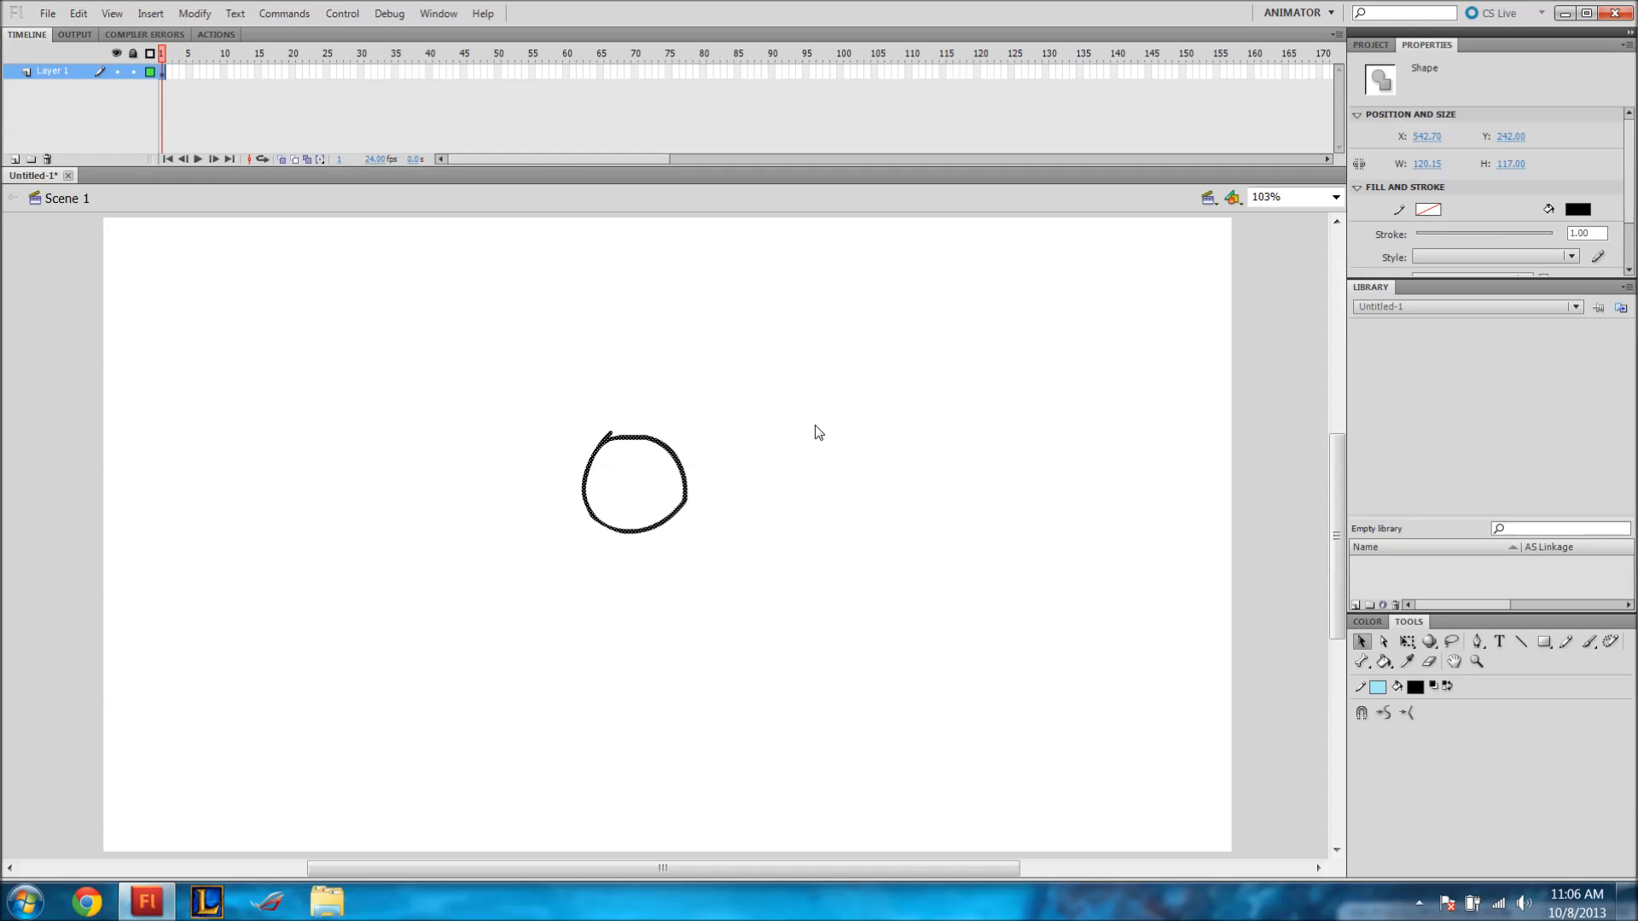
# Convert the circle to a Movie Clip symbol named Ball, reviewing the type choices and advanced options before confirming.
pyautogui.press('F8')
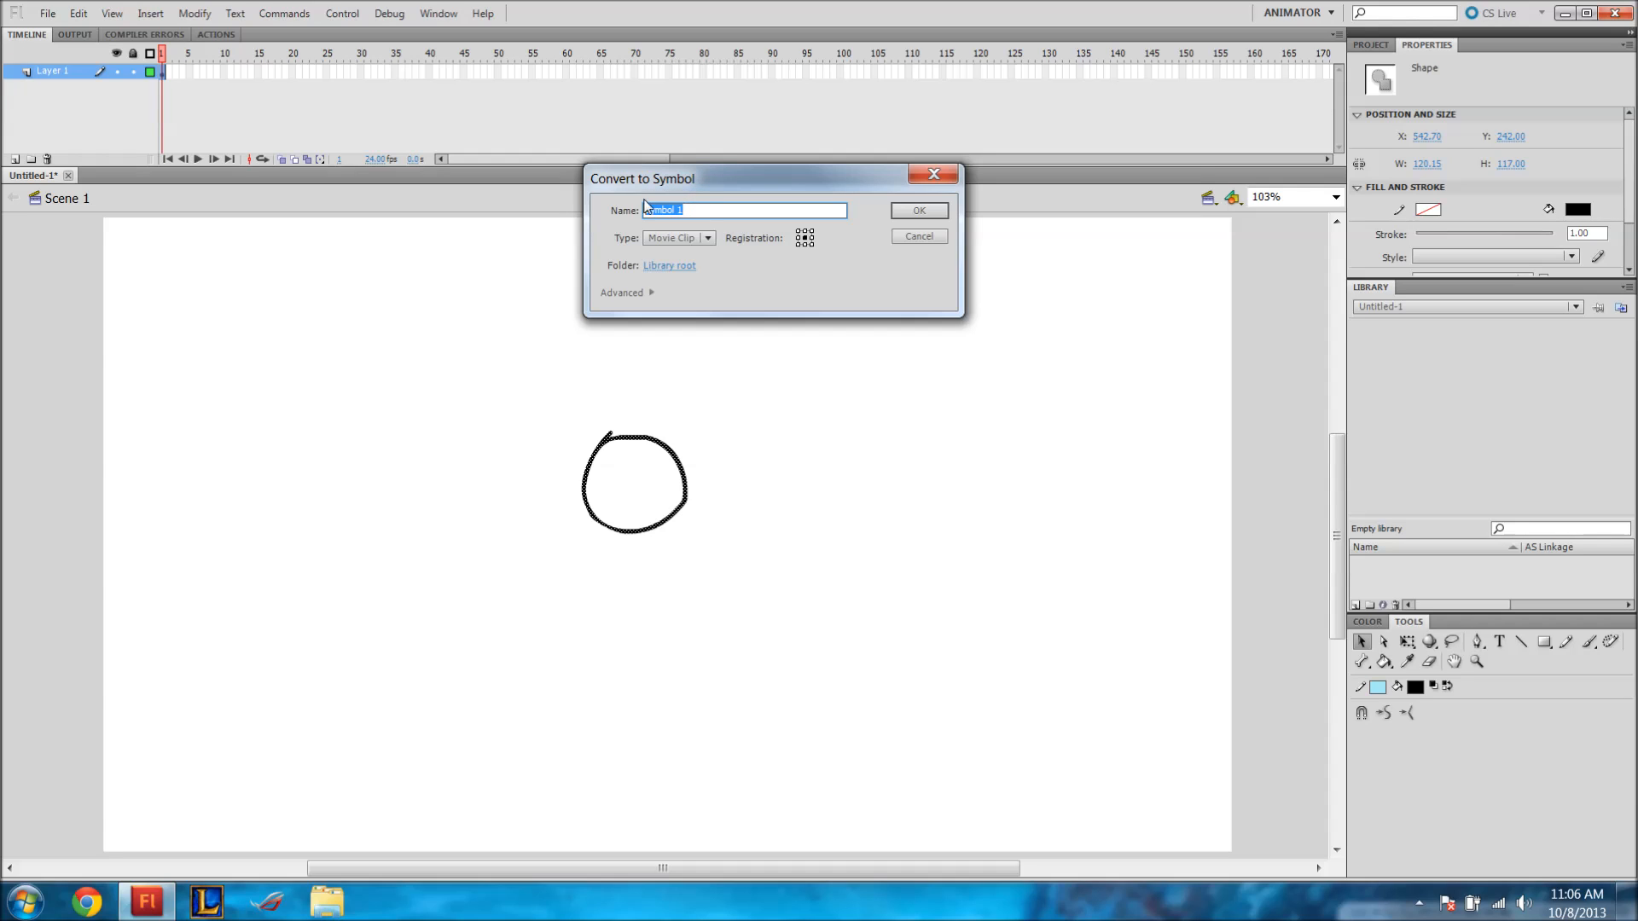
pyautogui.write('Ball')
pyautogui.click(710, 237)
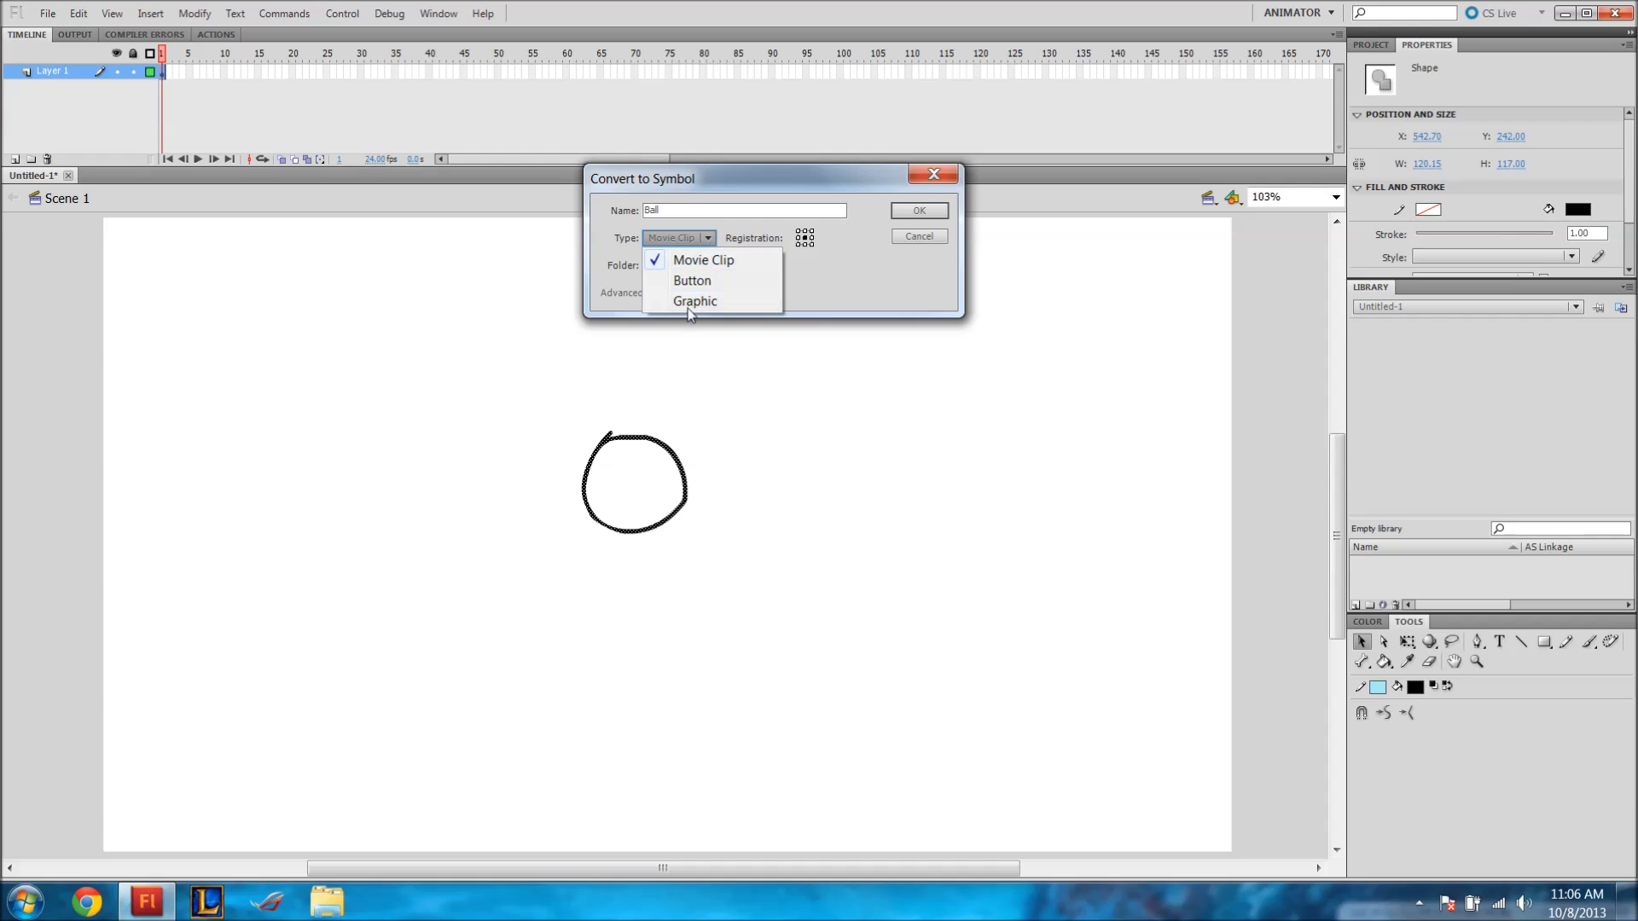
pyautogui.click(709, 259)
pyautogui.click(708, 240)
pyautogui.click(815, 279)
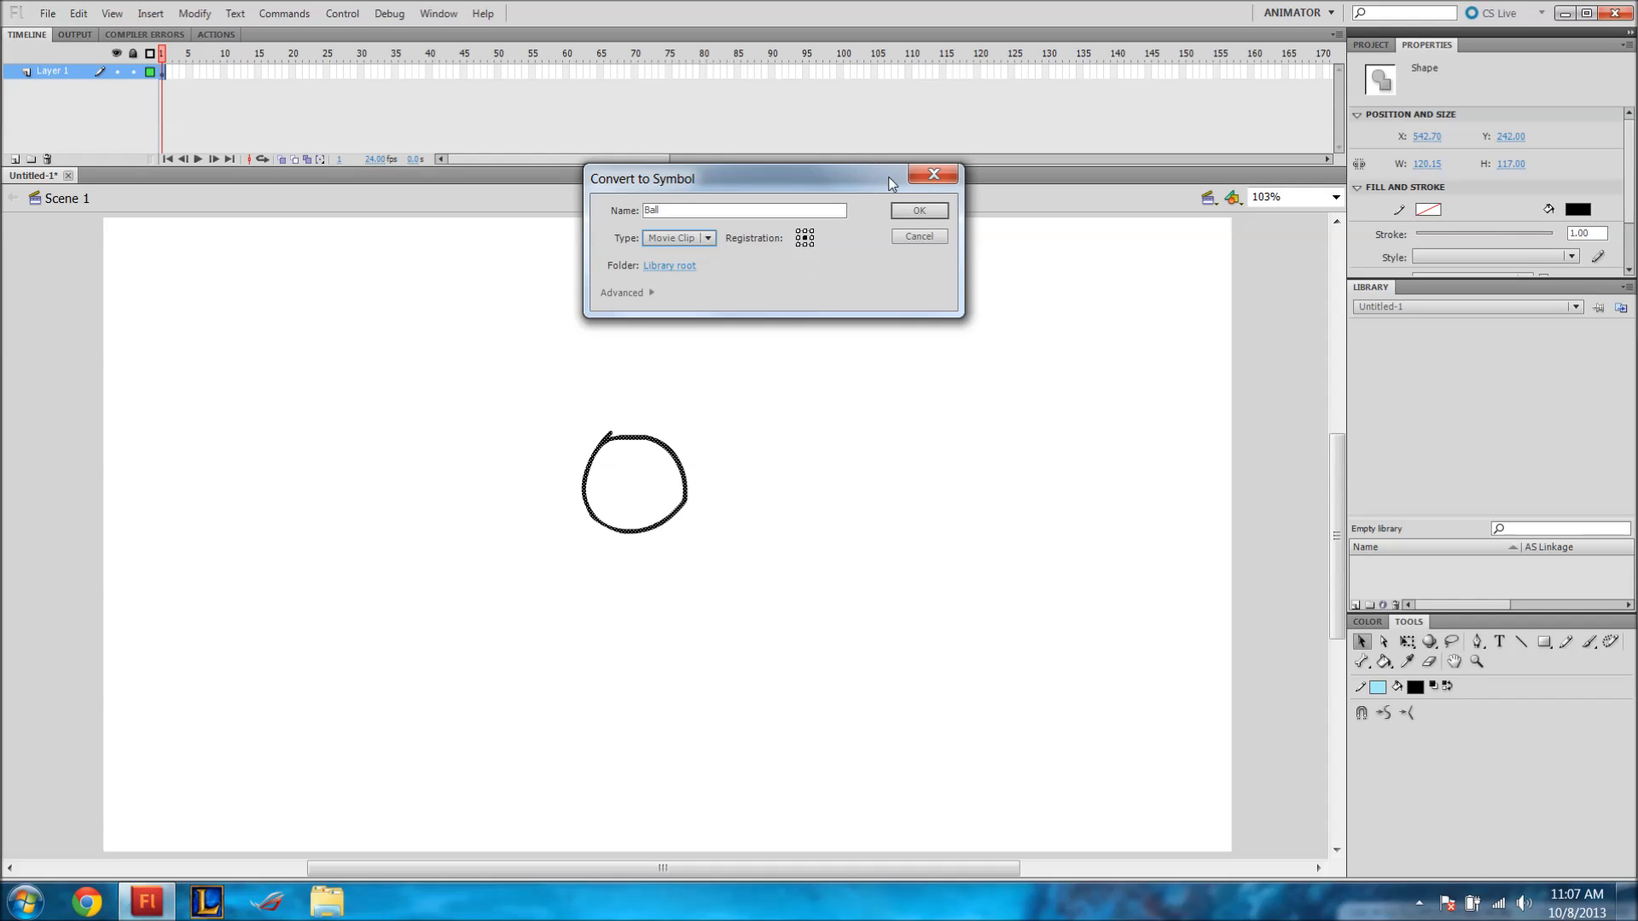
pyautogui.click(652, 294)
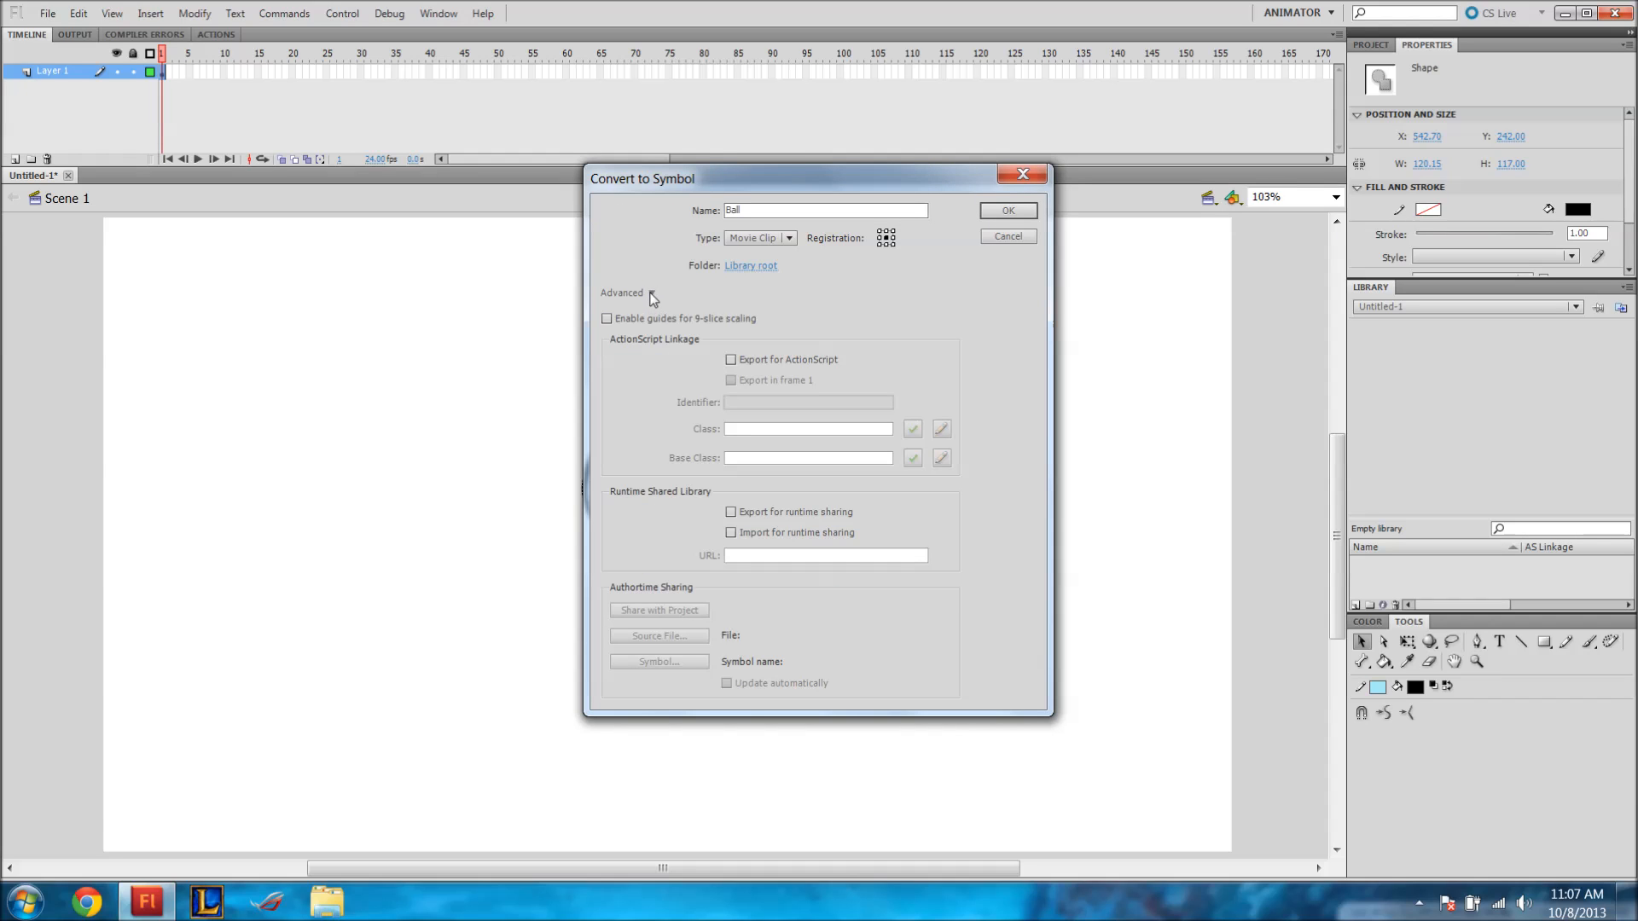
pyautogui.click(651, 293)
pyautogui.click(651, 294)
pyautogui.click(652, 293)
pyautogui.click(651, 293)
pyautogui.click(651, 294)
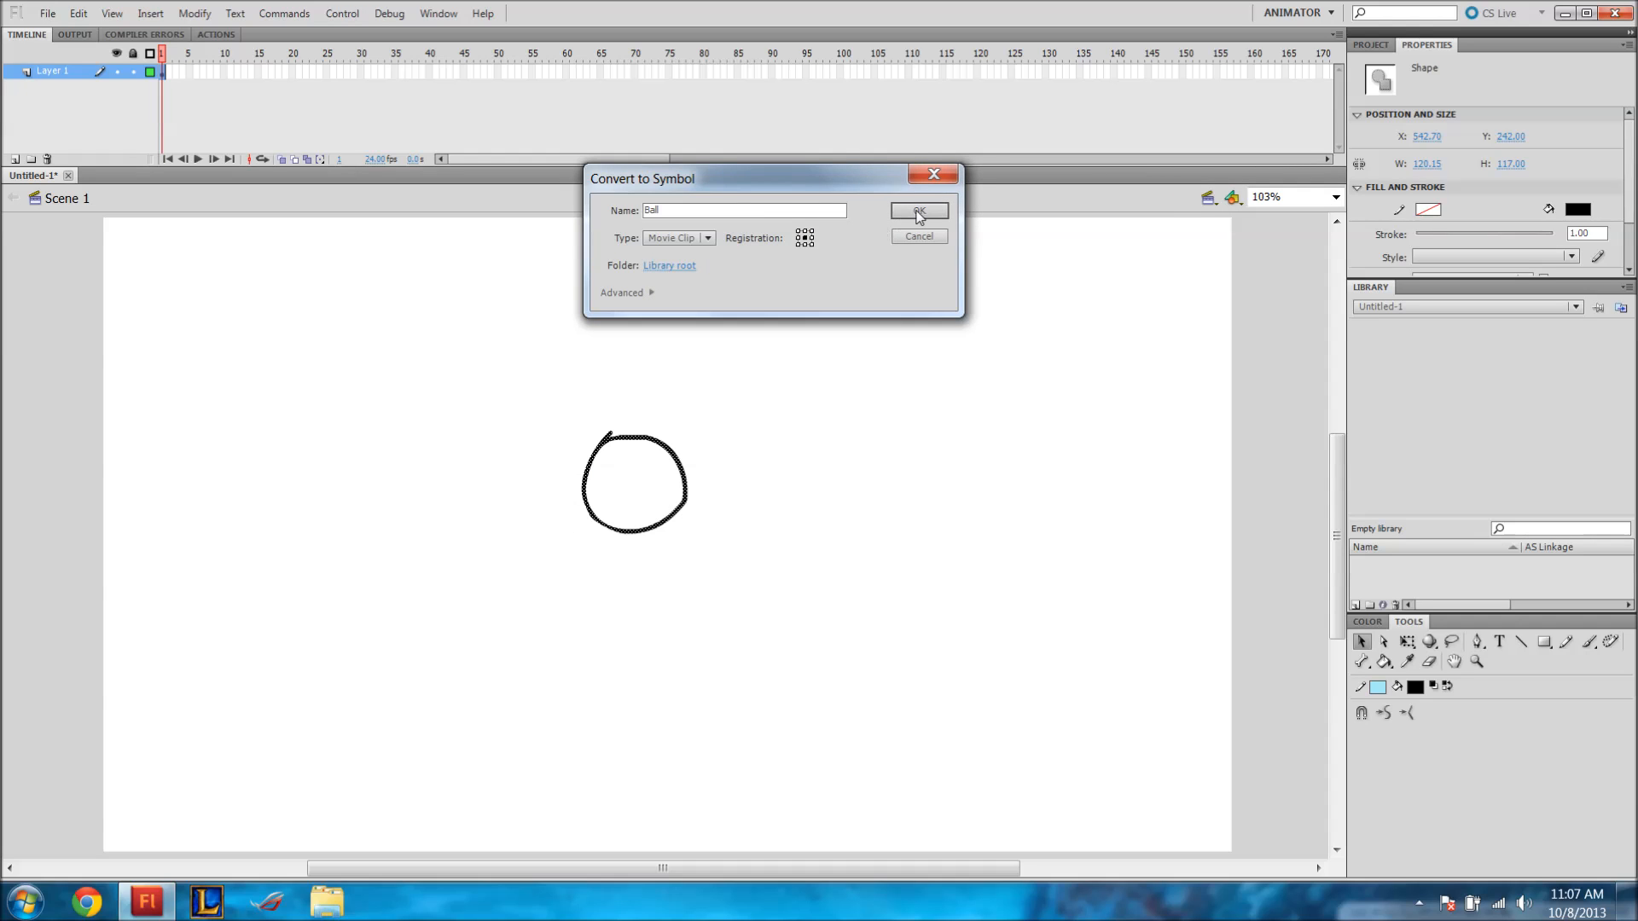
pyautogui.click(919, 213)
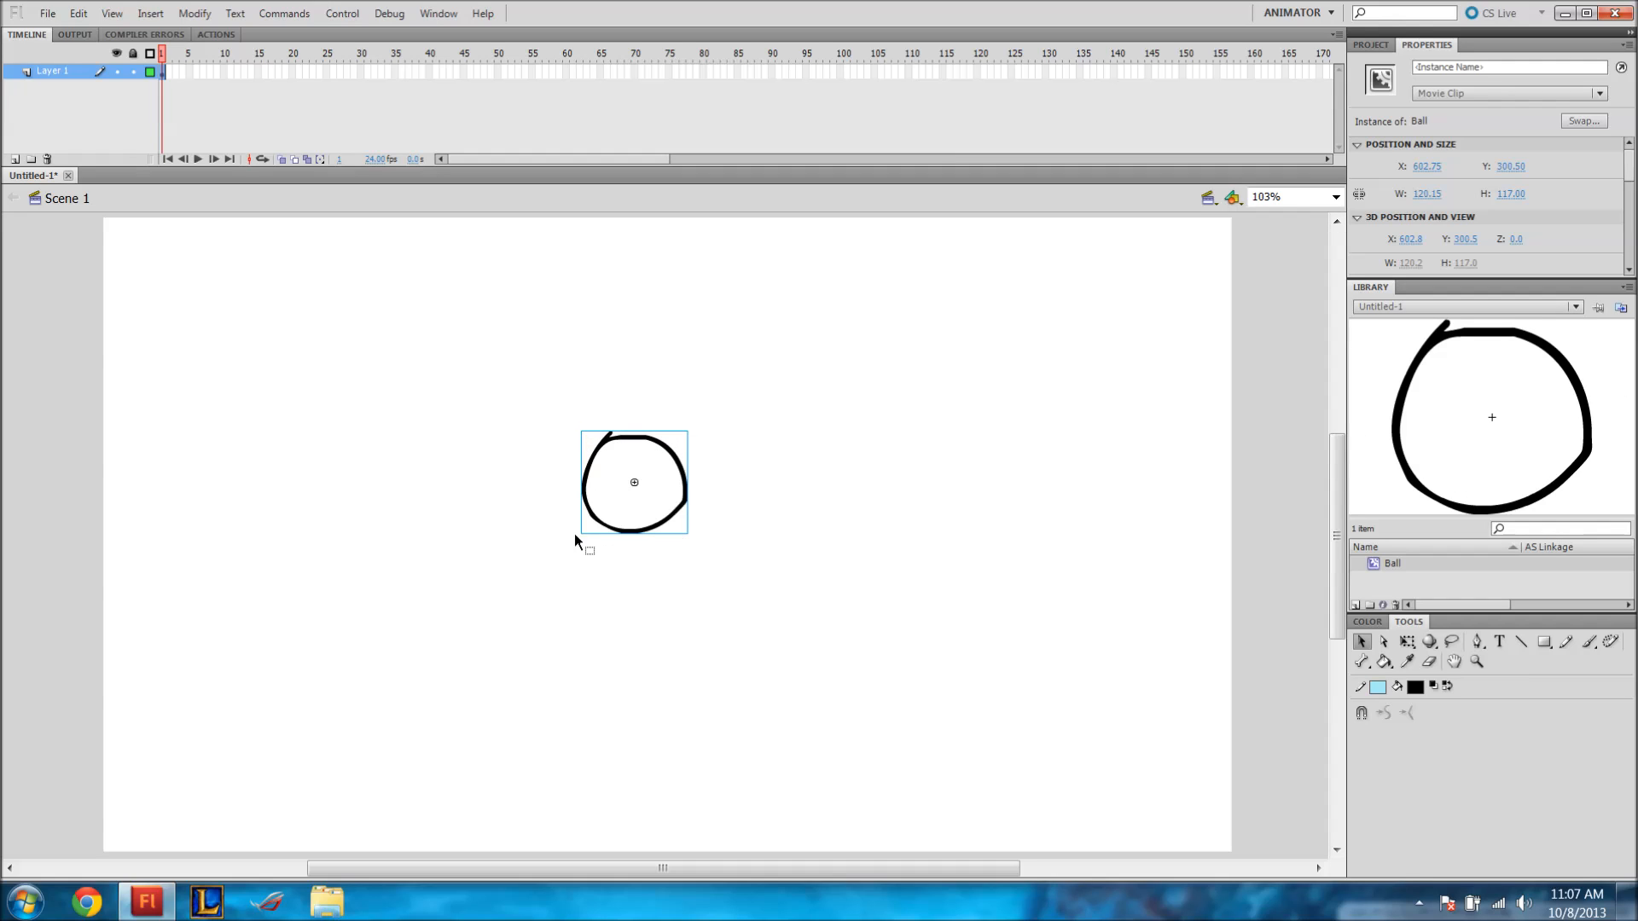
# Move the Ball instance to about X 560, Y 349 and try the Eraser tool on the stage beside it.
pyautogui.moveTo(641, 453); pyautogui.dragTo(604, 497)
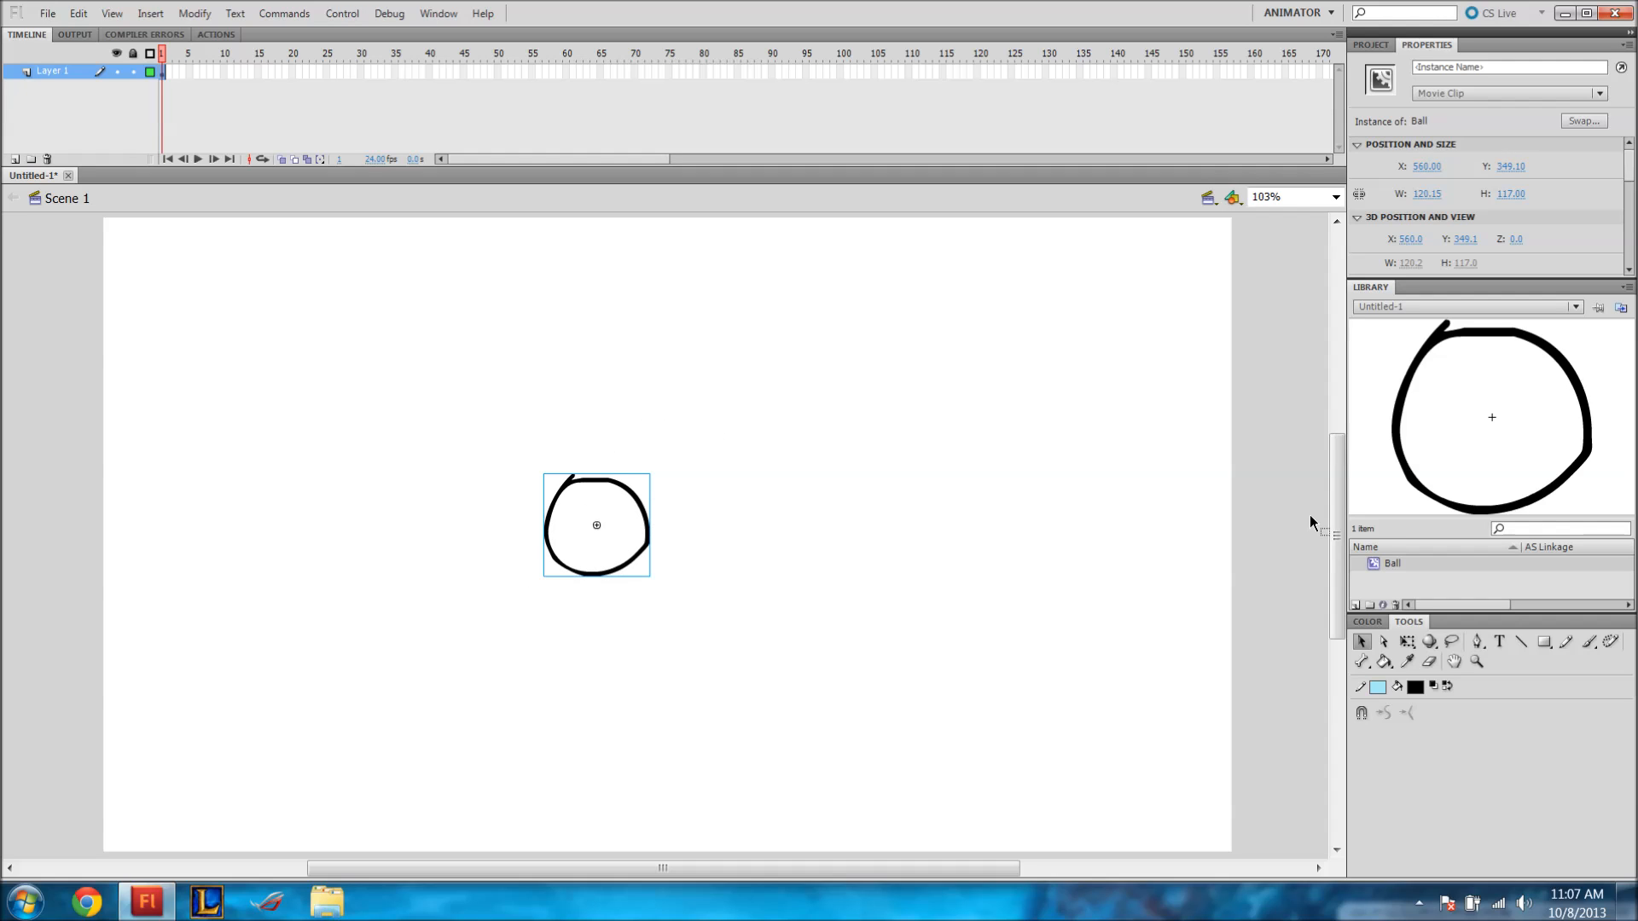
pyautogui.click(1429, 661)
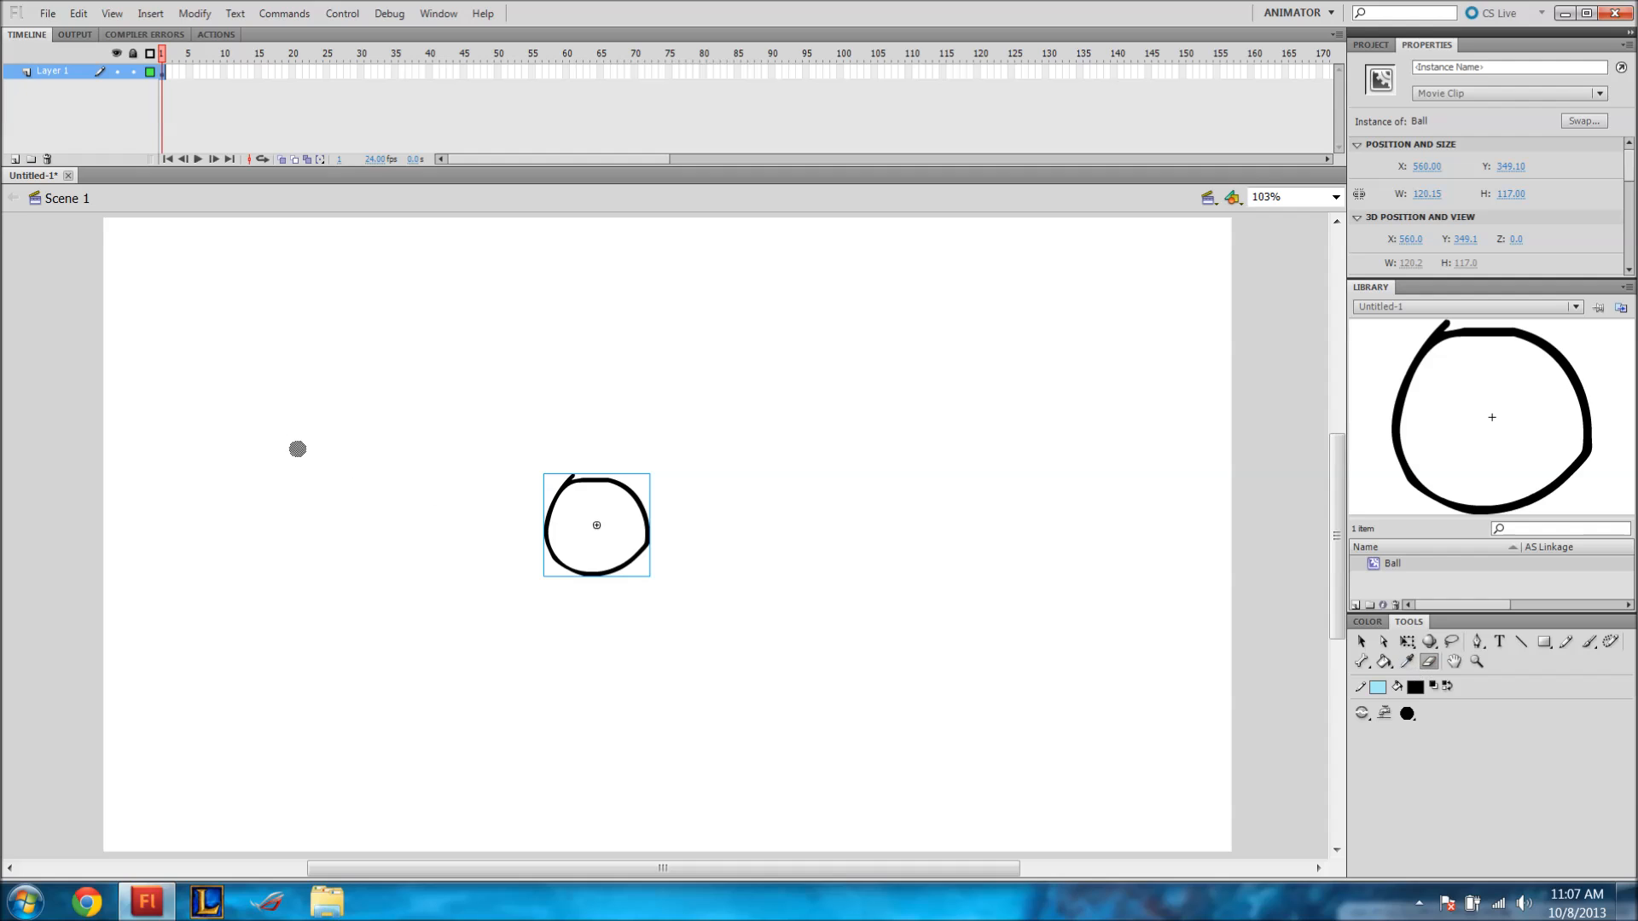
pyautogui.moveTo(448, 569)
pyautogui.mouseDown()
pyautogui.moveTo(414, 566)
pyautogui.moveTo(710, 510)
pyautogui.moveTo(504, 622)
pyautogui.mouseUp()
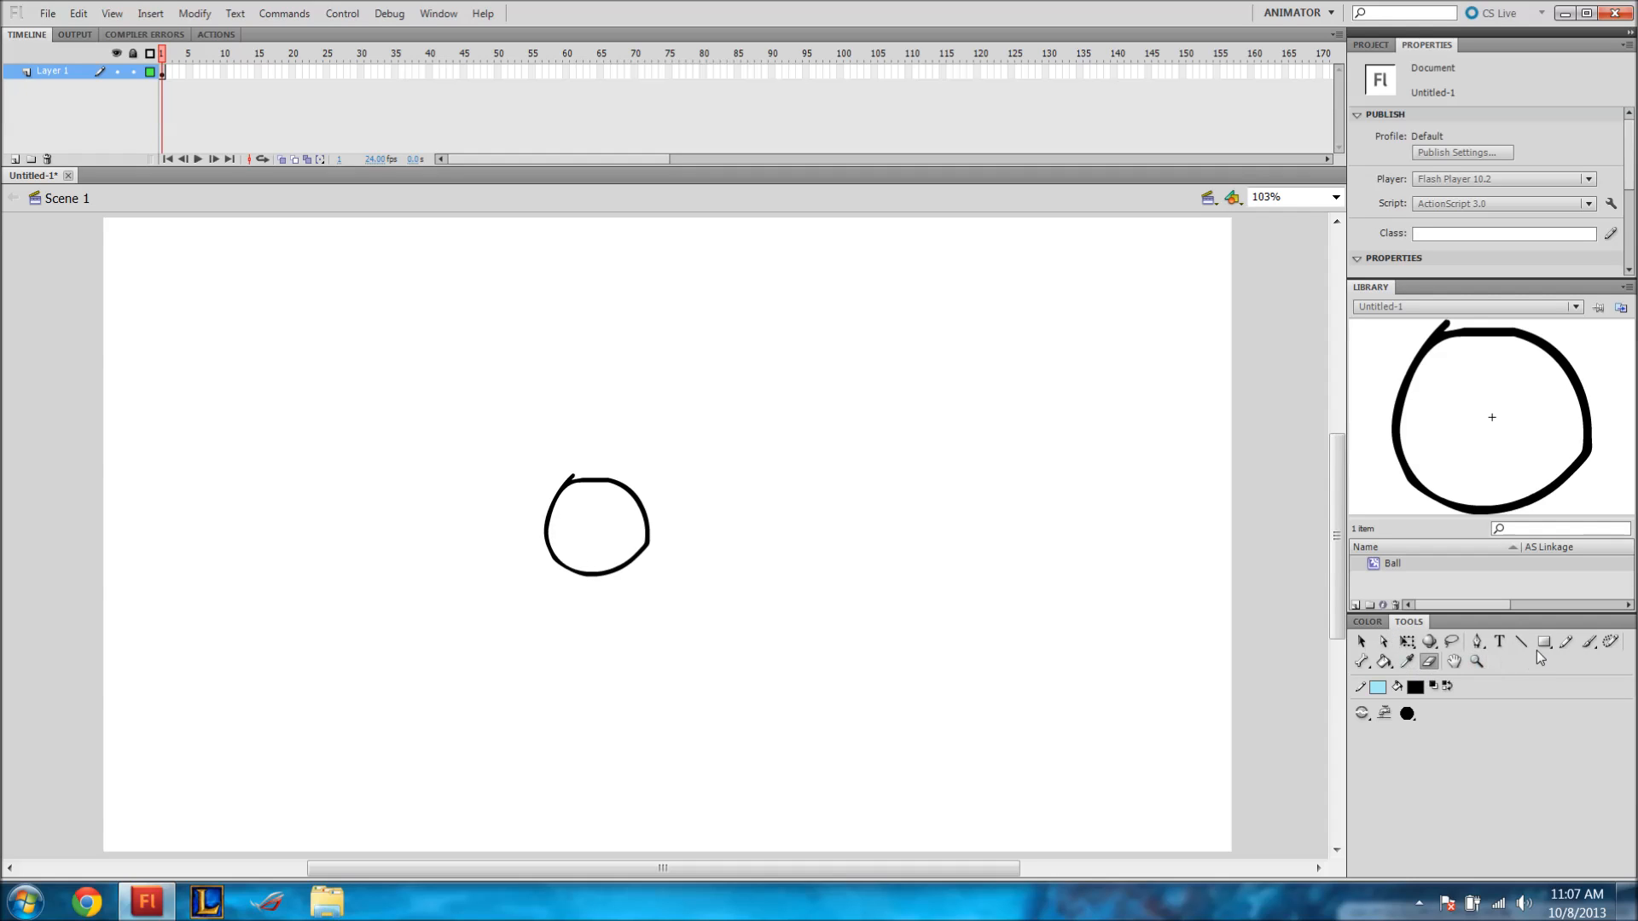
# Set the Paint Bucket fill colour to dark red #990000 and switch it back to black.
pyautogui.click(1384, 662)
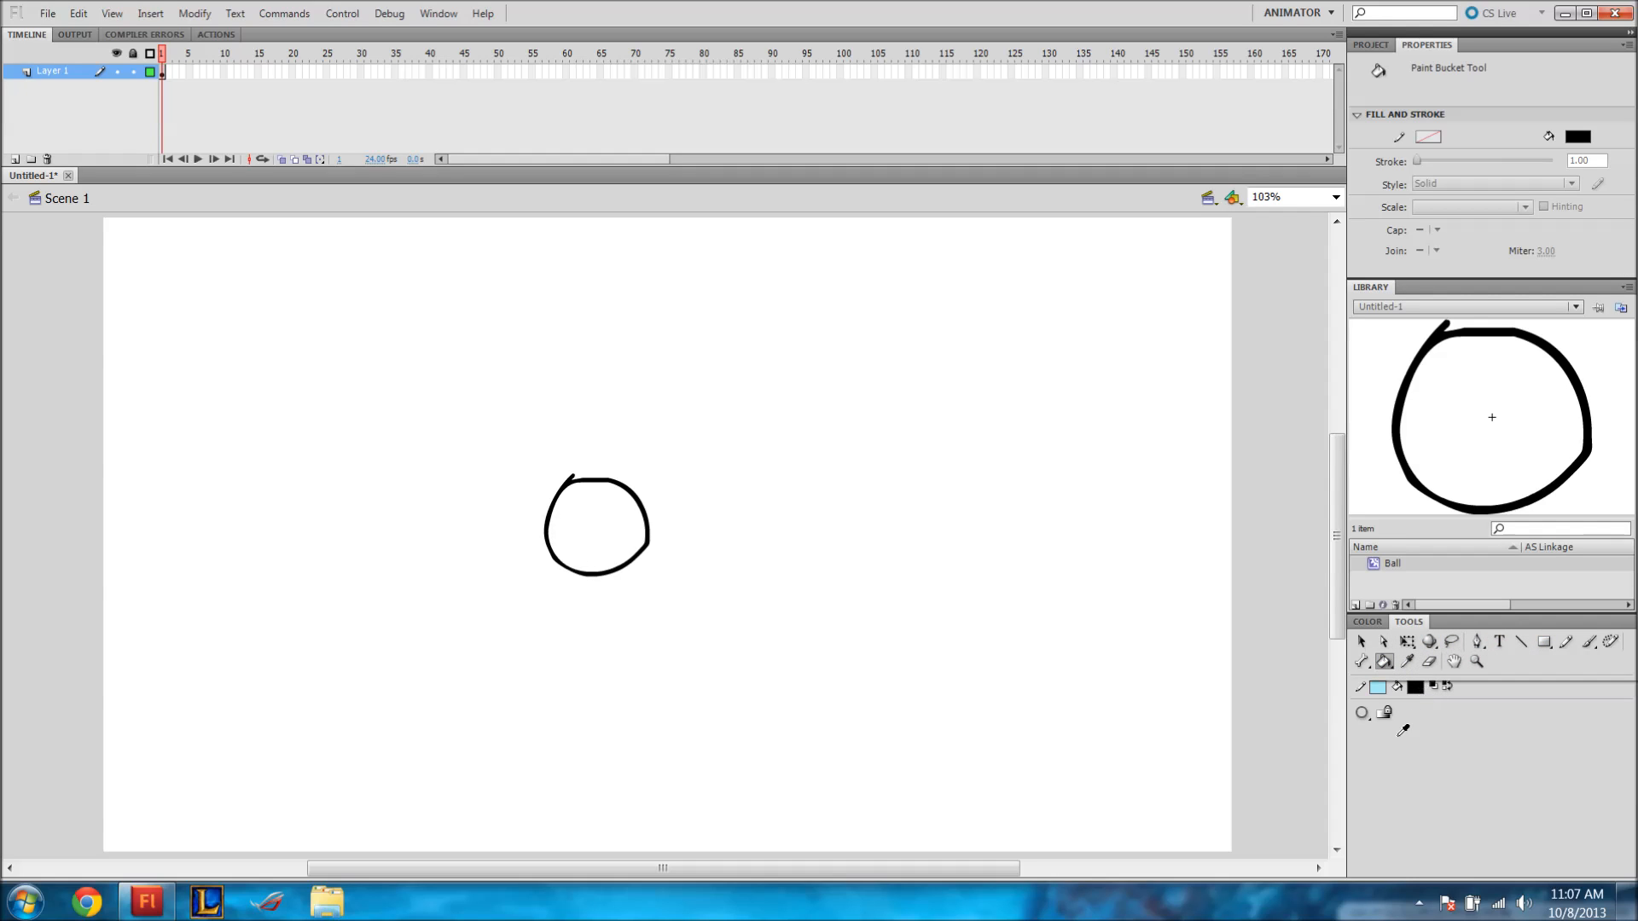
pyautogui.click(1415, 687)
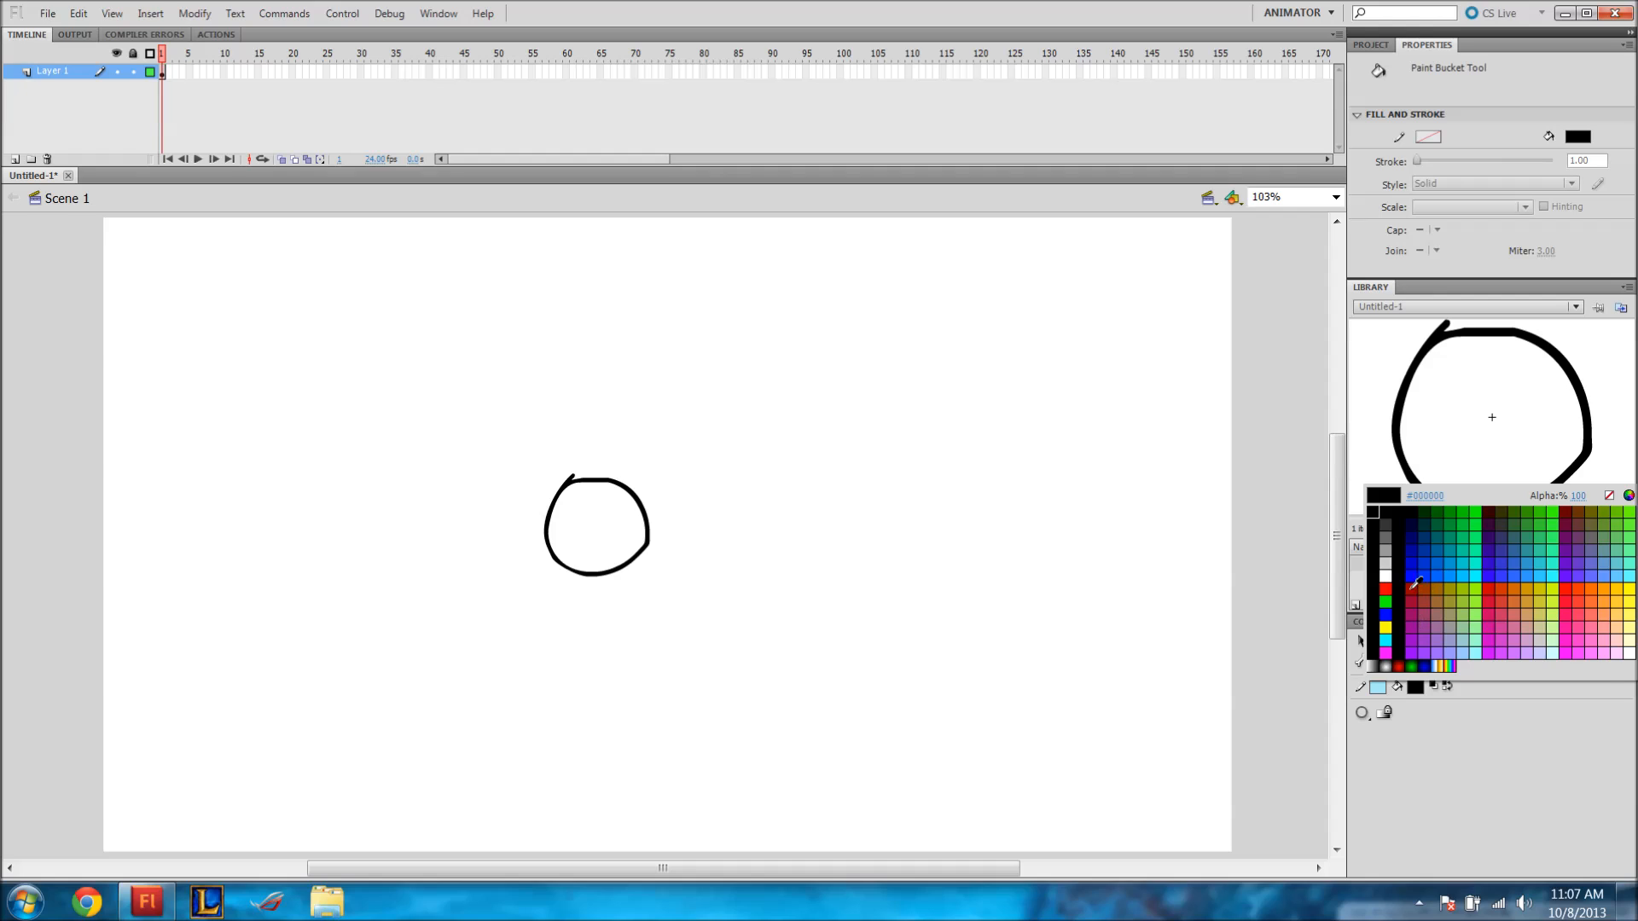
pyautogui.click(1413, 586)
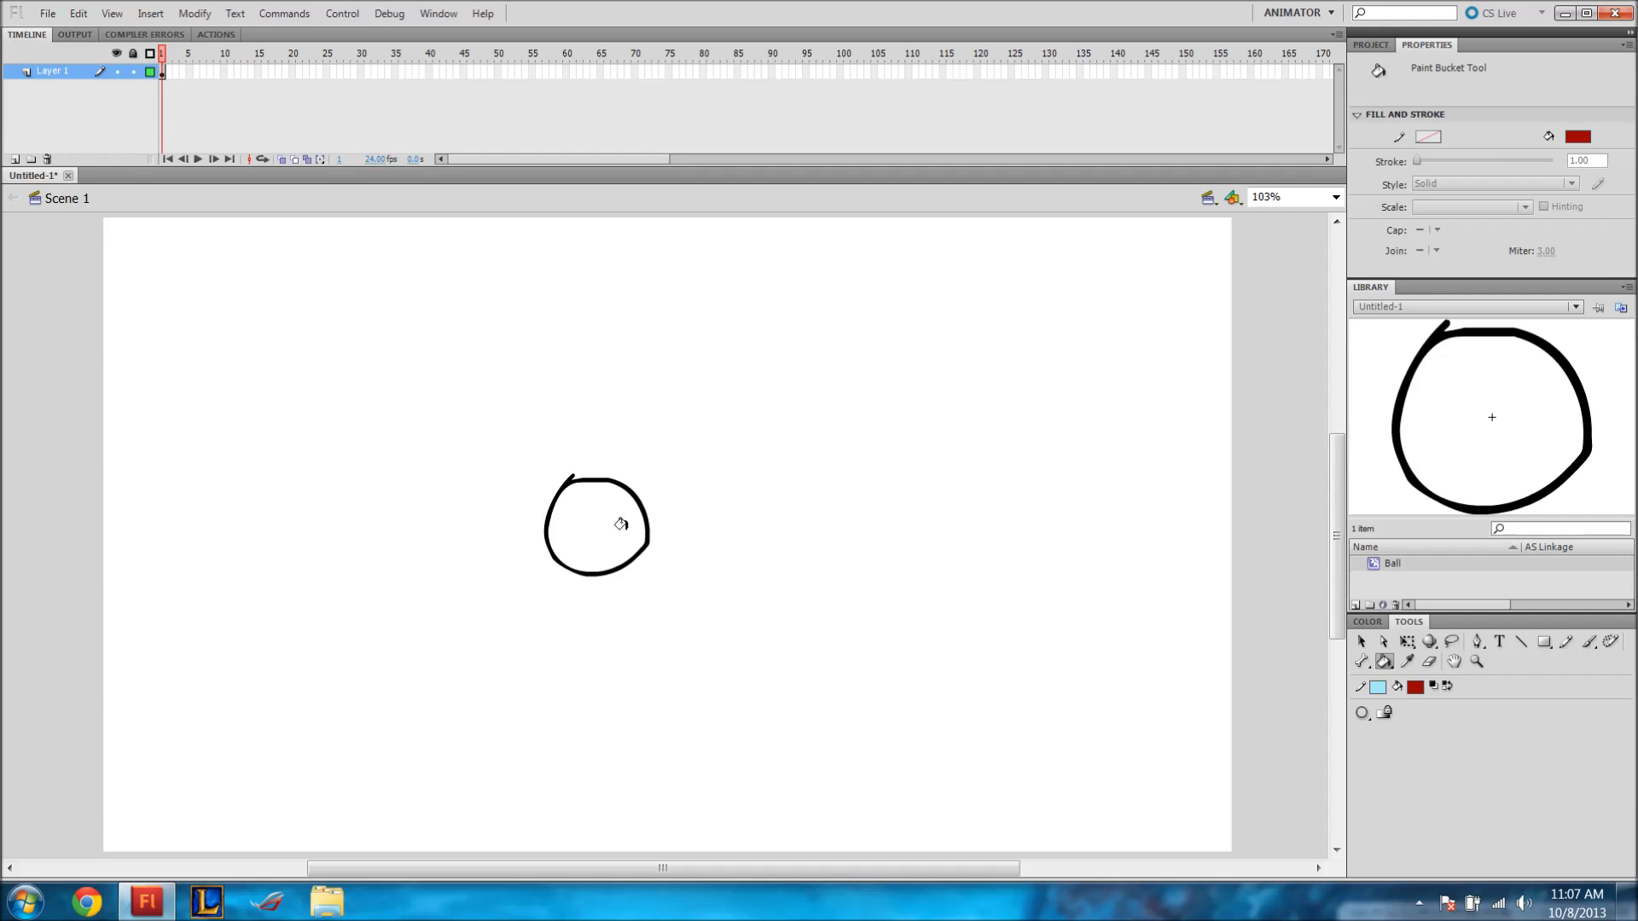
pyautogui.click(1417, 690)
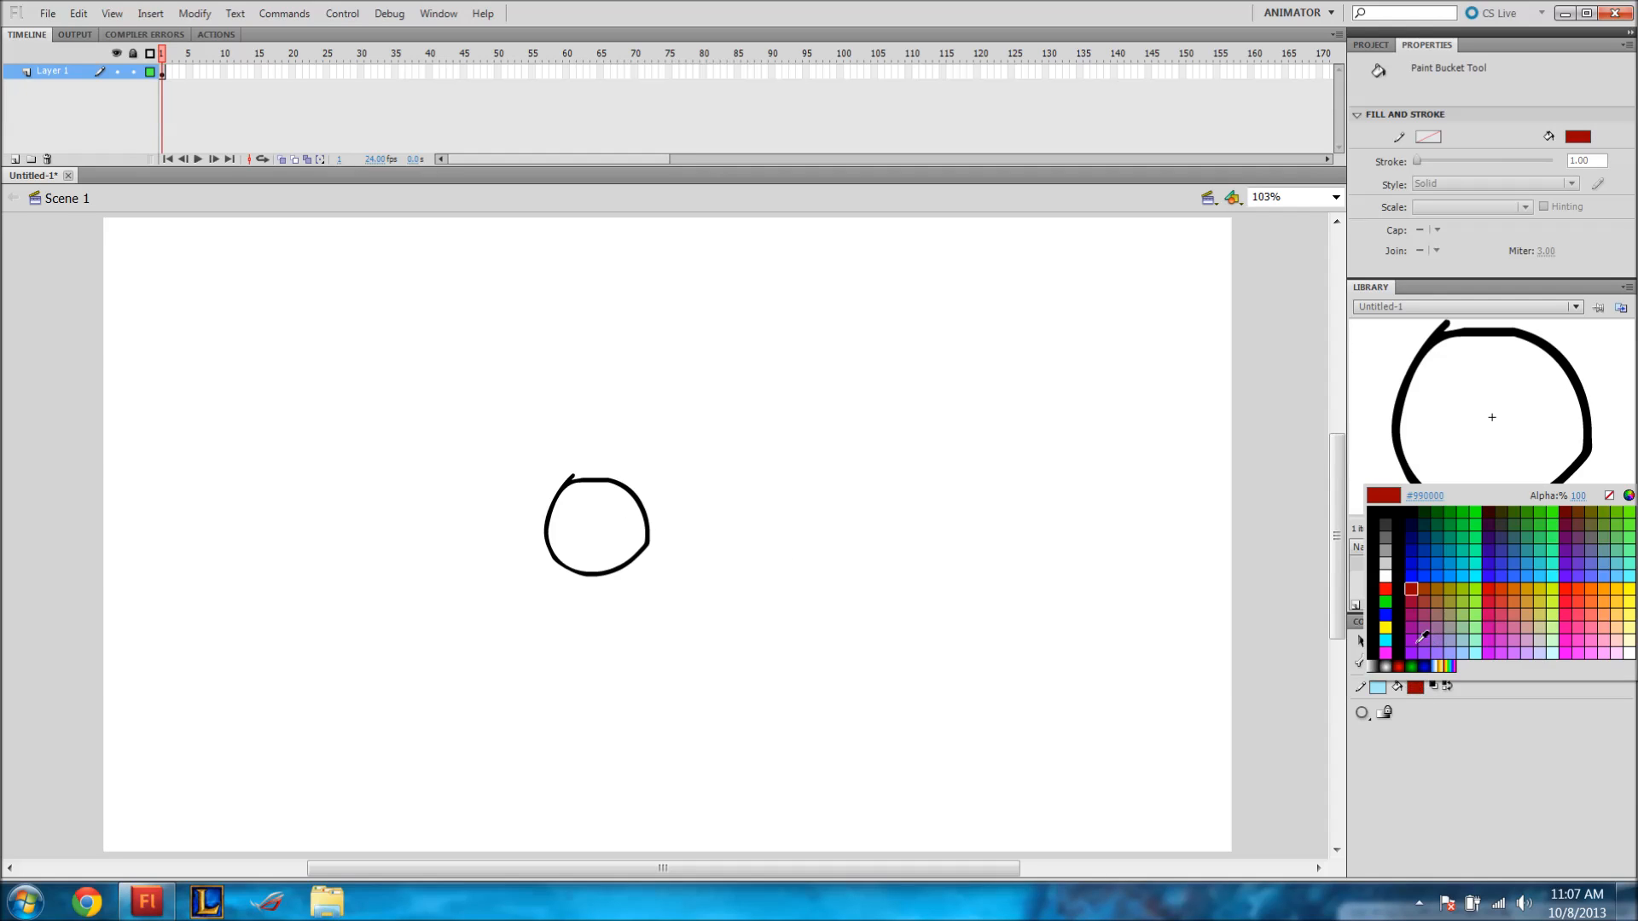
pyautogui.click(1375, 505)
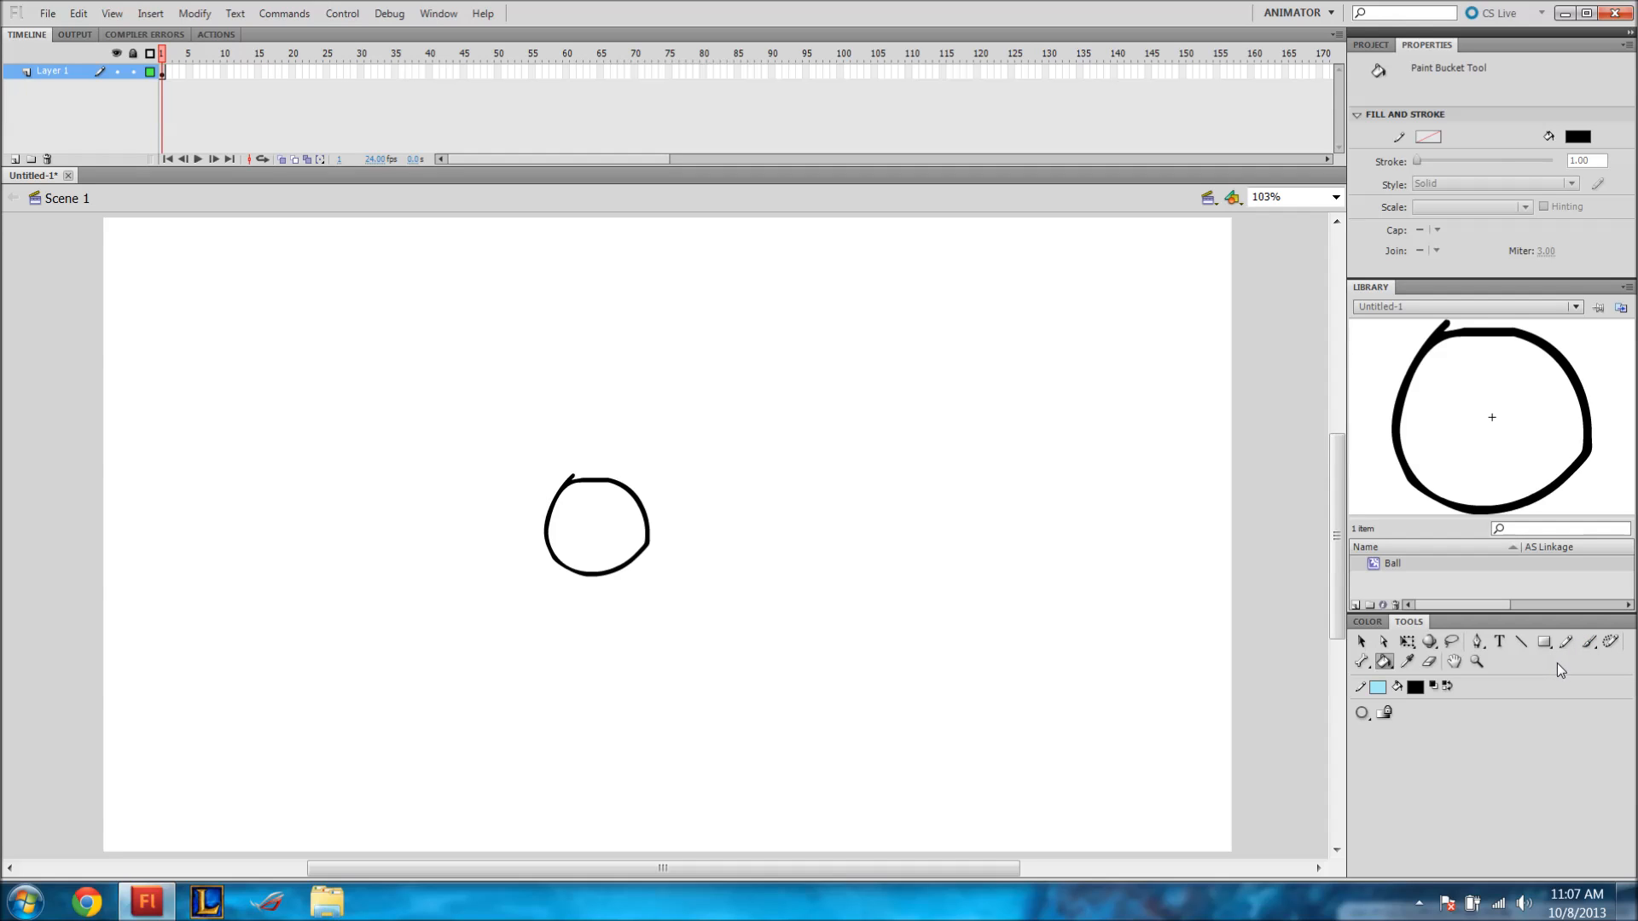
# Draw a trial circle with the Brush tool to the right of the Ball and undo it.
pyautogui.click(1589, 644)
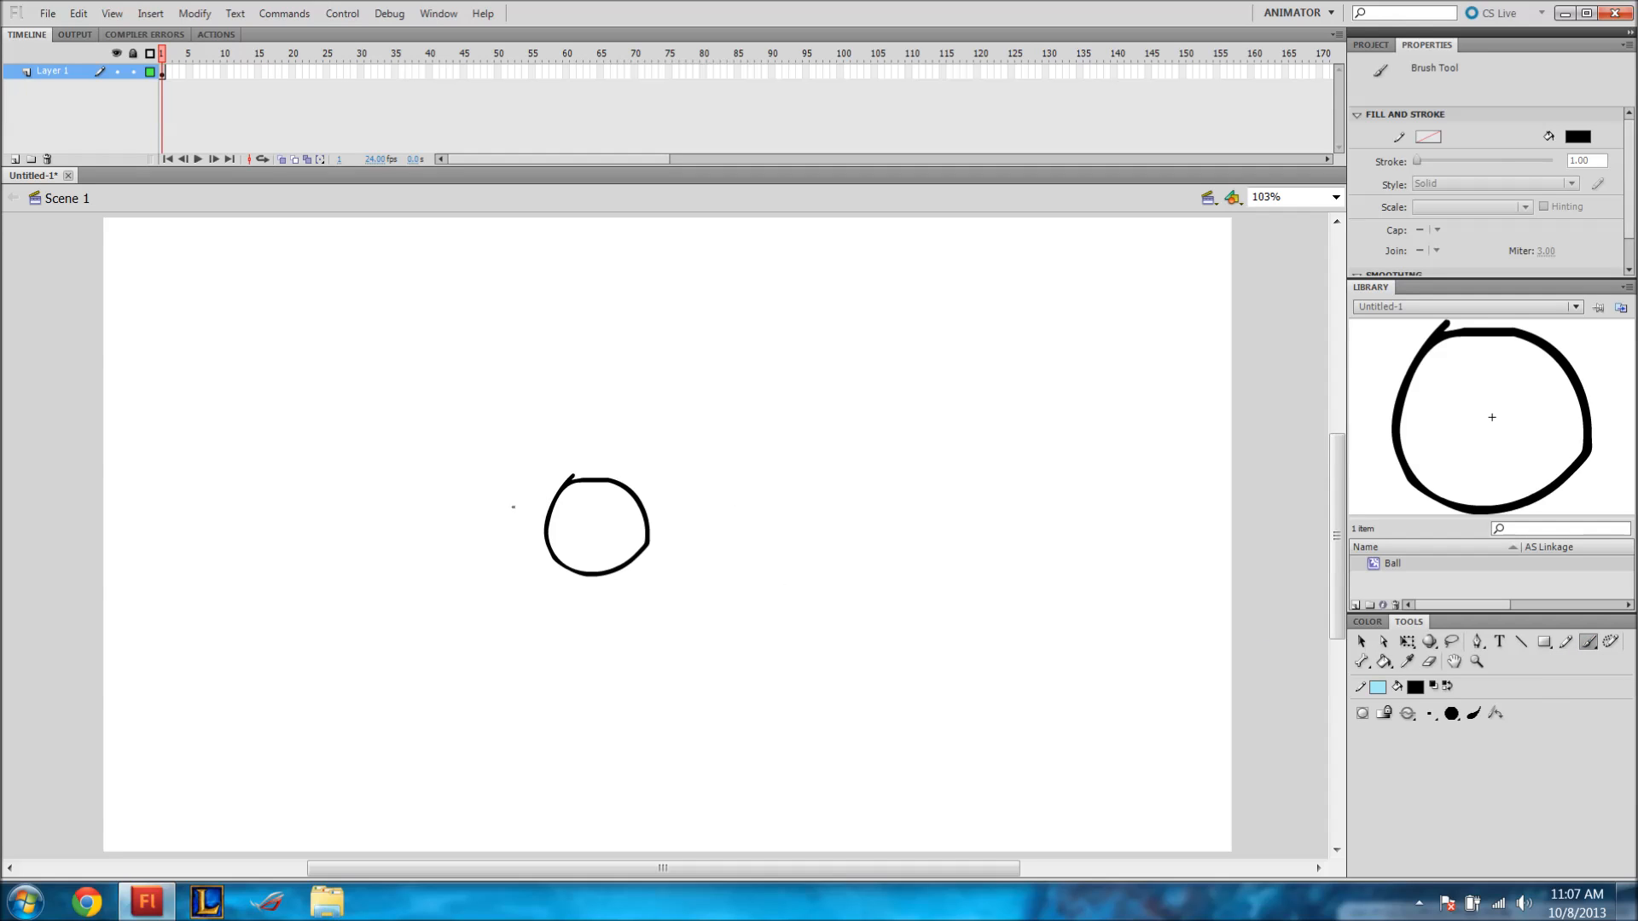
pyautogui.moveTo(752, 496)
pyautogui.mouseDown()
pyautogui.moveTo(779, 593)
pyautogui.moveTo(876, 554)
pyautogui.moveTo(848, 474)
pyautogui.moveTo(732, 529)
pyautogui.mouseUp()
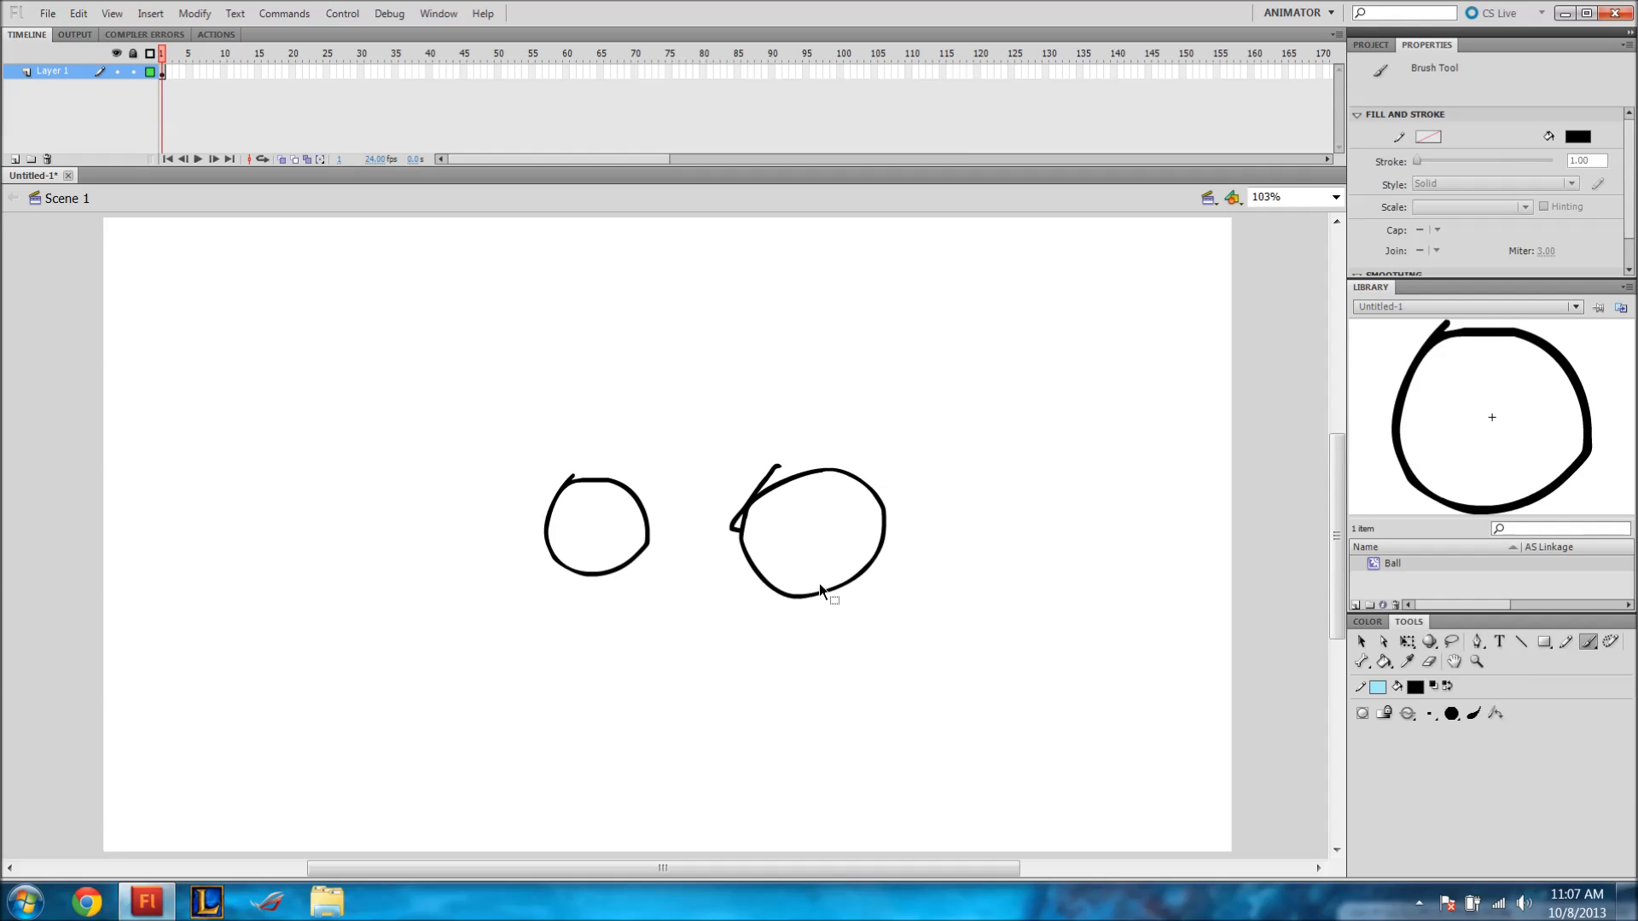
pyautogui.hotkey('ctrl', 'z')
# Move the Ball instance on frame 1 to the stage's upper-left area, at about X 118, Y 137.
pyautogui.press('v')
pyautogui.moveTo(653, 553)
pyautogui.mouseDown()
pyautogui.moveTo(696, 483)
pyautogui.moveTo(721, 523)
pyautogui.mouseUp()
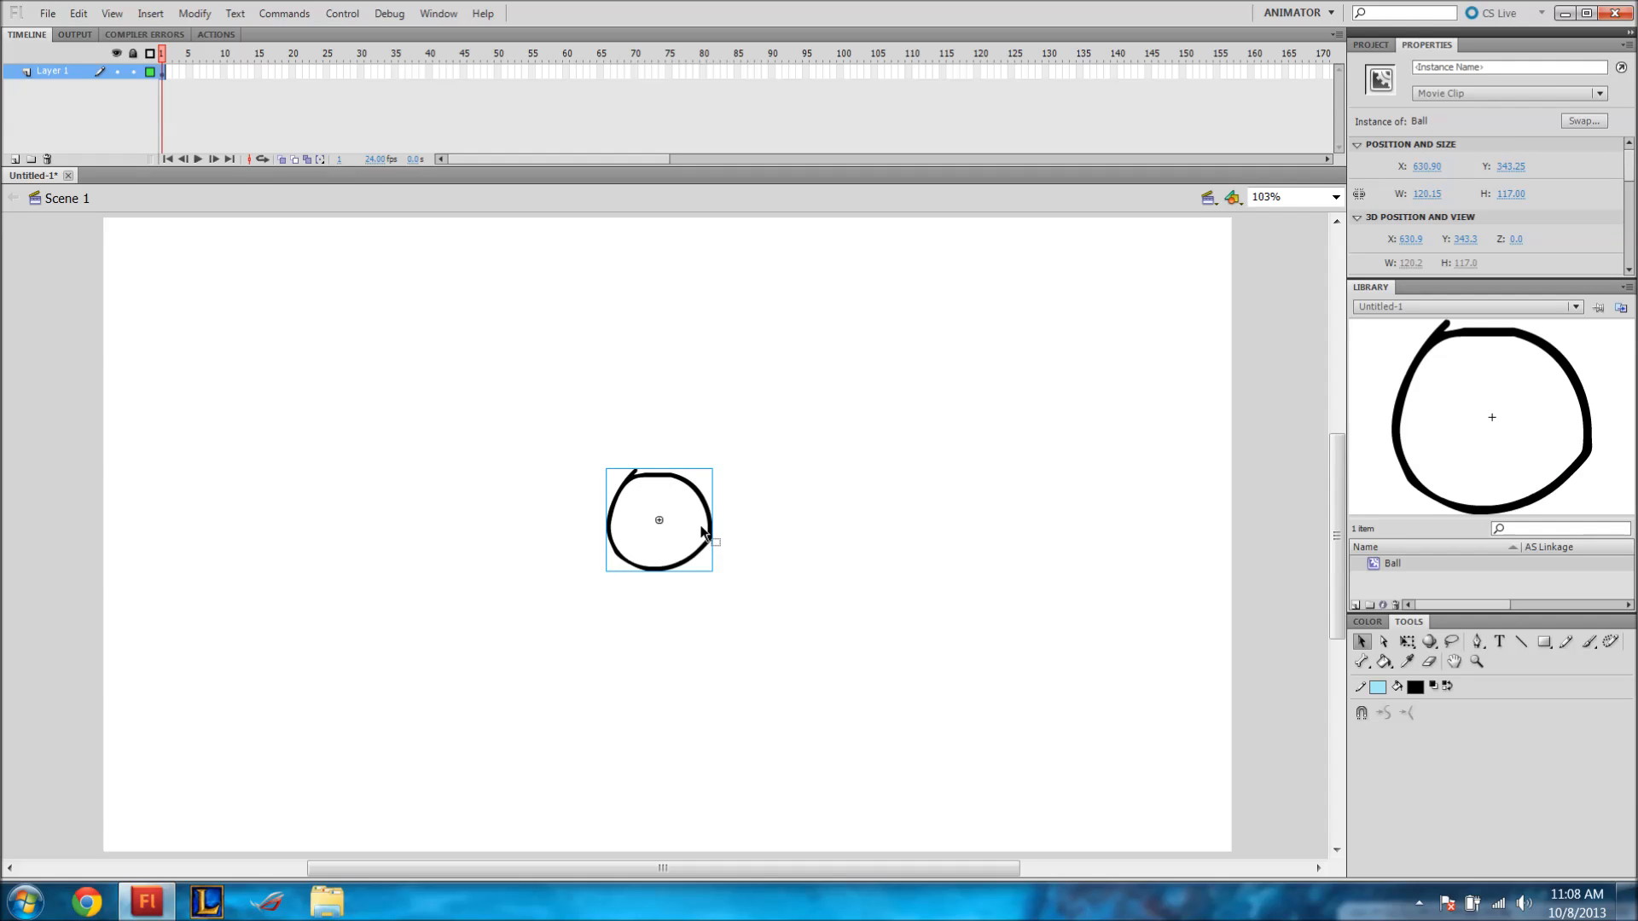
pyautogui.moveTo(691, 495); pyautogui.dragTo(252, 323)
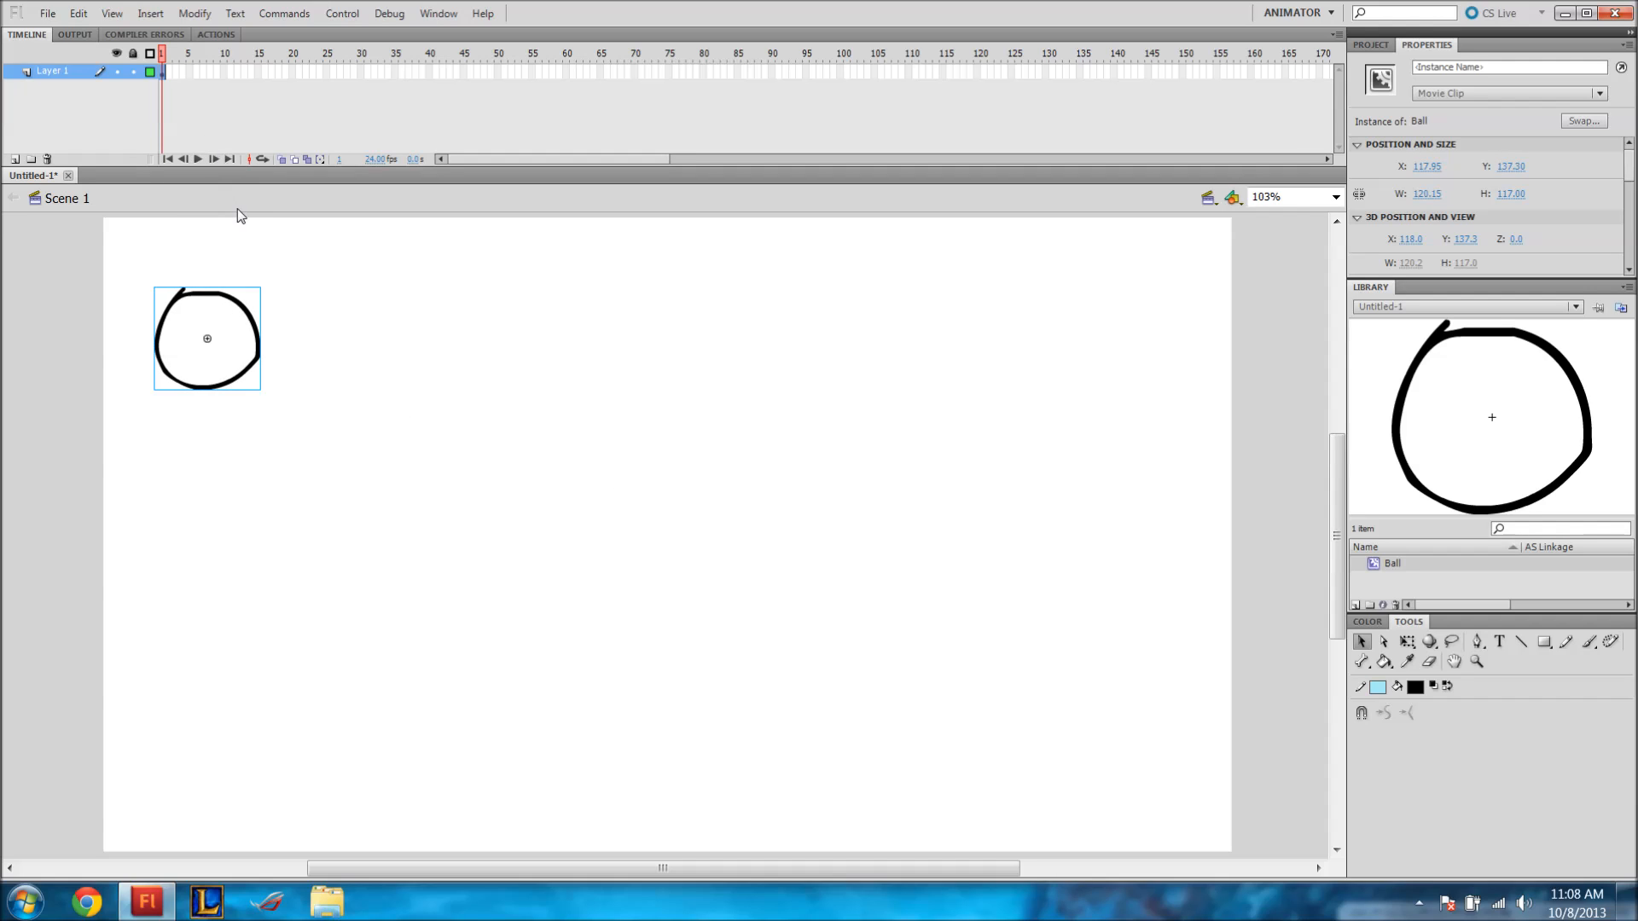
# Insert keyframes on frames 2 through 7, moving the Ball across the stage to about X 872, Y 317.
pyautogui.press('F6')
pyautogui.moveTo(250, 315); pyautogui.dragTo(916, 469)
pyautogui.press('F6')
pyautogui.press('F6')
pyautogui.press('F6')
pyautogui.press('F6')
pyautogui.press('F6')
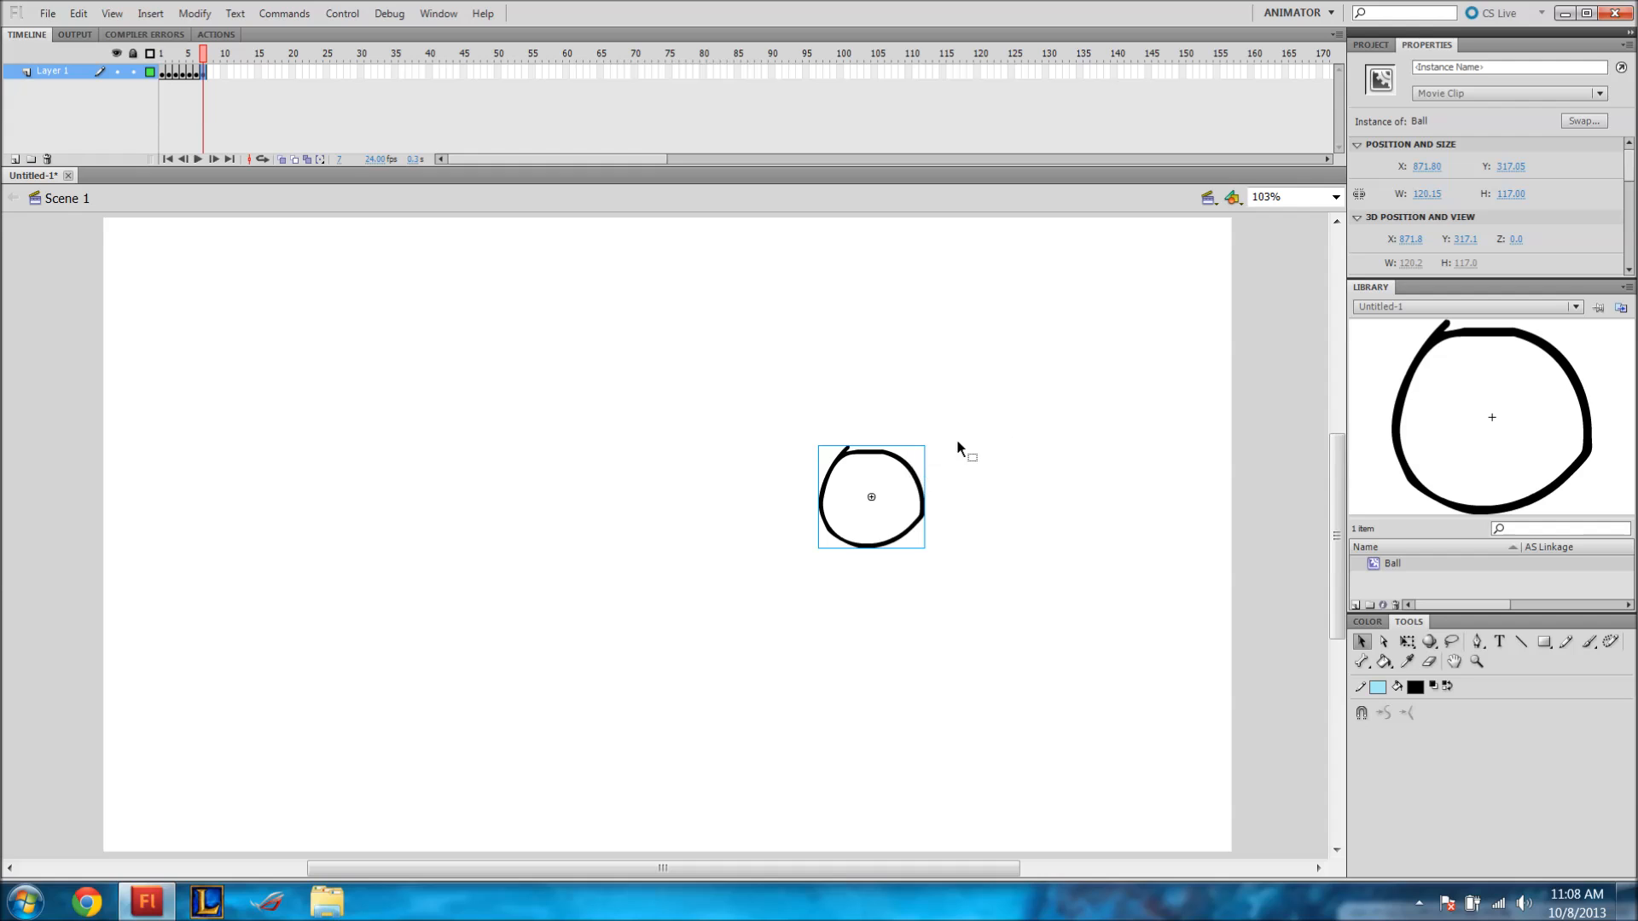
# Move the Ball past the stage's right edge to about X 1381, Y 416, adding keyframes up to frame 10.
pyautogui.moveTo(925, 469); pyautogui.dragTo(1326, 540)
pyautogui.press('F6')
pyautogui.press('F6')
pyautogui.press('F6')
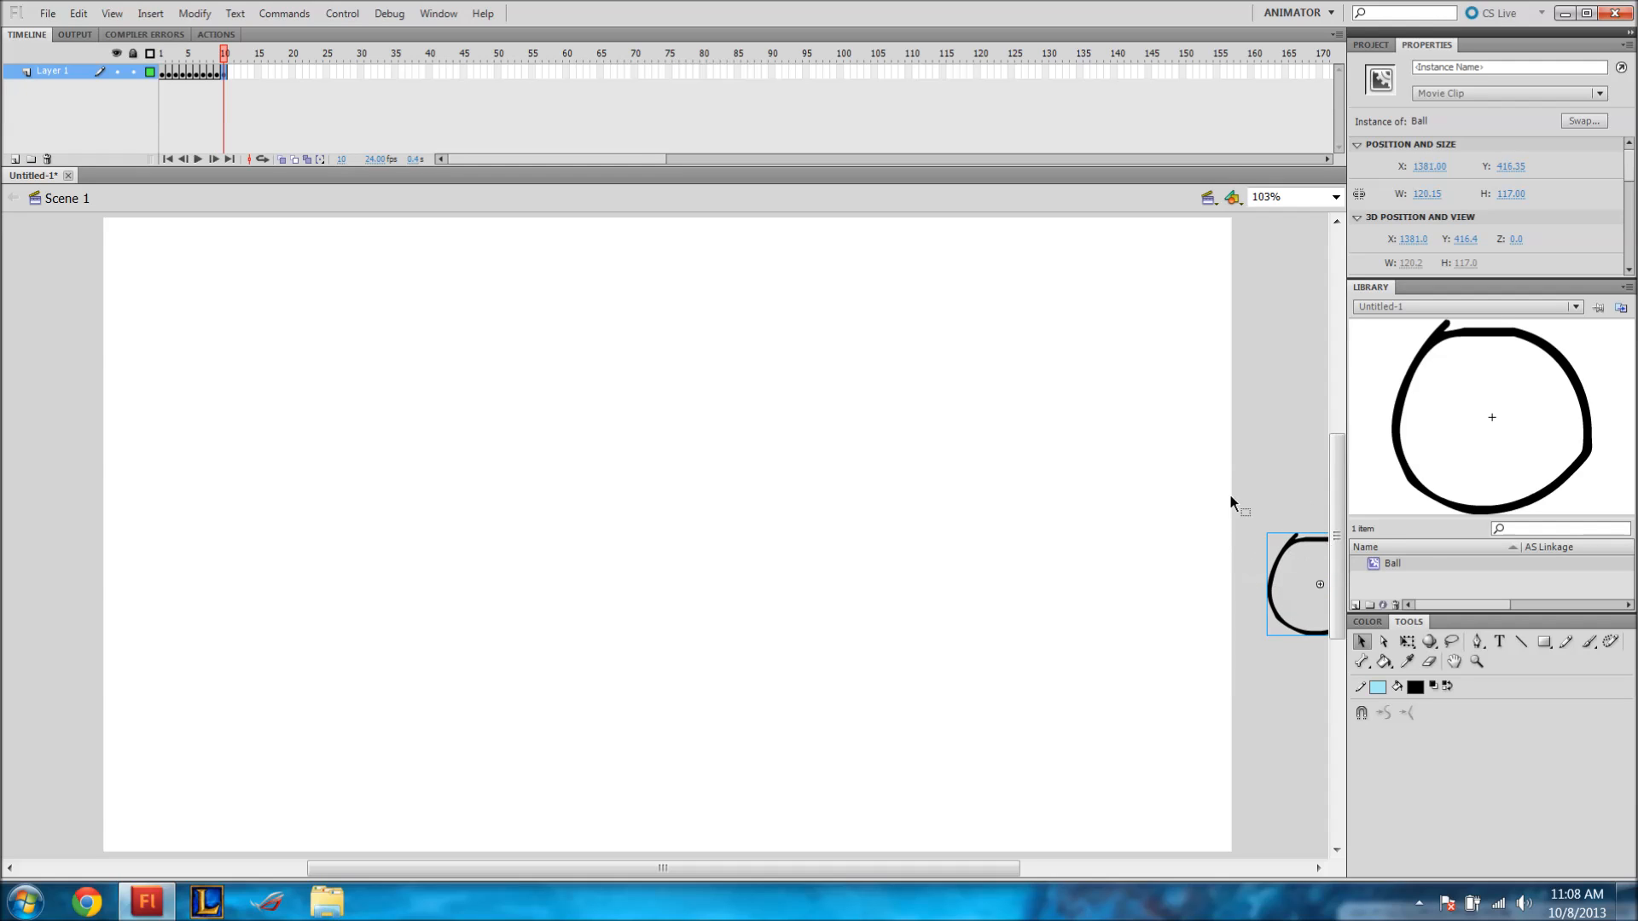
# Play the ten-frame Ball animation repeatedly from frame 1 and return to the first frame.
pyautogui.moveTo(223, 54); pyautogui.dragTo(147, 60)
pyautogui.press('Return')
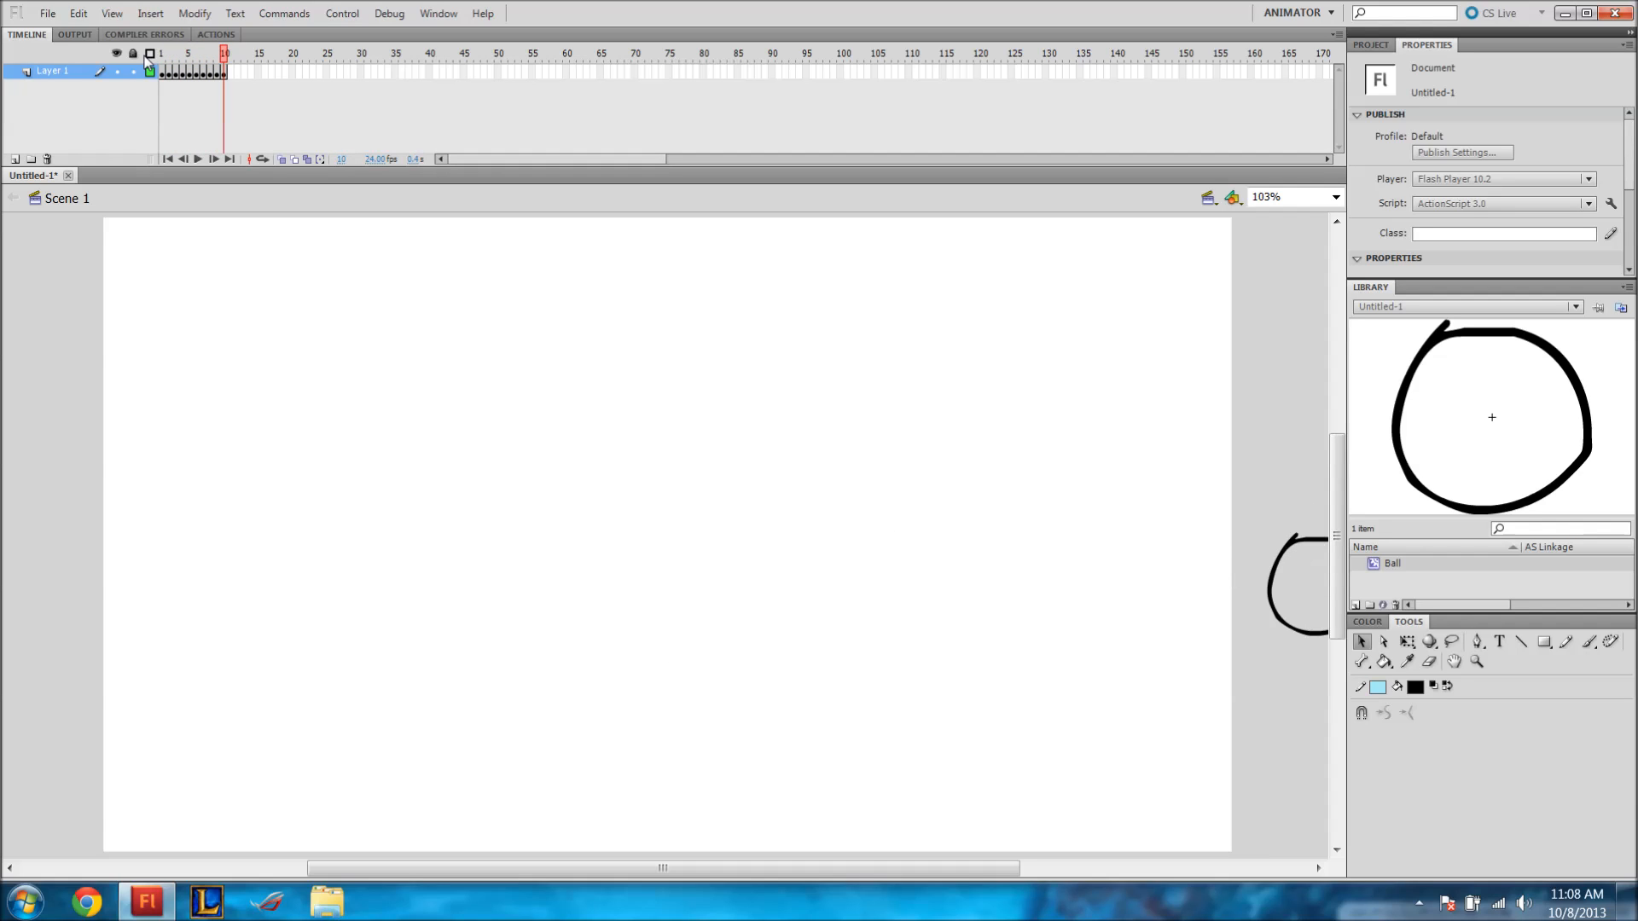
pyautogui.press('Return')
pyautogui.press('Return')
pyautogui.press('Return')
pyautogui.moveTo(130, 80); pyautogui.dragTo(169, 85)
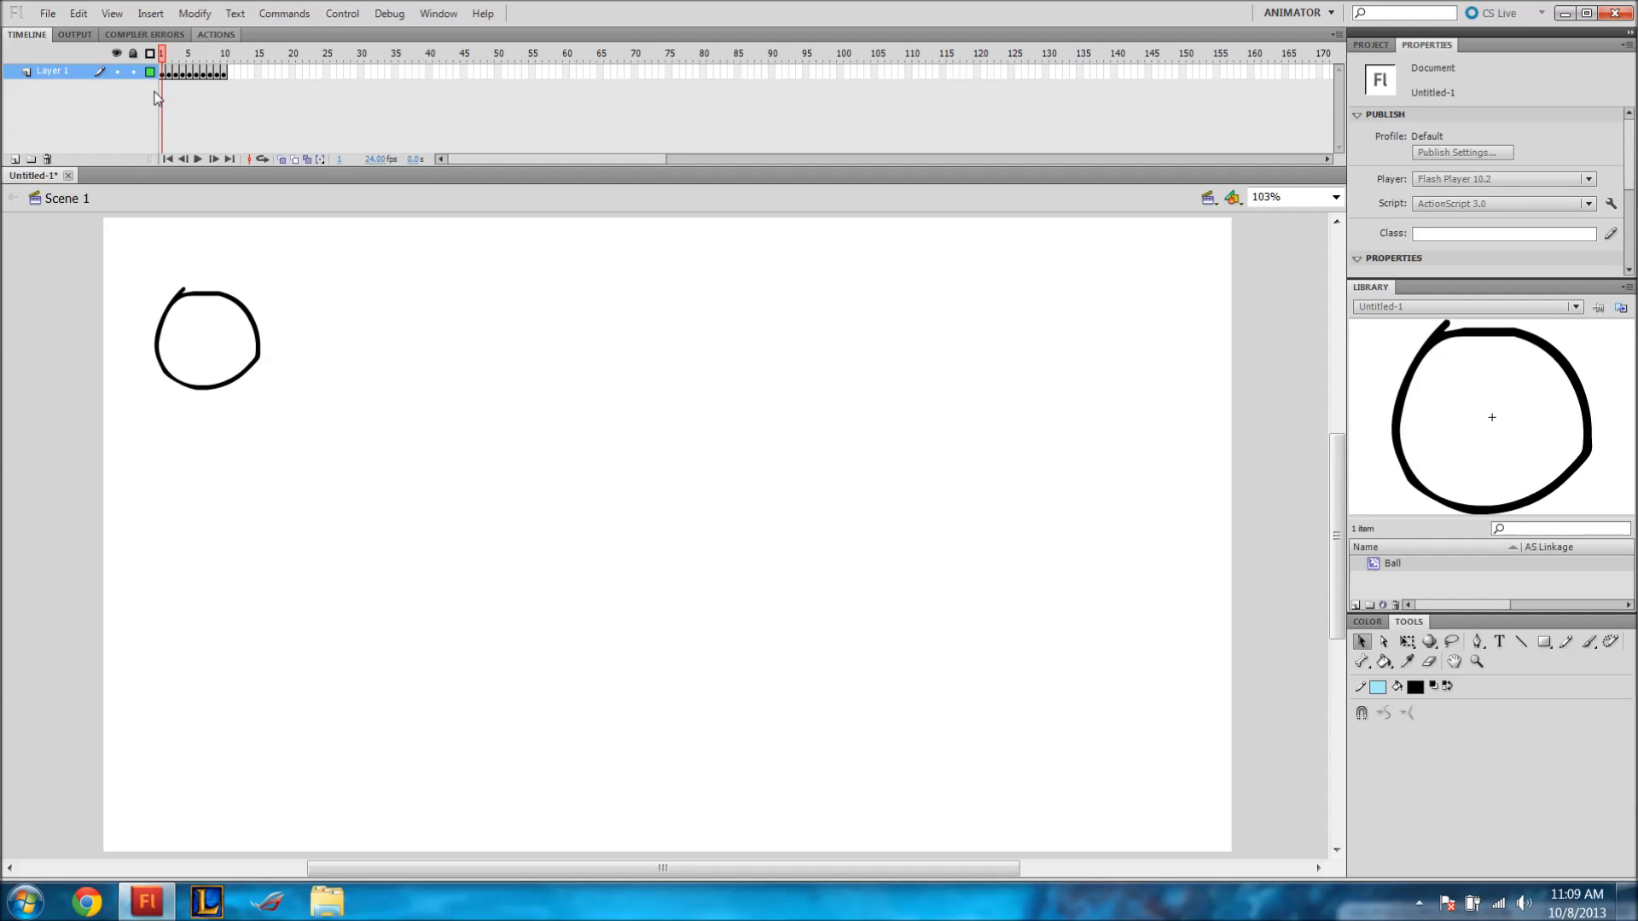
# Remove frames 2 through 10 from Layer 1, leaving only the keyframe on frame 1.
pyautogui.moveTo(161, 90)
pyautogui.mouseDown()
pyautogui.moveTo(218, 90)
pyautogui.moveTo(152, 96)
pyautogui.mouseUp()
pyautogui.moveTo(219, 77); pyautogui.dragTo(167, 79)
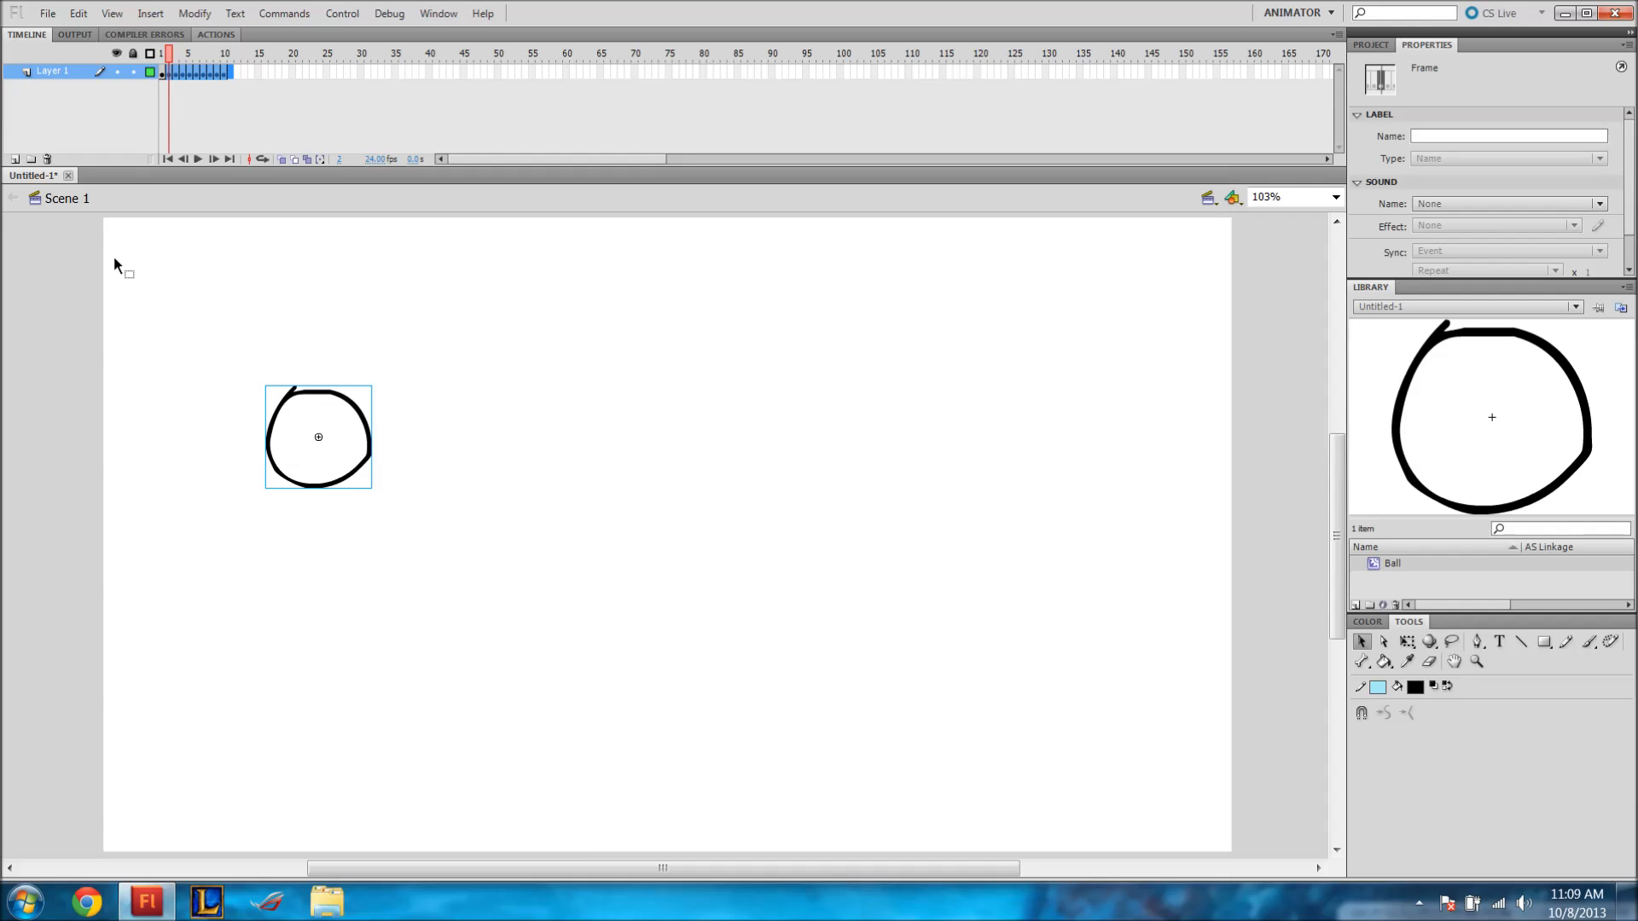
pyautogui.rightClick(183, 68)
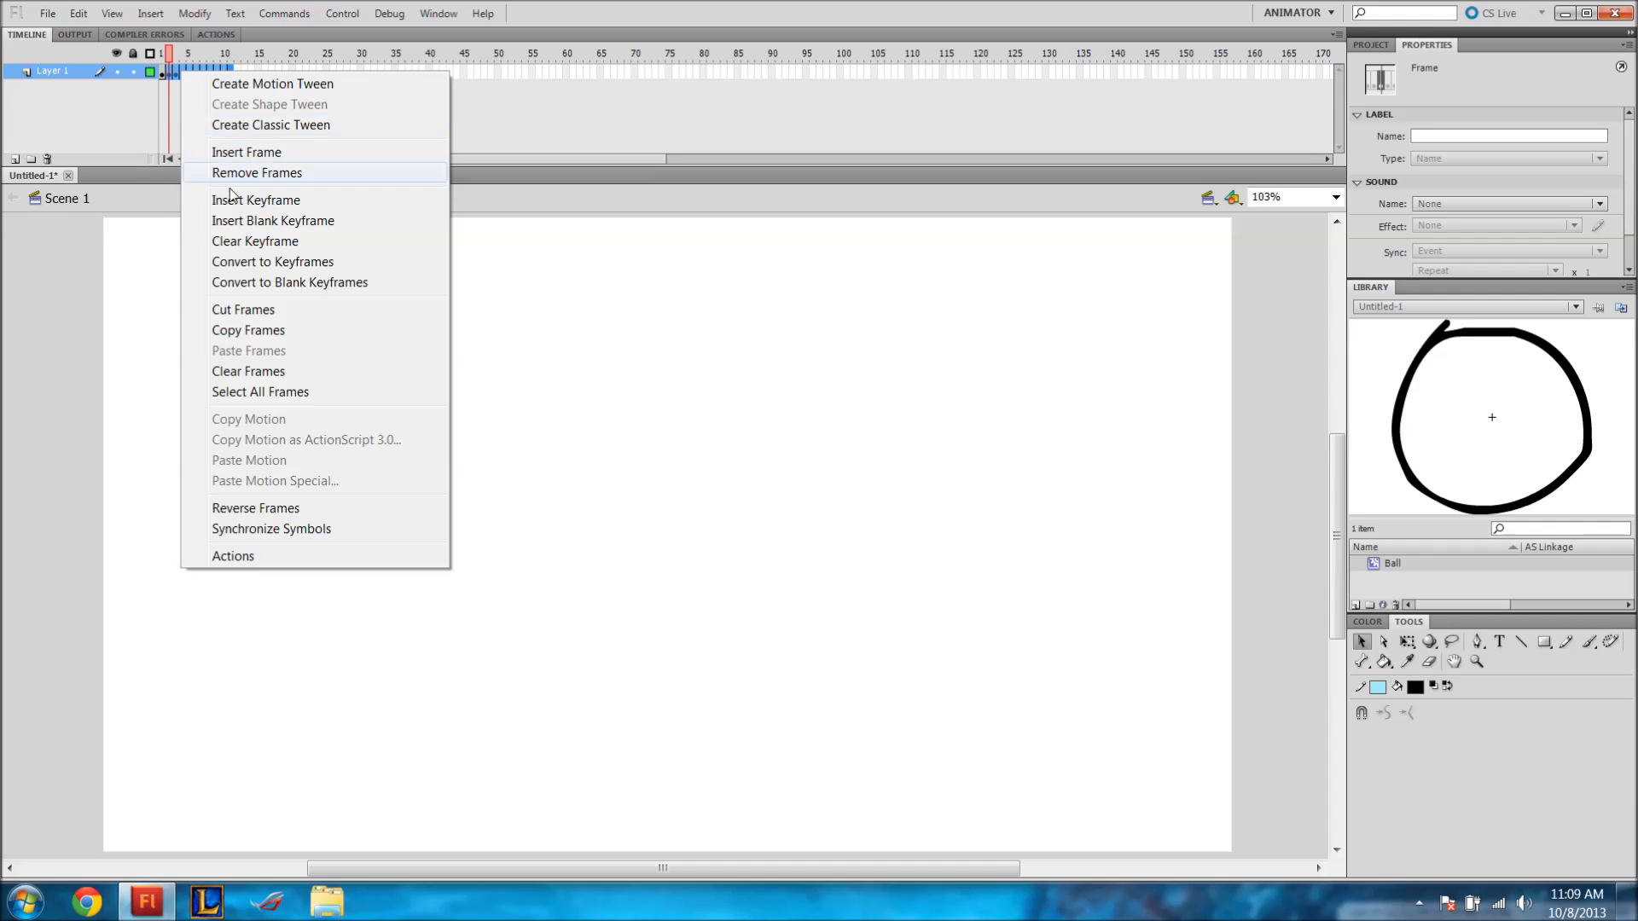
pyautogui.click(249, 173)
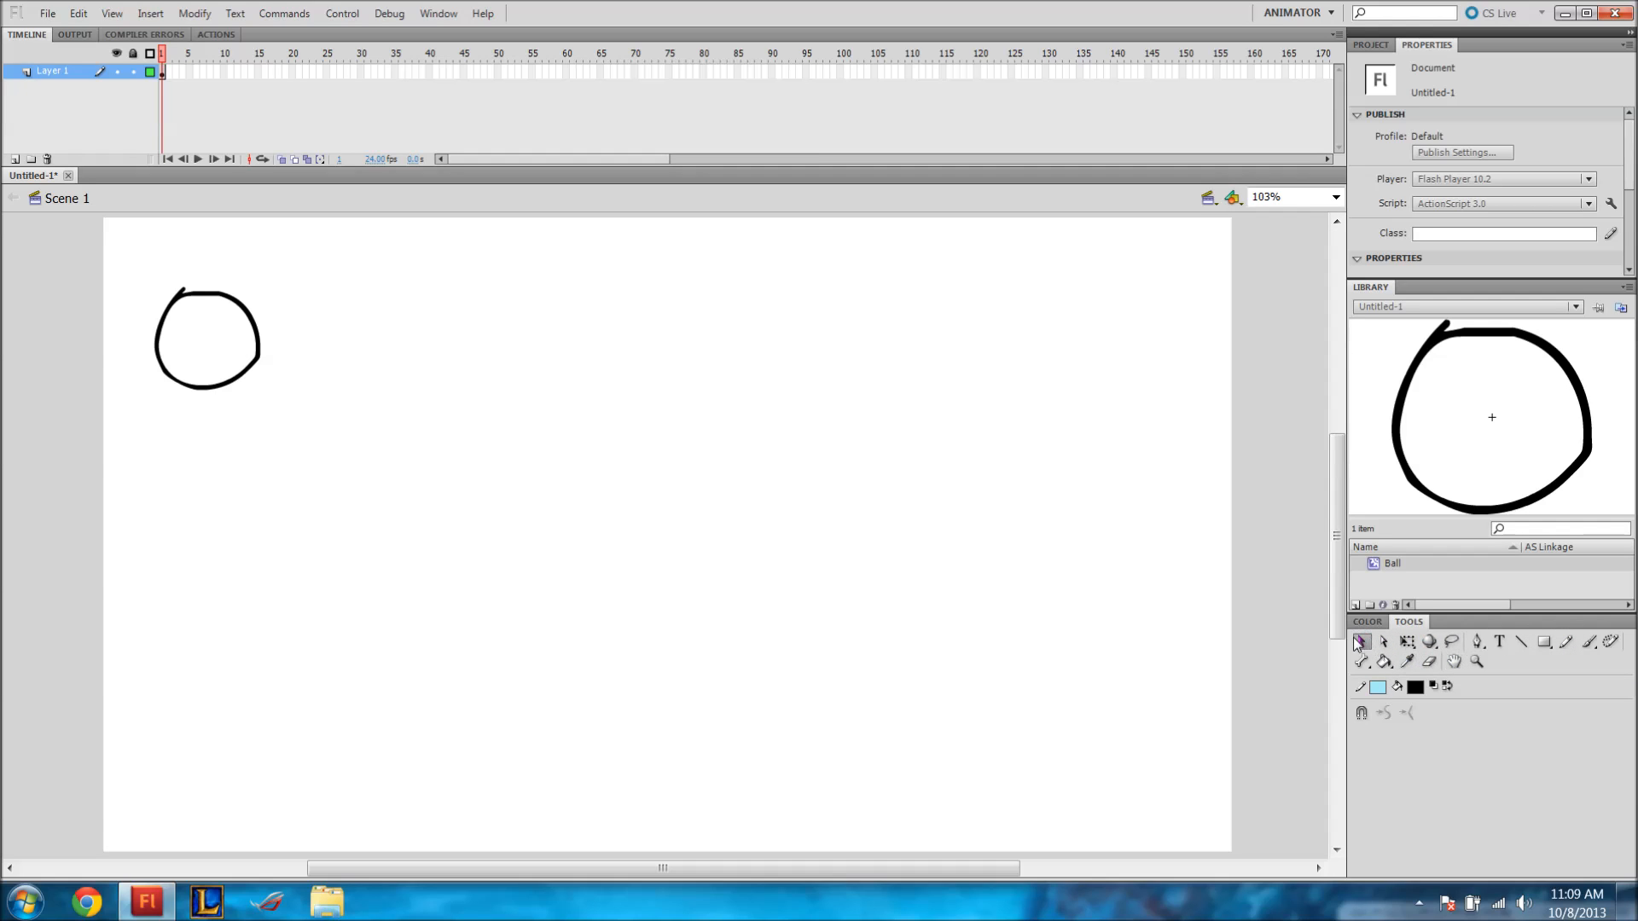
# Try selecting the Ball with the Selection tool and with the Subselection tool.
pyautogui.click(258, 342)
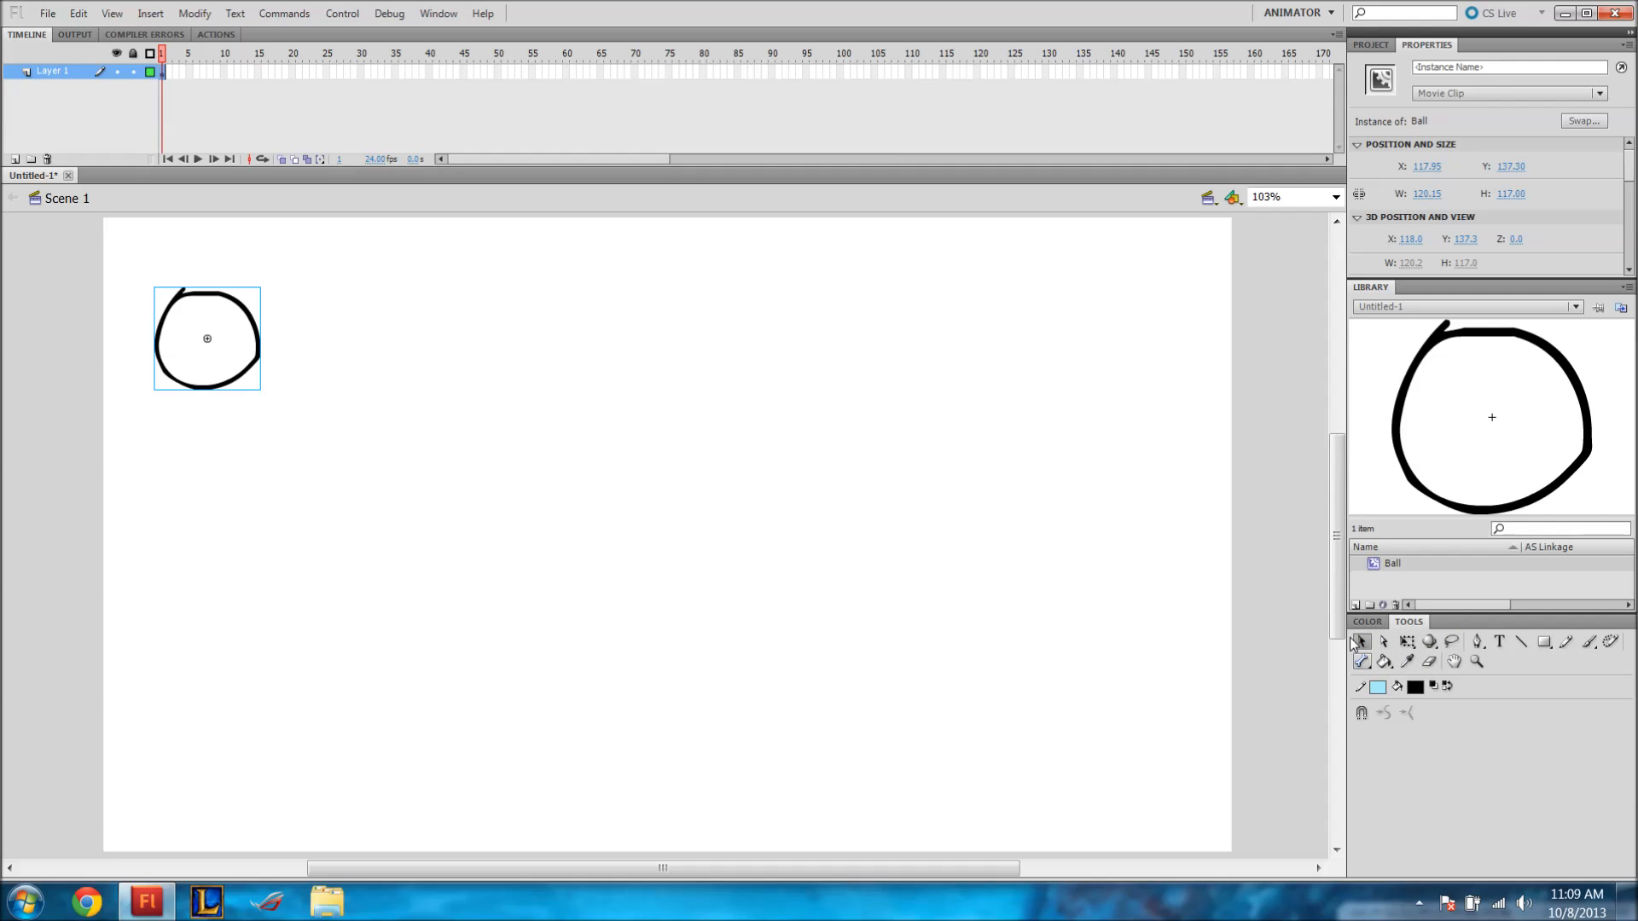
pyautogui.click(1384, 644)
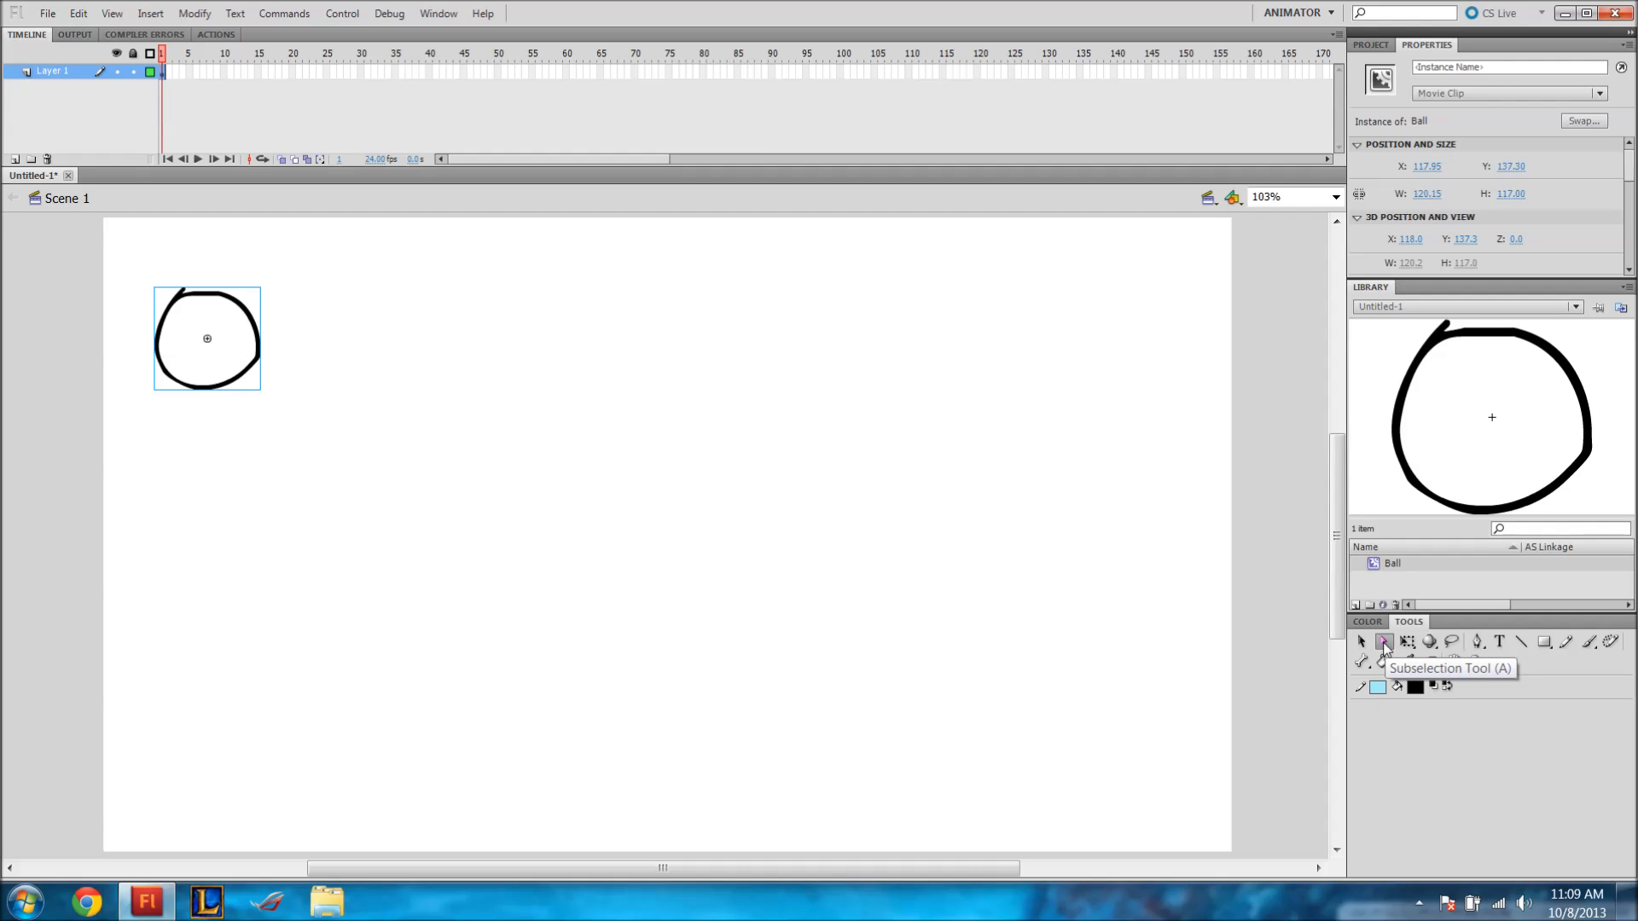
pyautogui.click(250, 369)
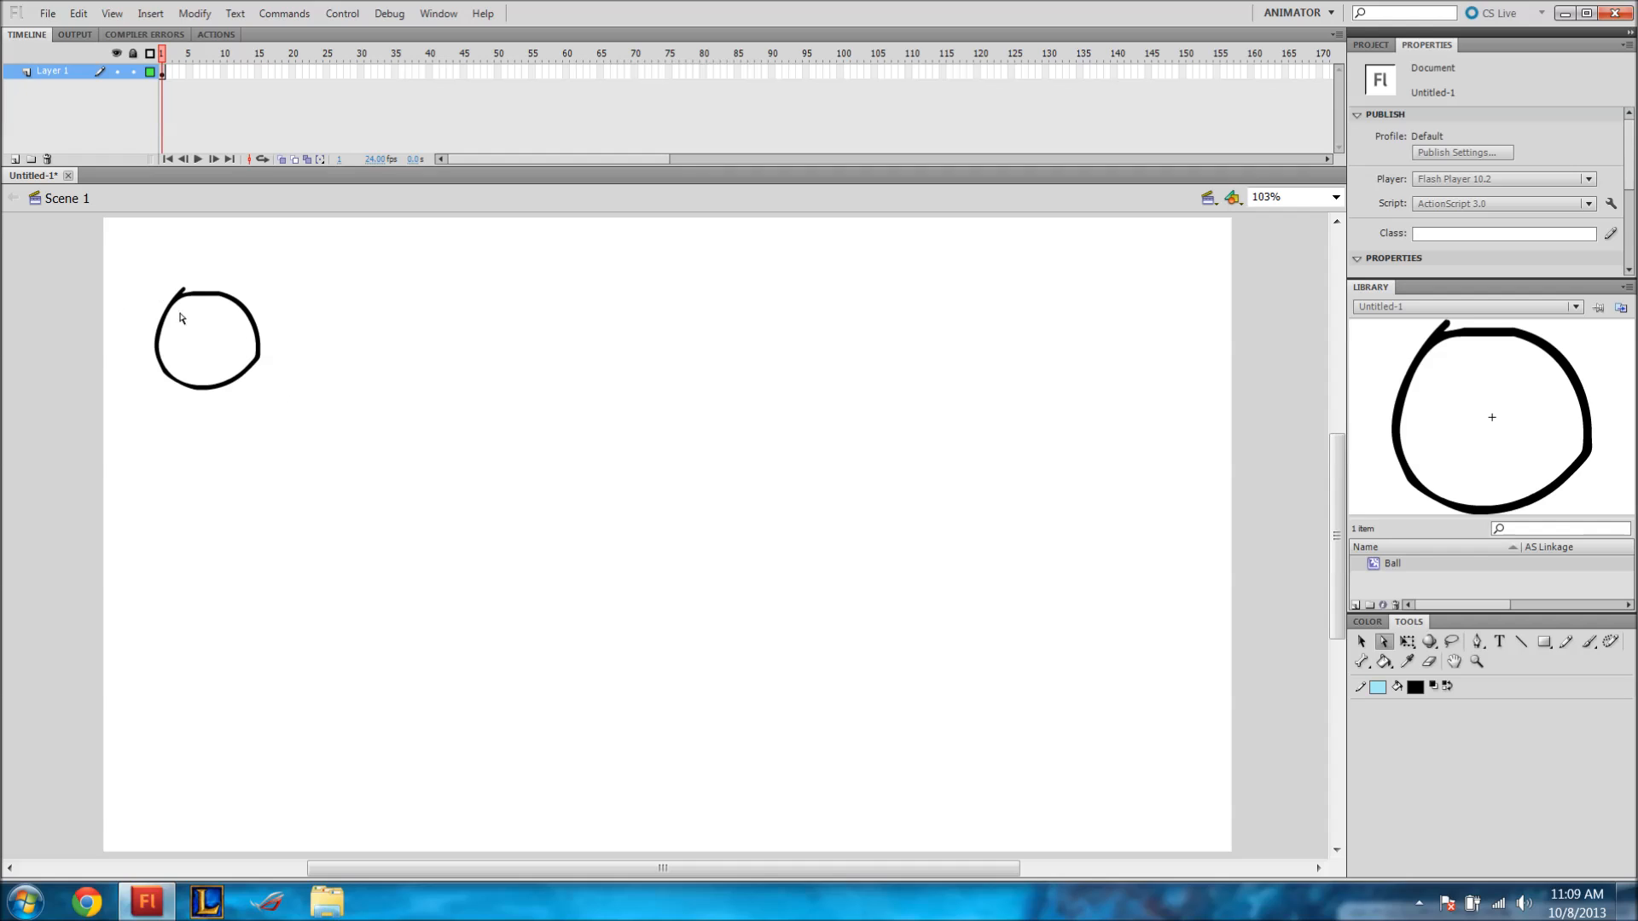
# Enlarge the Ball with Free Transform to about 312 by 306 px and move it to about X 380, Y 266.
pyautogui.click(1407, 643)
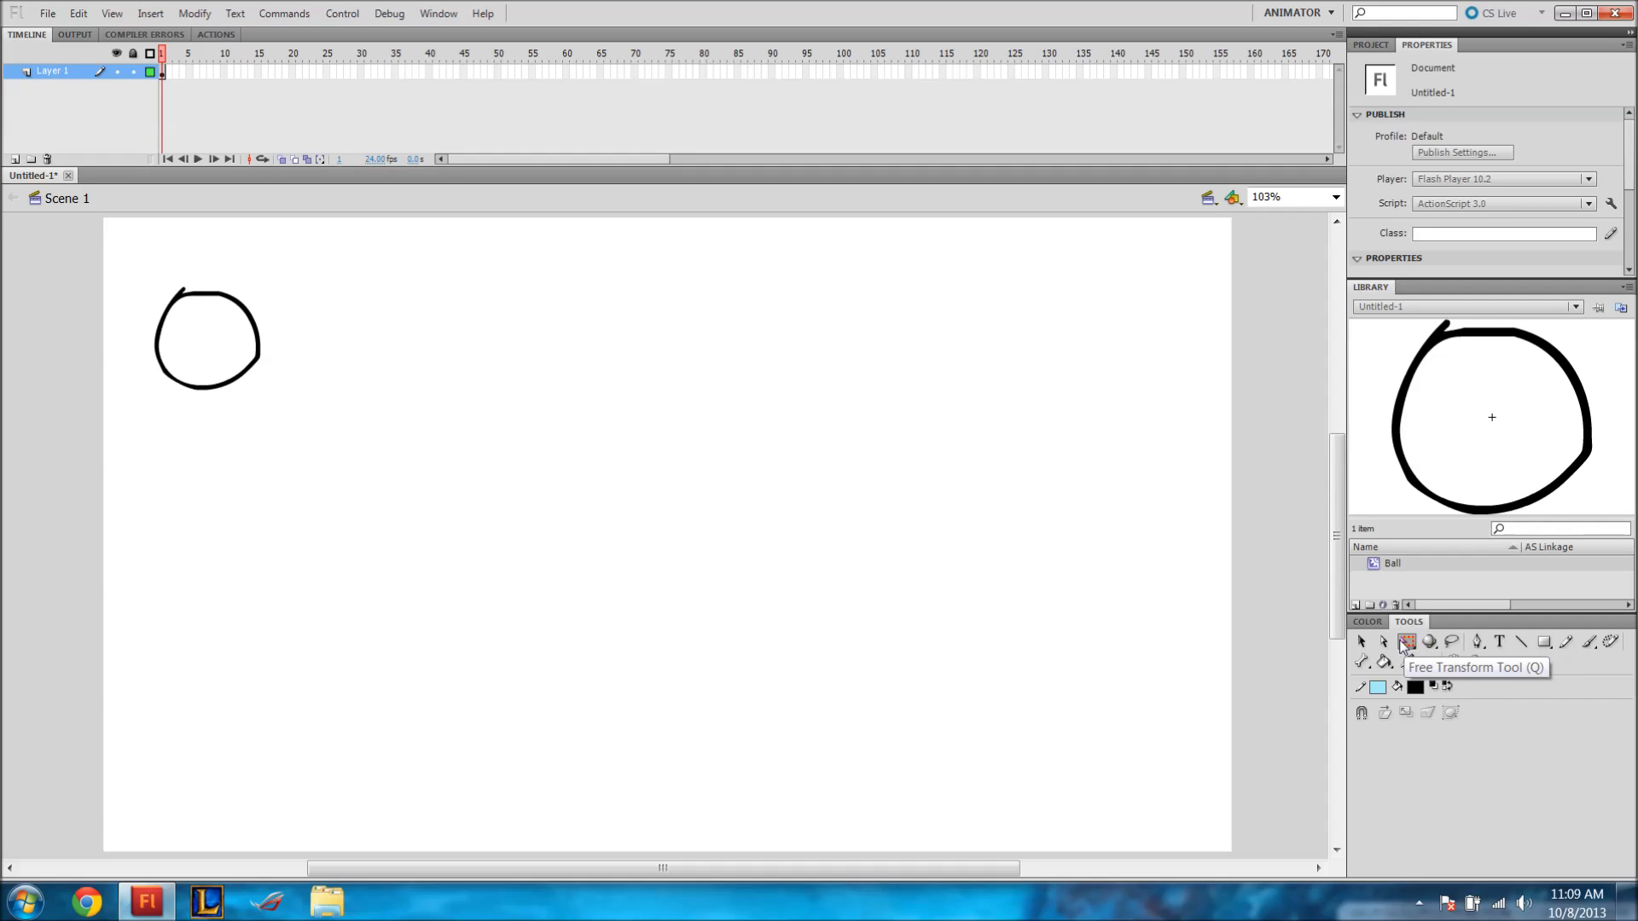
pyautogui.click(243, 378)
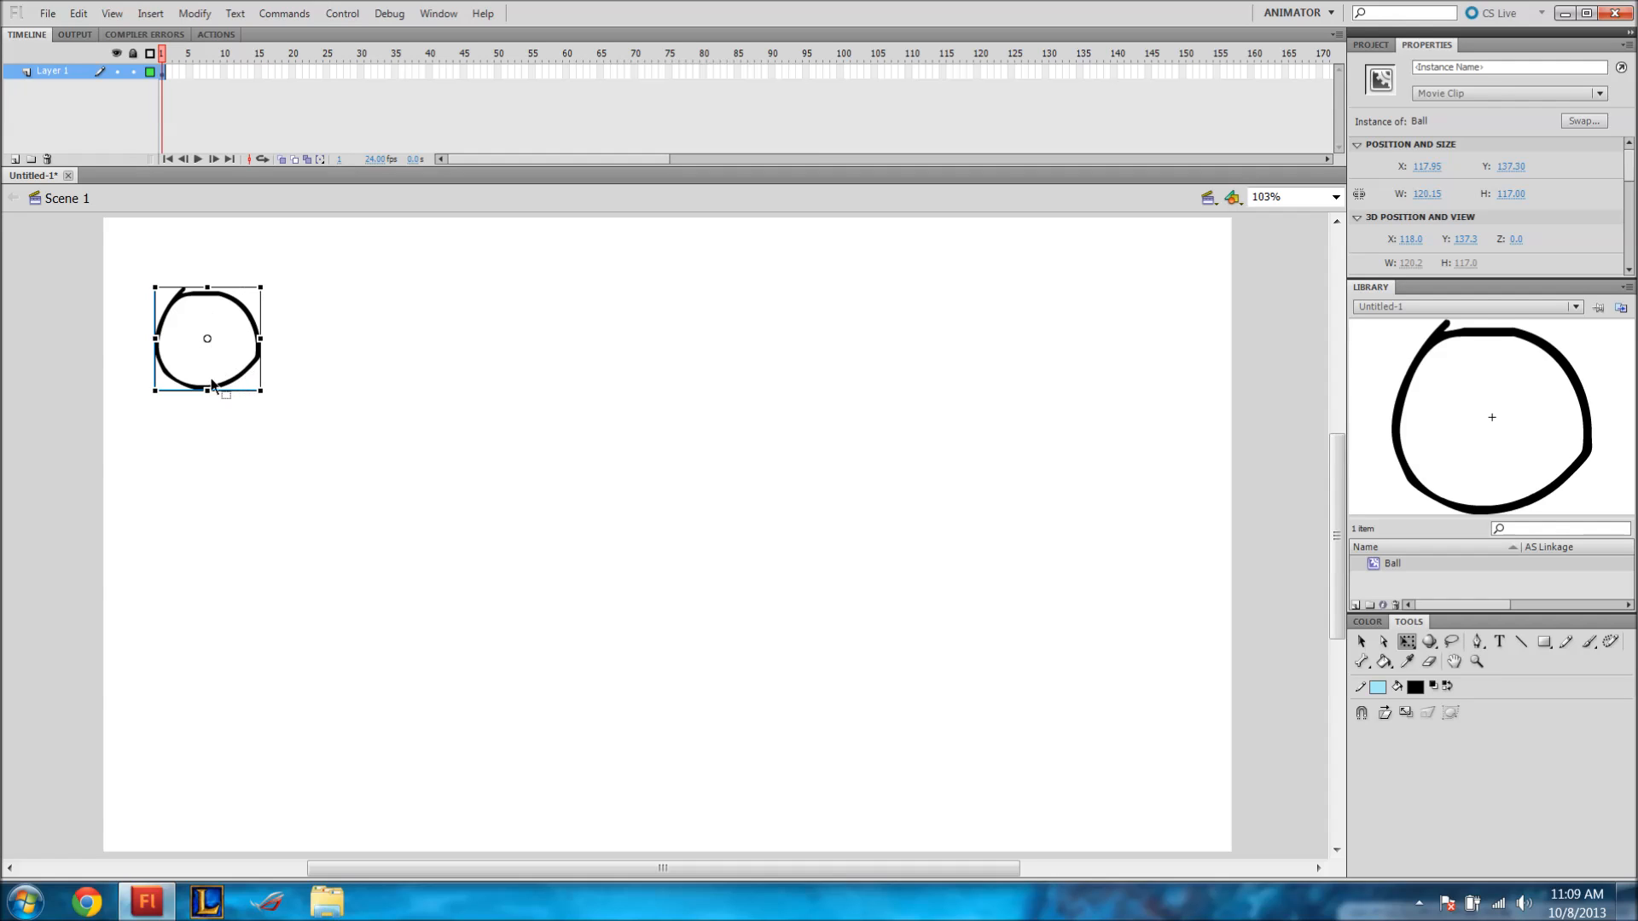
pyautogui.moveTo(262, 392)
pyautogui.mouseDown()
pyautogui.moveTo(447, 534)
pyautogui.moveTo(395, 520)
pyautogui.moveTo(219, 369)
pyautogui.moveTo(277, 347)
pyautogui.moveTo(312, 437)
pyautogui.moveTo(273, 357)
pyautogui.moveTo(348, 466)
pyautogui.moveTo(252, 359)
pyautogui.moveTo(229, 362)
pyautogui.moveTo(280, 412)
pyautogui.mouseUp()
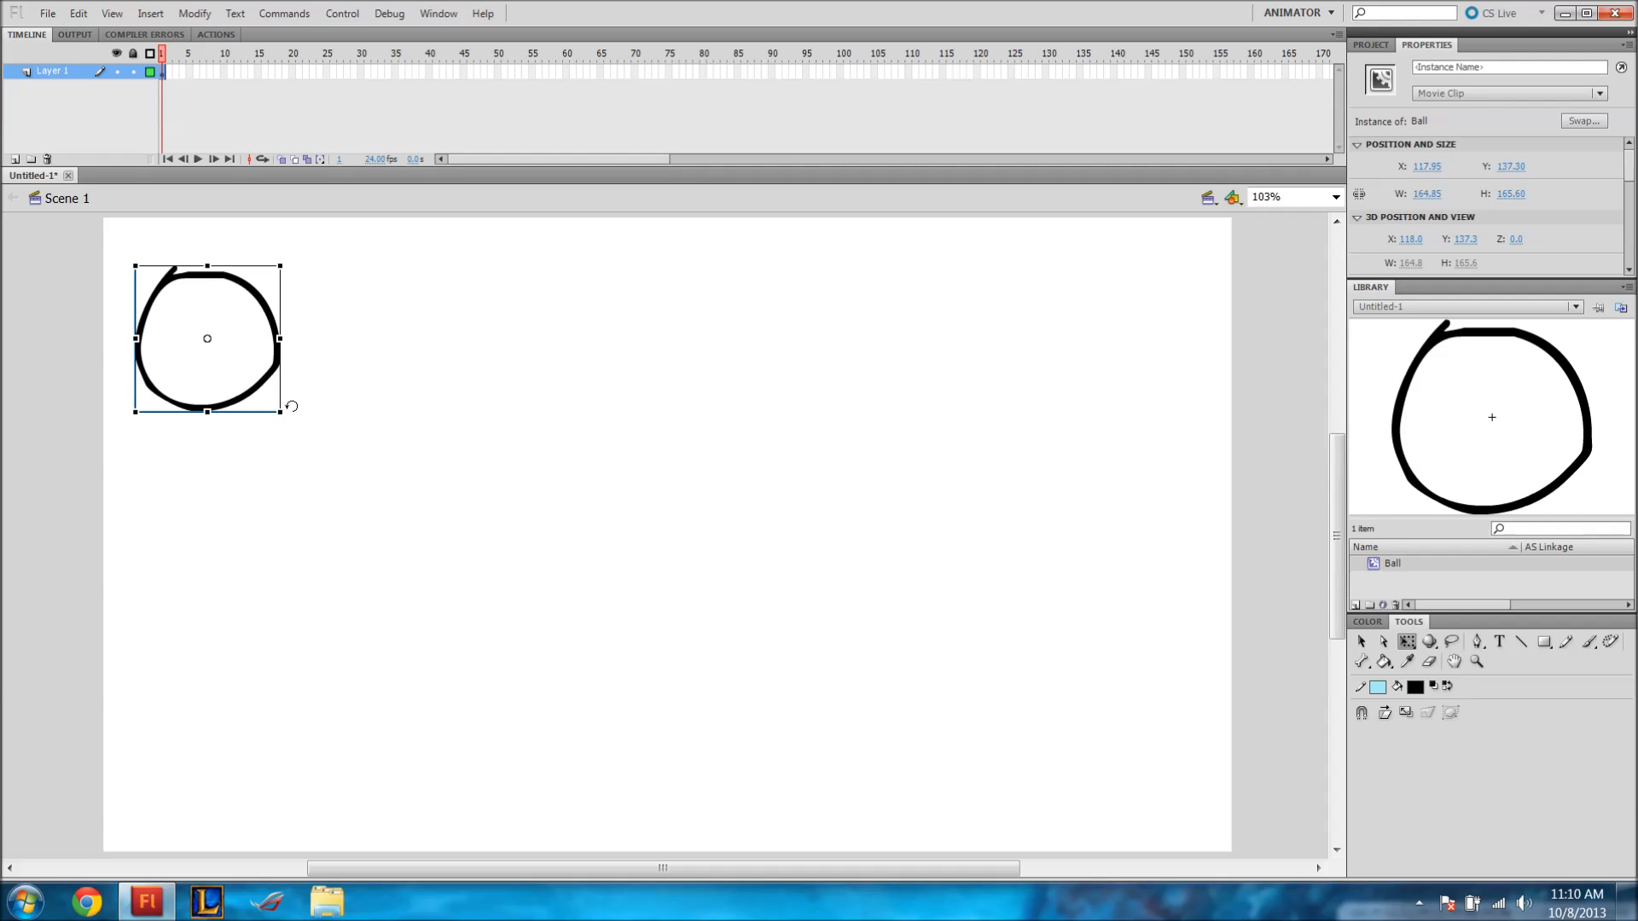
pyautogui.moveTo(280, 412)
pyautogui.mouseDown()
pyautogui.moveTo(731, 504)
pyautogui.moveTo(280, 425)
pyautogui.moveTo(643, 680)
pyautogui.moveTo(248, 389)
pyautogui.moveTo(406, 545)
pyautogui.moveTo(534, 494)
pyautogui.moveTo(290, 402)
pyautogui.moveTo(523, 597)
pyautogui.moveTo(230, 409)
pyautogui.moveTo(446, 555)
pyautogui.moveTo(294, 406)
pyautogui.mouseUp()
pyautogui.moveTo(321, 340); pyautogui.dragTo(565, 420)
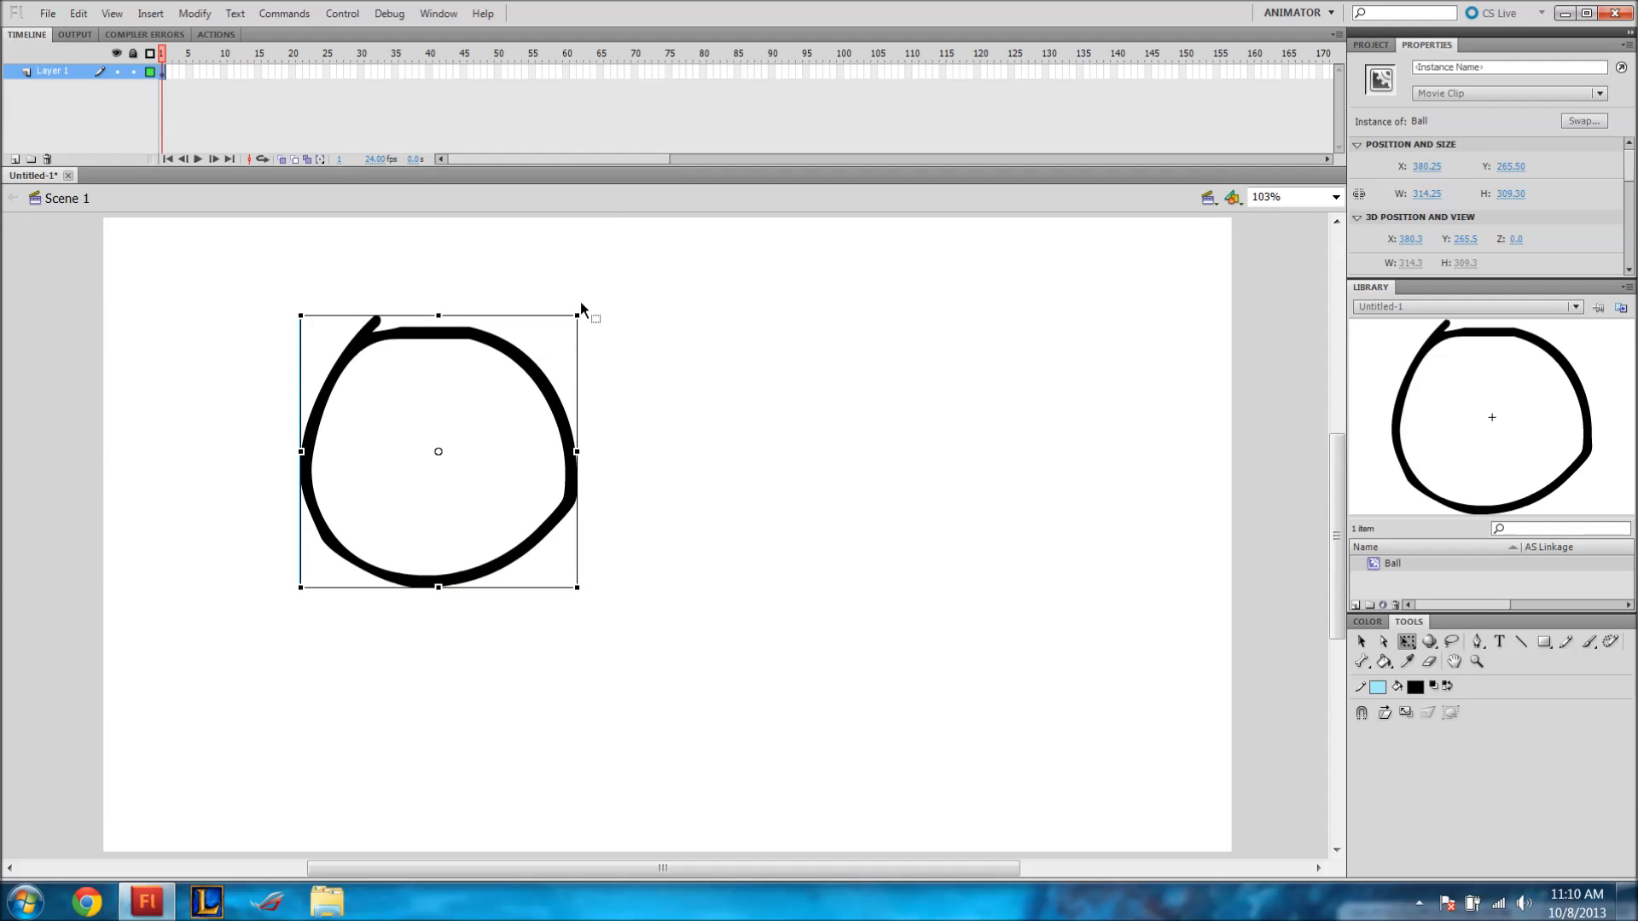
pyautogui.moveTo(577, 315); pyautogui.dragTo(575, 318)
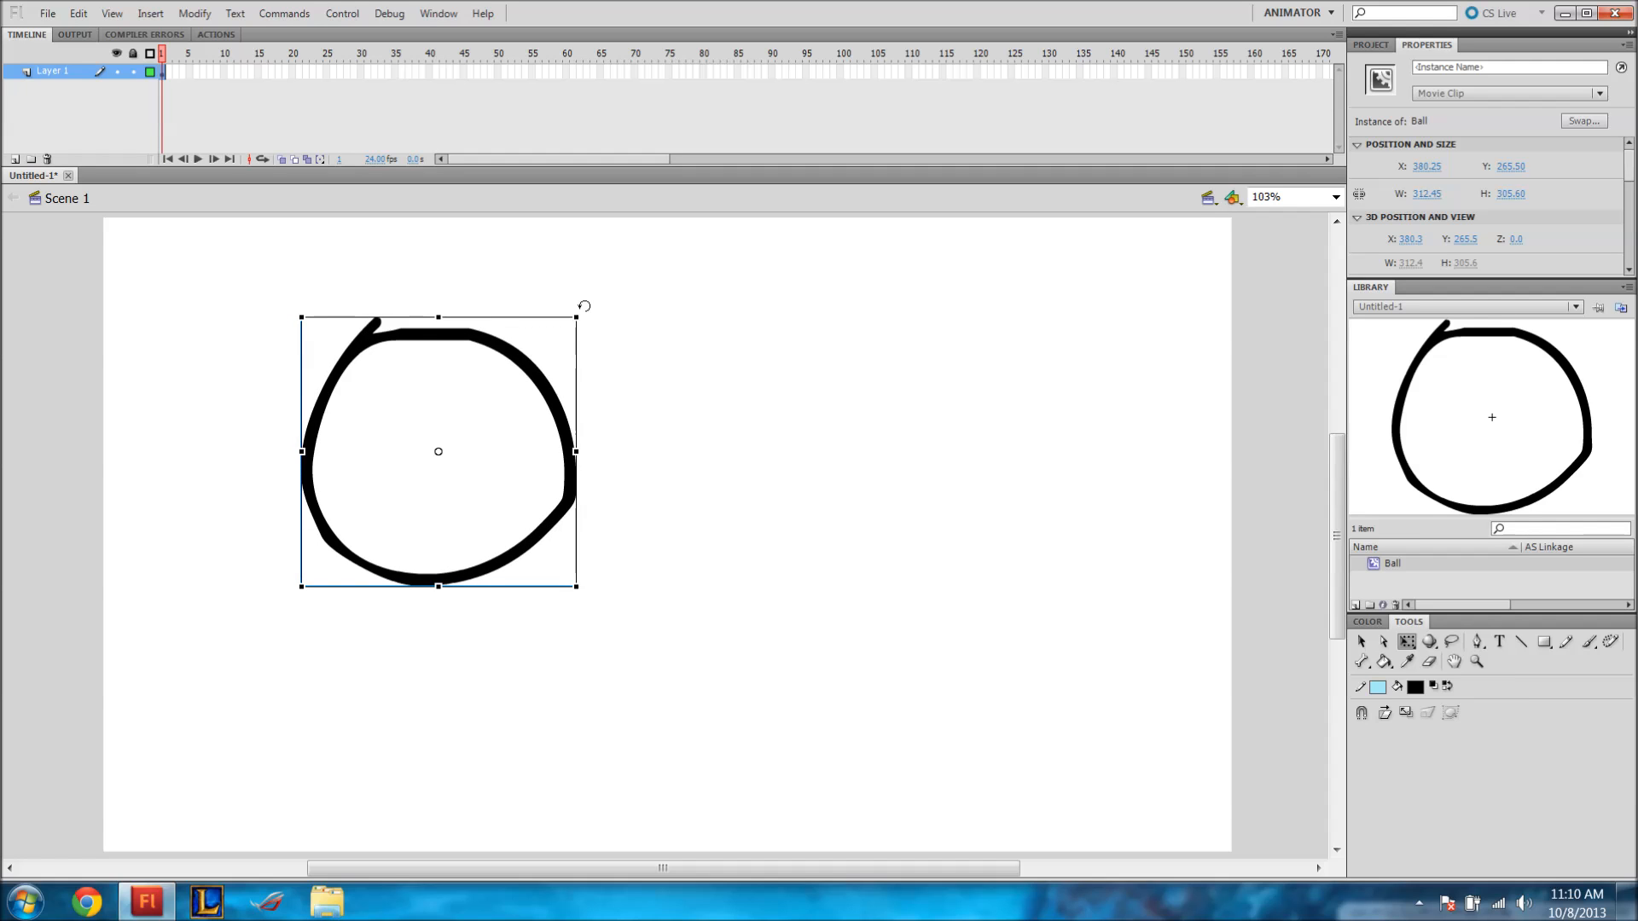
# Rotate the Ball slightly clockwise, then well counterclockwise with Free Transform.
pyautogui.moveTo(584, 304)
pyautogui.mouseDown()
pyautogui.moveTo(477, 648)
pyautogui.moveTo(256, 483)
pyautogui.moveTo(731, 486)
pyautogui.moveTo(750, 420)
pyautogui.moveTo(600, 290)
pyautogui.moveTo(548, 274)
pyautogui.moveTo(590, 325)
pyautogui.mouseUp()
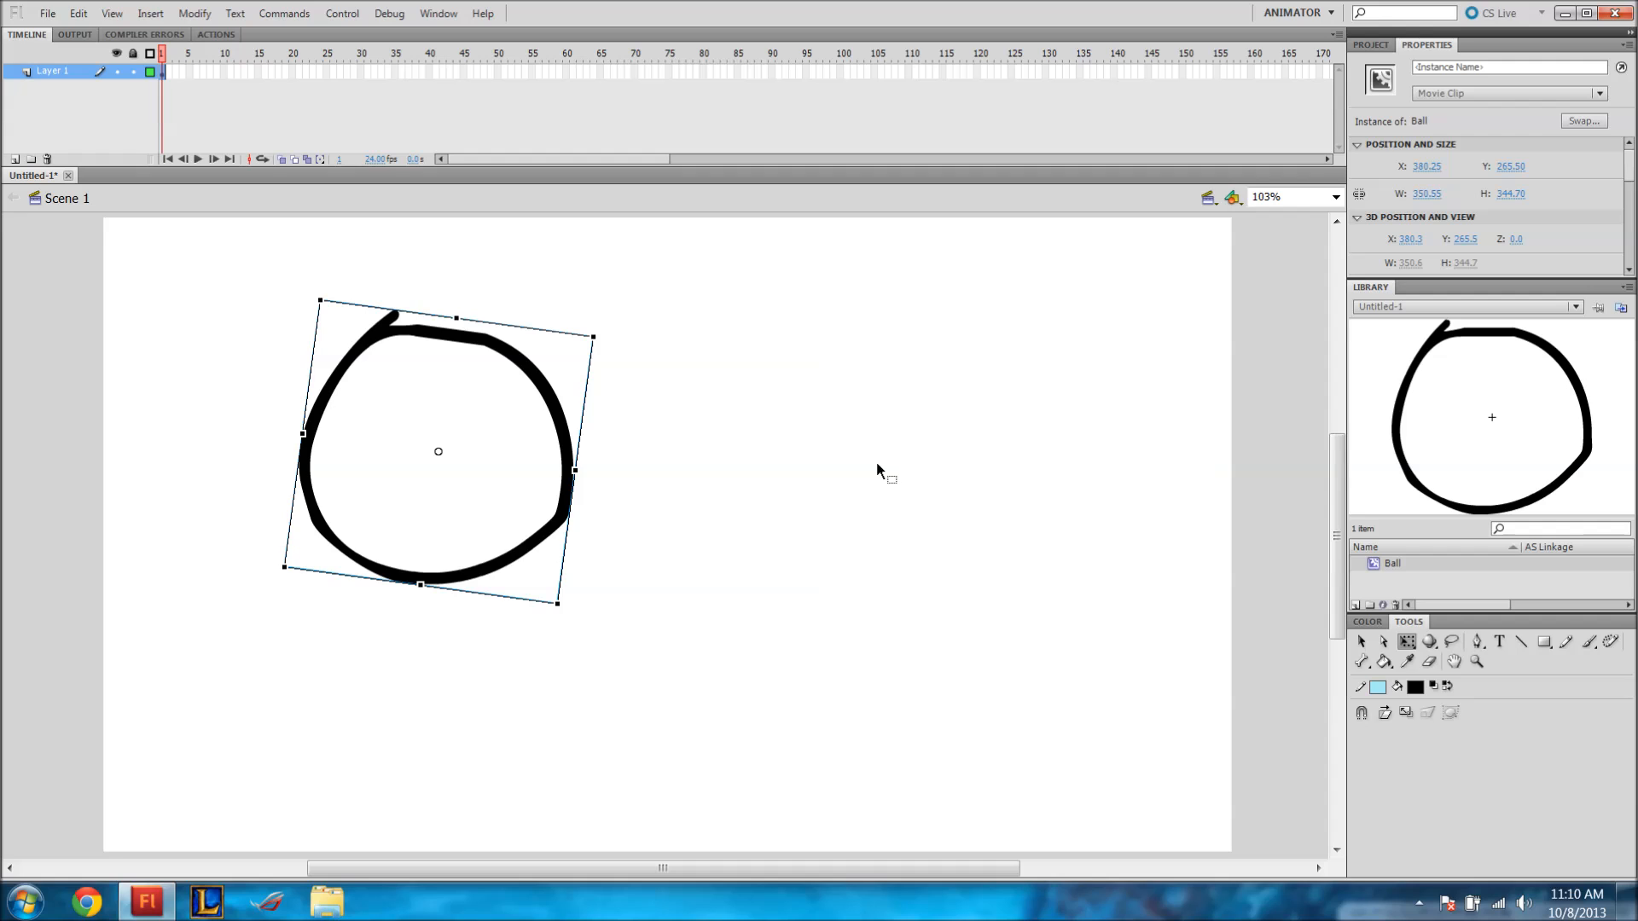
pyautogui.moveTo(605, 346); pyautogui.dragTo(495, 249)
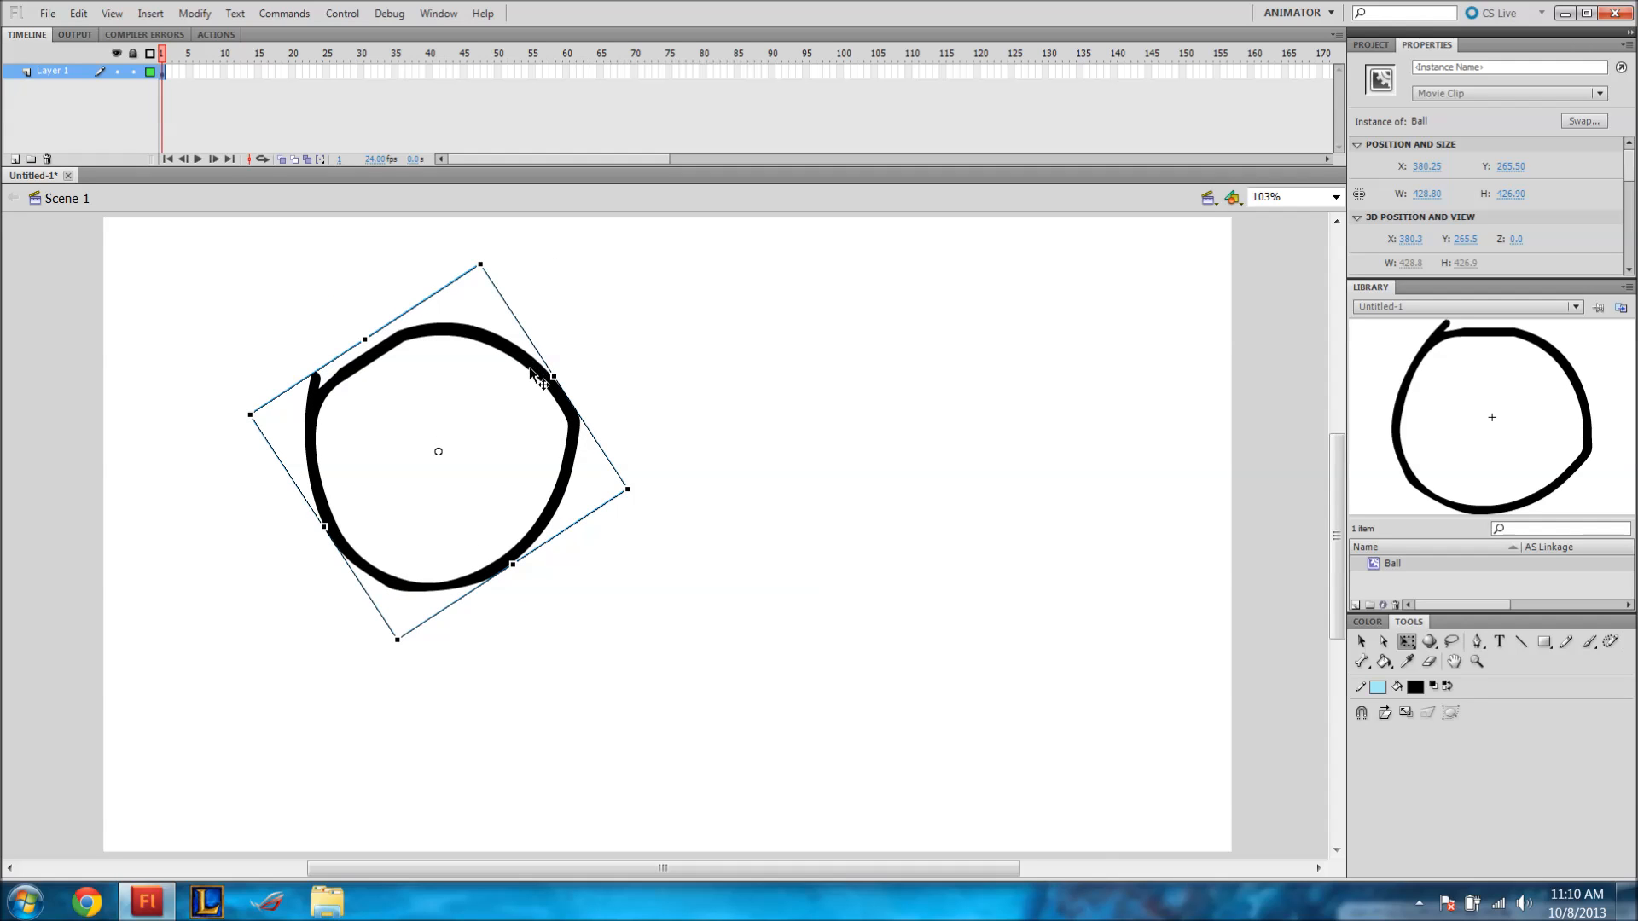
# Delete the Ball from the stage, switch to the Lasso tool, and undo the deletion.
pyautogui.press('Delete')
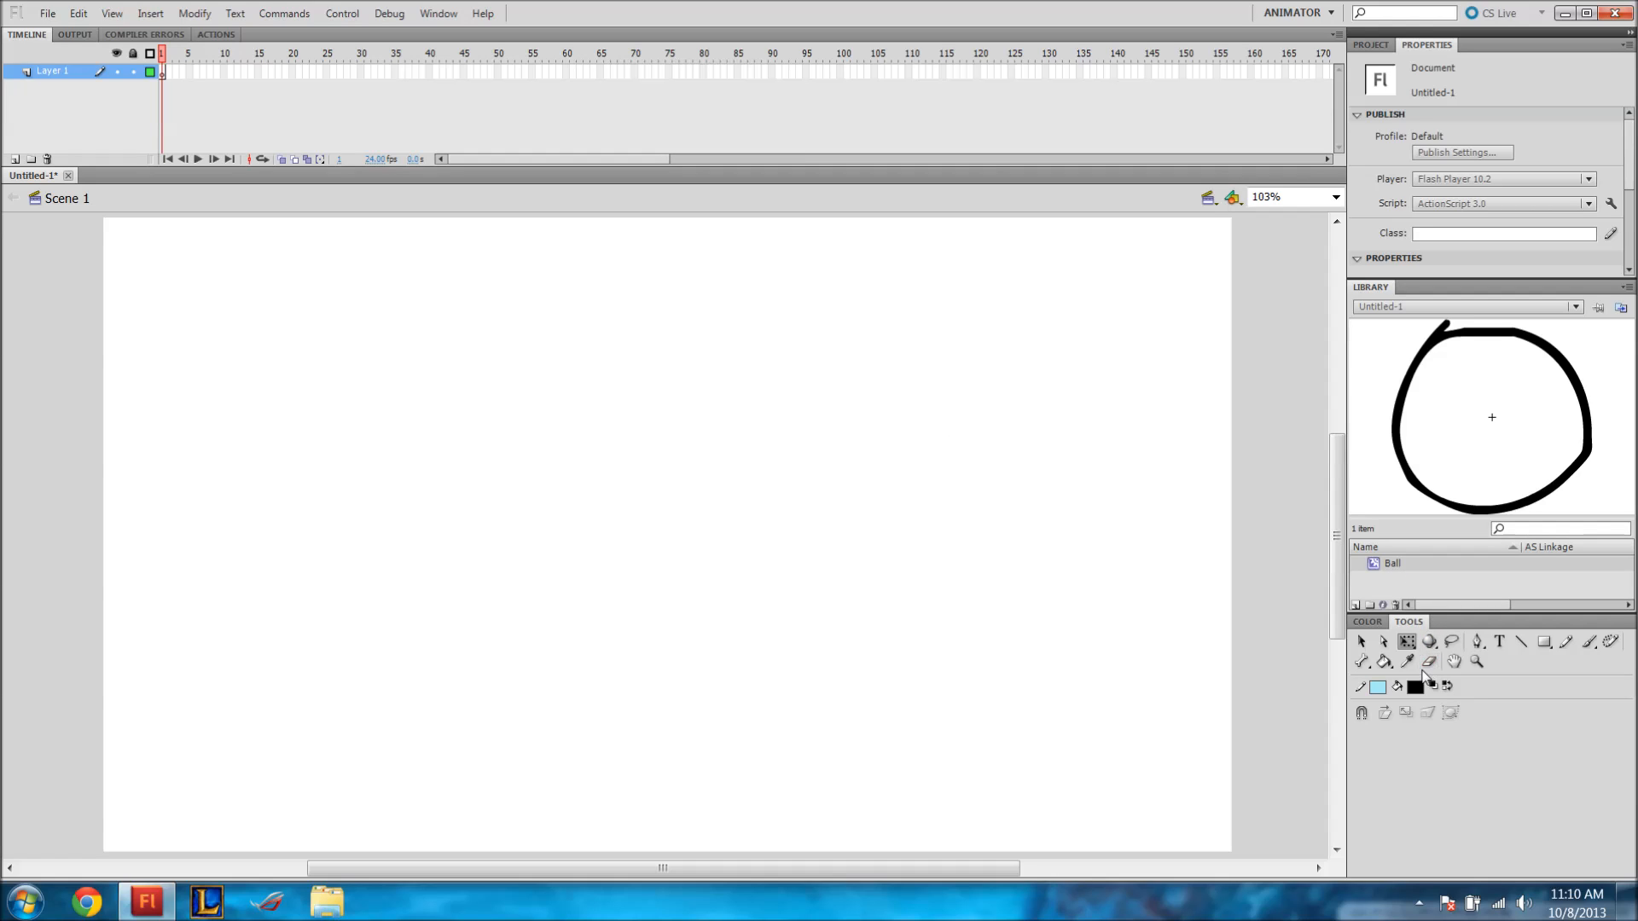
pyautogui.click(1451, 644)
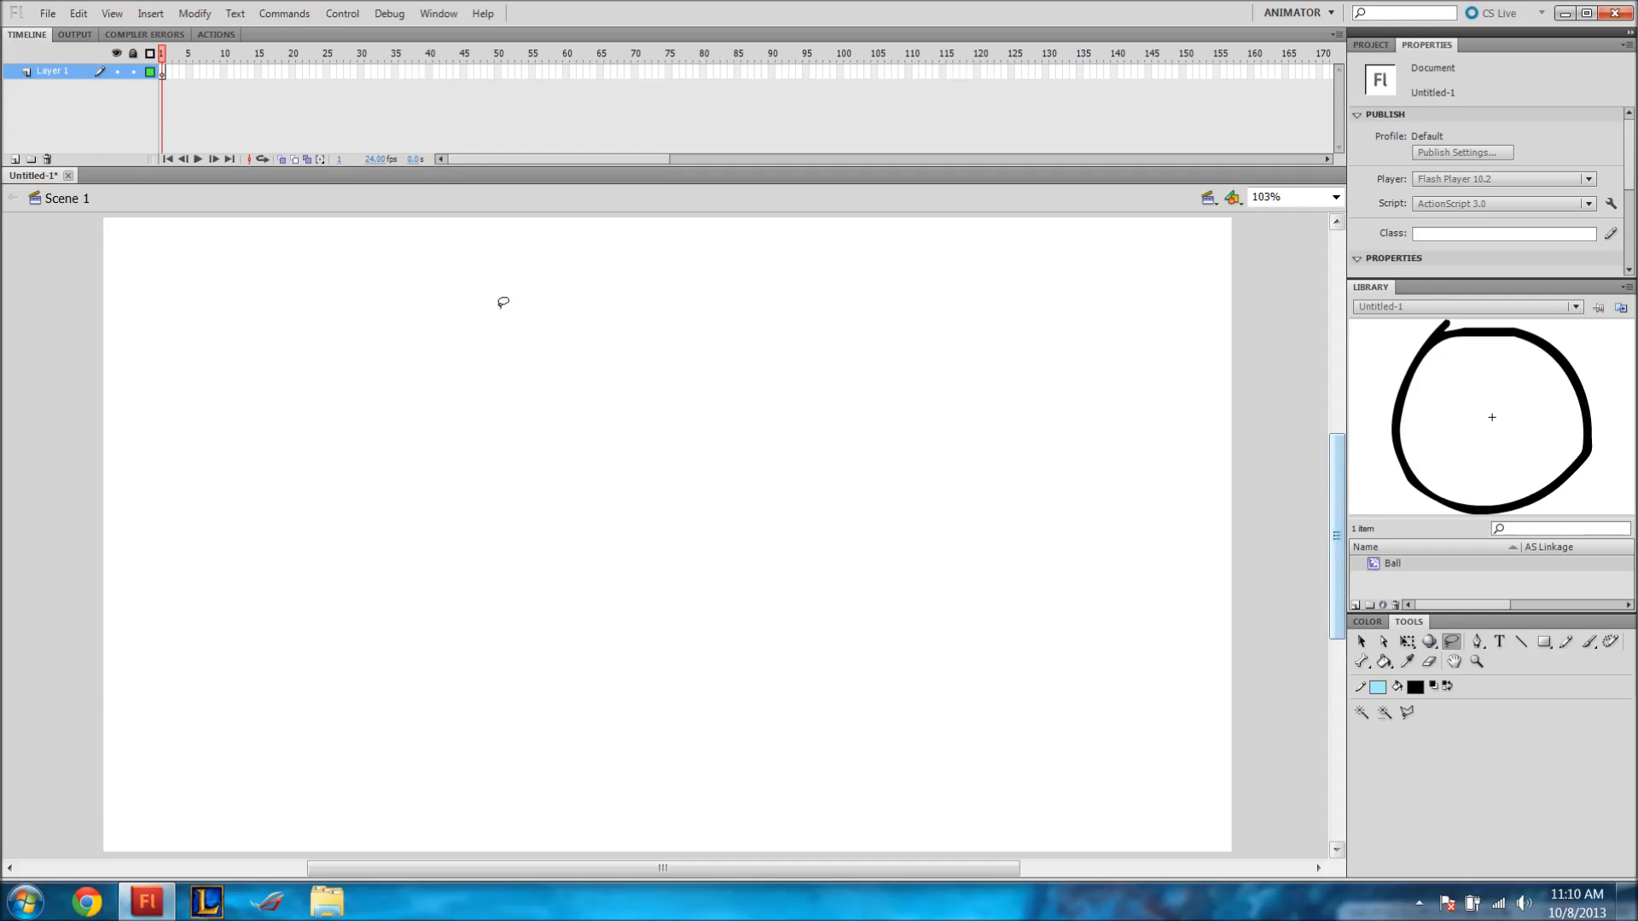
pyautogui.hotkey('ctrl', 'z')
# Practise freehand Lasso selections on the empty stage and across the Ball, and deselect everything.
pyautogui.click(887, 608)
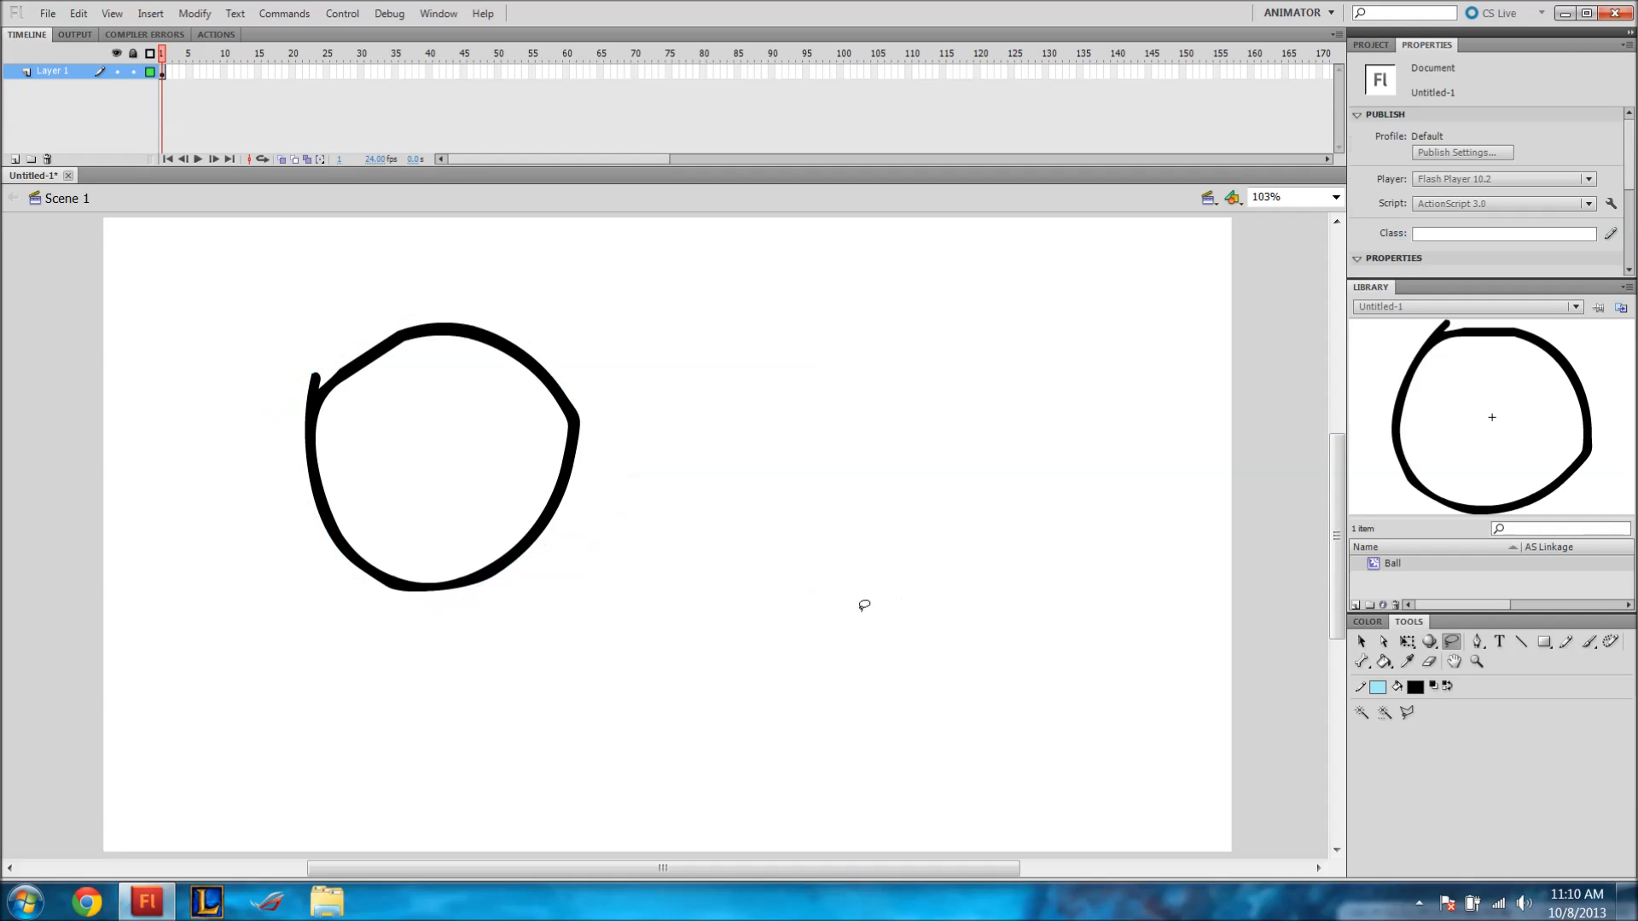
pyautogui.moveTo(550, 594)
pyautogui.mouseDown()
pyautogui.moveTo(738, 441)
pyautogui.moveTo(205, 343)
pyautogui.moveTo(811, 636)
pyautogui.mouseUp()
pyautogui.moveTo(841, 335)
pyautogui.mouseDown()
pyautogui.moveTo(812, 386)
pyautogui.moveTo(821, 642)
pyautogui.moveTo(936, 440)
pyautogui.moveTo(884, 371)
pyautogui.mouseUp()
pyautogui.moveTo(546, 314)
pyautogui.mouseDown()
pyautogui.moveTo(504, 468)
pyautogui.moveTo(706, 479)
pyautogui.moveTo(755, 514)
pyautogui.mouseUp()
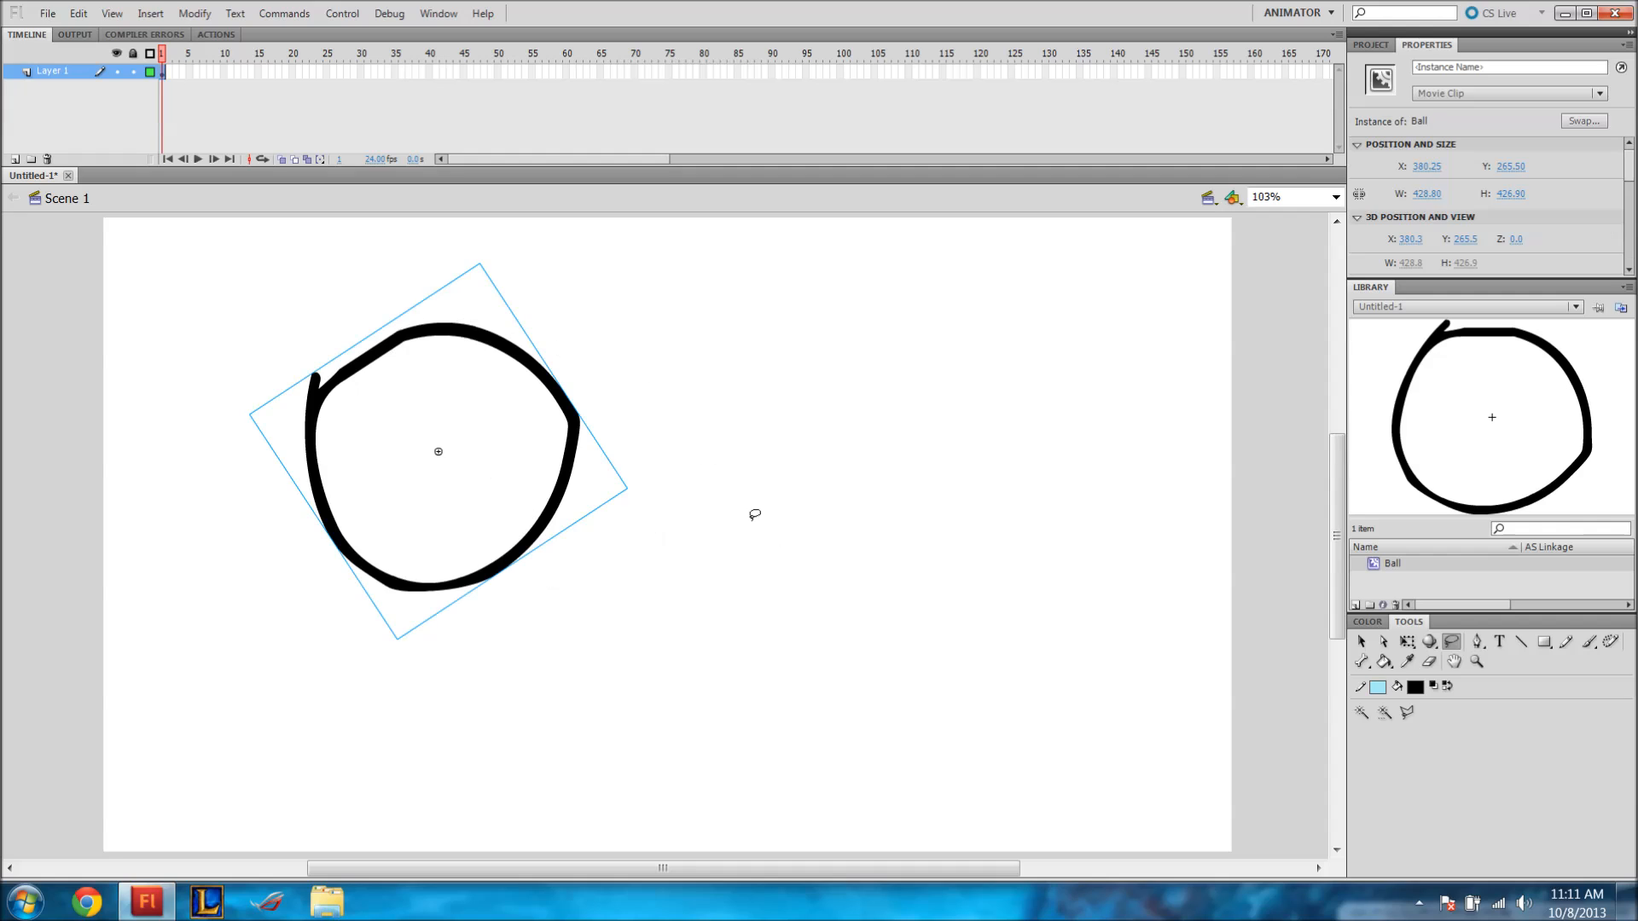
pyautogui.moveTo(560, 263)
pyautogui.mouseDown()
pyautogui.moveTo(584, 470)
pyautogui.moveTo(660, 678)
pyautogui.moveTo(580, 379)
pyautogui.mouseUp()
pyautogui.moveTo(562, 298)
pyautogui.mouseDown()
pyautogui.moveTo(515, 292)
pyautogui.moveTo(436, 570)
pyautogui.moveTo(647, 318)
pyautogui.mouseUp()
pyautogui.moveTo(560, 265)
pyautogui.mouseDown()
pyautogui.moveTo(468, 320)
pyautogui.moveTo(446, 600)
pyautogui.moveTo(678, 546)
pyautogui.moveTo(505, 234)
pyautogui.mouseUp()
pyautogui.click(607, 435)
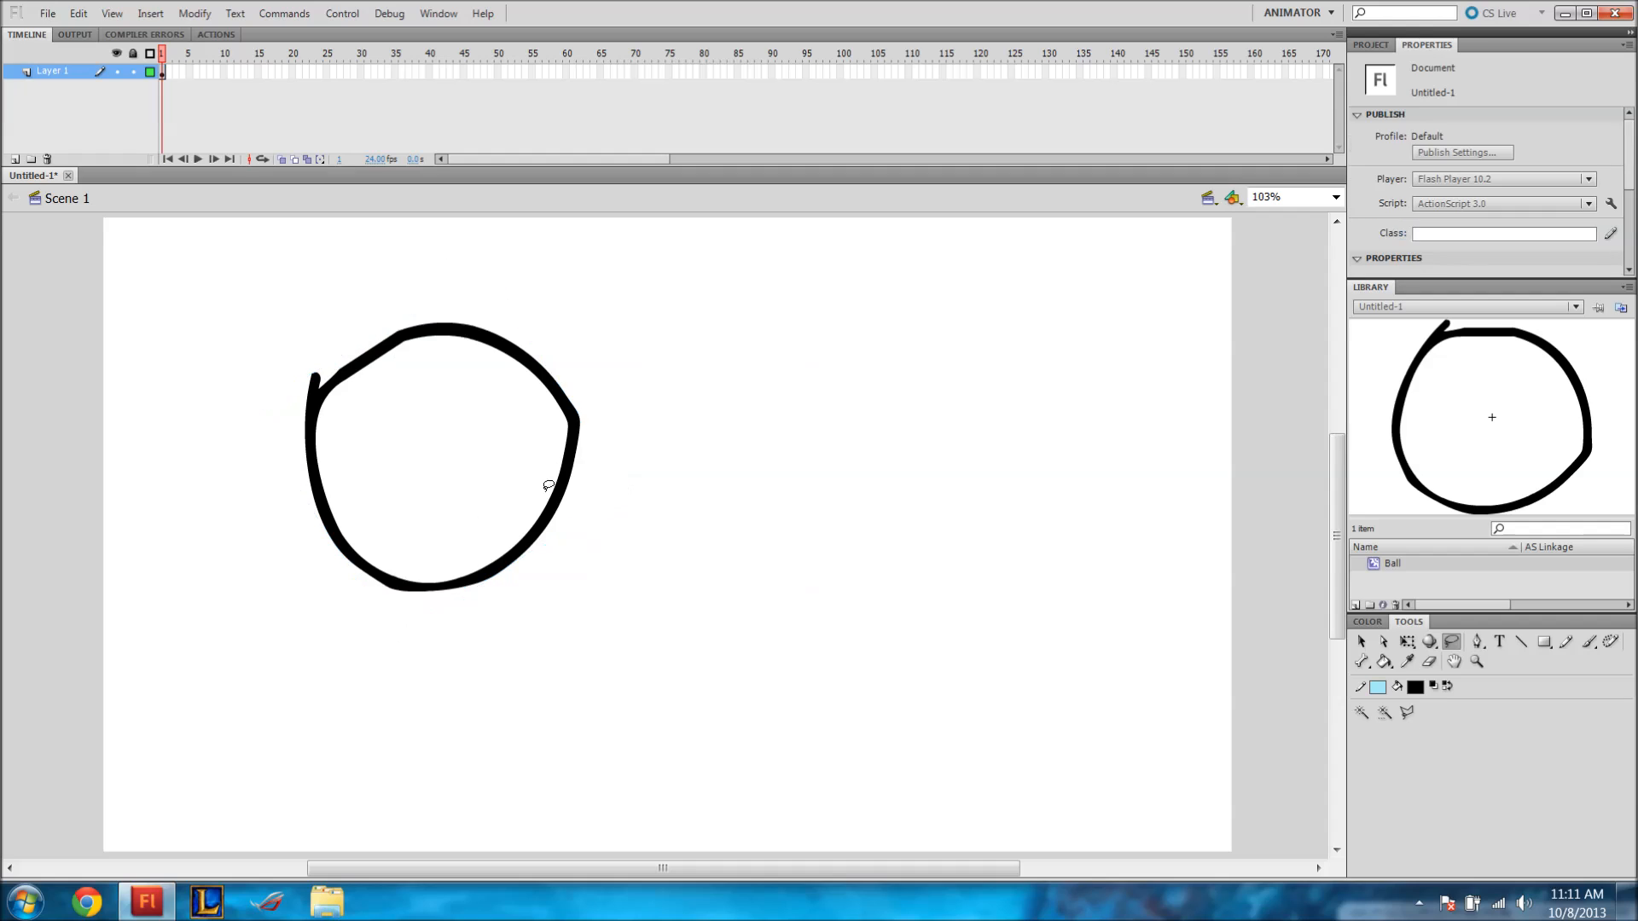
# Select the Ball with a Lasso loop, delete it, and undo the deletion.
pyautogui.moveTo(367, 649)
pyautogui.mouseDown()
pyautogui.moveTo(438, 238)
pyautogui.moveTo(205, 515)
pyautogui.moveTo(241, 467)
pyautogui.mouseUp()
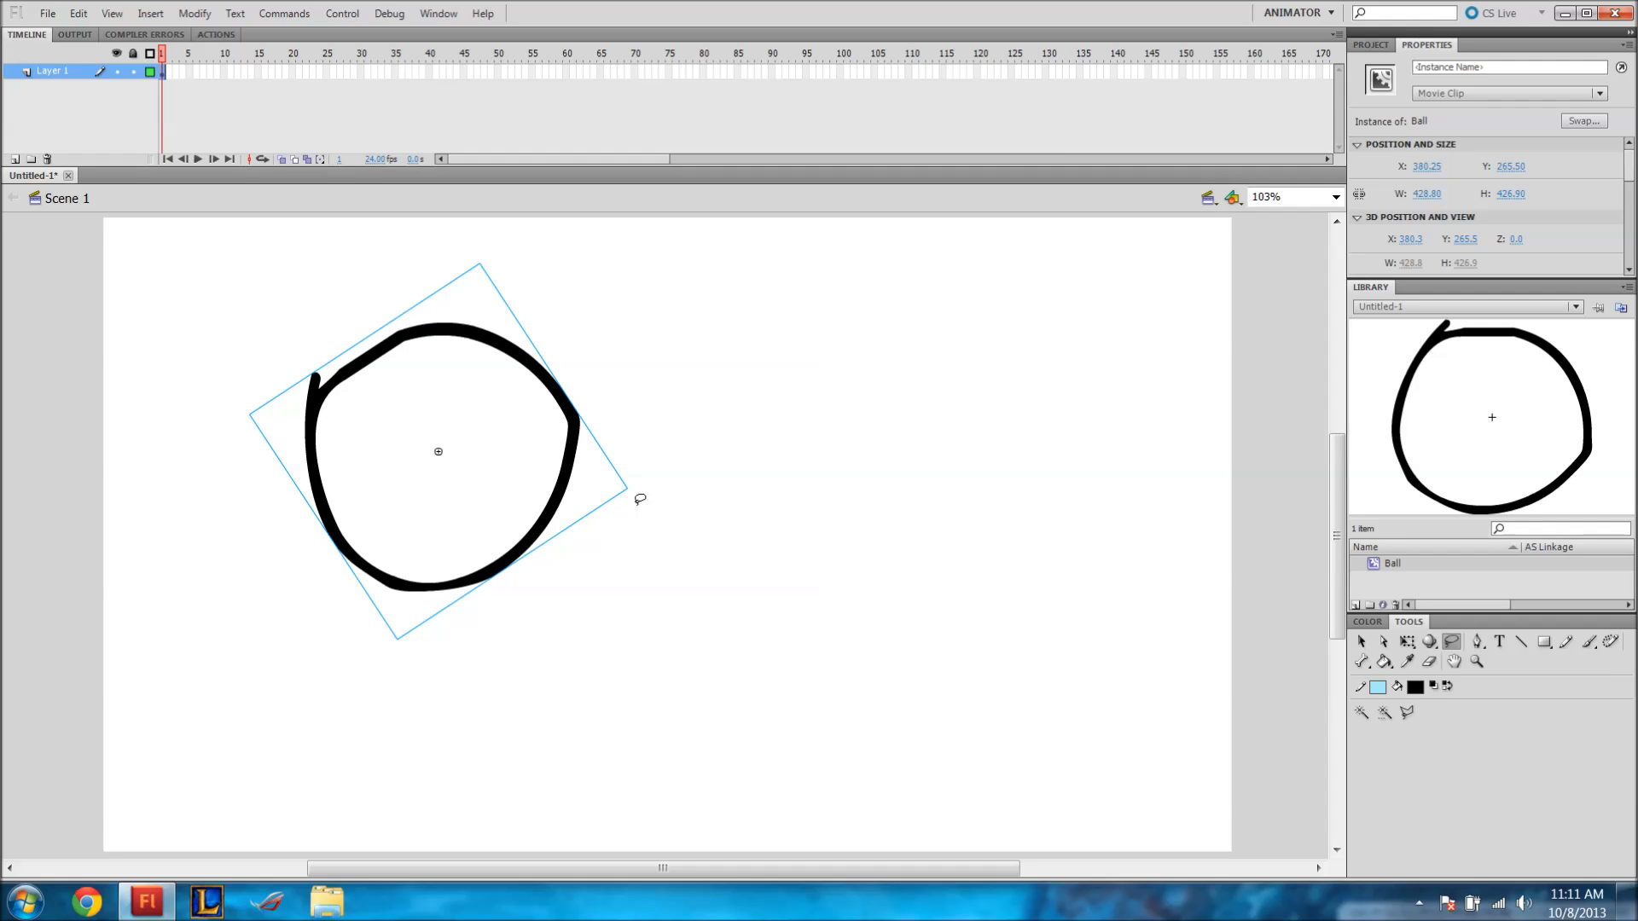
pyautogui.press('Delete')
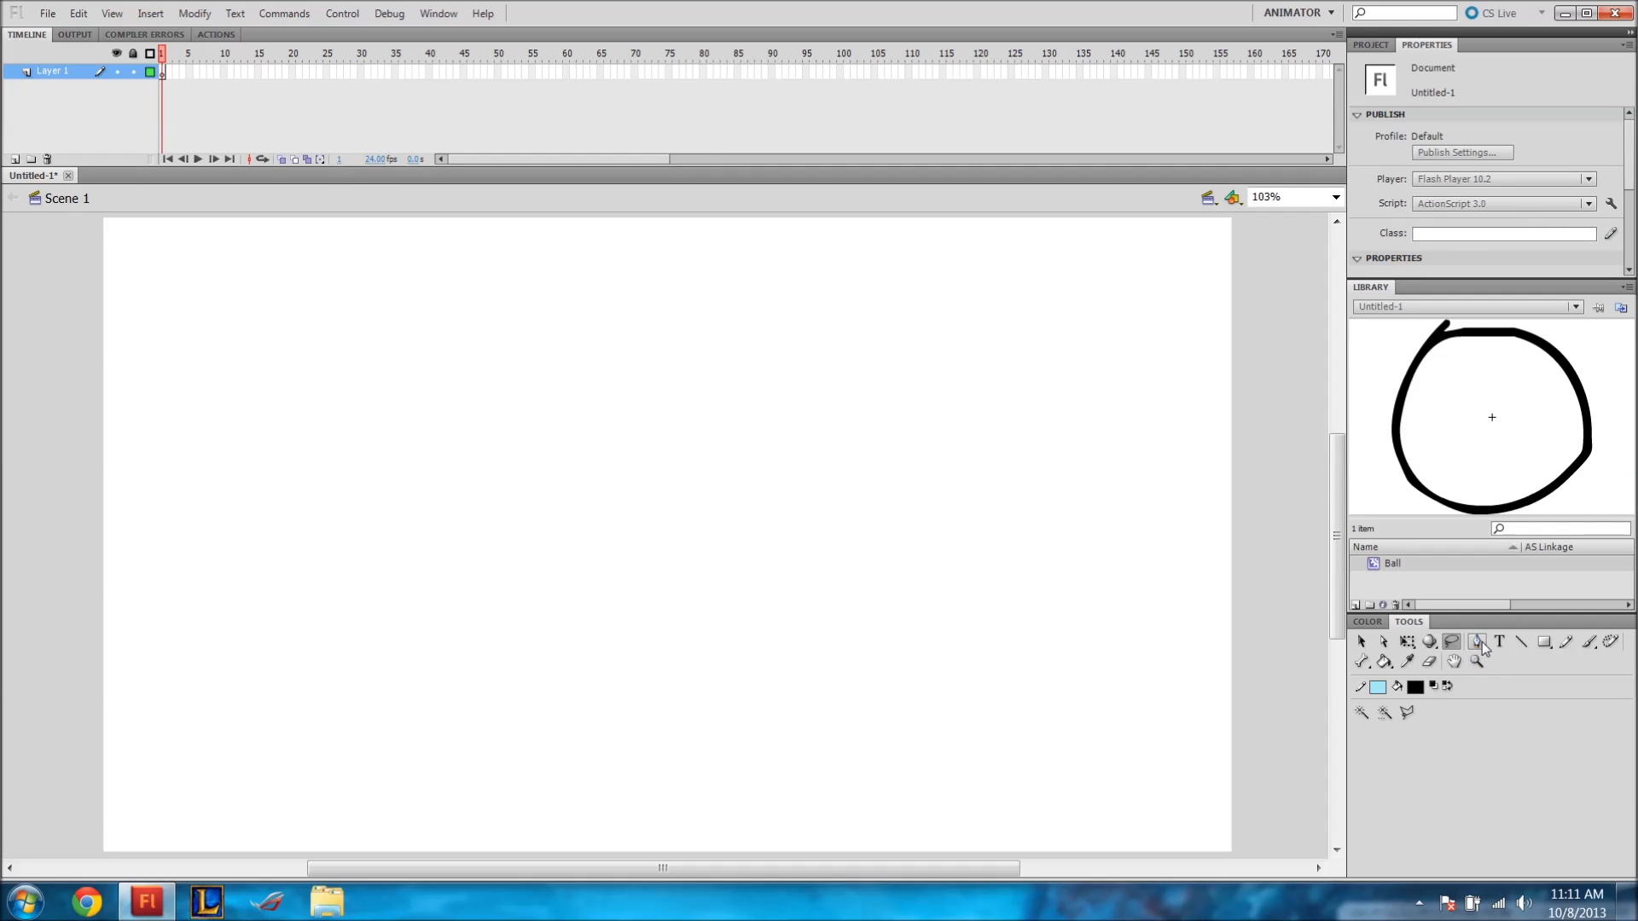
pyautogui.hotkey('ctrl', 'z')
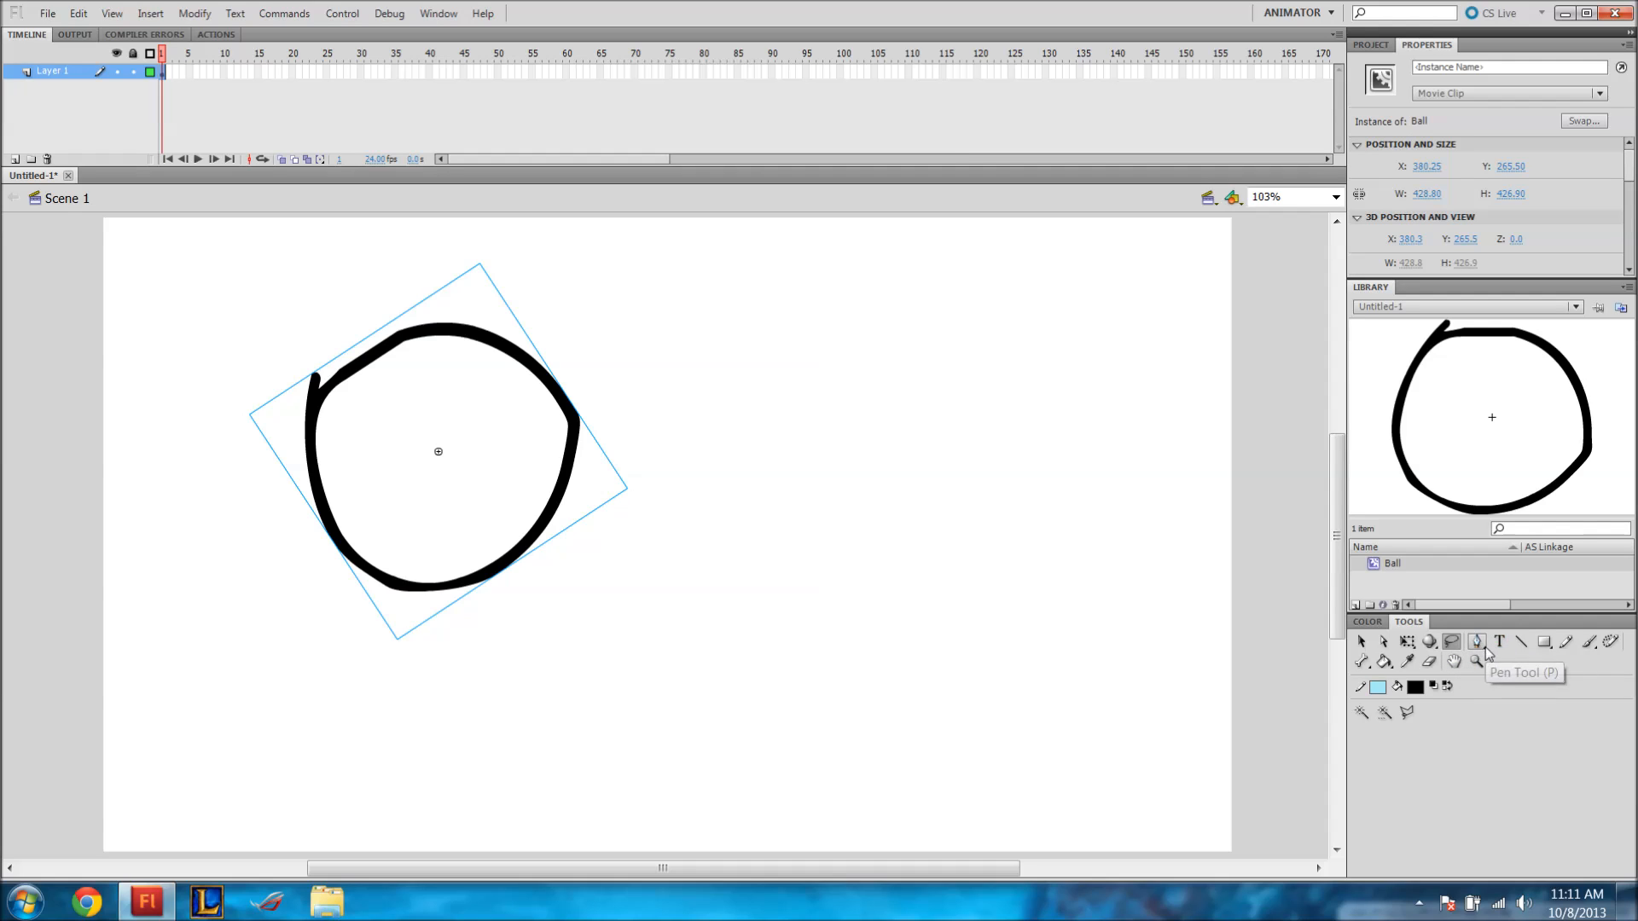
# Draw a text field about 397 px wide beside the Ball, enter "Niadshflkdsjf;al", and remove the text.
pyautogui.press('t')
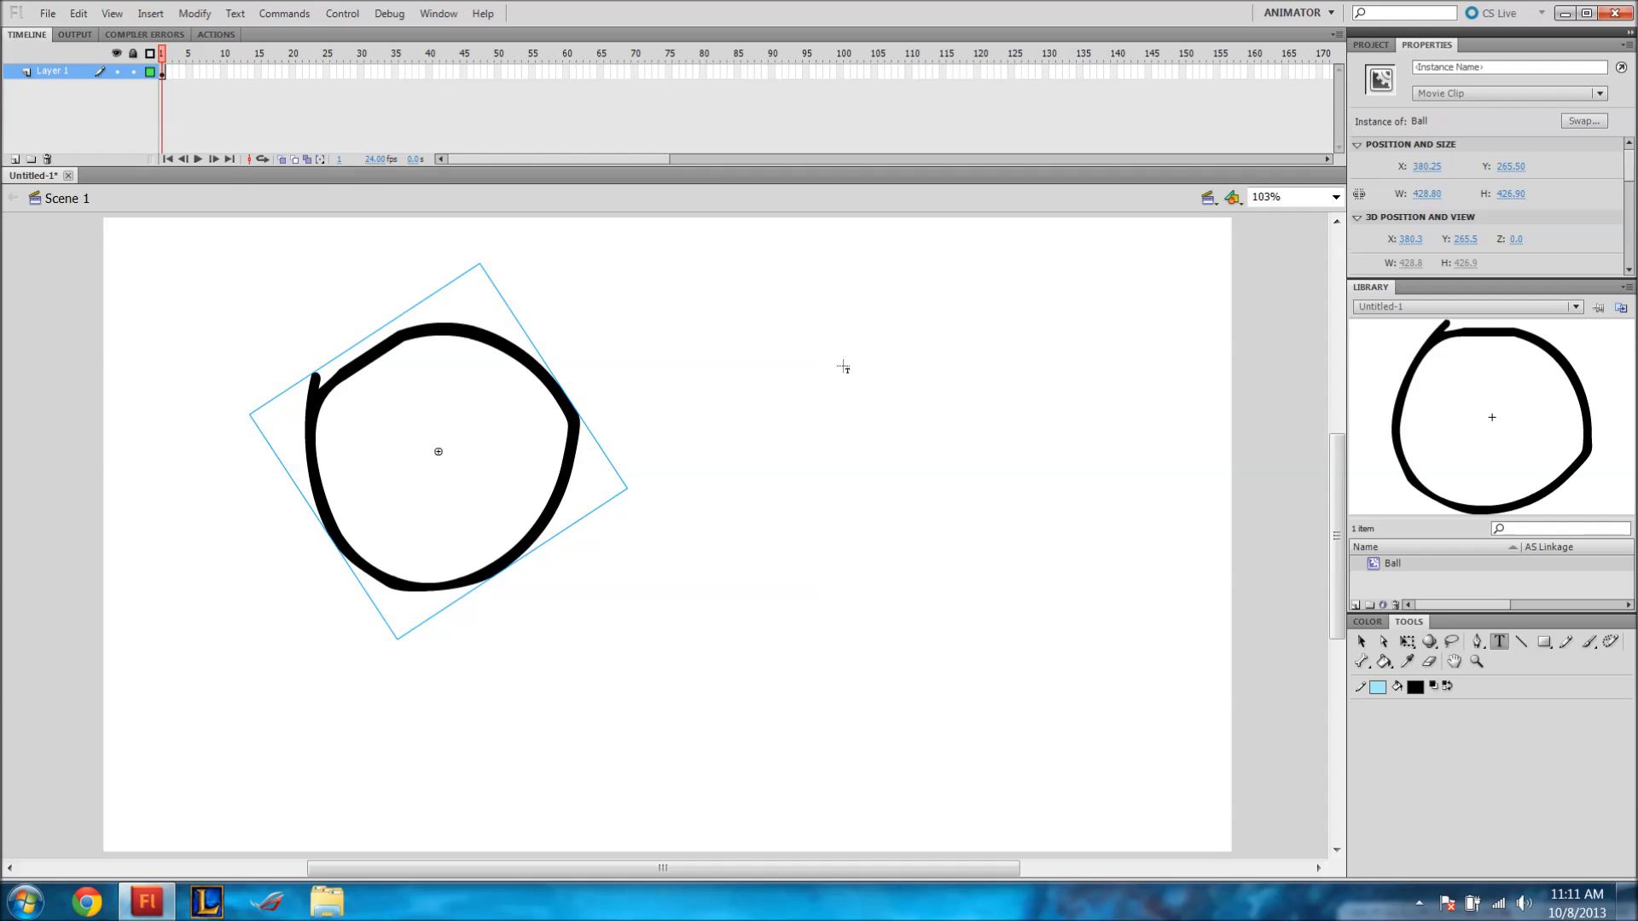
pyautogui.moveTo(793, 341); pyautogui.dragTo(947, 351)
pyautogui.click(715, 363)
pyautogui.moveTo(702, 421); pyautogui.dragTo(1051, 418)
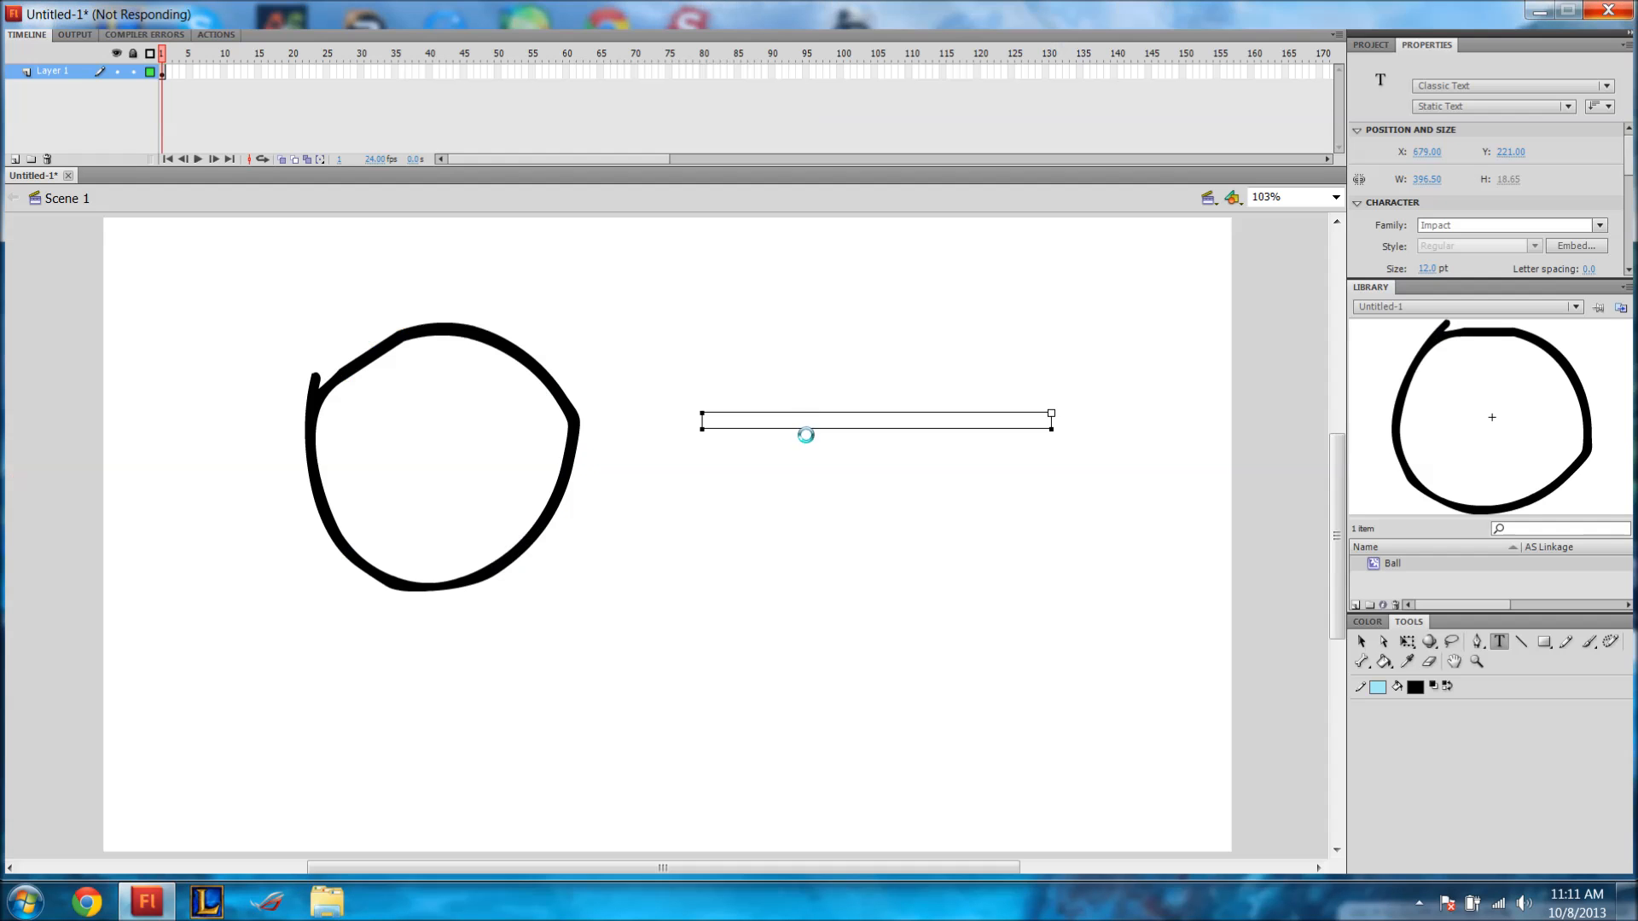
pyautogui.write('Niadshflkdsjf;al')
pyautogui.hotkey('ctrl', 'a')
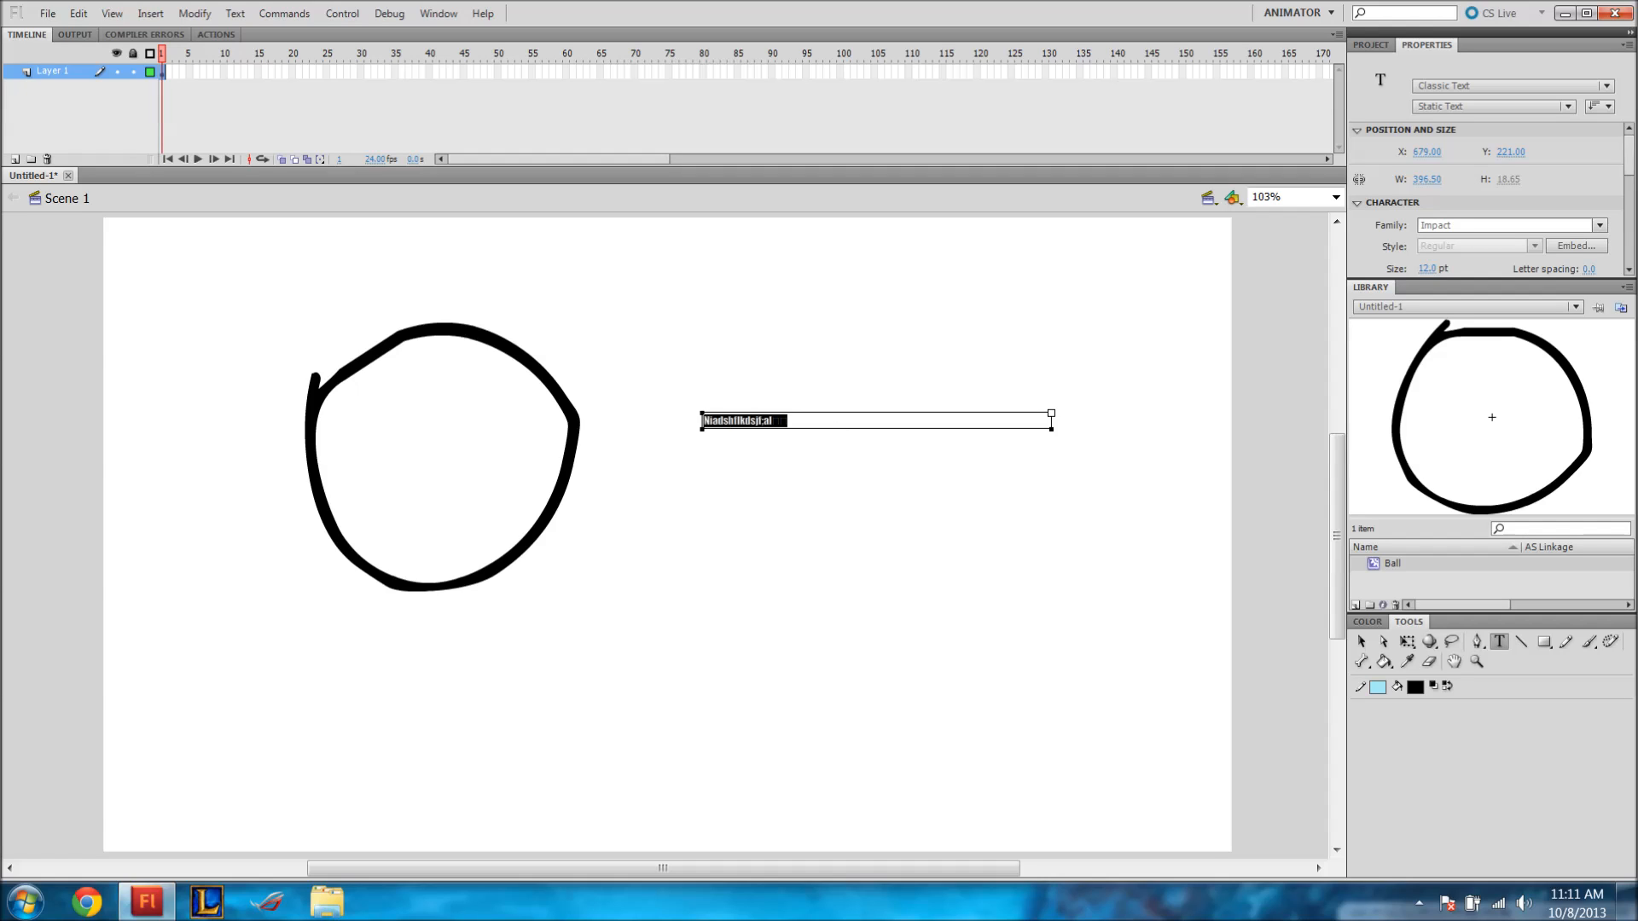
pyautogui.press('BackSpace')
pyautogui.press('Escape')
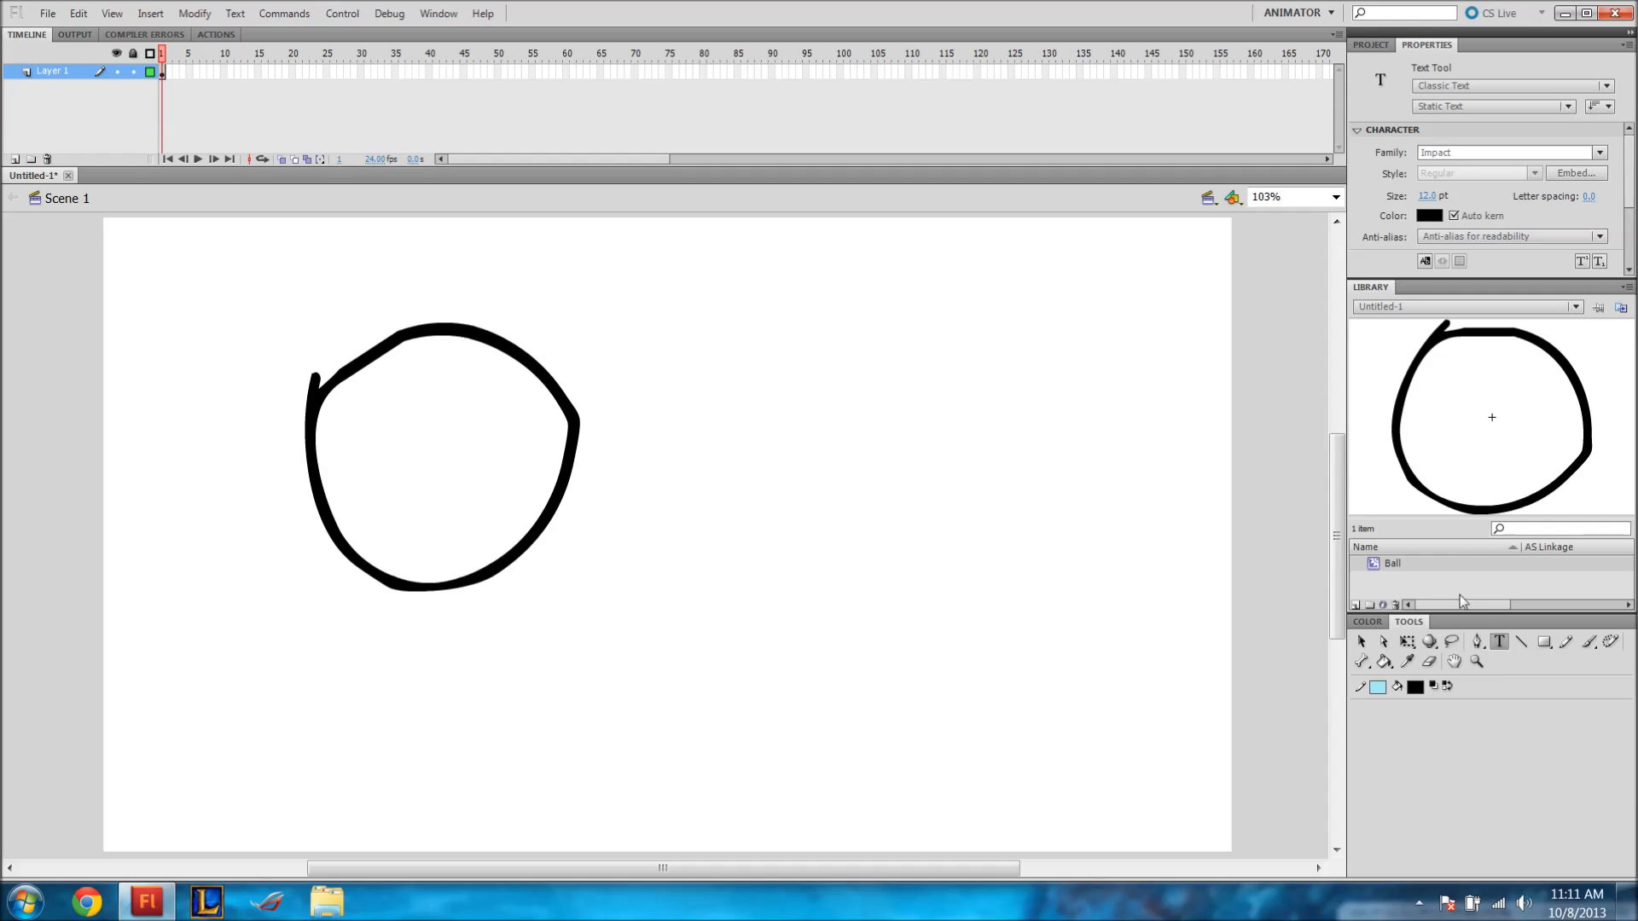
# Draw a diagonal light-blue line beside the Ball with the Line tool and undo it.
pyautogui.click(1522, 643)
pyautogui.moveTo(656, 667)
pyautogui.mouseDown()
pyautogui.moveTo(907, 281)
pyautogui.moveTo(541, 610)
pyautogui.moveTo(886, 348)
pyautogui.moveTo(786, 317)
pyautogui.mouseUp()
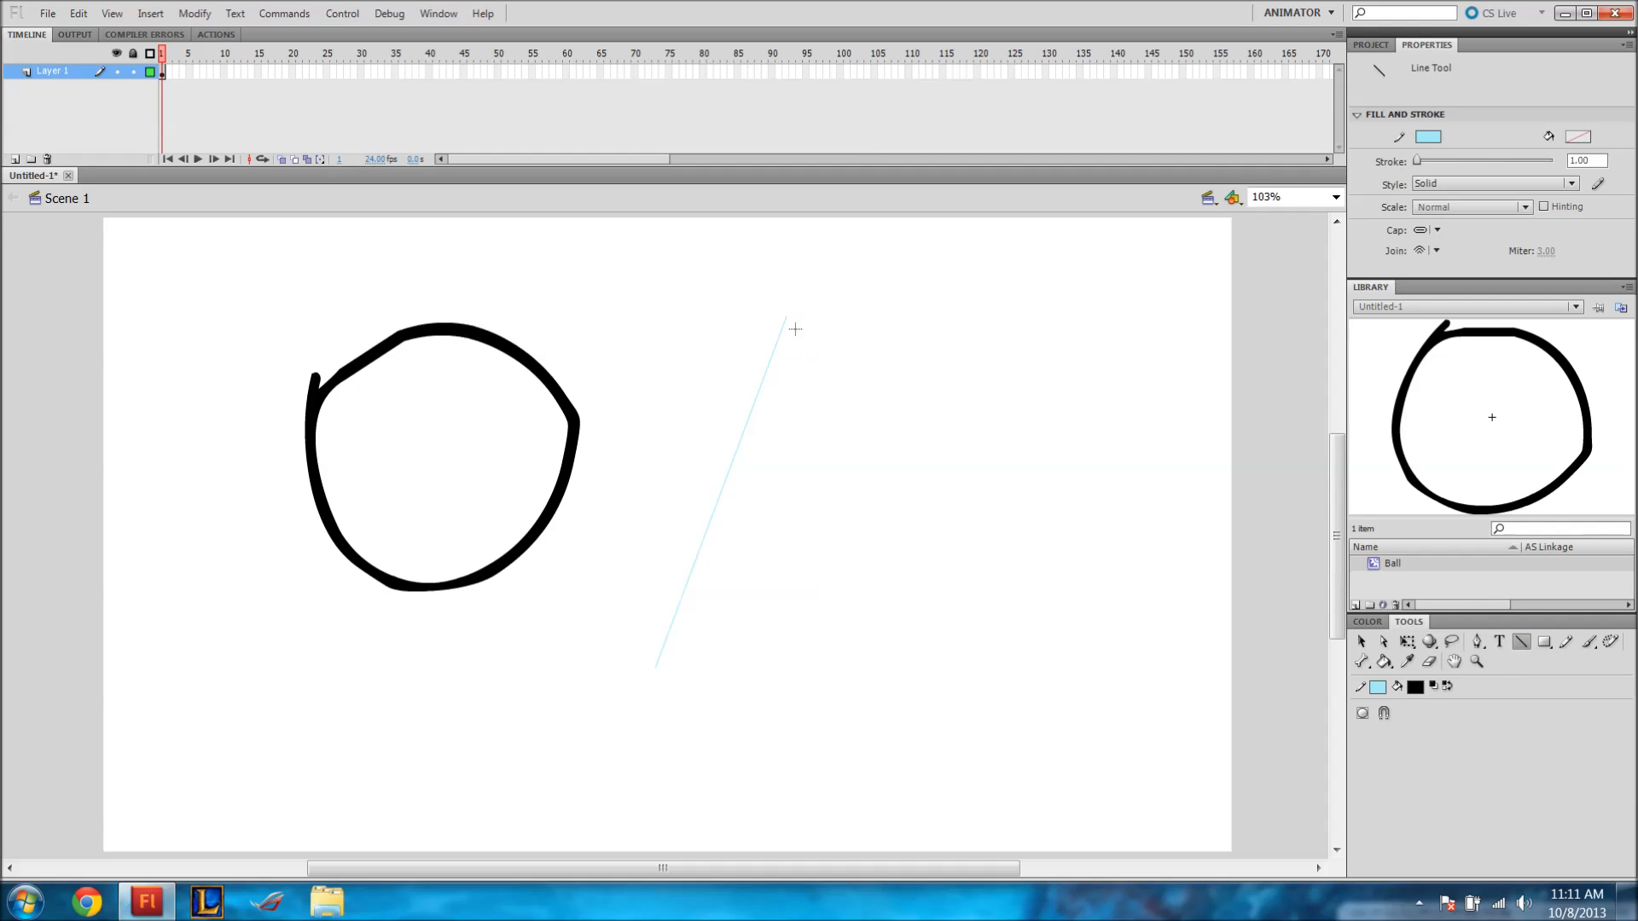
pyautogui.hotkey('ctrl', 'z')
# Set the stroke color to red and draw a large four-sided outline beside the Ball with straight lines.
pyautogui.click(1377, 687)
pyautogui.click(1391, 602)
pyautogui.moveTo(783, 301); pyautogui.dragTo(1071, 292)
pyautogui.moveTo(883, 295); pyautogui.dragTo(1073, 296)
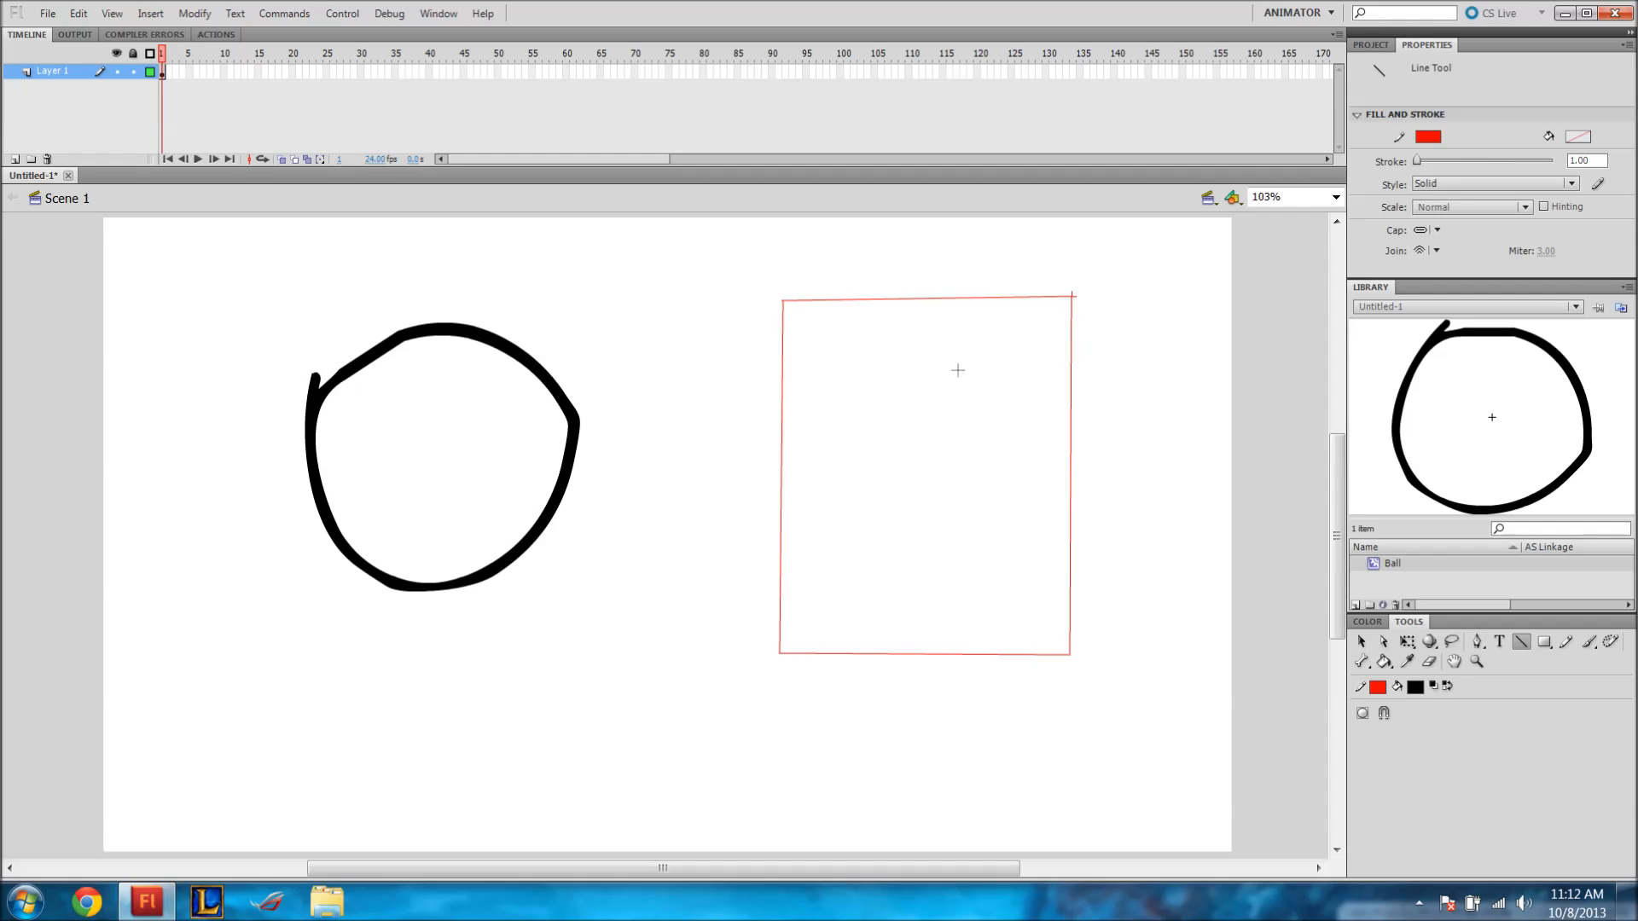
# Draw a small upright rectangle inside the red outline and slanted roof lines meeting above it.
pyautogui.moveTo(953, 434); pyautogui.dragTo(956, 503)
pyautogui.hotkey('ctrl', 'z')
pyautogui.moveTo(958, 504)
pyautogui.mouseDown()
pyautogui.moveTo(1024, 504)
pyautogui.moveTo(1030, 323)
pyautogui.moveTo(1036, 346)
pyautogui.mouseUp()
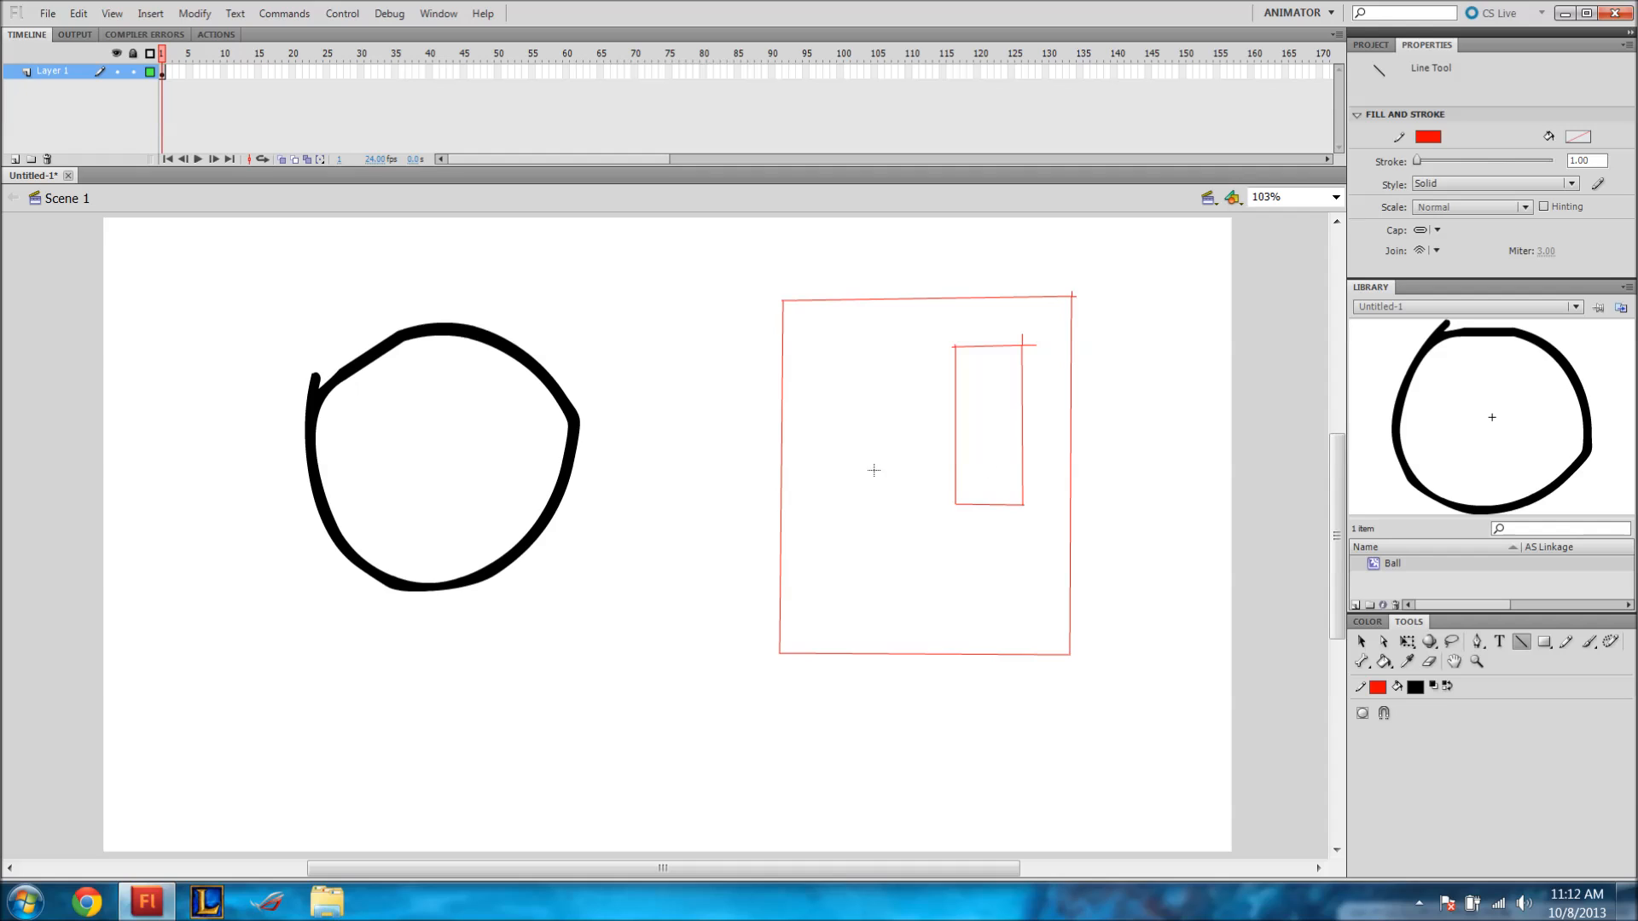
pyautogui.moveTo(776, 304)
pyautogui.mouseDown()
pyautogui.moveTo(728, 299)
pyautogui.moveTo(919, 180)
pyautogui.mouseUp()
pyautogui.moveTo(1072, 296); pyautogui.dragTo(1103, 300)
pyautogui.moveTo(1103, 301)
pyautogui.mouseDown()
pyautogui.moveTo(1071, 264)
pyautogui.moveTo(919, 180)
pyautogui.mouseUp()
# Undo all the red lines drawn beside the Ball.
pyautogui.hotkey('ctrl', 'z')
pyautogui.hotkey('ctrl', 'z')
pyautogui.hotkey('ctrl', 'z')
pyautogui.hotkey('ctrl', 'z')
pyautogui.hotkey('ctrl', 'z')
pyautogui.hotkey('ctrl', 'z')
pyautogui.hotkey('ctrl', 'z')
pyautogui.hotkey('ctrl', 'z')
pyautogui.hotkey('ctrl', 'z')
pyautogui.hotkey('ctrl', 'z')
pyautogui.hotkey('ctrl', 'z')
pyautogui.hotkey('ctrl', 'z')
# Draw a black-filled rectangle with a red outline, about 427 by 387 px, and delete its fill and outline separately.
pyautogui.click(1544, 642)
pyautogui.moveTo(758, 333)
pyautogui.mouseDown()
pyautogui.moveTo(1119, 574)
pyautogui.moveTo(1136, 674)
pyautogui.mouseUp()
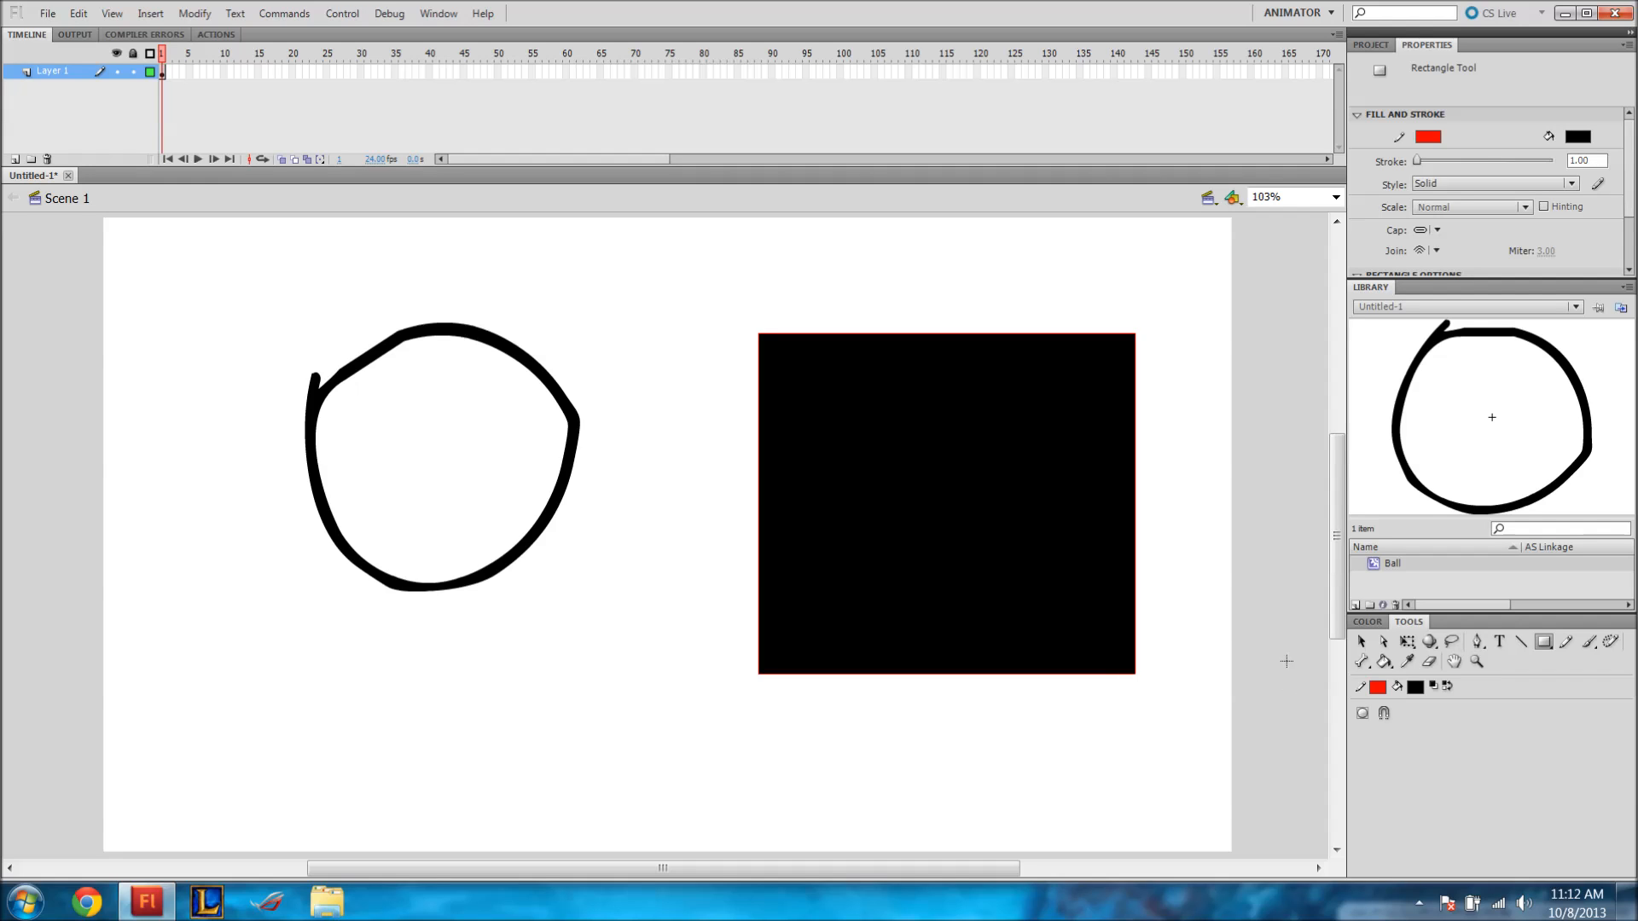
pyautogui.press('v')
pyautogui.click(1053, 556)
pyautogui.press('Delete')
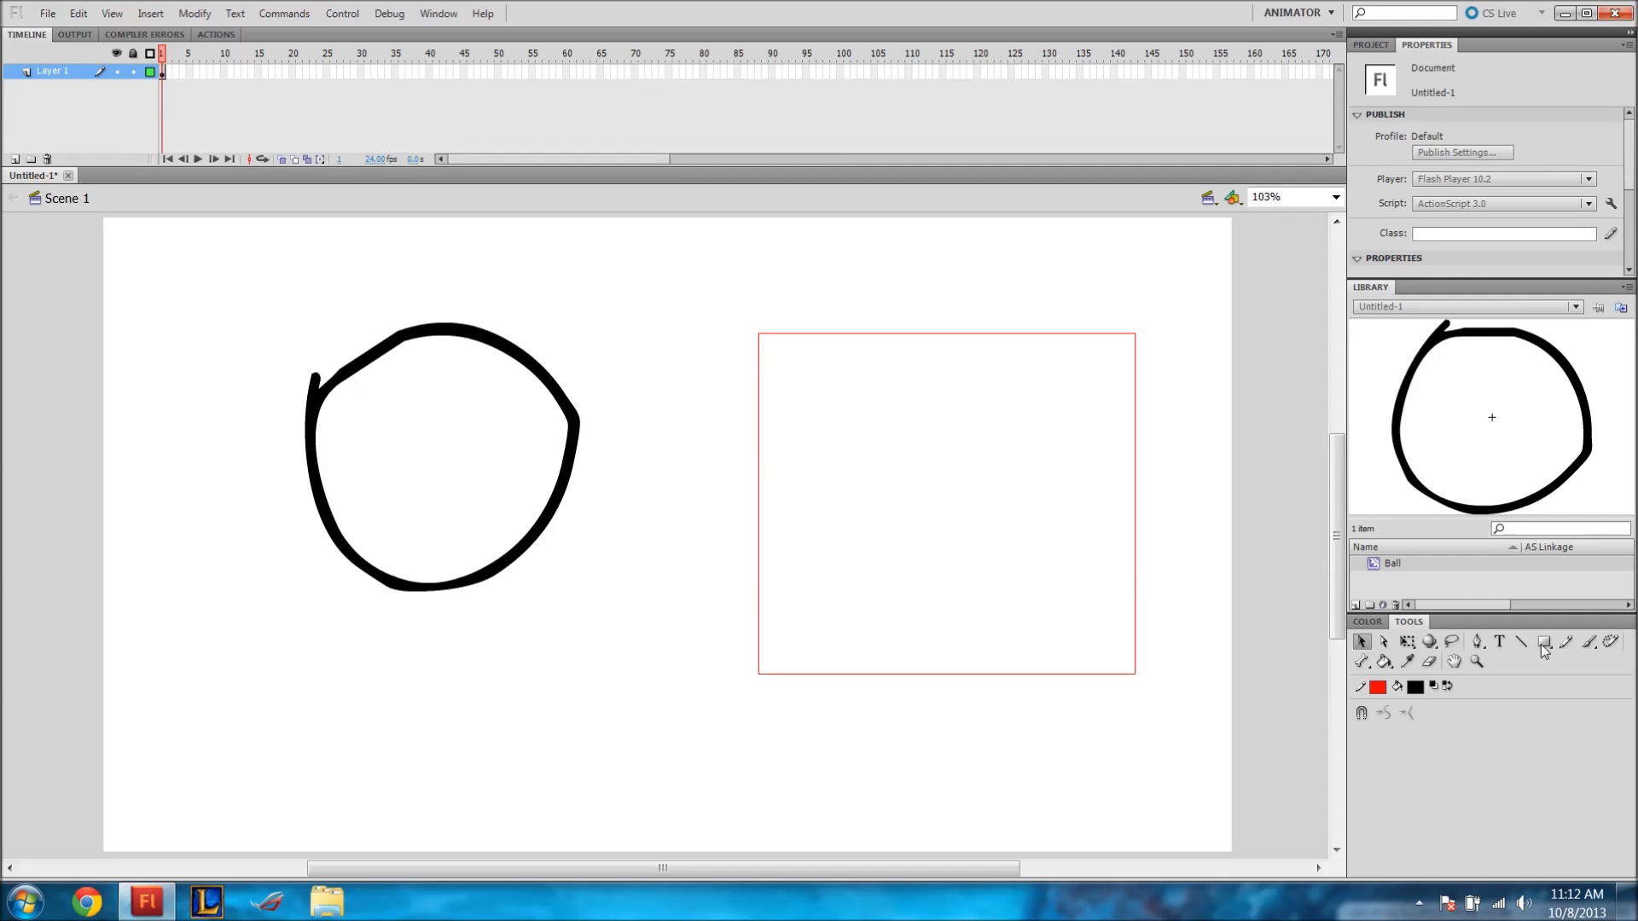
pyautogui.click(1136, 575)
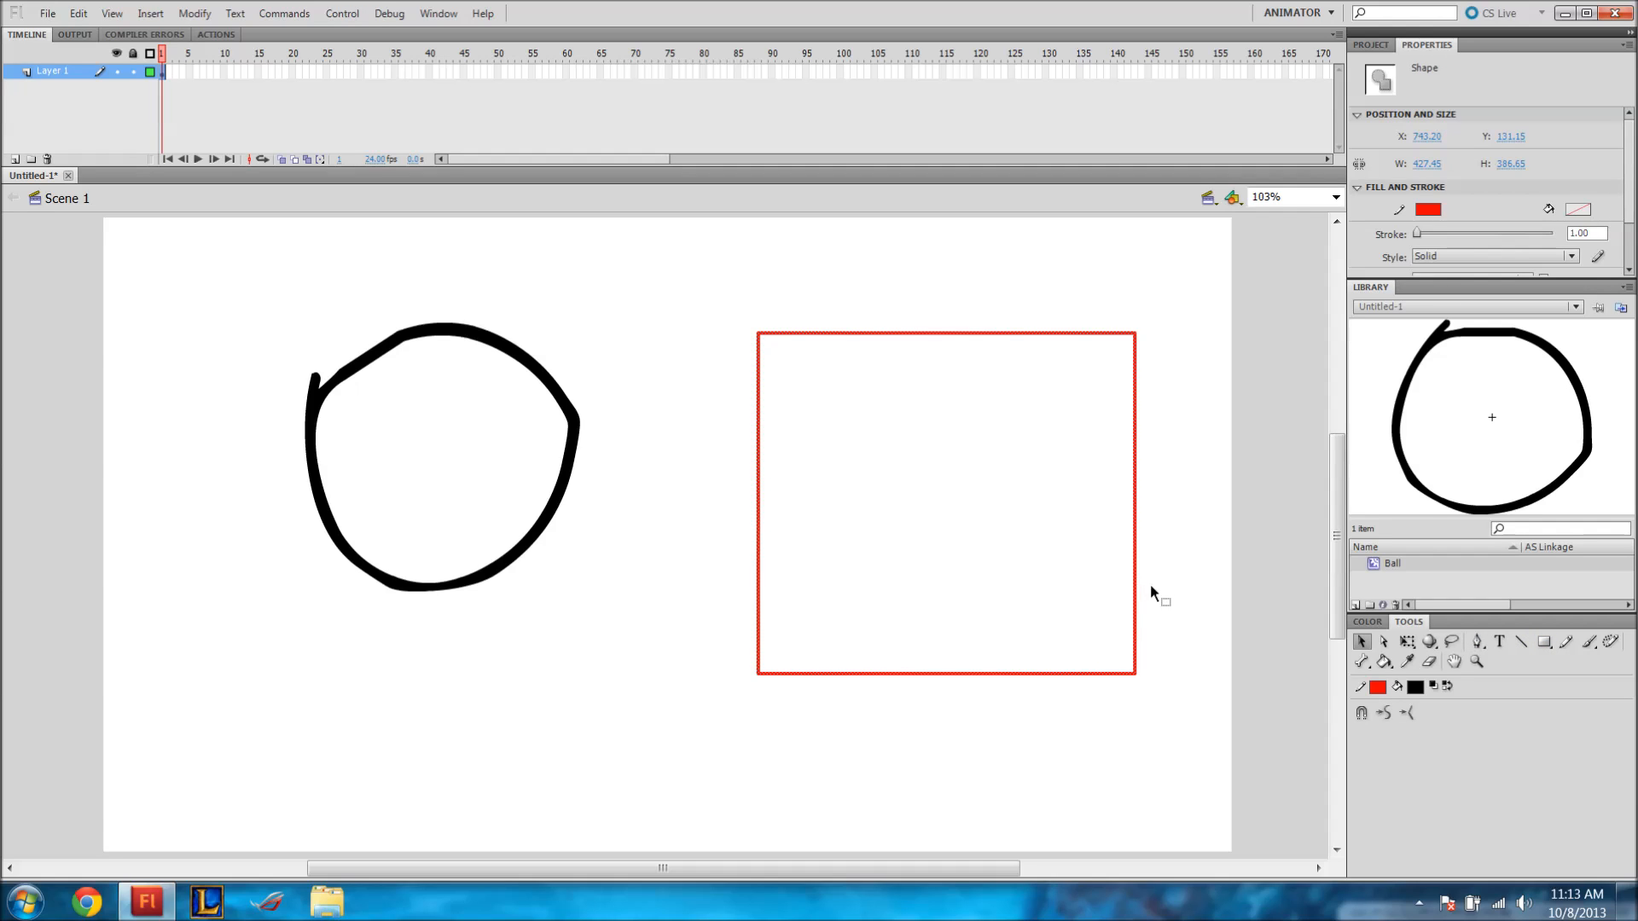
pyautogui.press('Delete')
# Draw a black-filled perfect circle with a red outline beside the Ball using the Oval tool, undoing two trial ovals.
pyautogui.click(1544, 641)
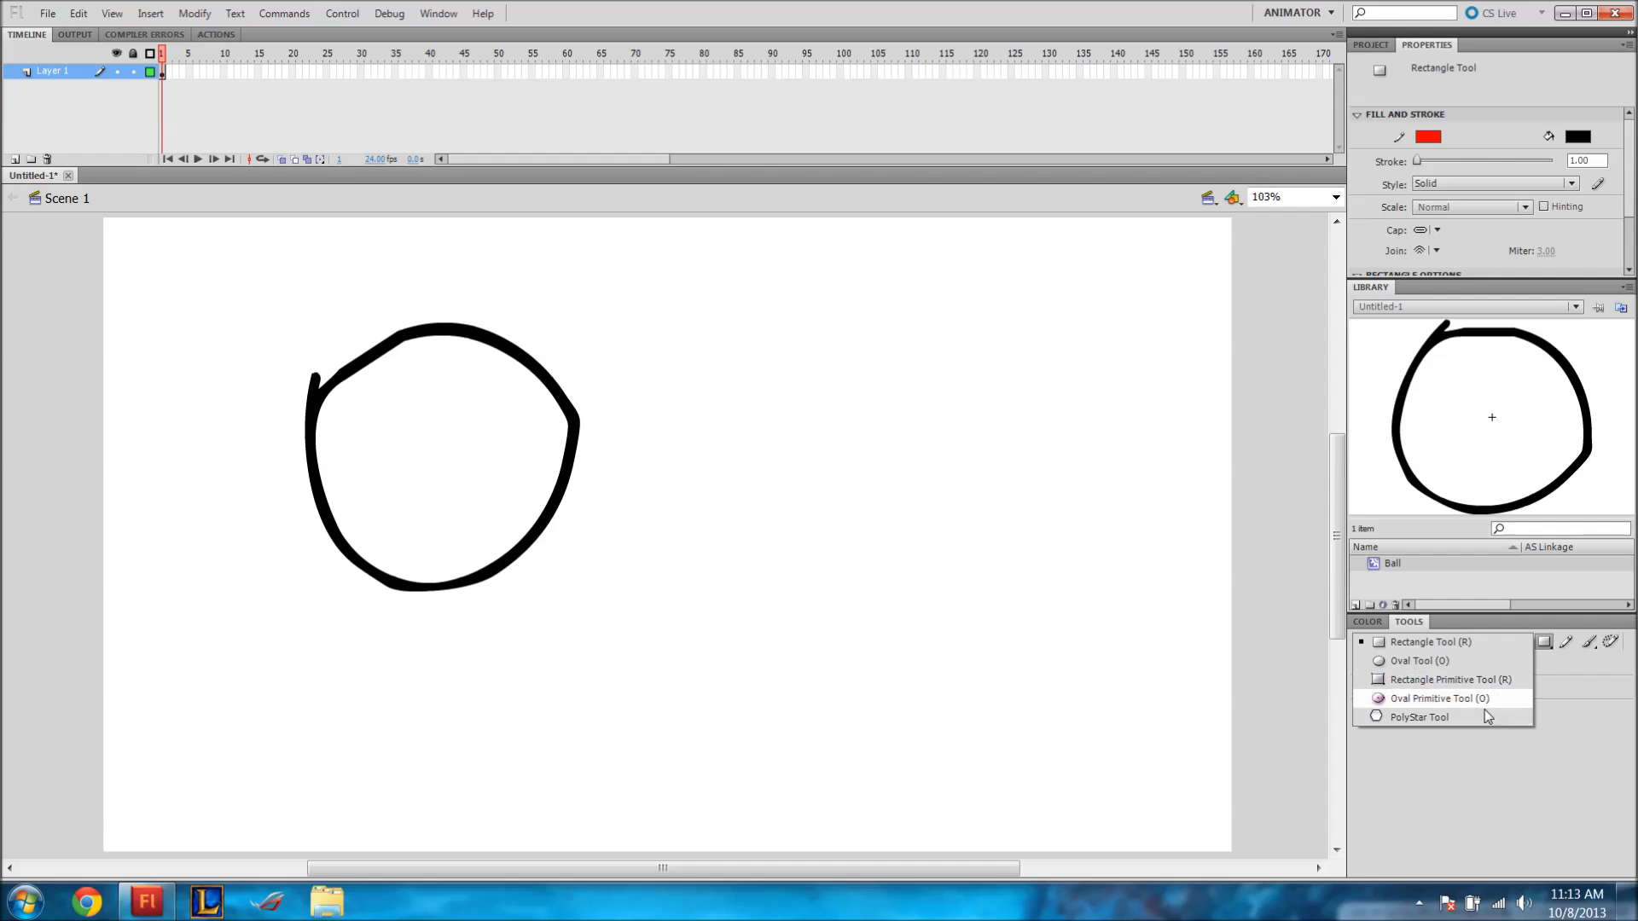
pyautogui.click(1493, 662)
pyautogui.moveTo(786, 328)
pyautogui.mouseDown()
pyautogui.moveTo(1172, 625)
pyautogui.moveTo(1121, 615)
pyautogui.mouseUp()
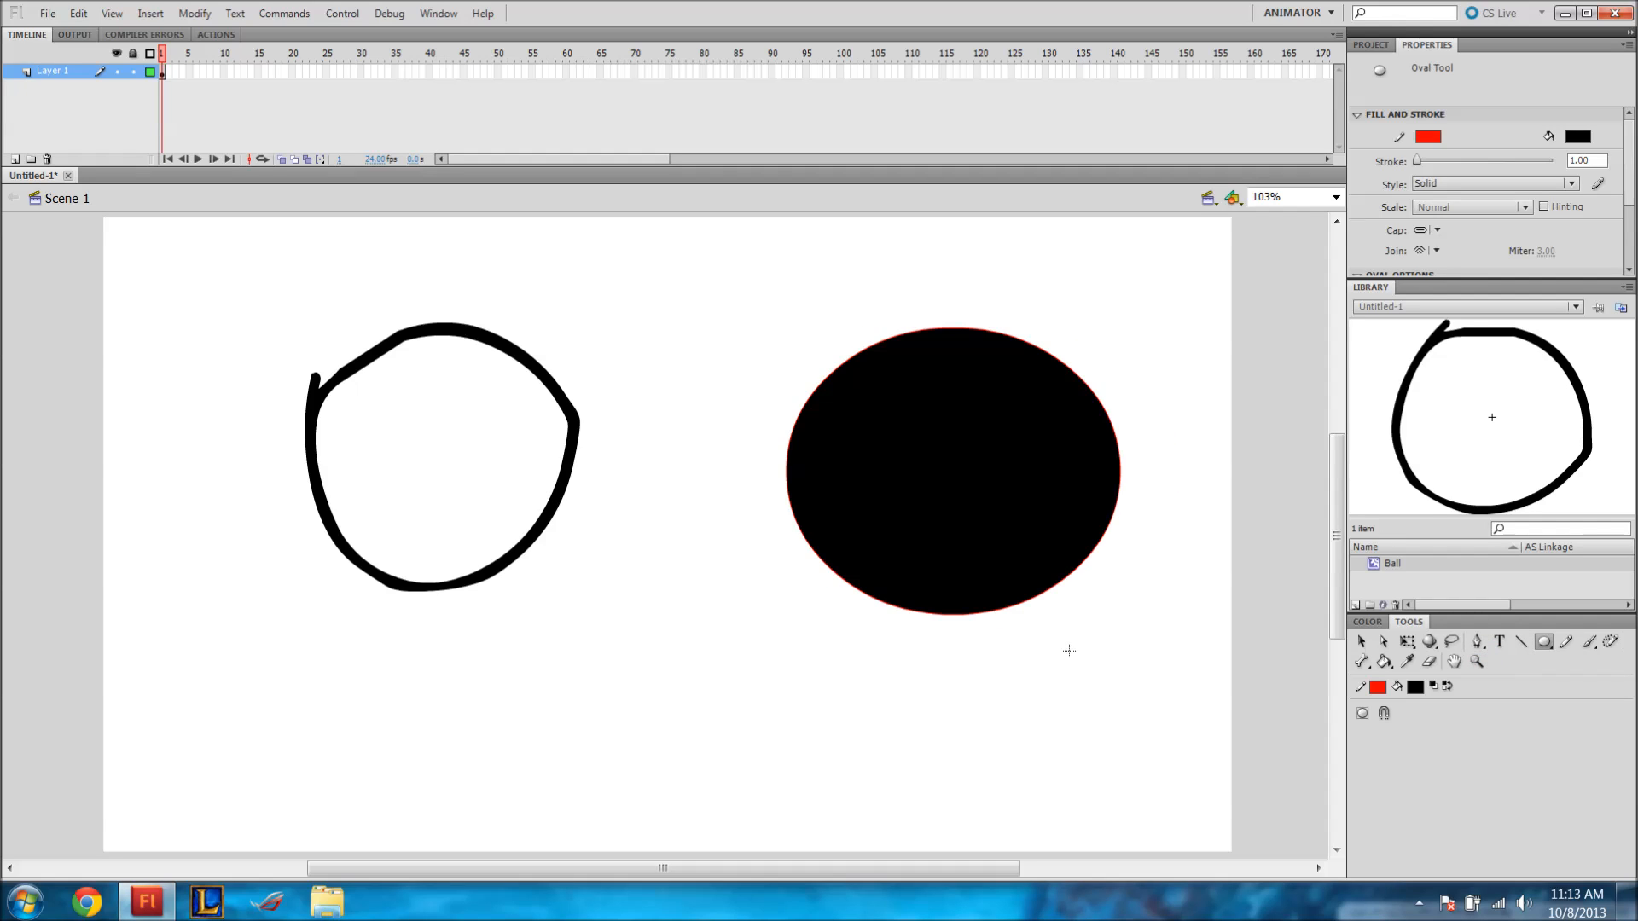
pyautogui.hotkey('ctrl', 'z')
pyautogui.moveTo(791, 310)
pyautogui.mouseDown()
pyautogui.moveTo(1115, 614)
pyautogui.moveTo(1148, 620)
pyautogui.mouseUp()
pyautogui.hotkey('ctrl', 'z')
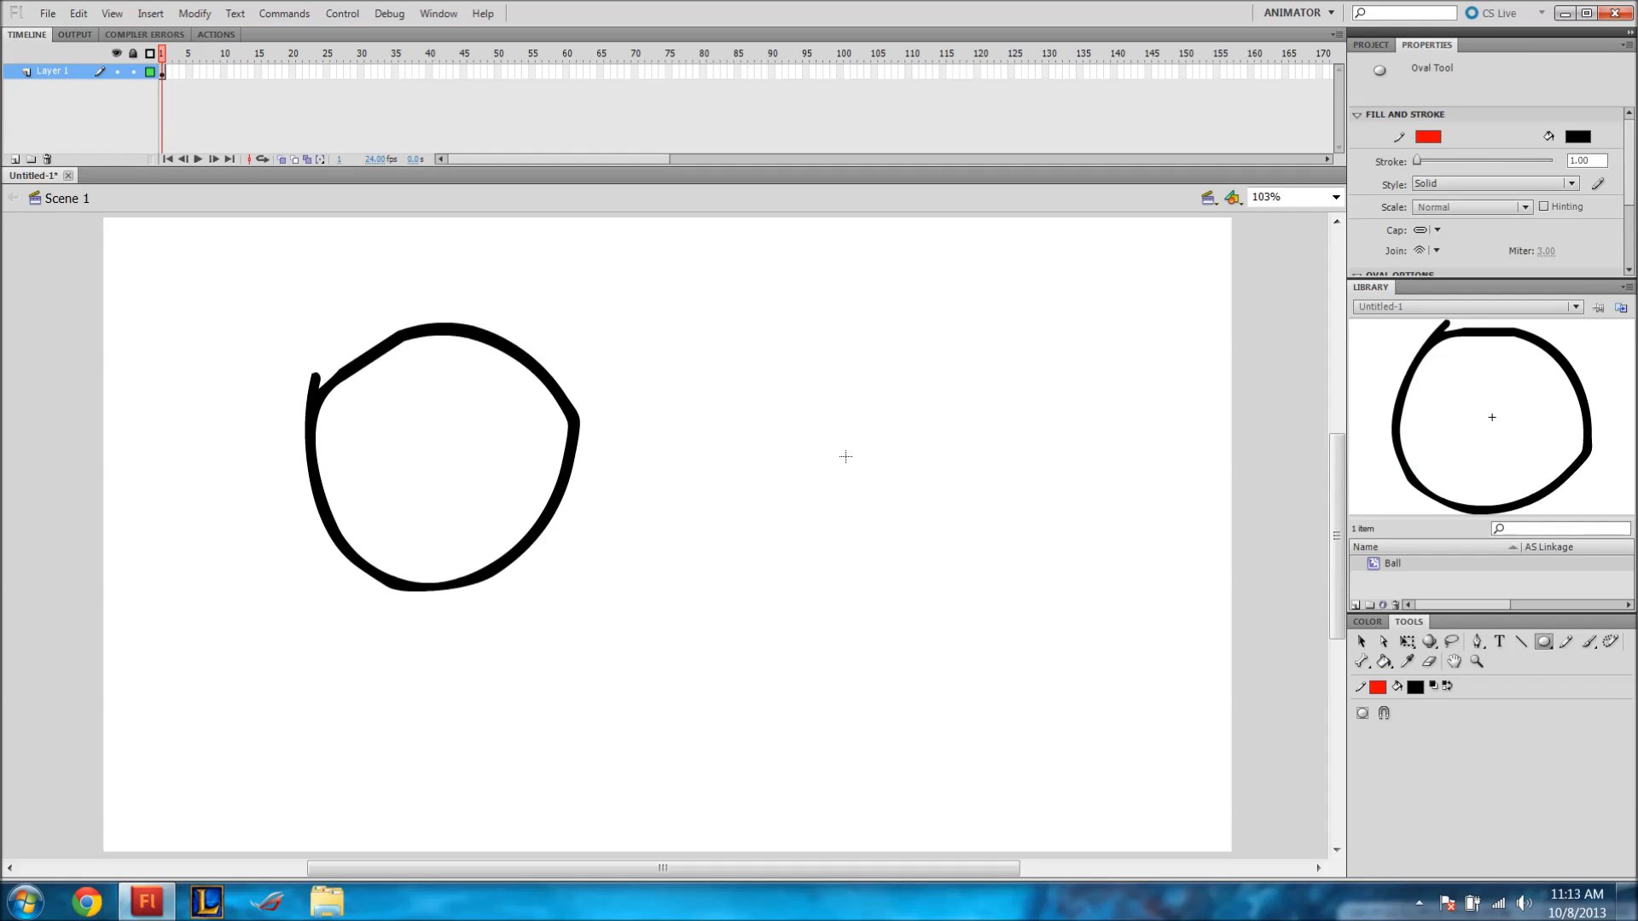
pyautogui.moveTo(789, 305)
pyautogui.mouseDown()
pyautogui.moveTo(1104, 571)
pyautogui.moveTo(793, 355)
pyautogui.moveTo(1221, 570)
pyautogui.moveTo(1089, 527)
pyautogui.moveTo(1127, 558)
pyautogui.mouseUp()
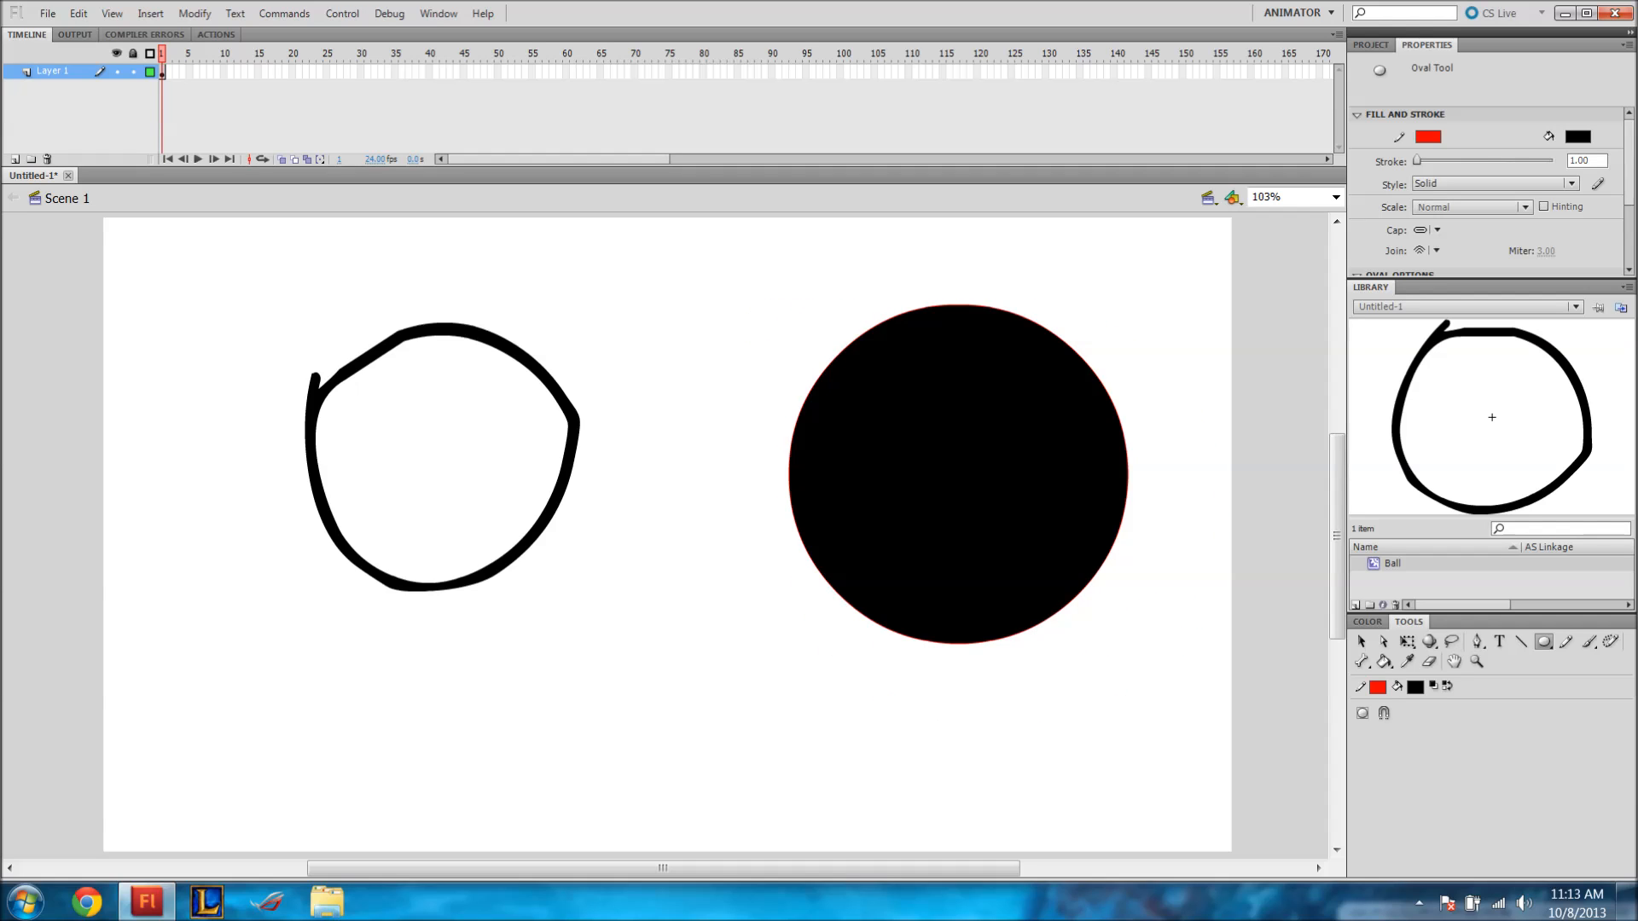
# Delete the circle's black fill and its red outline separately.
pyautogui.press('v')
pyautogui.click(962, 467)
pyautogui.press('Delete')
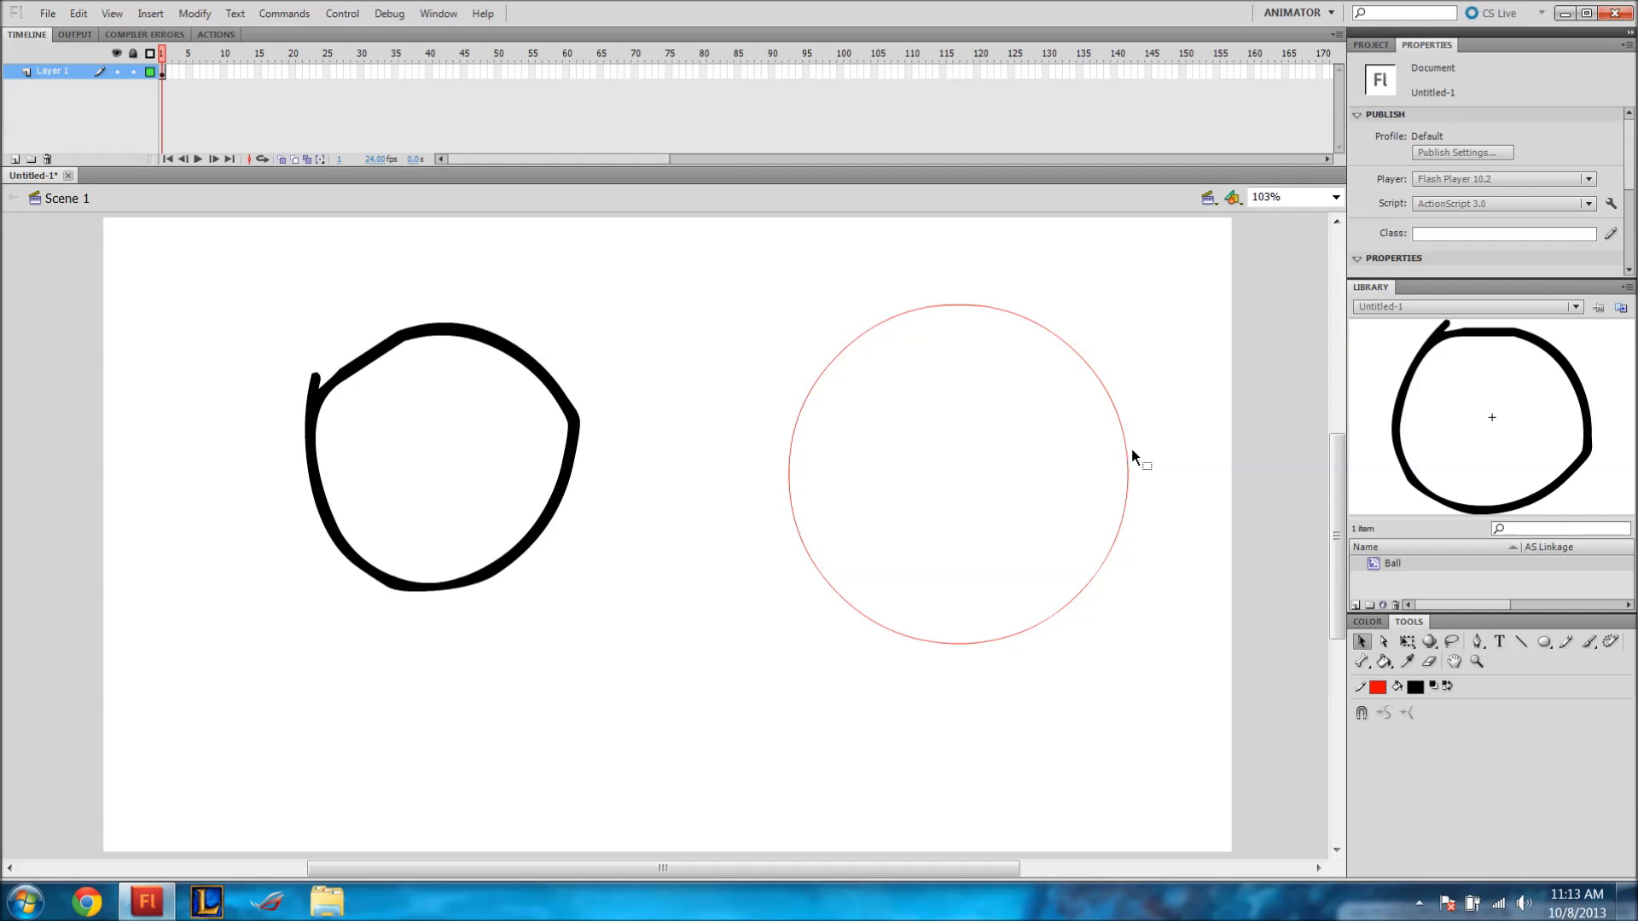
pyautogui.click(1127, 461)
pyautogui.press('Delete')
# Sketch a closed freeform red outline beside the Ball with the Pencil tool and undo it.
pyautogui.click(1565, 642)
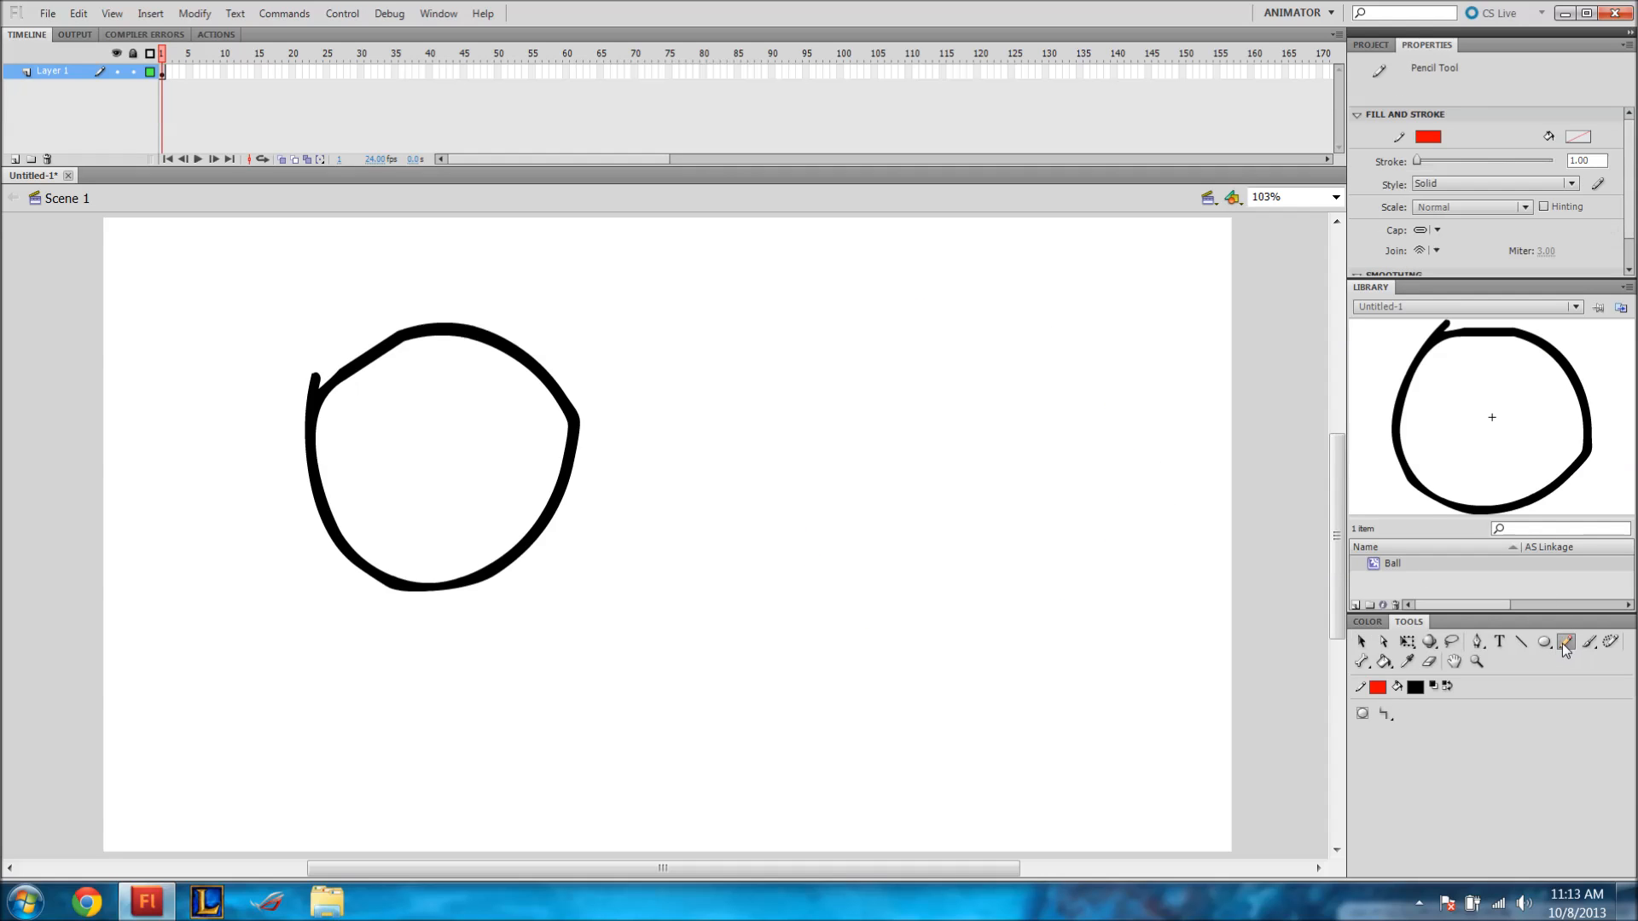
pyautogui.click(1523, 645)
pyautogui.click(1568, 643)
pyautogui.moveTo(819, 611)
pyautogui.mouseDown()
pyautogui.moveTo(839, 435)
pyautogui.moveTo(914, 369)
pyautogui.moveTo(924, 305)
pyautogui.moveTo(1032, 318)
pyautogui.moveTo(1046, 427)
pyautogui.moveTo(1164, 540)
pyautogui.moveTo(1132, 643)
pyautogui.moveTo(992, 668)
pyautogui.moveTo(819, 609)
pyautogui.mouseUp()
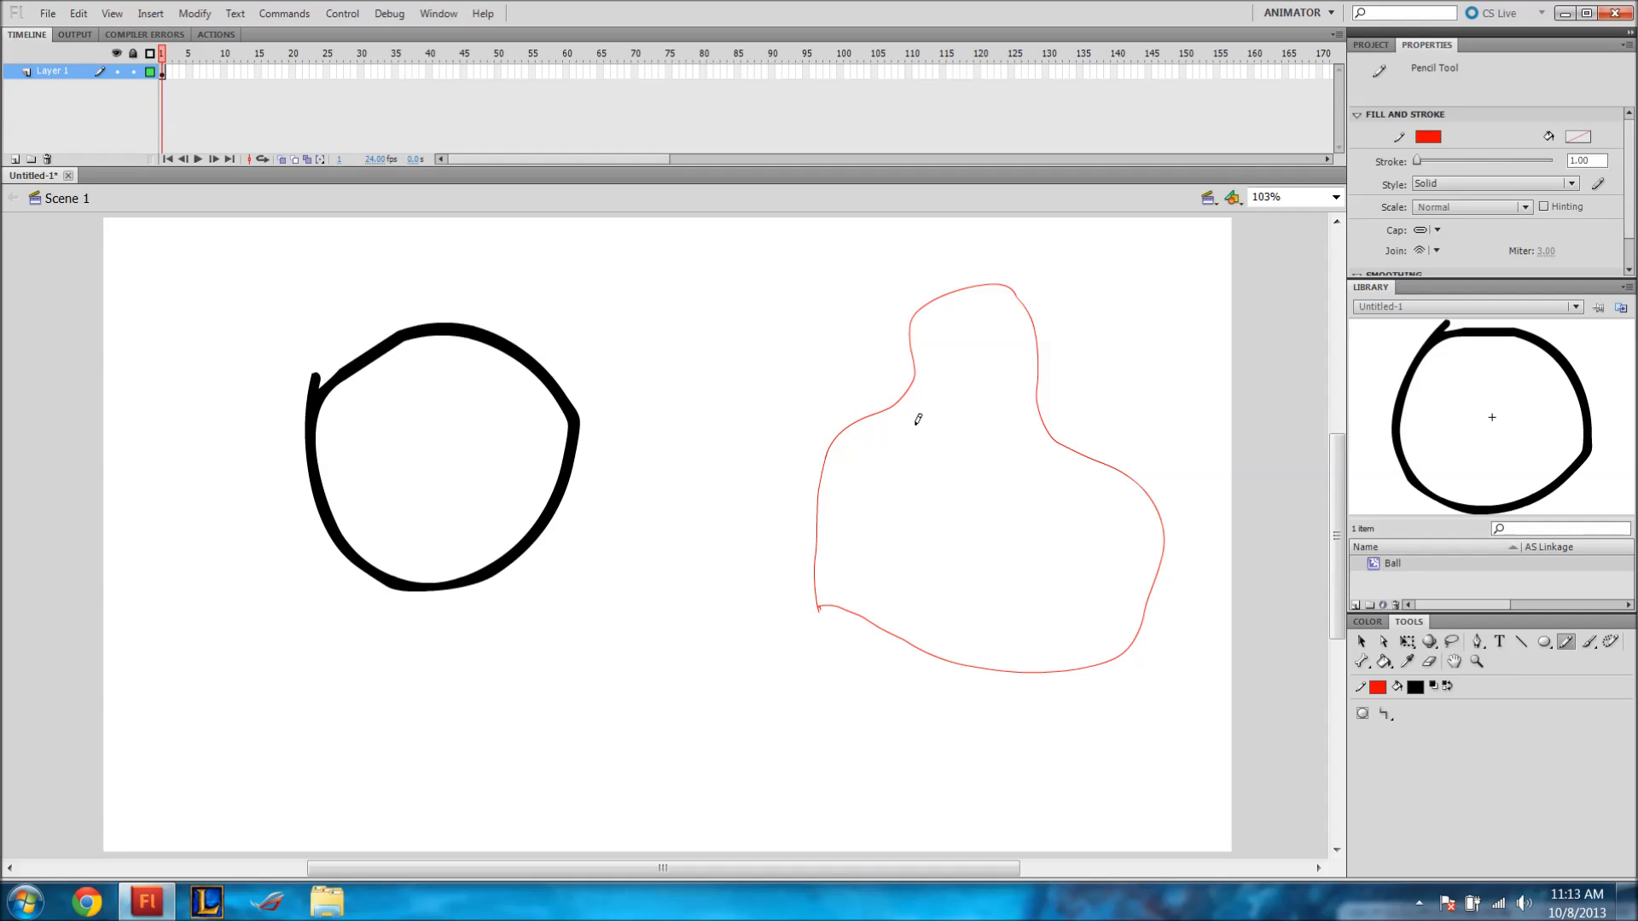
pyautogui.hotkey('ctrl', 'z')
# Sketch a rough red square with strokes inside it beside the Ball using the Pencil tool, and undo the drawing.
pyautogui.moveTo(757, 320)
pyautogui.mouseDown()
pyautogui.moveTo(749, 440)
pyautogui.moveTo(794, 478)
pyautogui.moveTo(920, 482)
pyautogui.moveTo(913, 314)
pyautogui.moveTo(756, 319)
pyautogui.mouseUp()
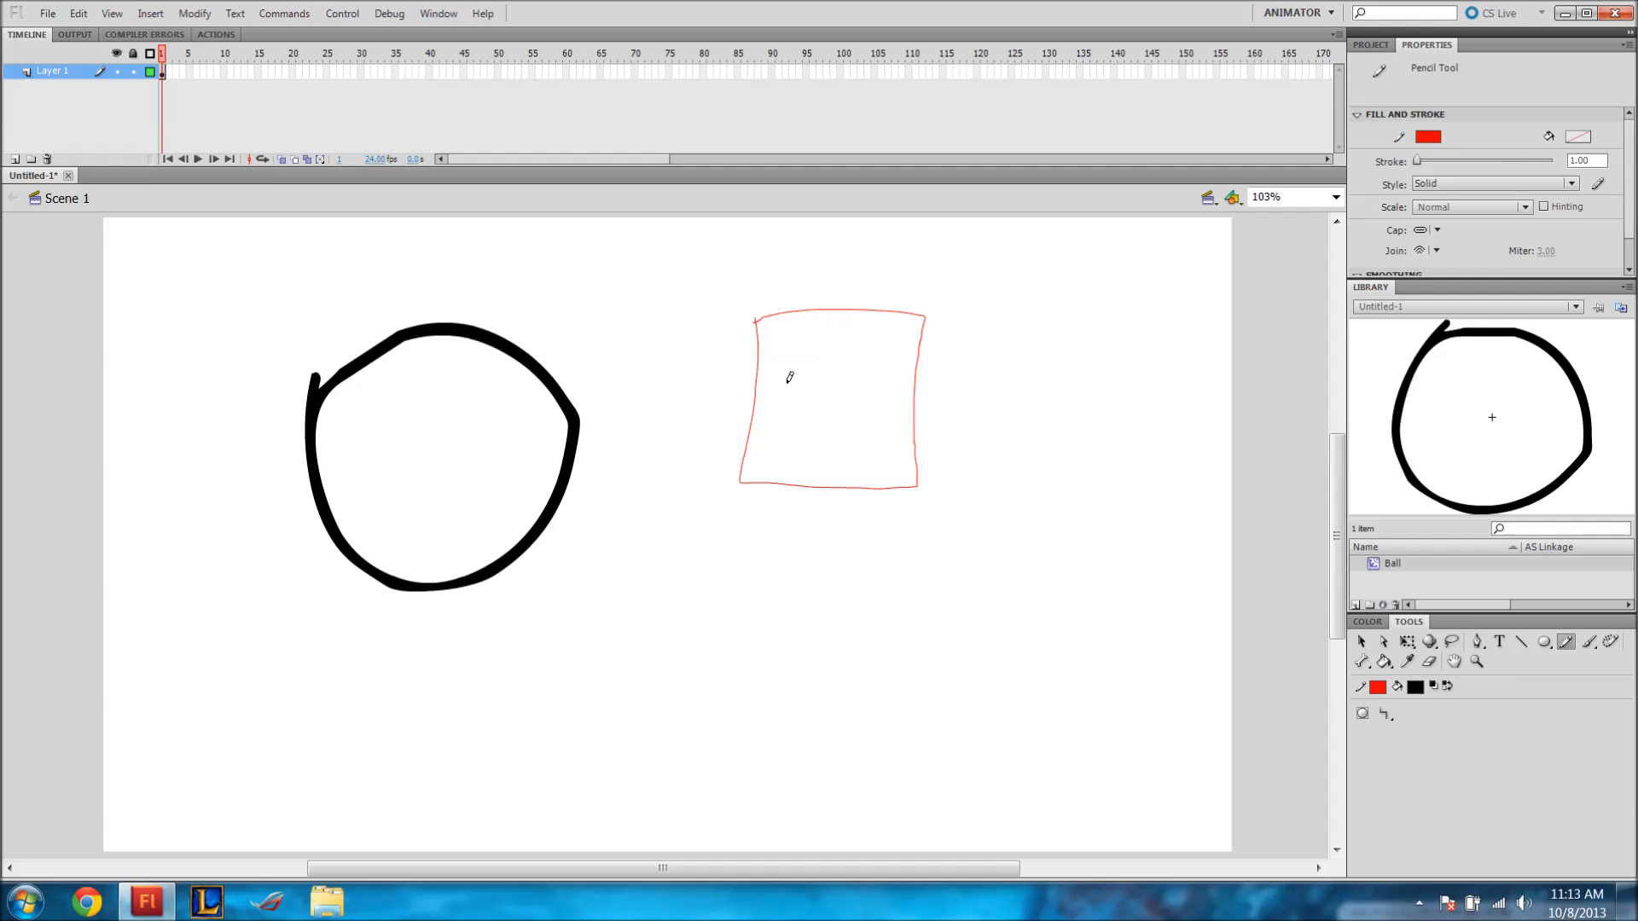
pyautogui.moveTo(784, 408)
pyautogui.mouseDown()
pyautogui.moveTo(805, 358)
pyautogui.moveTo(802, 409)
pyautogui.moveTo(781, 386)
pyautogui.moveTo(804, 350)
pyautogui.moveTo(786, 423)
pyautogui.mouseUp()
pyautogui.hotkey('ctrl', 'z')
pyautogui.hotkey('ctrl', 'z')
pyautogui.hotkey('ctrl', 'z')
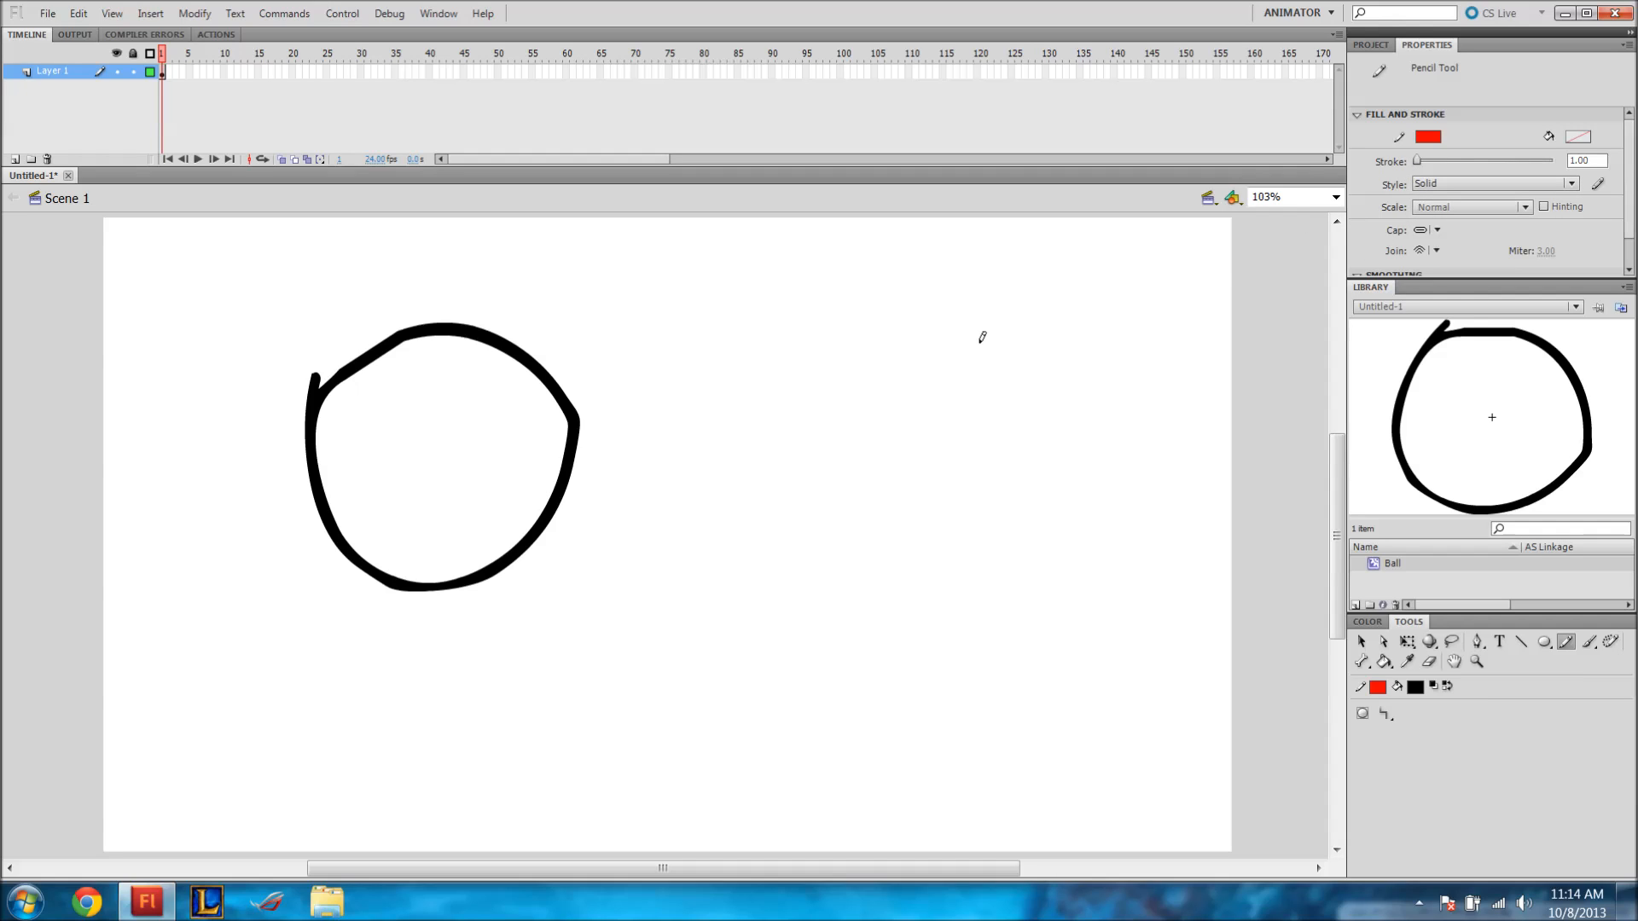
pyautogui.moveTo(966, 327); pyautogui.dragTo(965, 328)
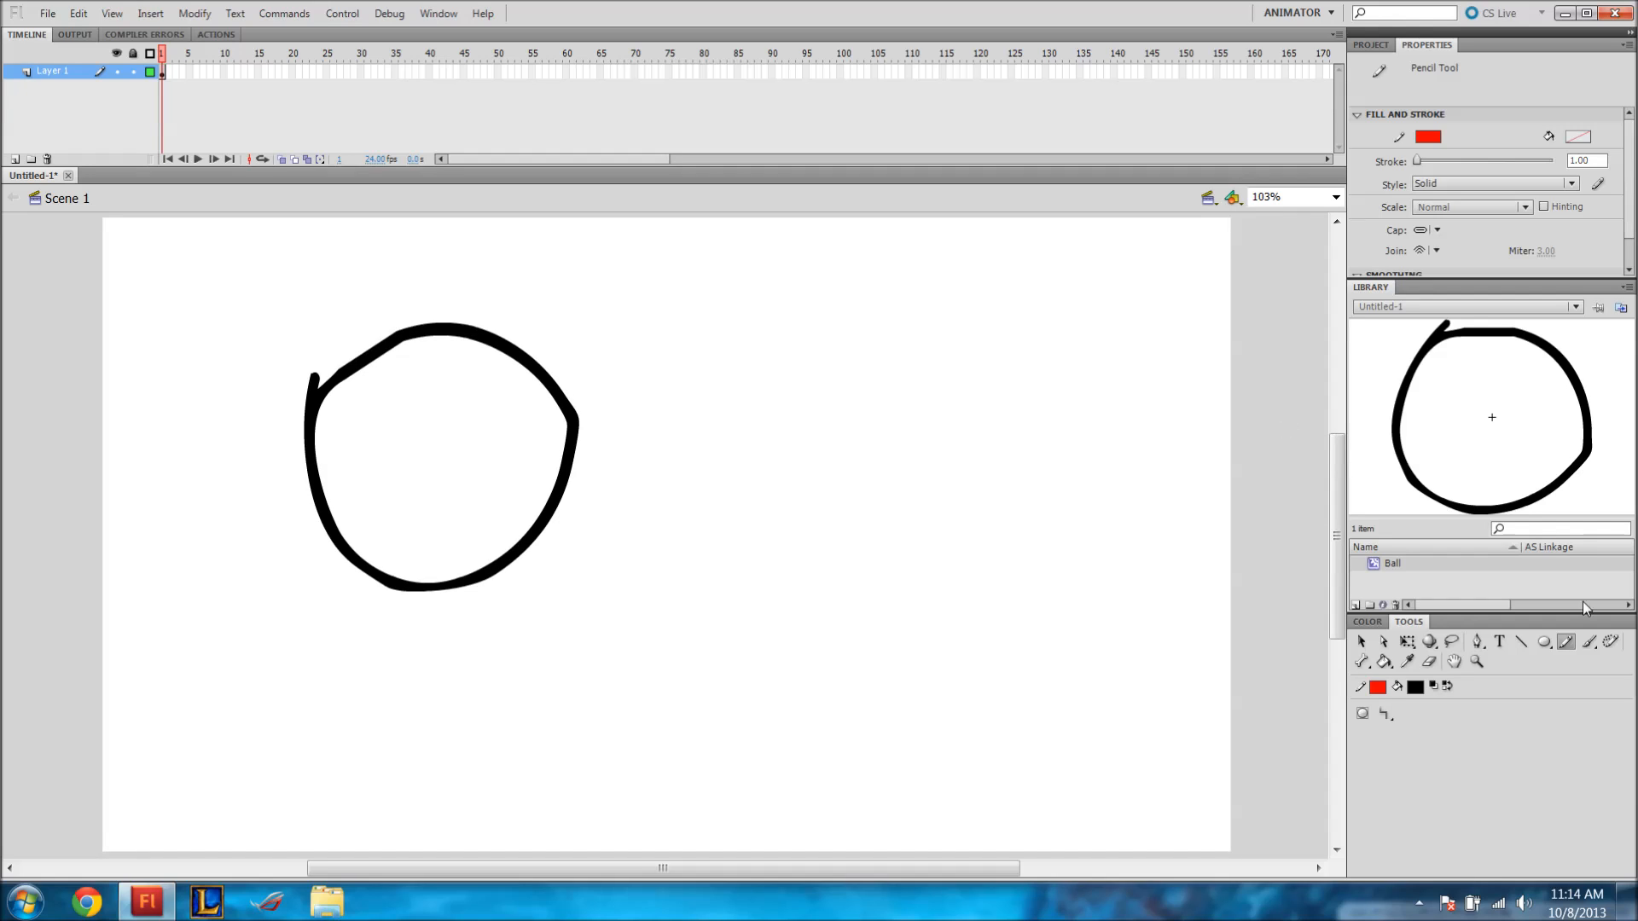
# Paint a simple square face with two oval eyes and a small mouth beside the Ball using the Brush tool.
pyautogui.click(1587, 644)
pyautogui.moveTo(811, 300)
pyautogui.mouseDown()
pyautogui.moveTo(777, 383)
pyautogui.moveTo(819, 494)
pyautogui.moveTo(1034, 419)
pyautogui.moveTo(838, 285)
pyautogui.moveTo(792, 332)
pyautogui.moveTo(791, 479)
pyautogui.moveTo(951, 489)
pyautogui.moveTo(883, 383)
pyautogui.moveTo(925, 336)
pyautogui.moveTo(926, 412)
pyautogui.moveTo(885, 388)
pyautogui.moveTo(901, 336)
pyautogui.moveTo(935, 354)
pyautogui.moveTo(924, 417)
pyautogui.moveTo(821, 431)
pyautogui.moveTo(809, 368)
pyautogui.moveTo(831, 323)
pyautogui.moveTo(844, 400)
pyautogui.moveTo(826, 430)
pyautogui.moveTo(841, 475)
pyautogui.mouseUp()
pyautogui.hotkey('ctrl', 'z')
pyautogui.hotkey('ctrl', 'z')
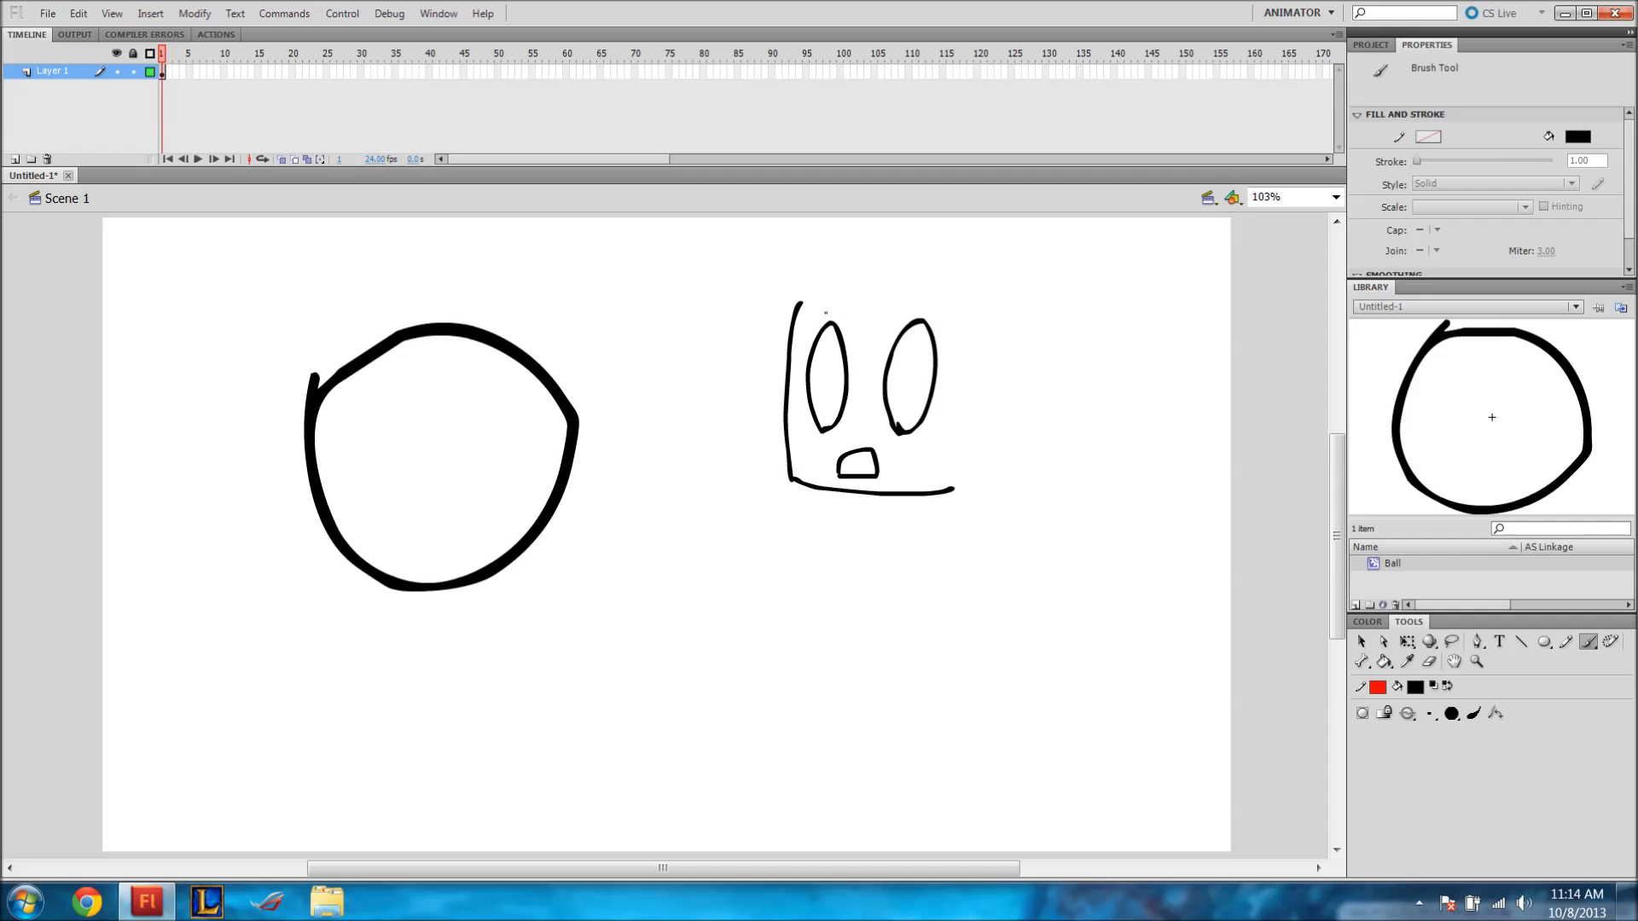
pyautogui.moveTo(785, 298)
pyautogui.mouseDown()
pyautogui.moveTo(798, 263)
pyautogui.moveTo(829, 244)
pyautogui.moveTo(944, 241)
pyautogui.moveTo(993, 288)
pyautogui.moveTo(981, 478)
pyautogui.mouseUp()
# Undo all the brush strokes of the face beside the Ball.
pyautogui.hotkey('ctrl', 'z')
pyautogui.hotkey('ctrl', 'z')
pyautogui.hotkey('ctrl', 'z')
pyautogui.hotkey('ctrl', 'z')
pyautogui.hotkey('ctrl', 'z')
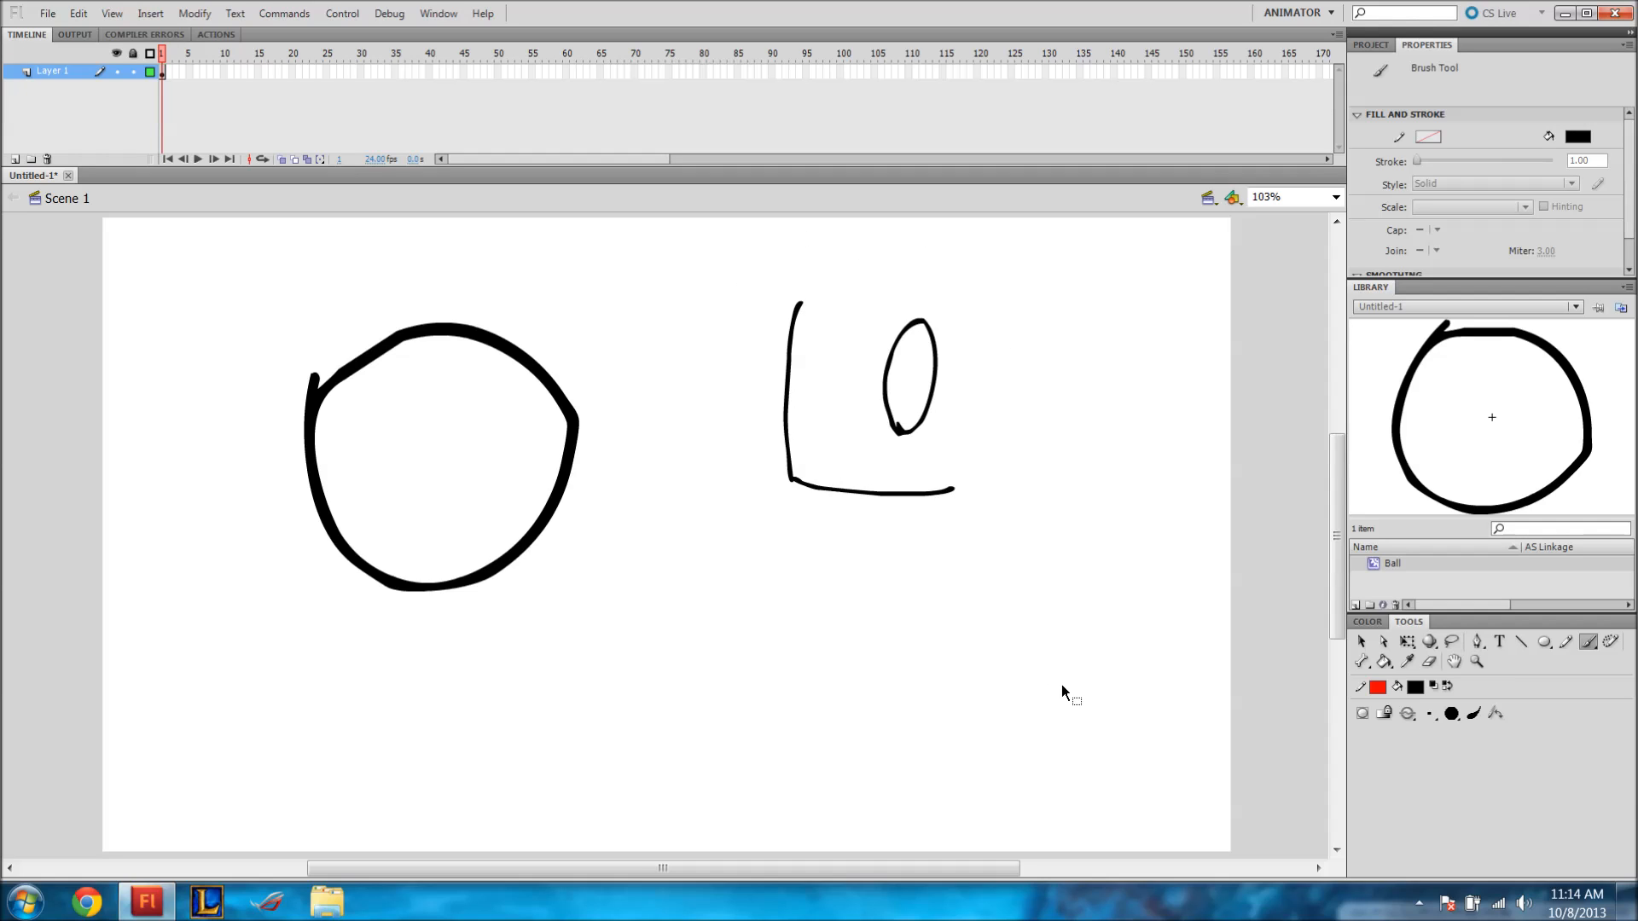
pyautogui.hotkey('ctrl', 'z')
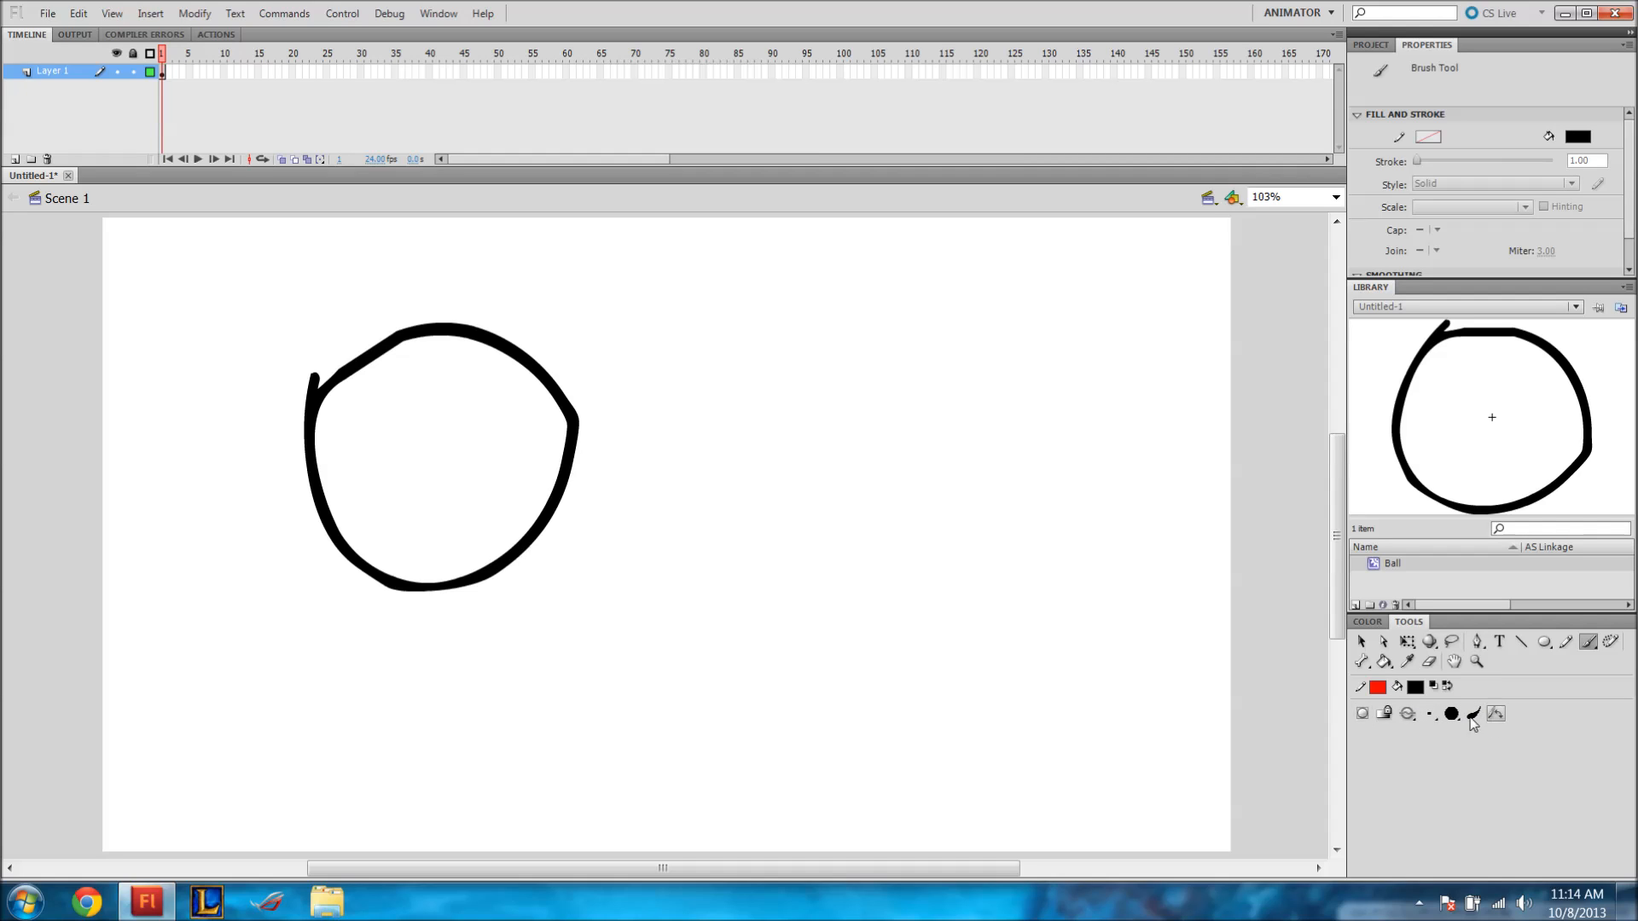
# Examine the Brush tool's paint mode, size and shape options, keeping the round brush shape.
pyautogui.click(1407, 716)
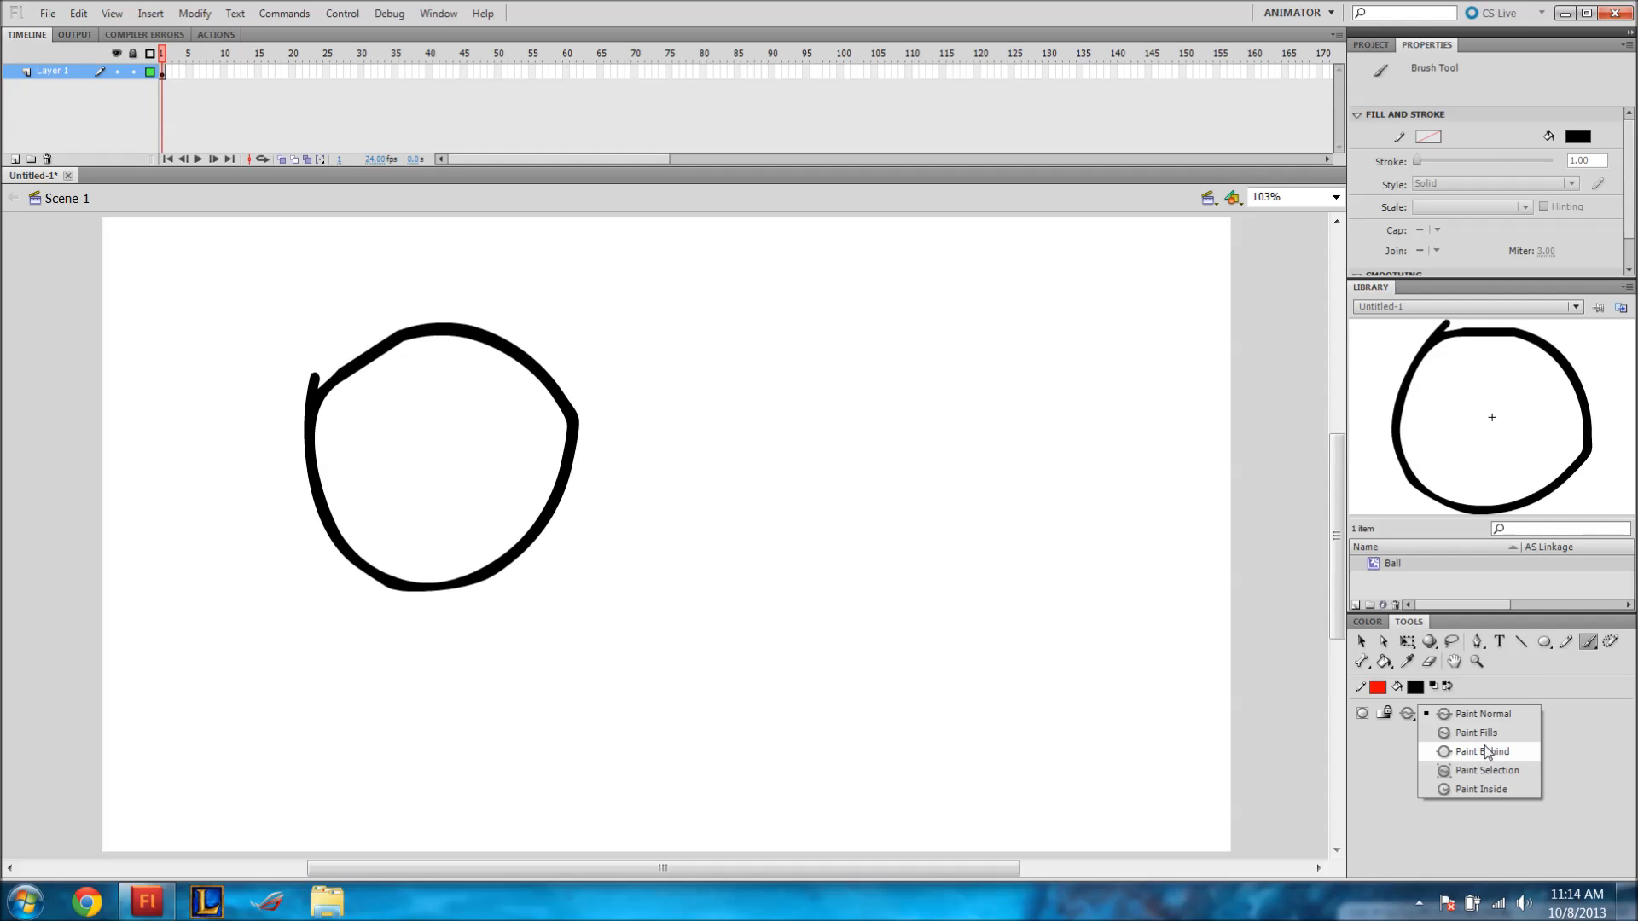
pyautogui.click(1558, 713)
pyautogui.click(1430, 715)
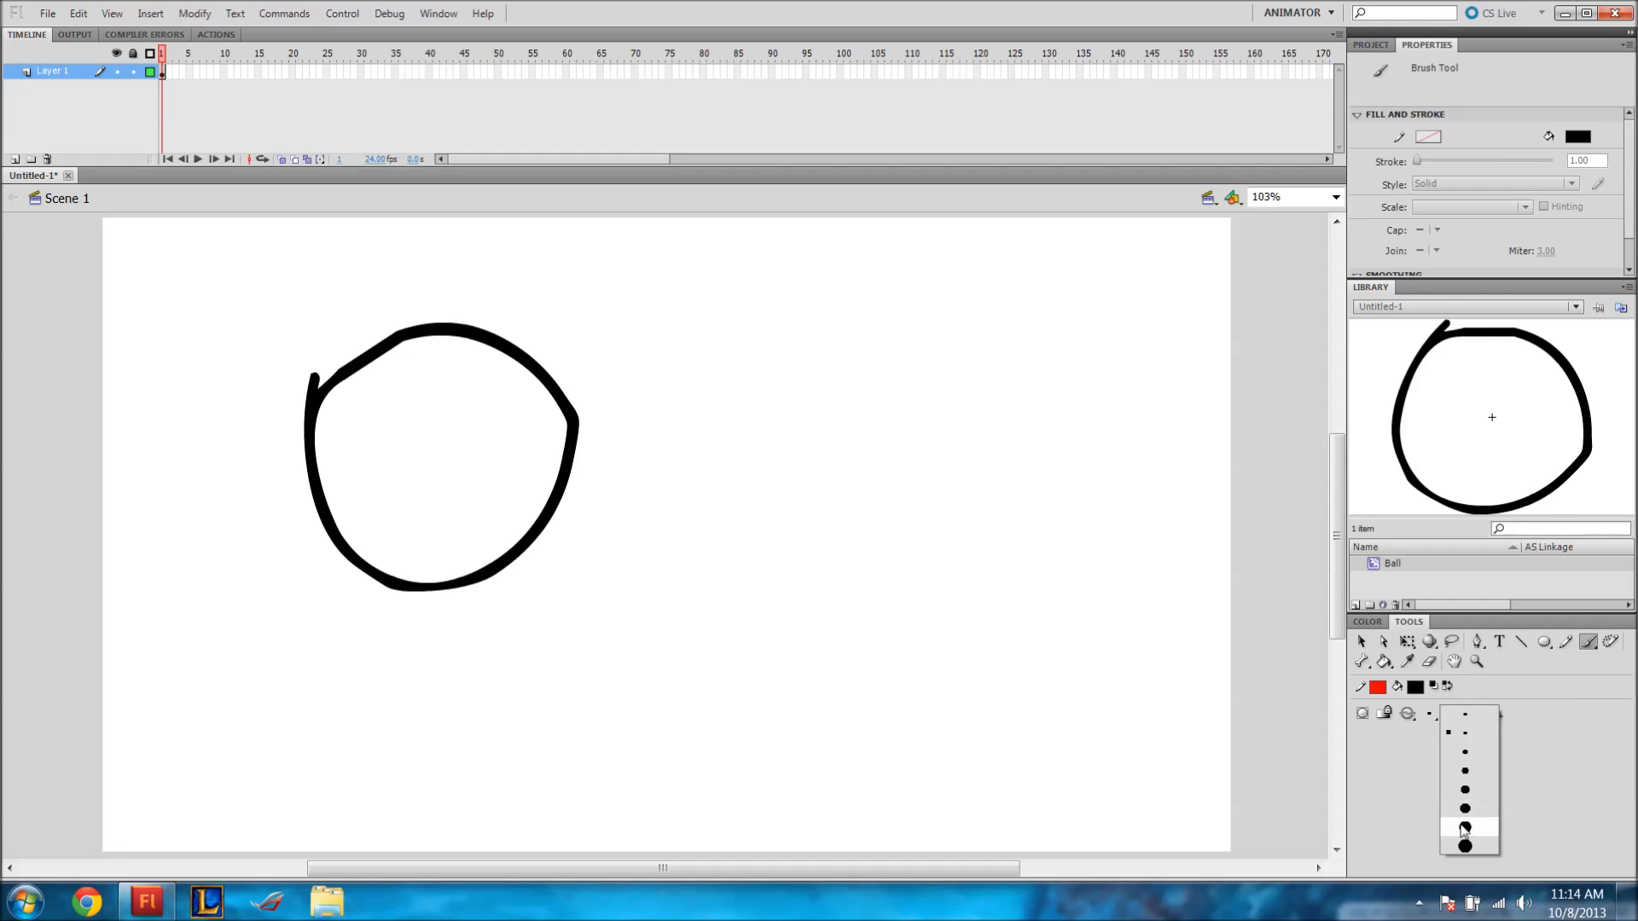
pyautogui.click(1464, 770)
pyautogui.click(1452, 714)
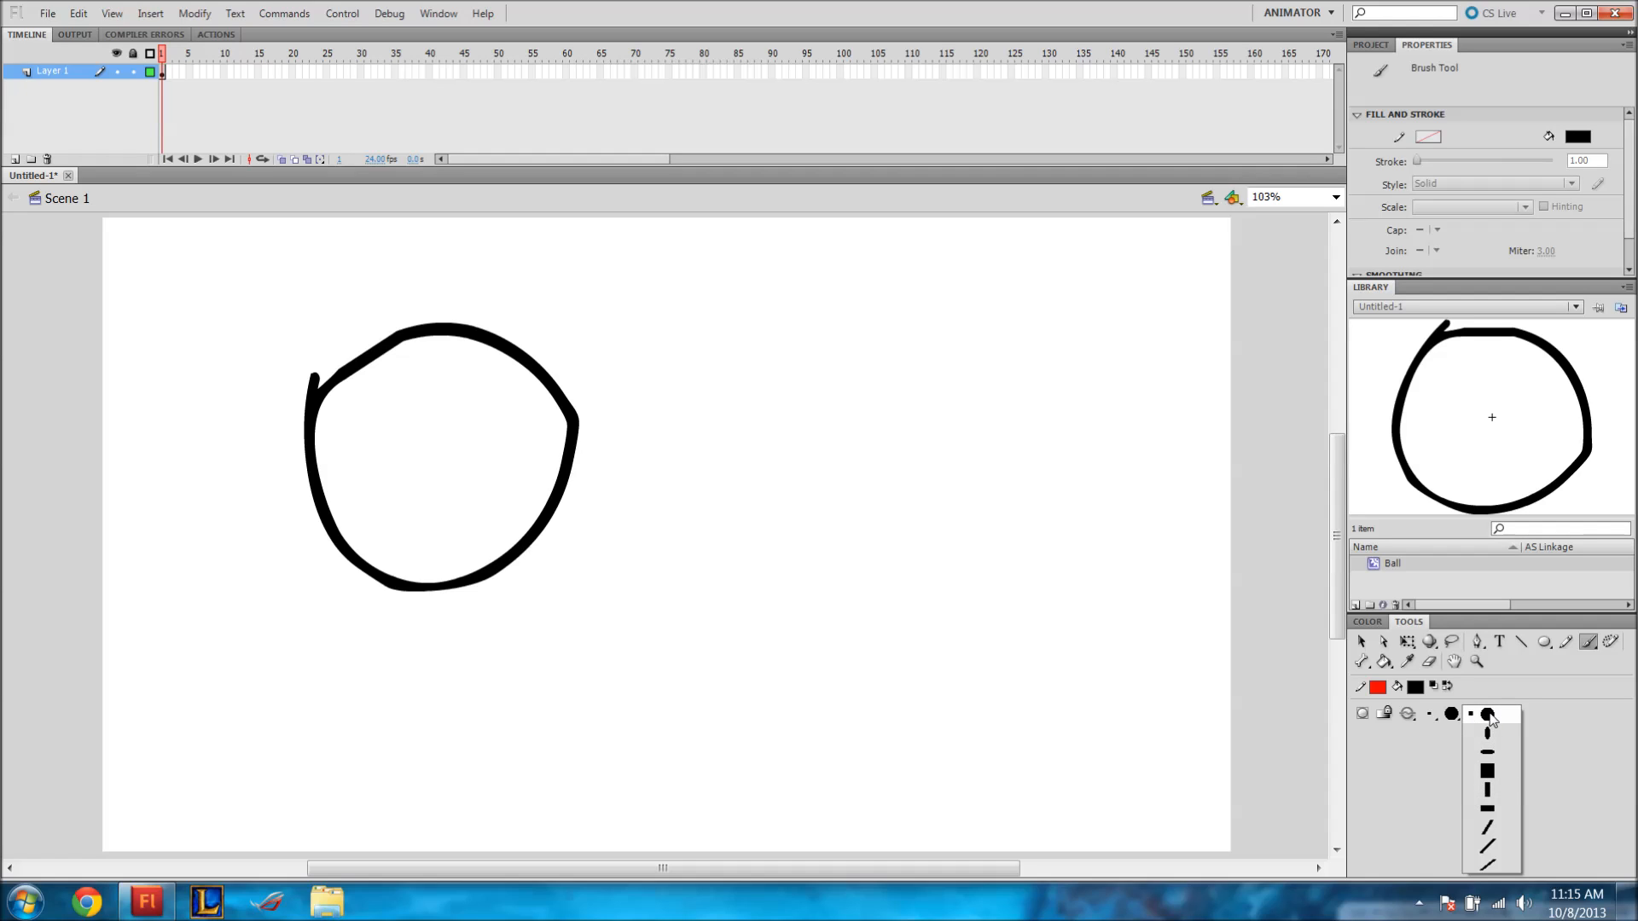
pyautogui.click(1488, 715)
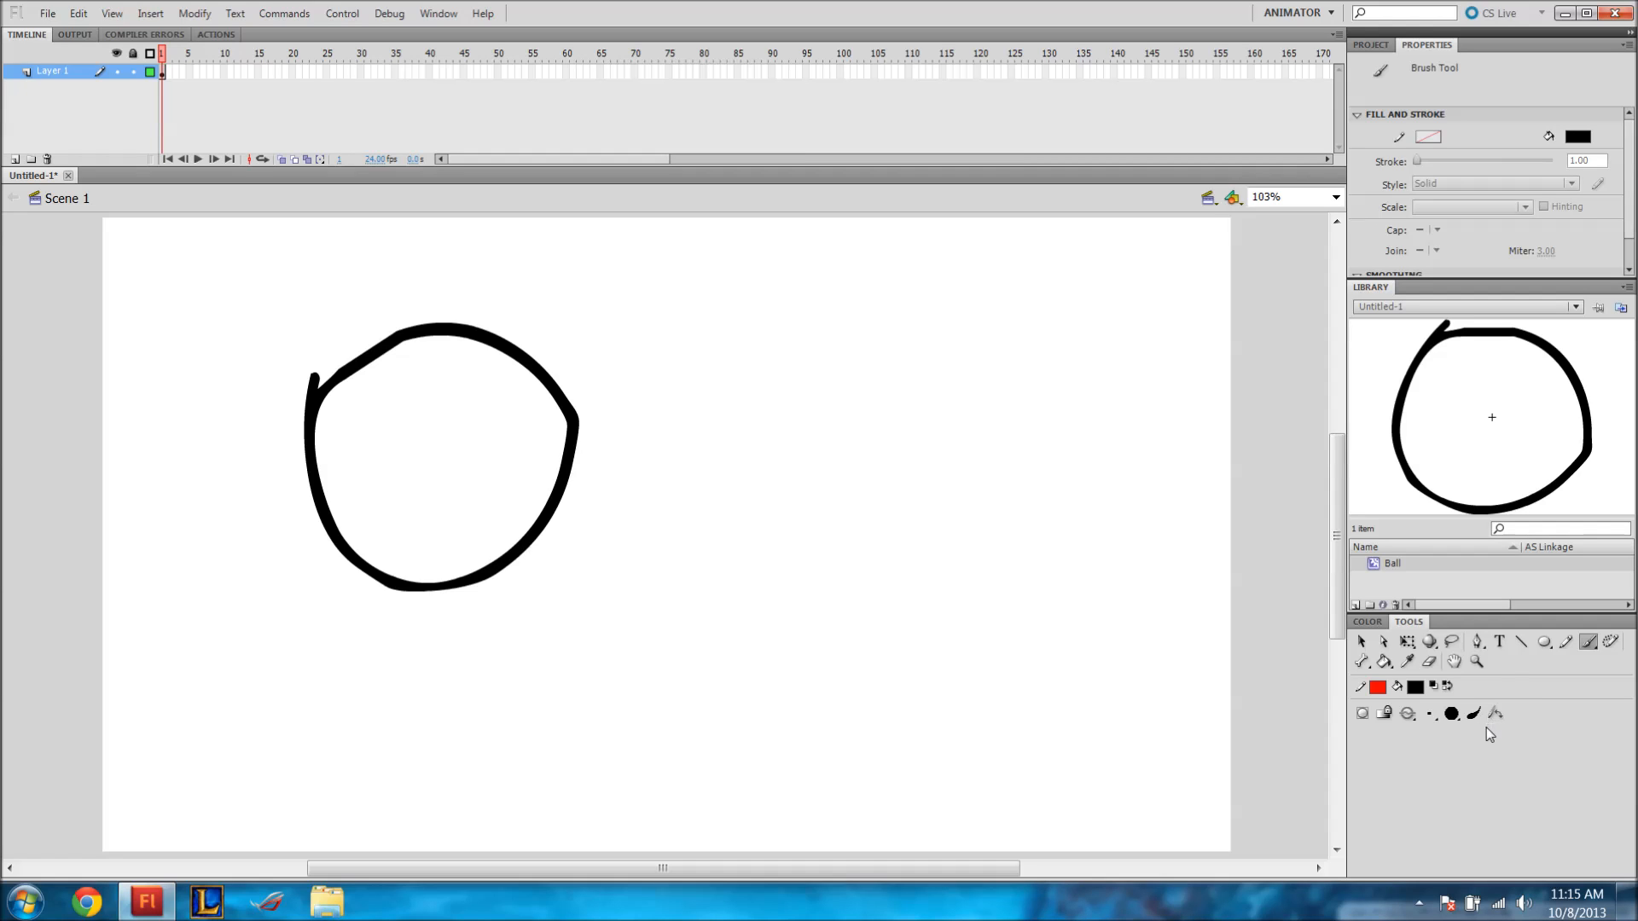
# Paint curved test strokes beside the Ball with the round brush and undo them.
pyautogui.moveTo(730, 544)
pyautogui.mouseDown()
pyautogui.moveTo(727, 482)
pyautogui.moveTo(790, 408)
pyautogui.moveTo(866, 384)
pyautogui.moveTo(736, 499)
pyautogui.moveTo(739, 548)
pyautogui.moveTo(734, 487)
pyautogui.moveTo(807, 398)
pyautogui.moveTo(747, 569)
pyautogui.mouseUp()
pyautogui.hotkey('ctrl', 'z')
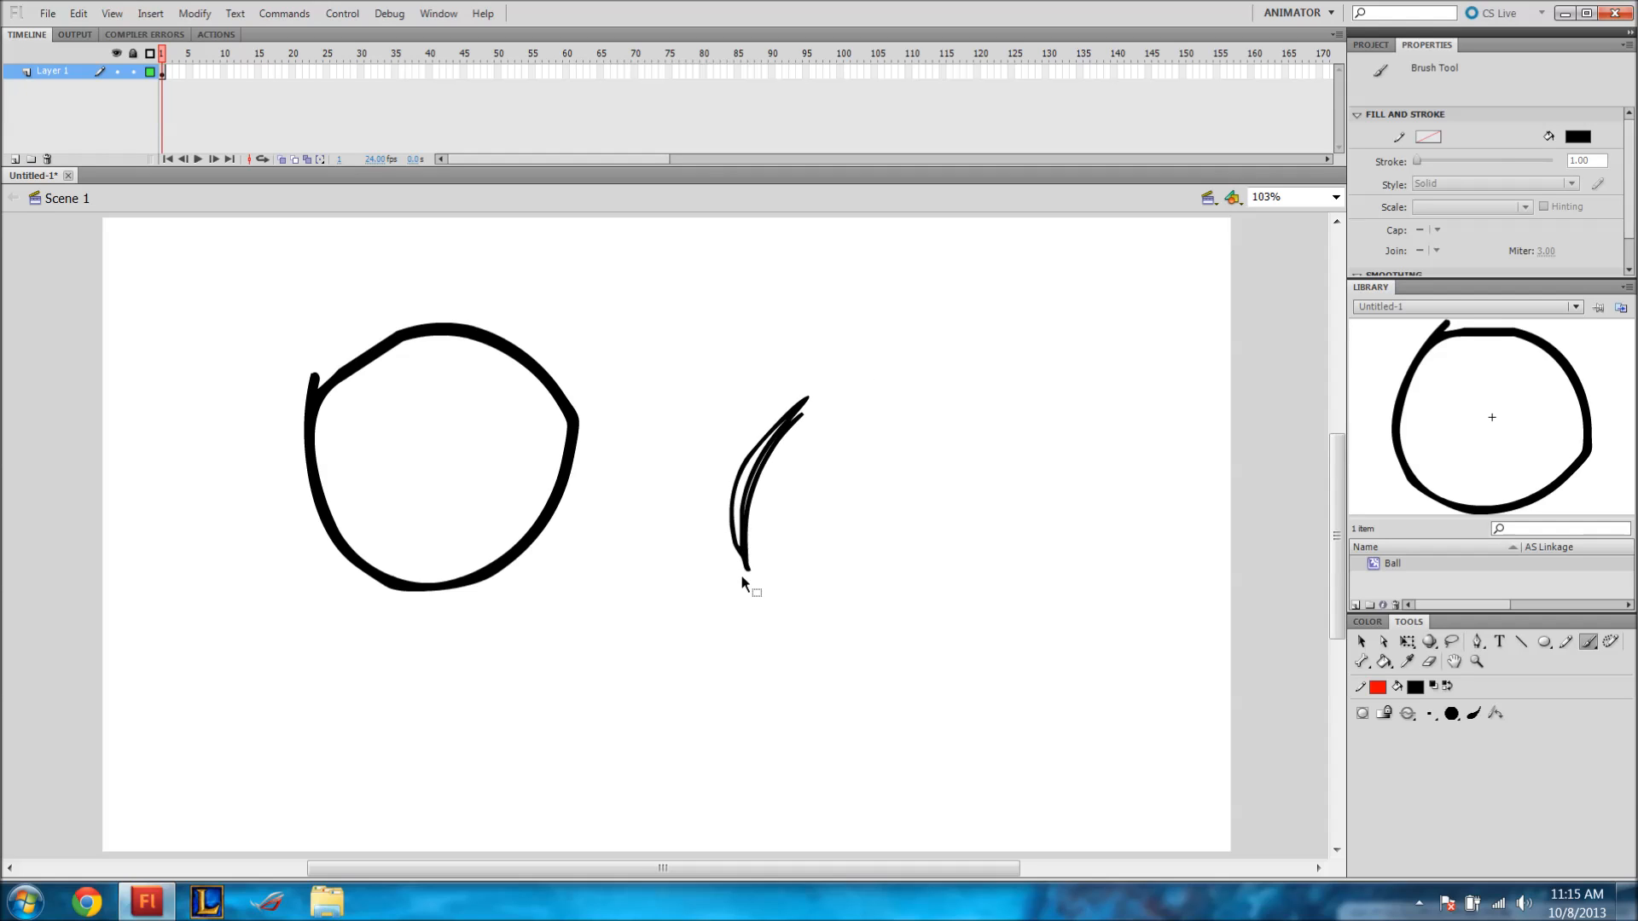
pyautogui.hotkey('ctrl', 'z')
# Switch the brush to the square shape and paint short test strokes beside the Ball, undoing them.
pyautogui.click(1451, 713)
pyautogui.click(1493, 768)
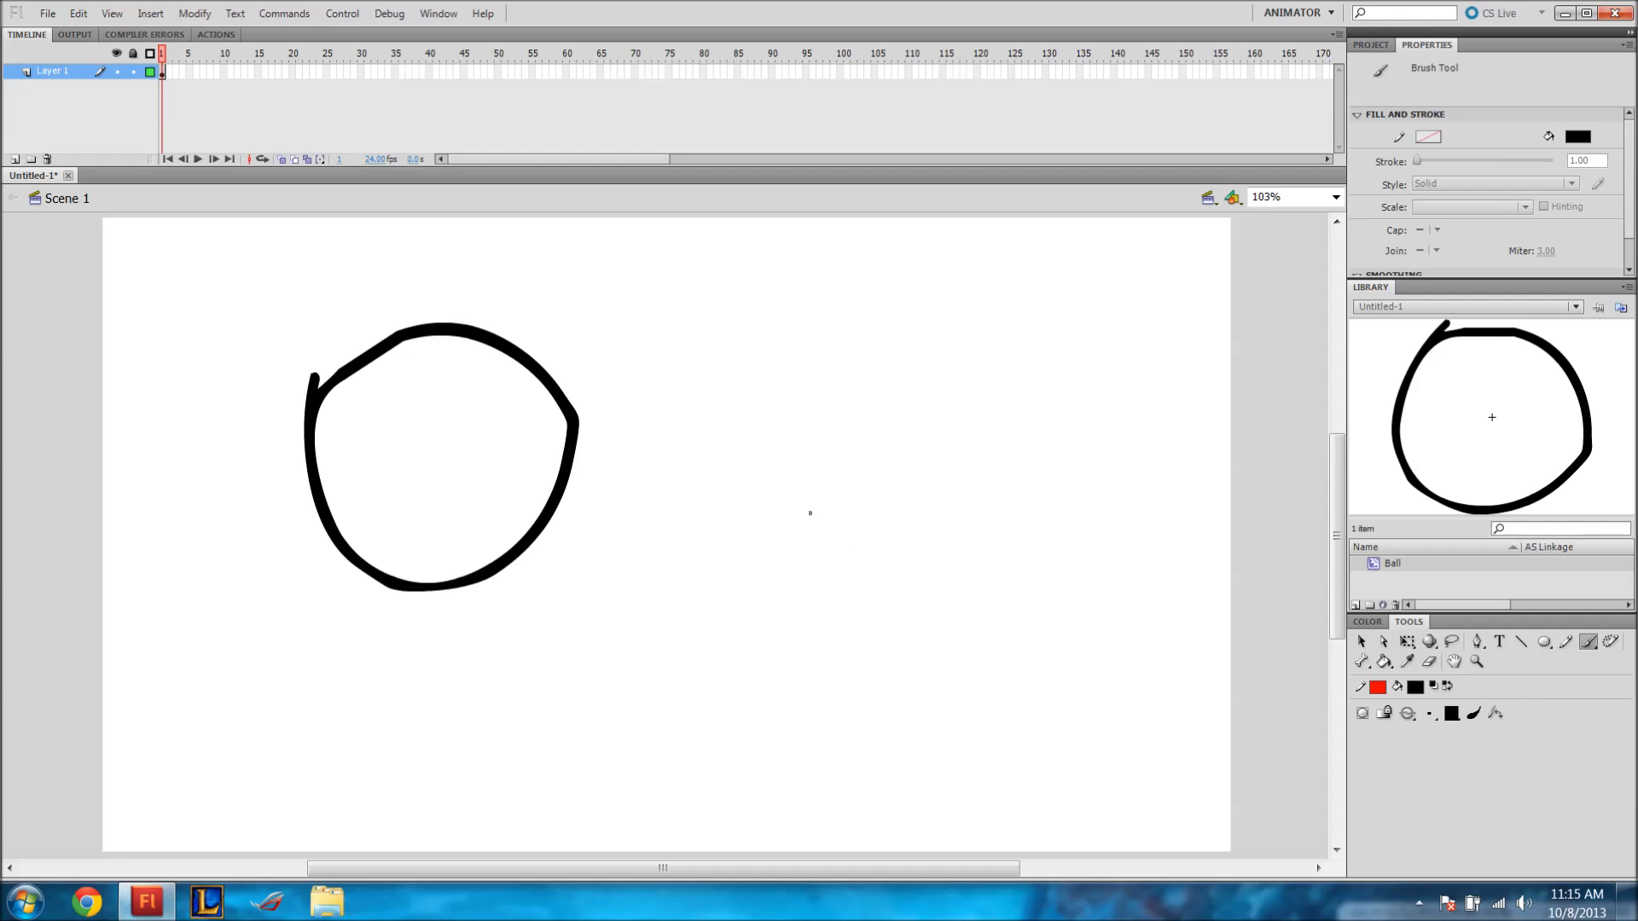
pyautogui.moveTo(768, 560); pyautogui.dragTo(859, 449)
pyautogui.hotkey('ctrl', 'z')
pyautogui.moveTo(785, 510)
pyautogui.mouseDown()
pyautogui.moveTo(855, 416)
pyautogui.moveTo(782, 475)
pyautogui.moveTo(779, 410)
pyautogui.mouseUp()
pyautogui.hotkey('ctrl', 'z')
pyautogui.hotkey('ctrl', 'z')
# Paint more square-brush test strokes in the empty area beside the Ball and undo them.
pyautogui.moveTo(797, 619); pyautogui.dragTo(811, 430)
pyautogui.moveTo(851, 618); pyautogui.dragTo(970, 599)
pyautogui.hotkey('ctrl', 'z')
pyautogui.moveTo(790, 621); pyautogui.dragTo(970, 602)
pyautogui.hotkey('ctrl', 'z')
pyautogui.hotkey('ctrl', 'z')
pyautogui.moveTo(1629, 146)
pyautogui.mouseDown()
pyautogui.moveTo(1629, 171)
pyautogui.moveTo(1629, 139)
pyautogui.mouseUp()
pyautogui.rightClick(543, 377)
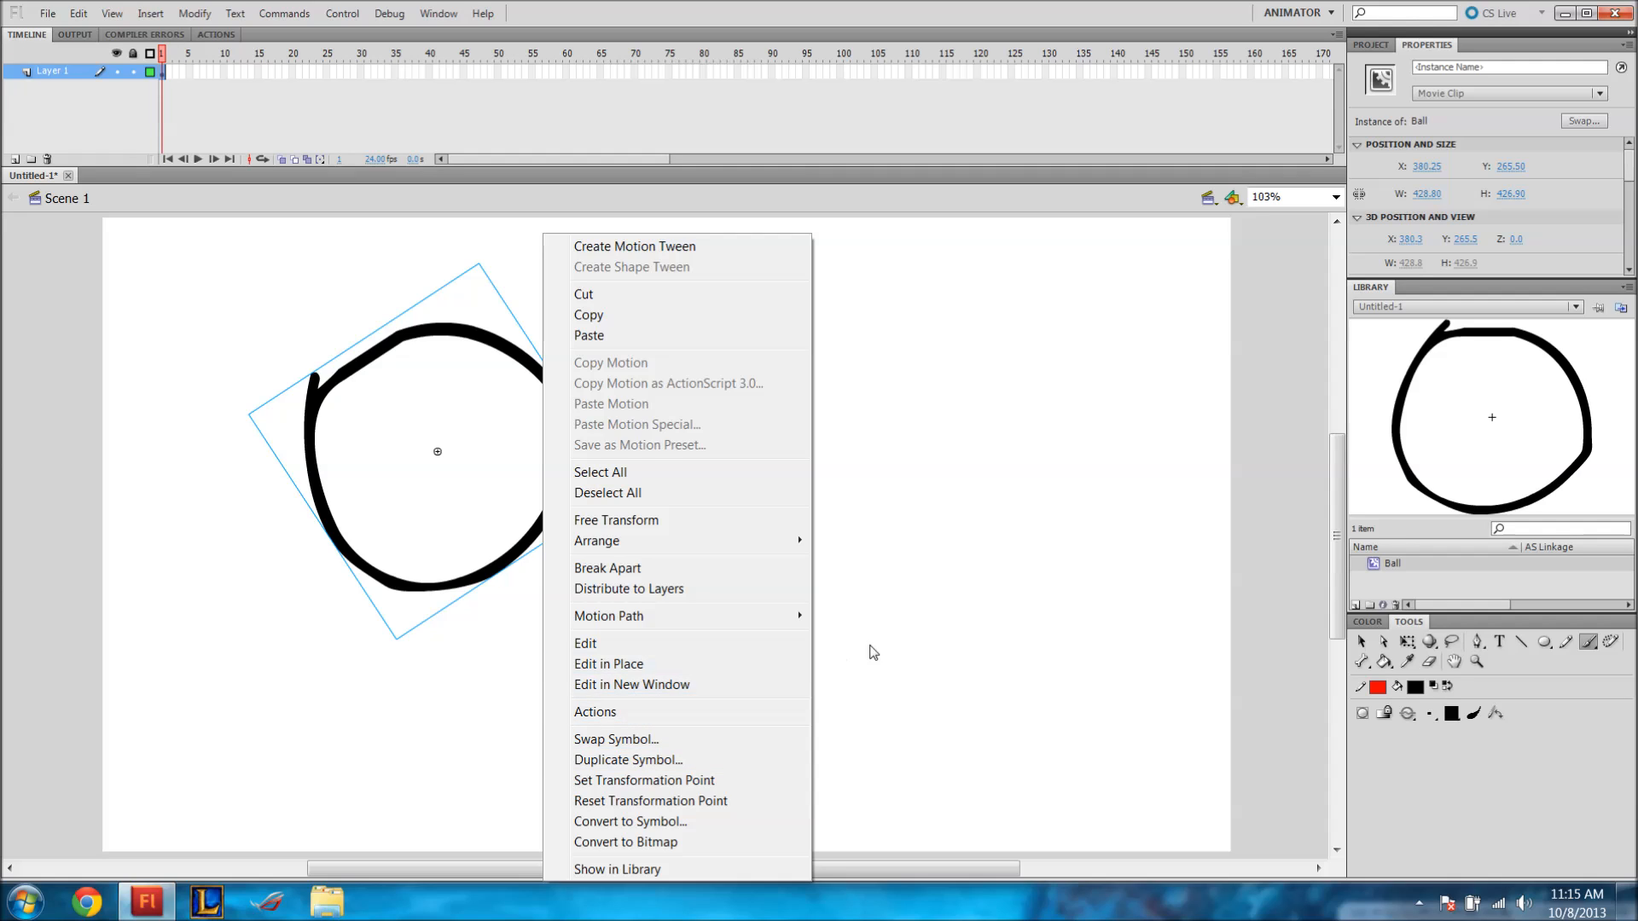
pyautogui.click(916, 627)
pyautogui.hotkey('ctrl', 'z')
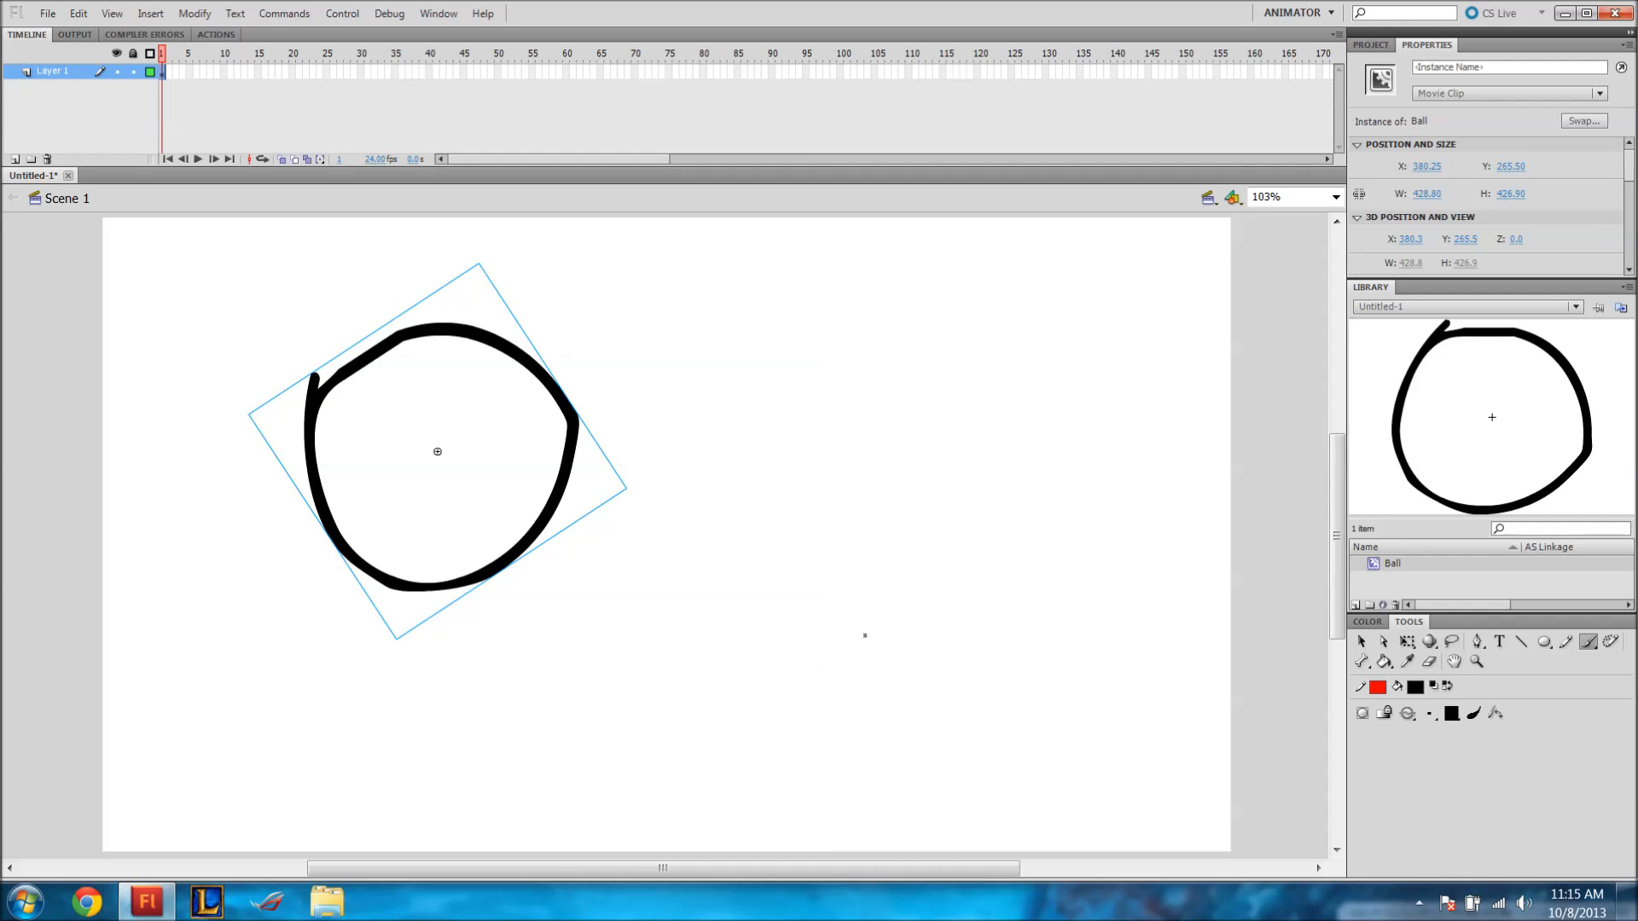
# Select the Ball instance with the Selection tool and delete it from the stage.
pyautogui.press('v')
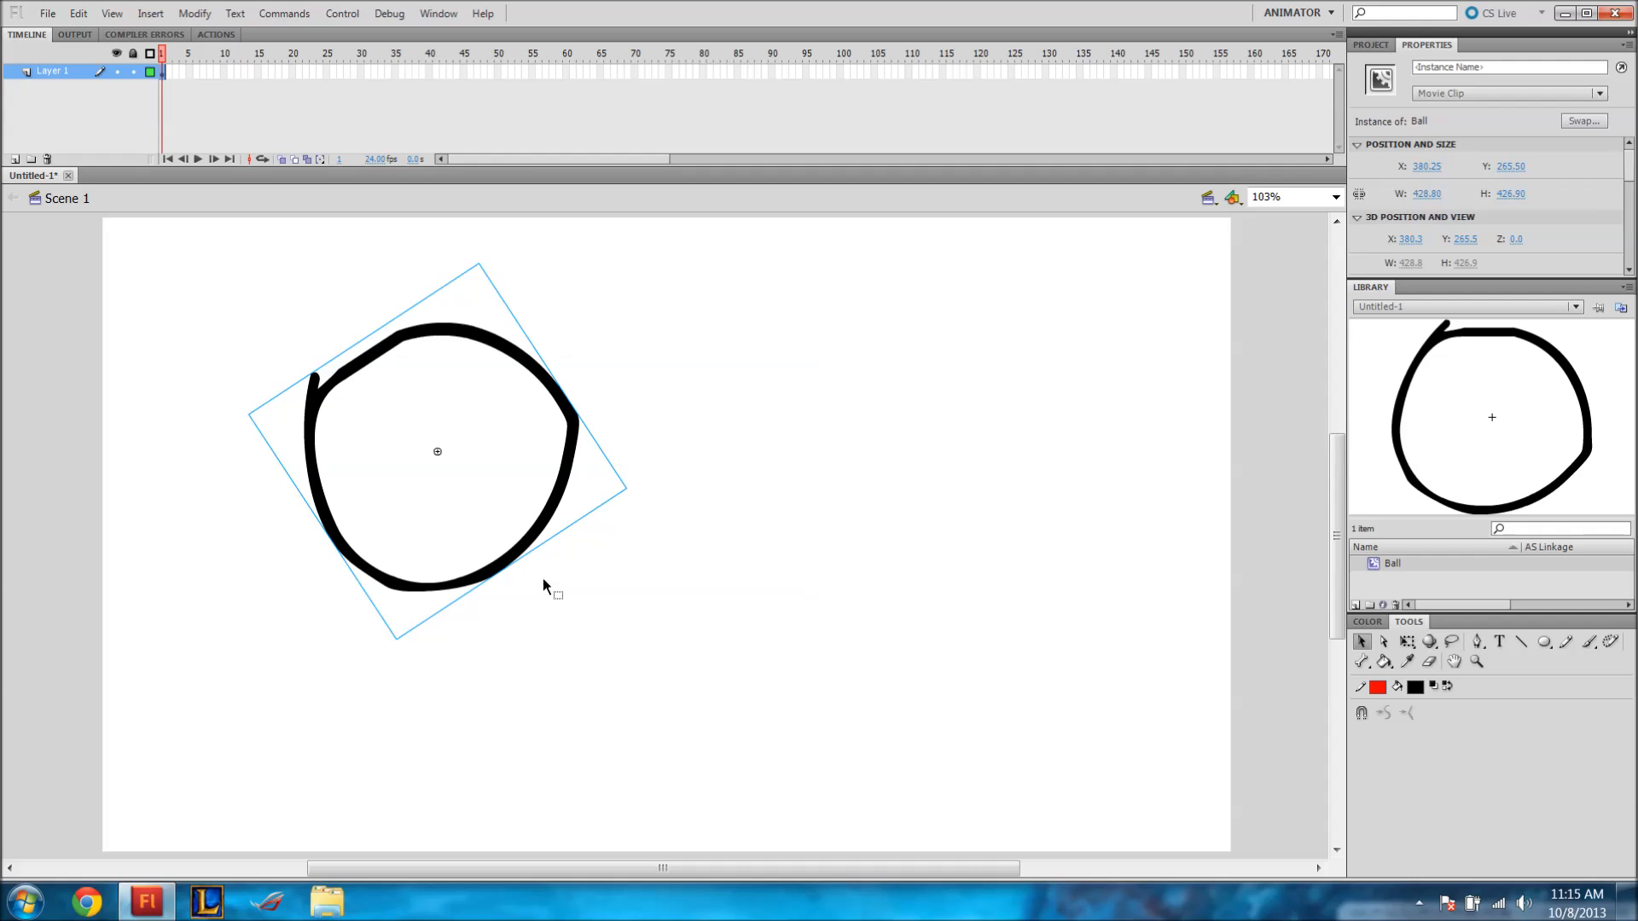
pyautogui.moveTo(1629, 175)
pyautogui.mouseDown()
pyautogui.moveTo(1628, 208)
pyautogui.moveTo(1613, 198)
pyautogui.mouseUp()
pyautogui.scroll(4, 1615, 220)
pyautogui.click(1065, 345)
pyautogui.click(574, 422)
pyautogui.press('Delete')
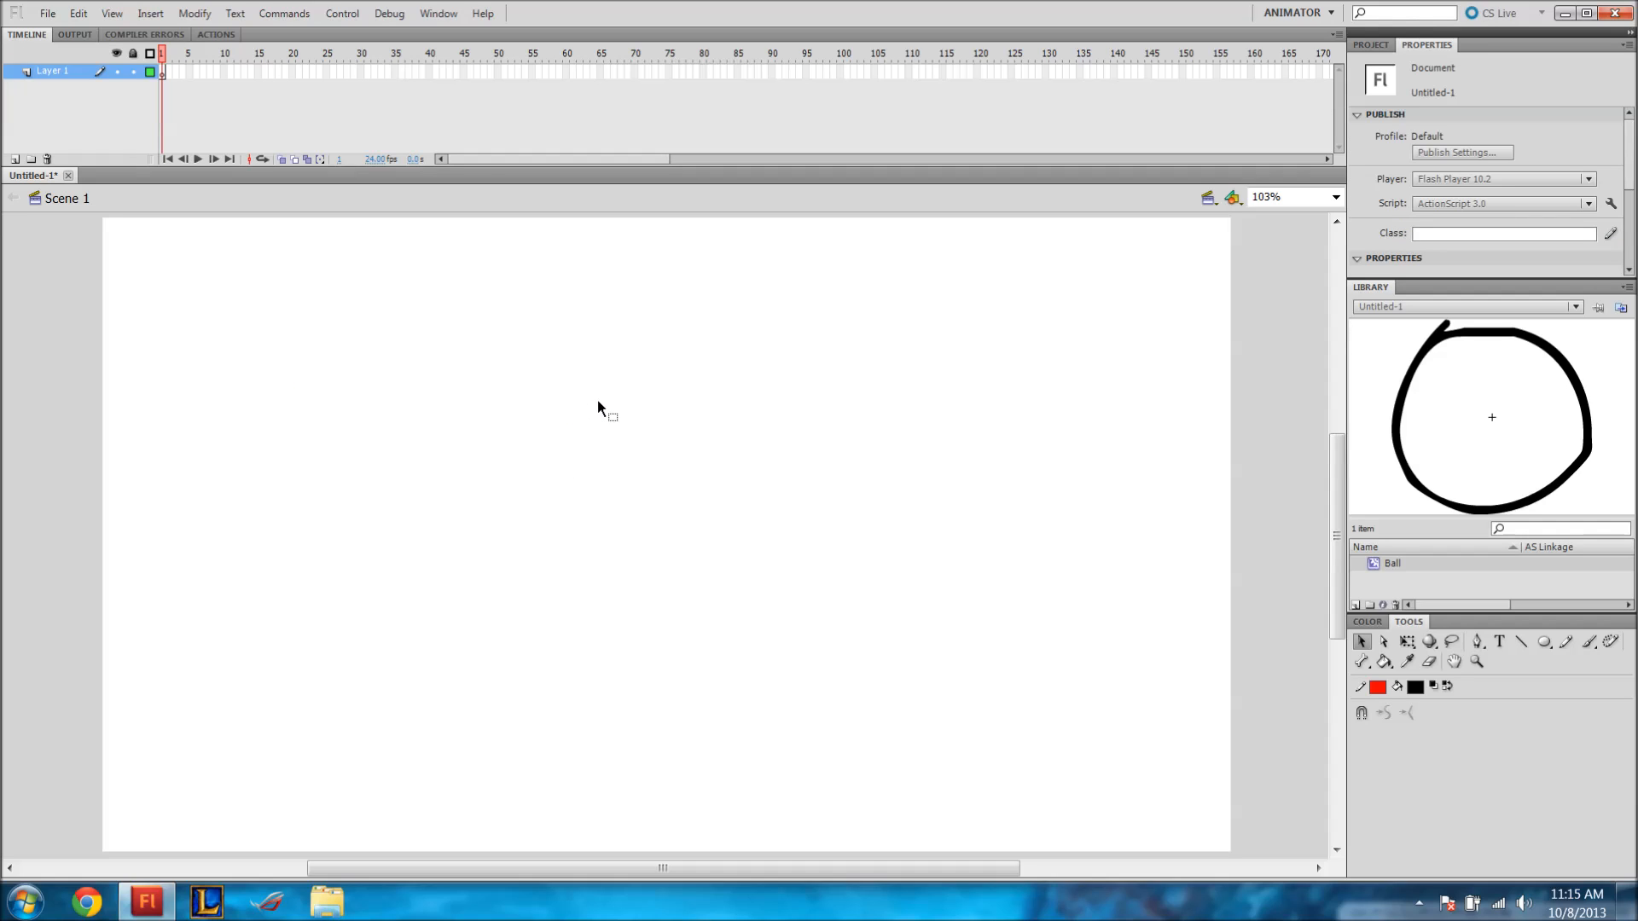